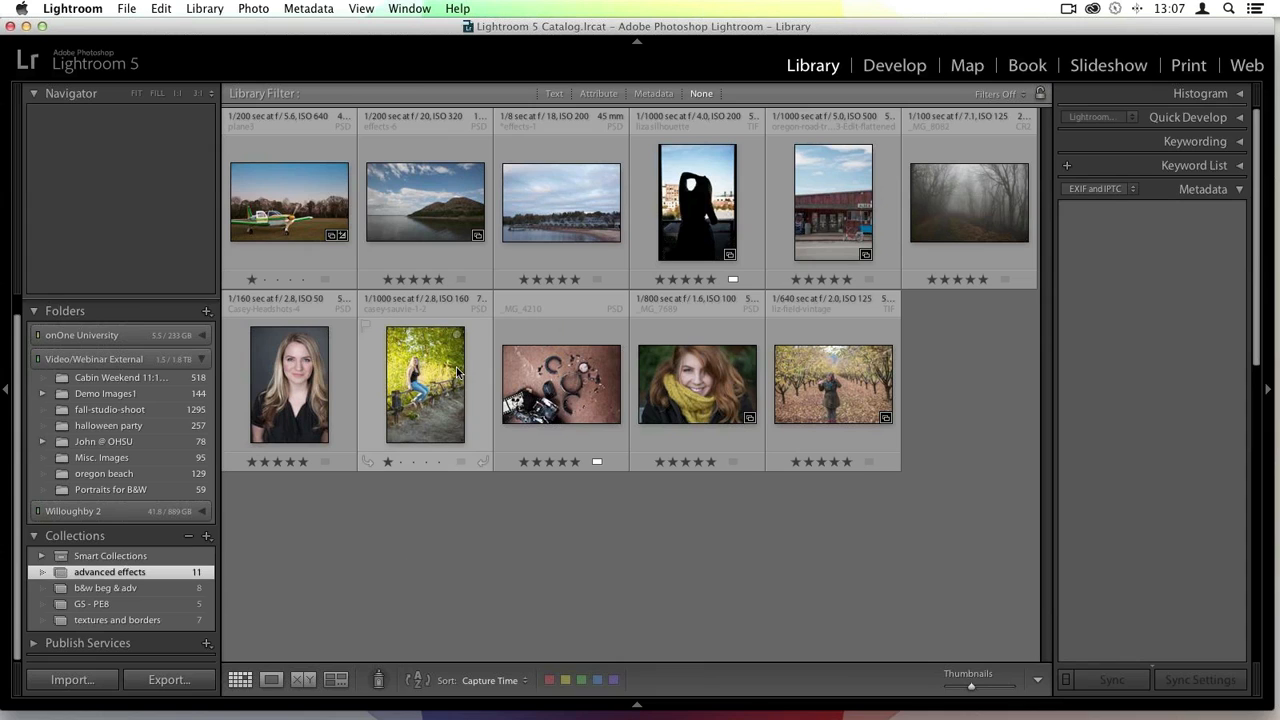
- Browse the catalog photos and open the silhouette photo in the large single-image view
{"action": "double_click", "coordinate": [692, 210]}
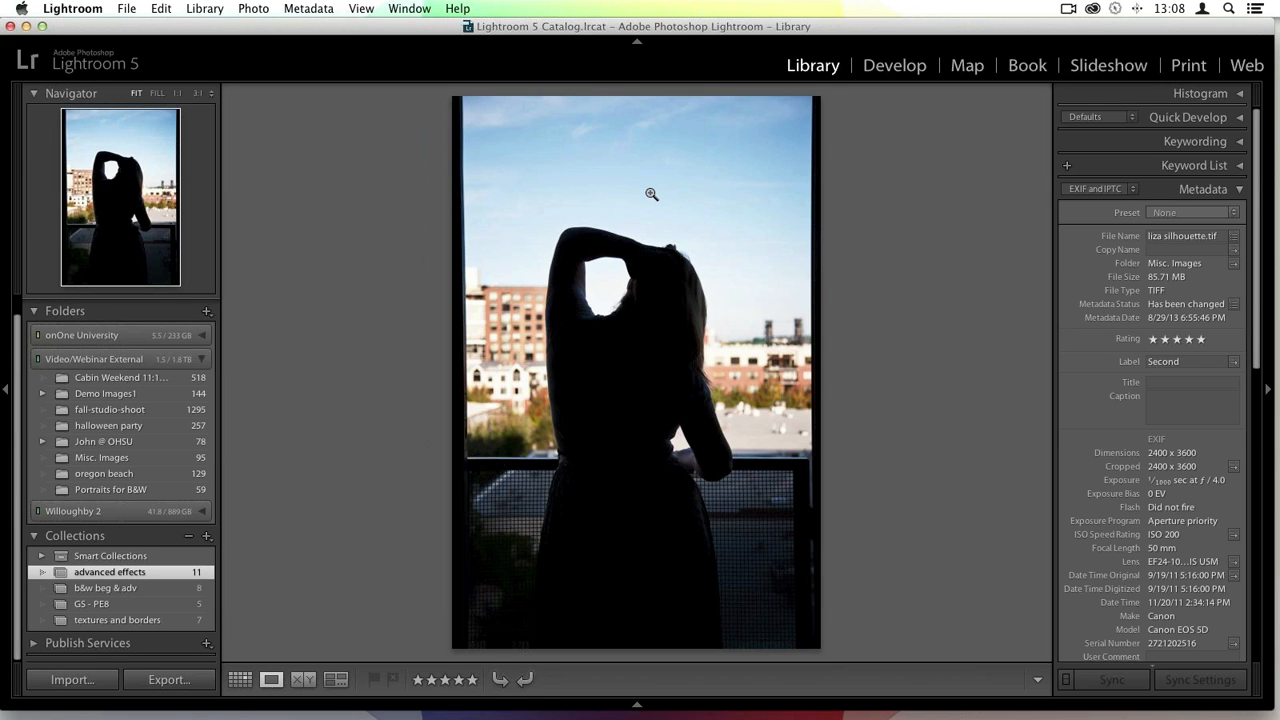
{"action": "key", "text": "Right"}
{"action": "key", "text": "Right"}
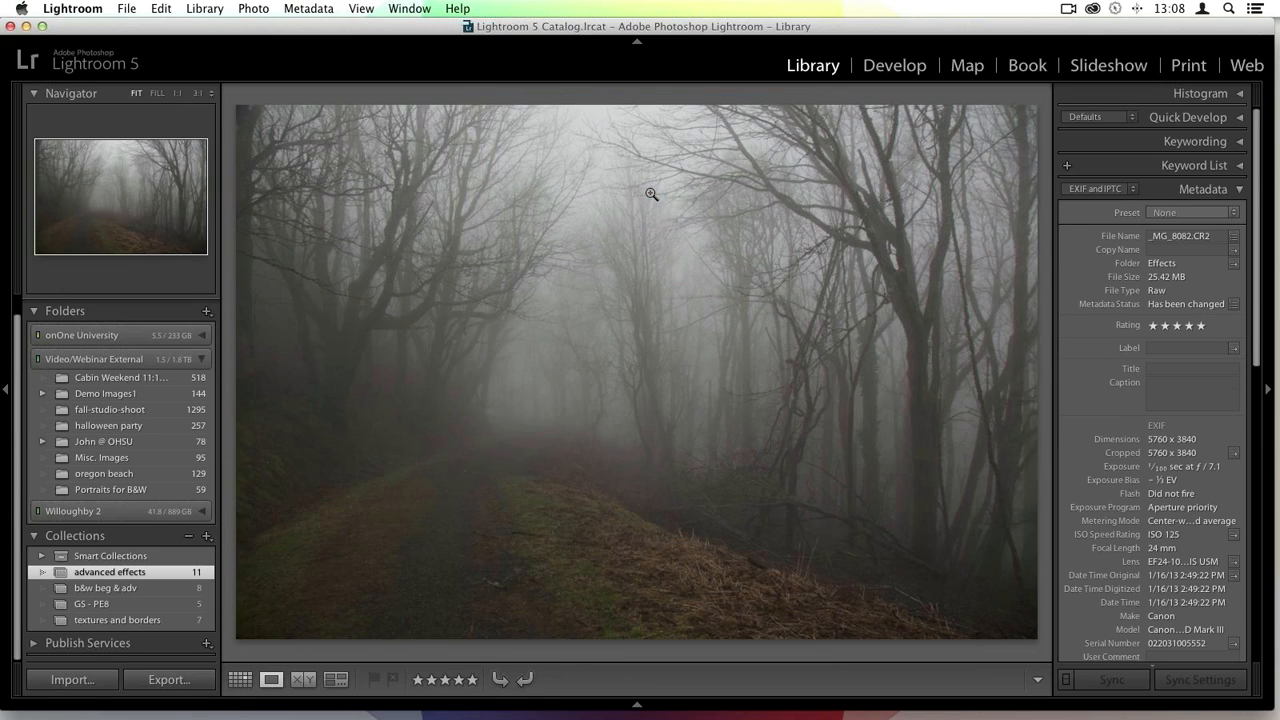
{"action": "key", "text": "g"}
{"action": "double_click", "coordinate": [720, 180]}
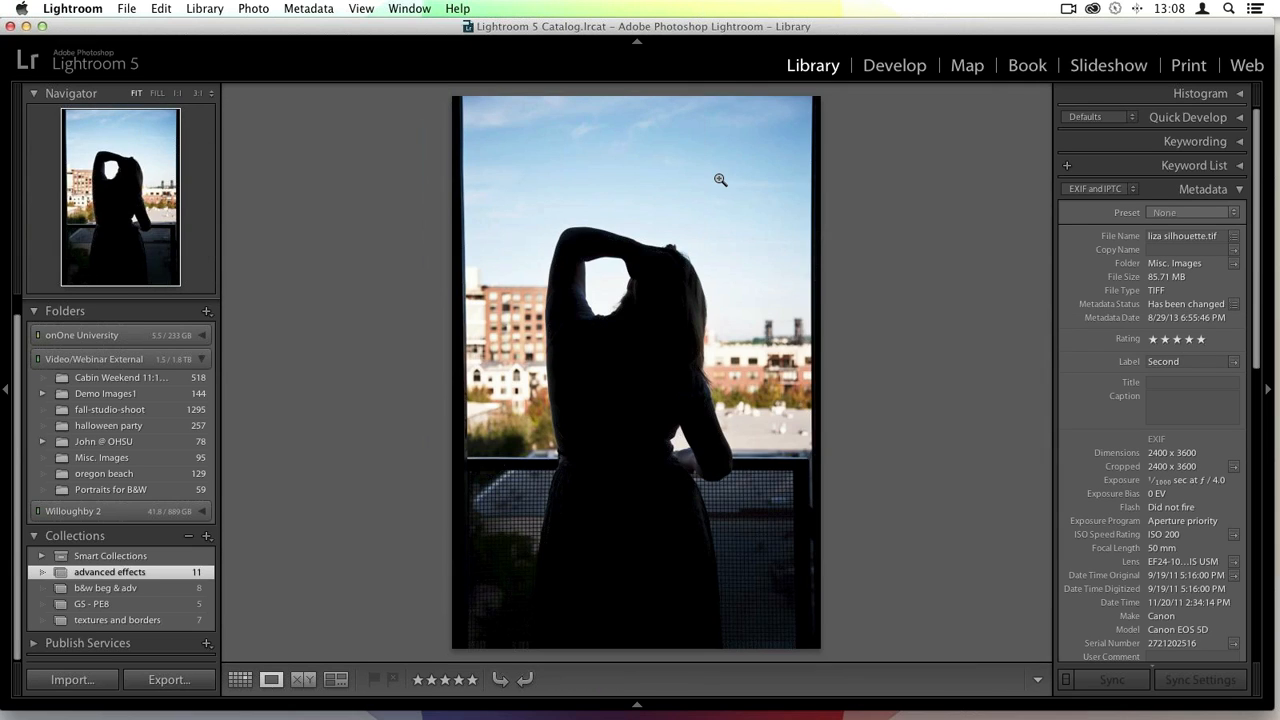
- Edit a copy of the silhouette photo in Perfect Effects 8 with 8 bits/component and resolution 240
{"action": "right_click", "coordinate": [720, 180]}
{"action": "mouse_move", "coordinate": [883, 270]}
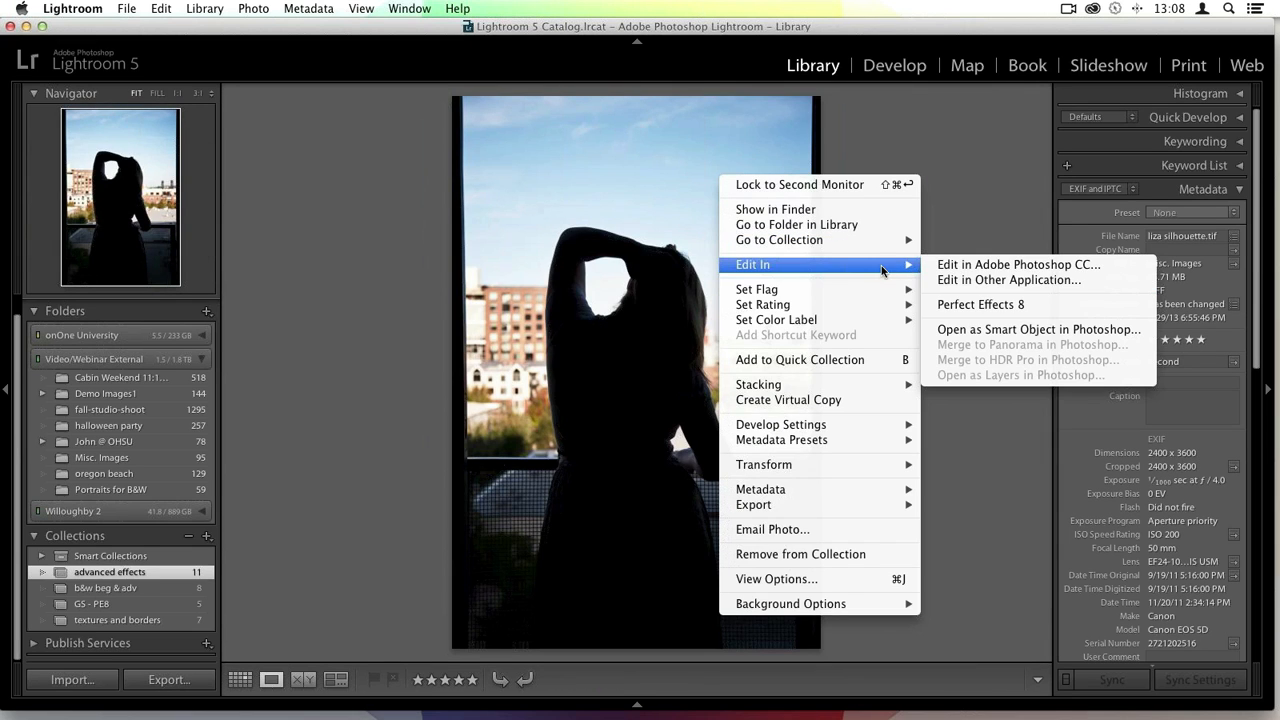
{"action": "left_click", "coordinate": [974, 306]}
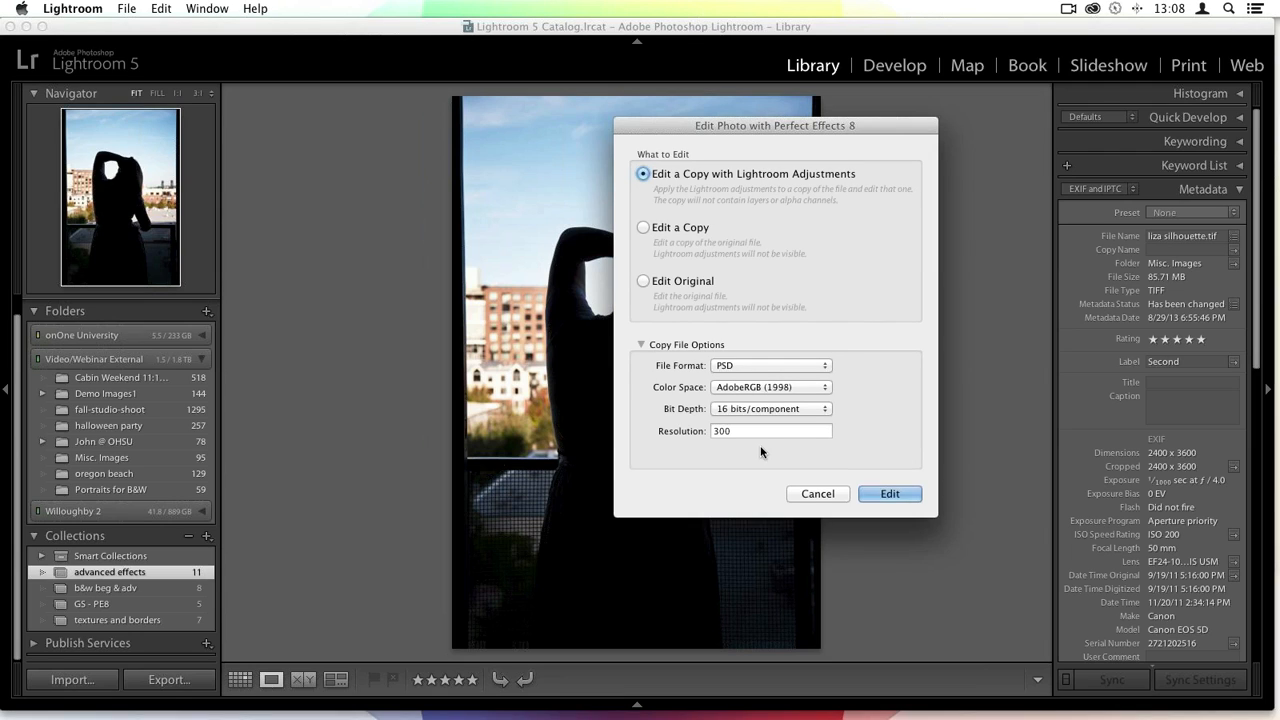
{"action": "left_click", "coordinate": [795, 418]}
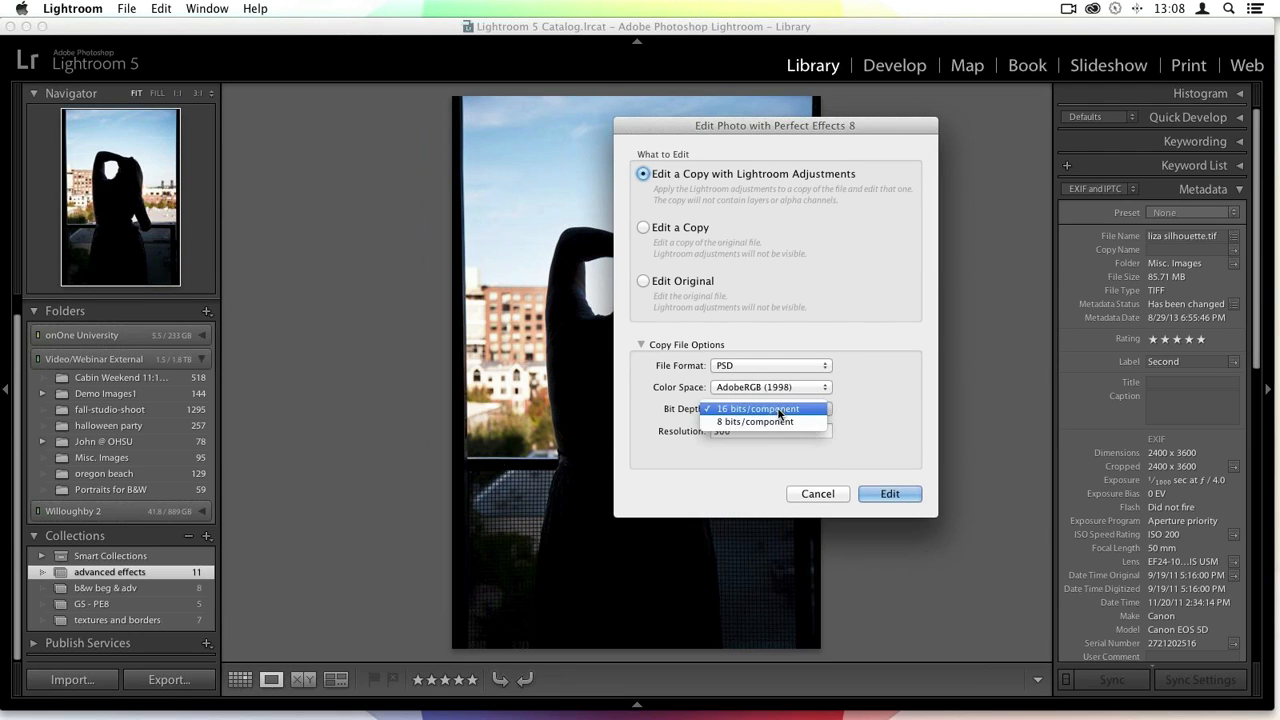
{"action": "left_click", "coordinate": [760, 424]}
{"action": "double_click", "coordinate": [762, 430]}
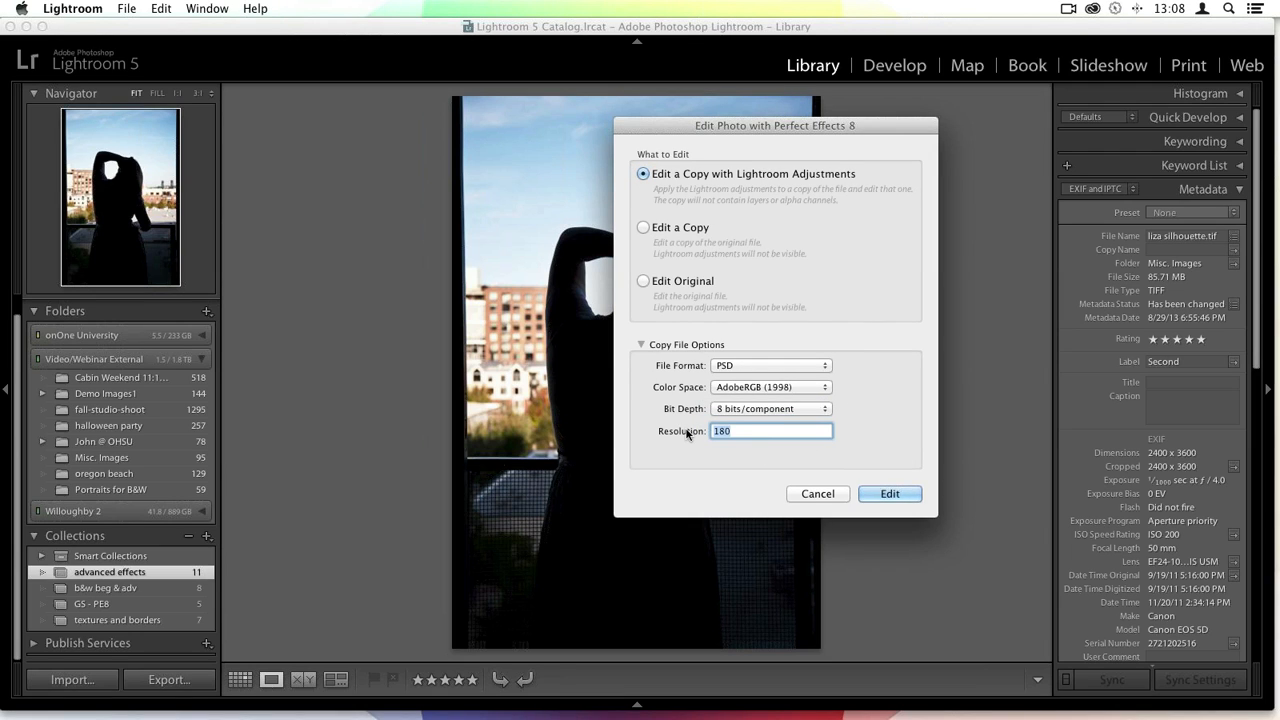
{"action": "type", "text": "240"}
{"action": "left_click", "coordinate": [906, 495]}
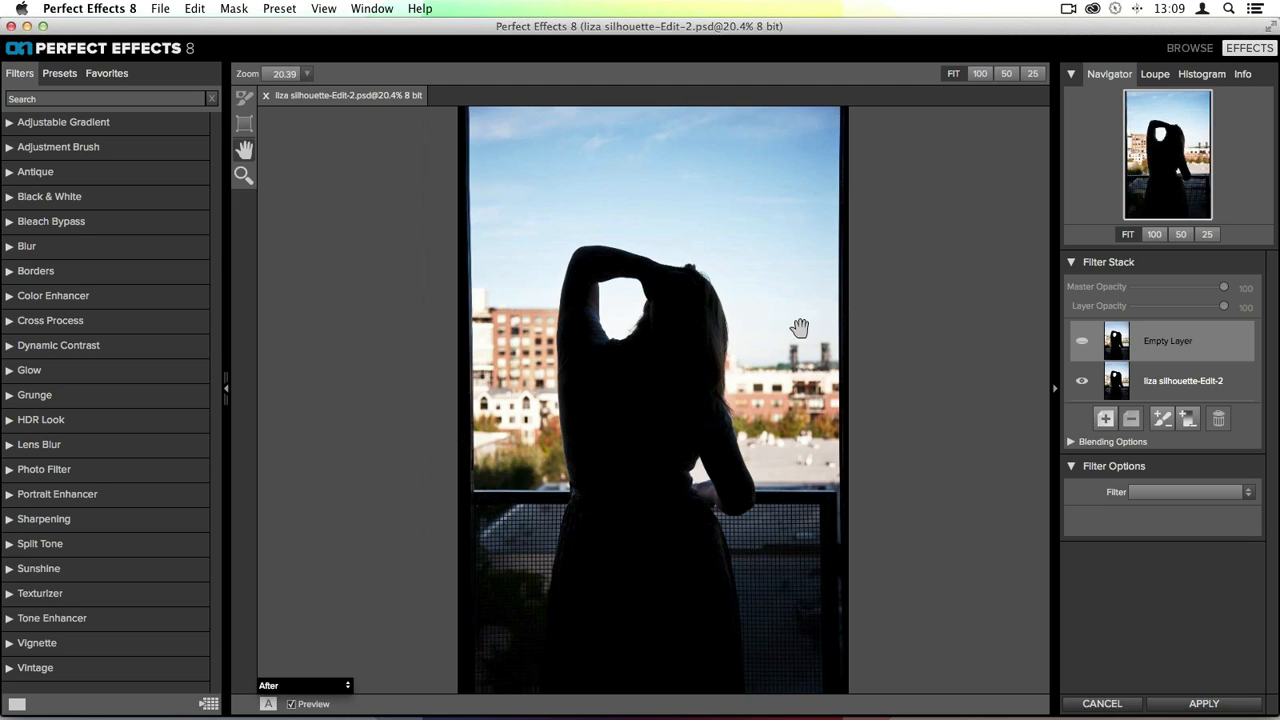
- Browse the Vintage filter presets and apply the Earth & Sky preset
{"action": "left_click", "coordinate": [40, 668]}
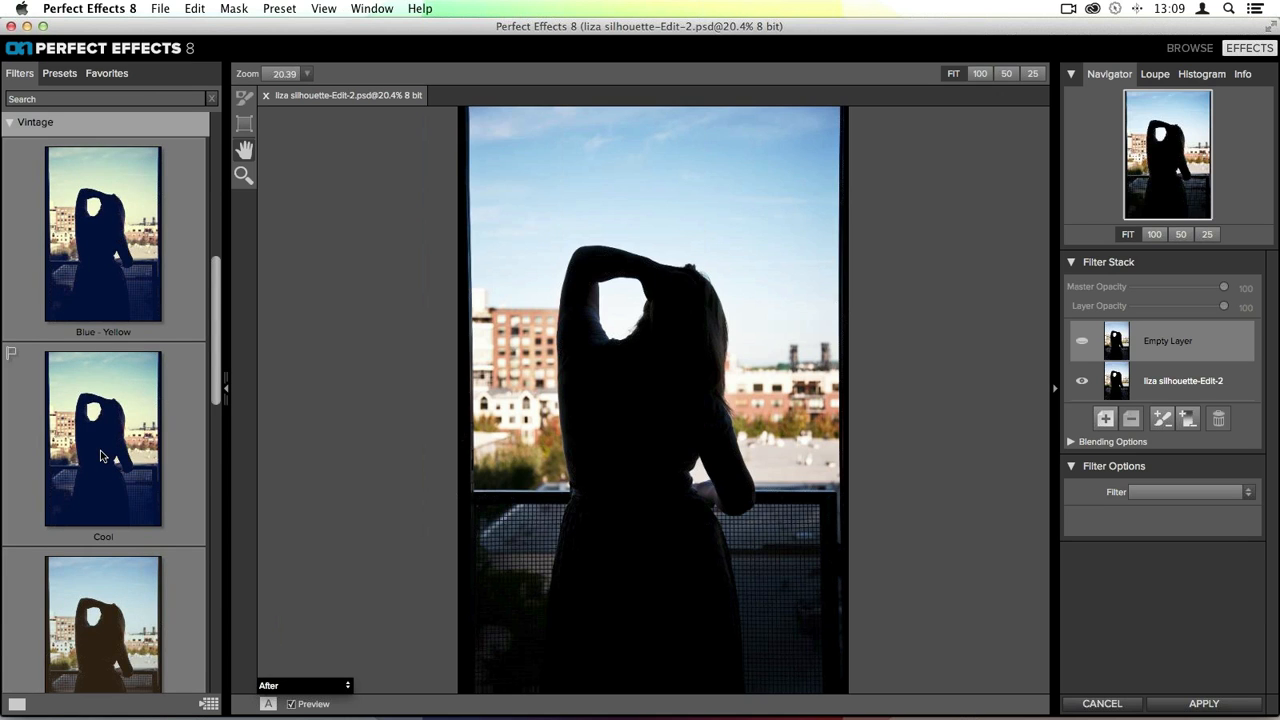
{"action": "scroll", "coordinate": [101, 456], "scroll_direction": "down", "scroll_amount": 5}
{"action": "scroll", "coordinate": [101, 456], "scroll_direction": "down", "scroll_amount": 5}
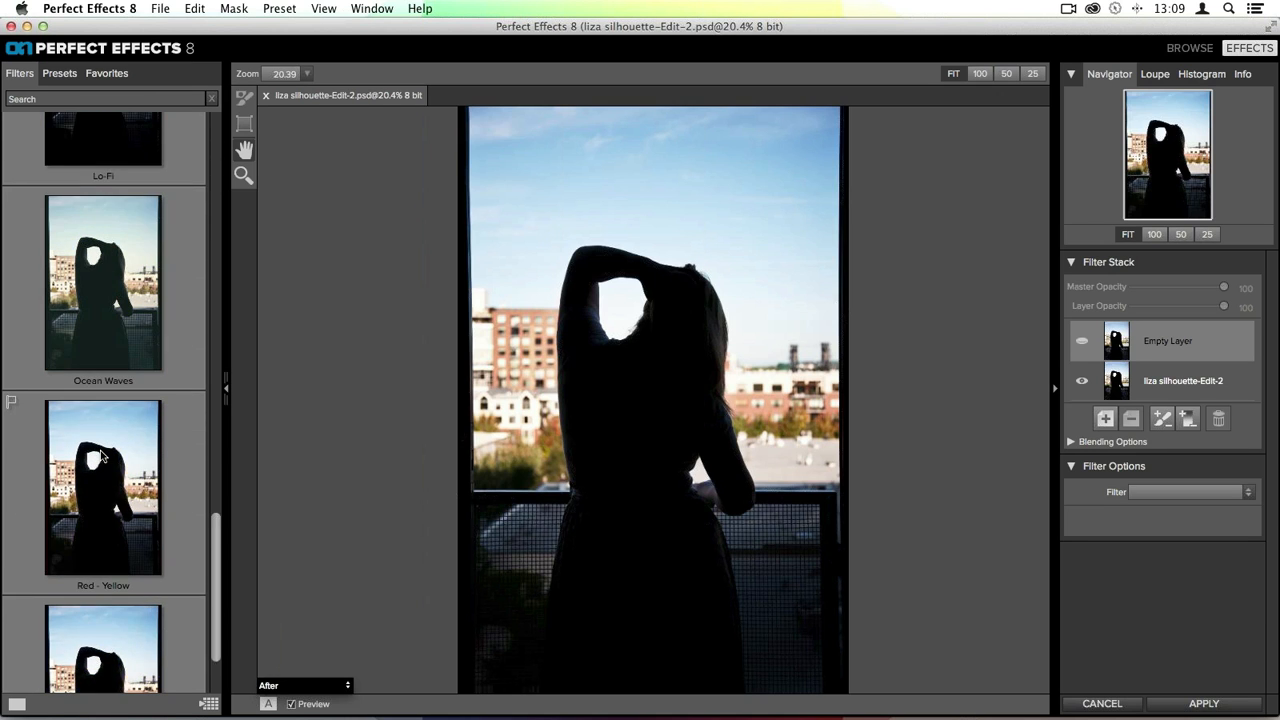
{"action": "scroll", "coordinate": [101, 456], "scroll_direction": "down", "scroll_amount": 2}
{"action": "scroll", "coordinate": [101, 456], "scroll_direction": "up", "scroll_amount": 3}
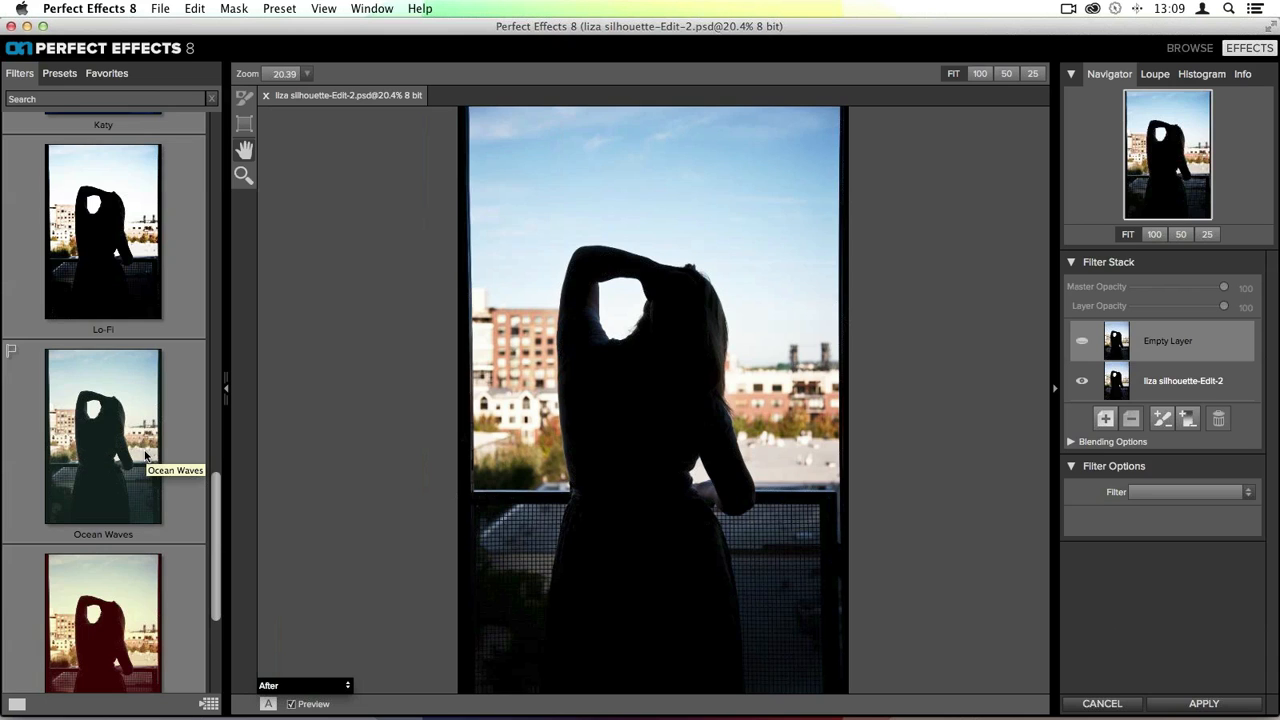
{"action": "scroll", "coordinate": [62, 410], "scroll_direction": "up", "scroll_amount": 5}
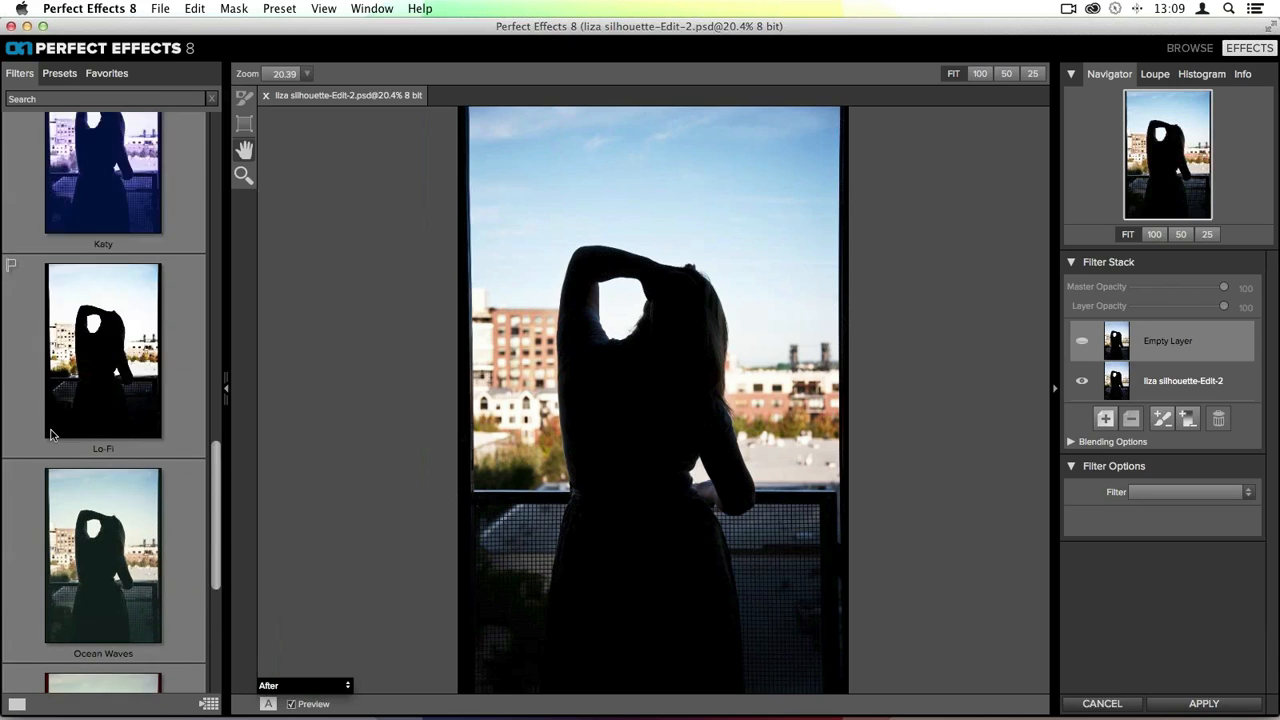
{"action": "scroll", "coordinate": [52, 436], "scroll_direction": "up", "scroll_amount": 1}
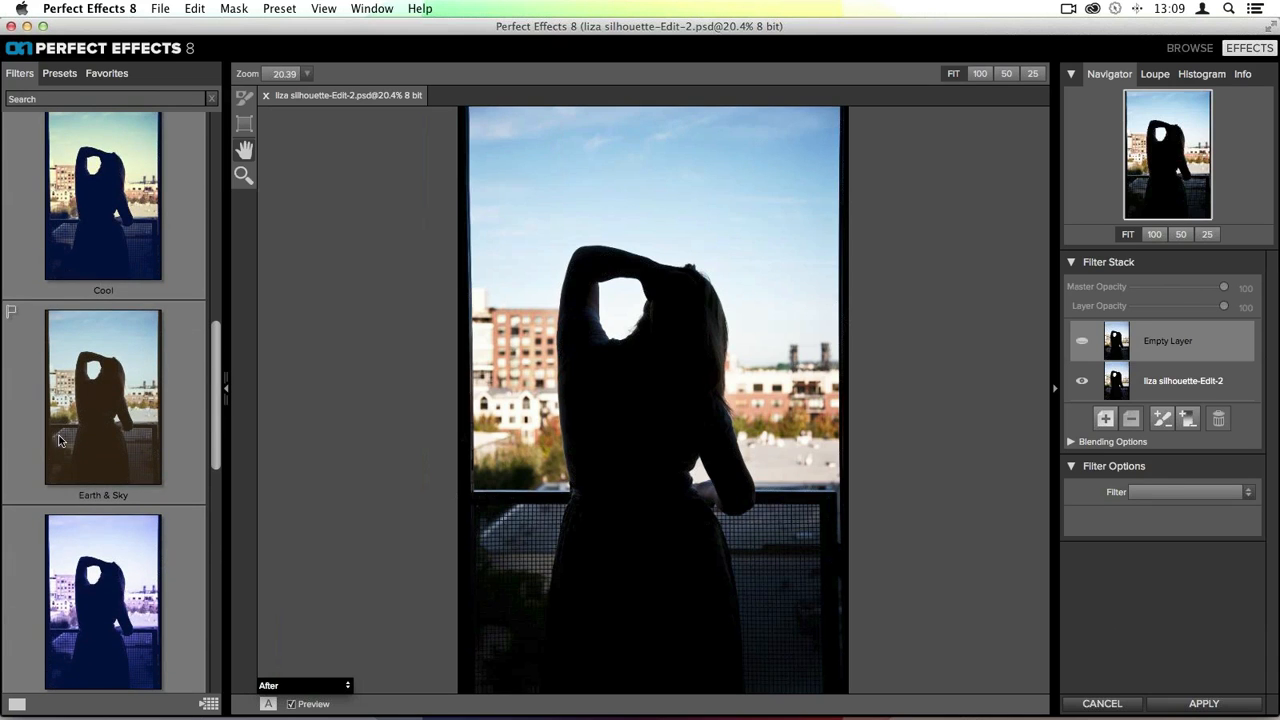
{"action": "left_click", "coordinate": [110, 437]}
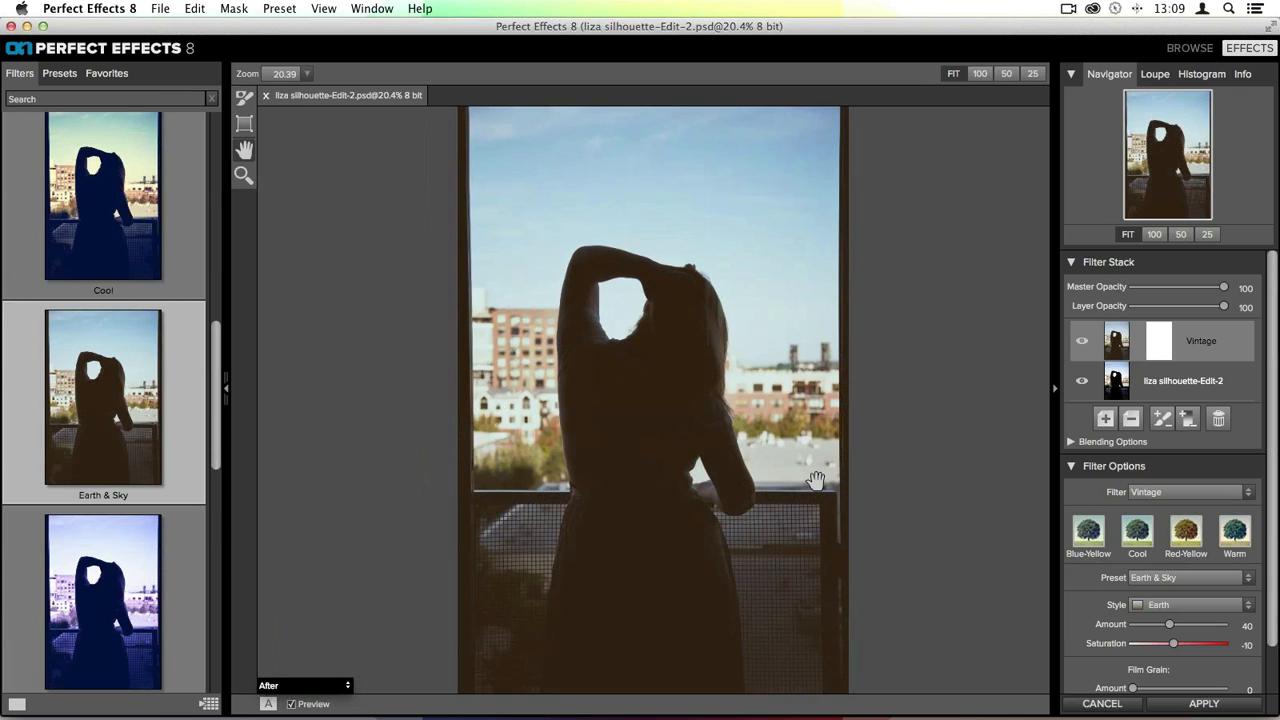
- Raise the Vintage filter's Amount to 100
{"action": "scroll", "coordinate": [1139, 617], "scroll_direction": "down", "scroll_amount": 2}
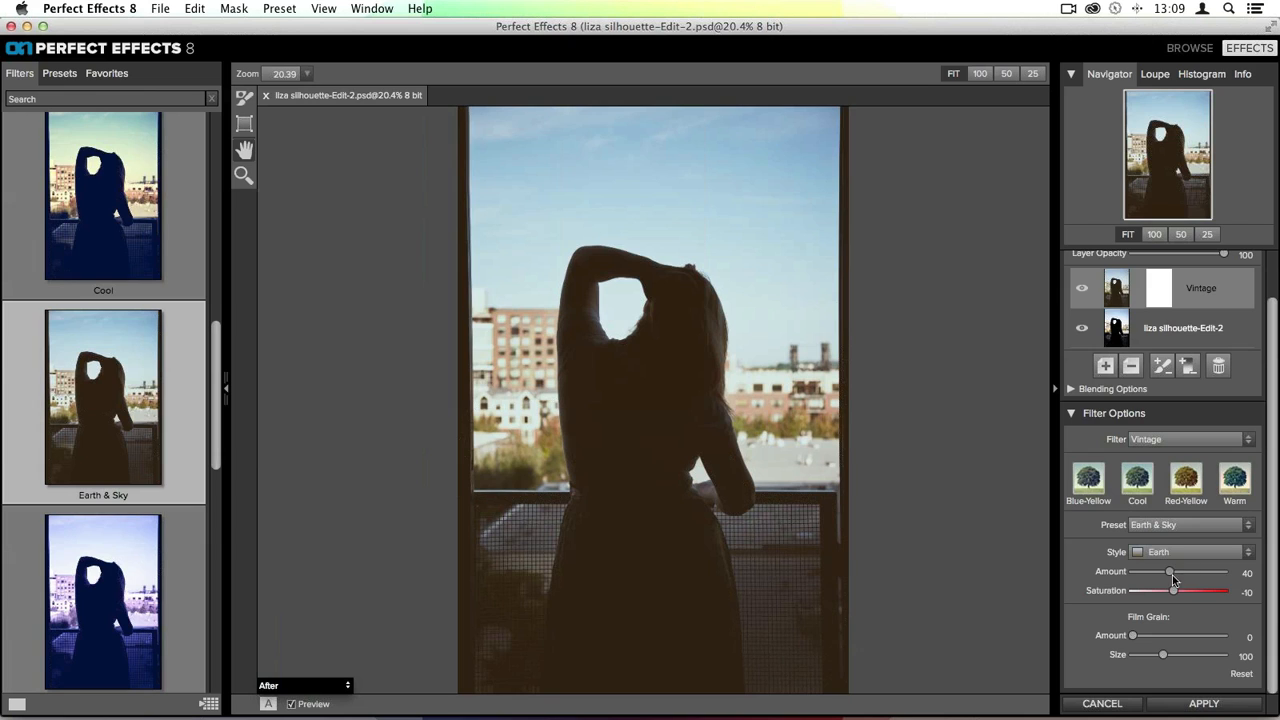
{"action": "left_click_drag", "start_coordinate": [1172, 576], "coordinate": [1209, 578]}
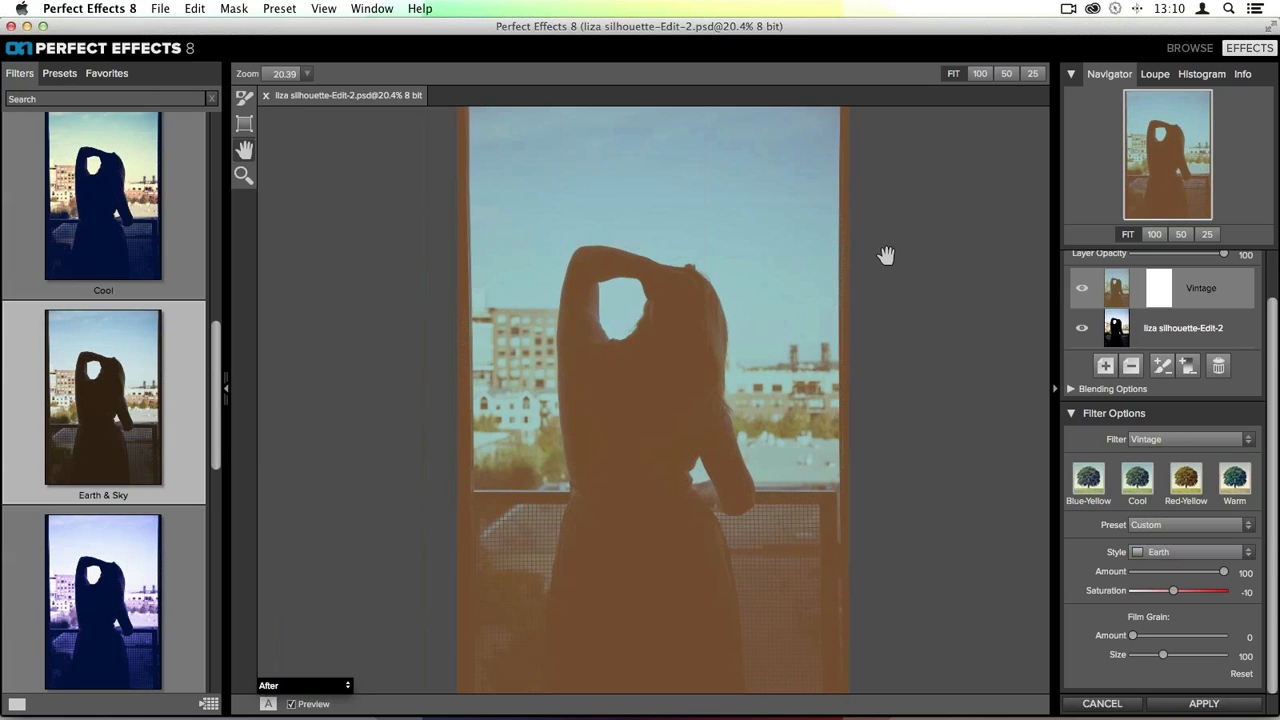
- Expand the layer's Blending Options and review the available blend modes, keeping Normal
{"action": "scroll", "coordinate": [1147, 445], "scroll_direction": "up", "scroll_amount": 2}
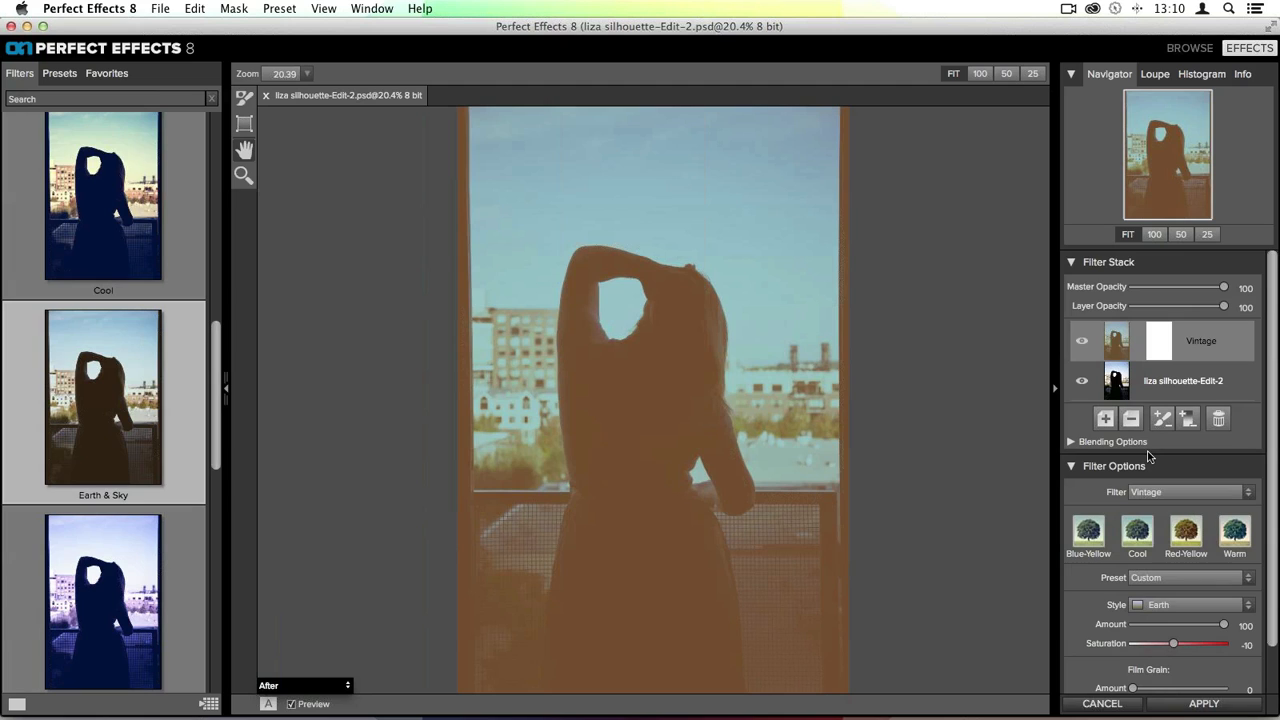
{"action": "left_click", "coordinate": [1071, 443]}
{"action": "scroll", "coordinate": [1170, 465], "scroll_direction": "down", "scroll_amount": 3}
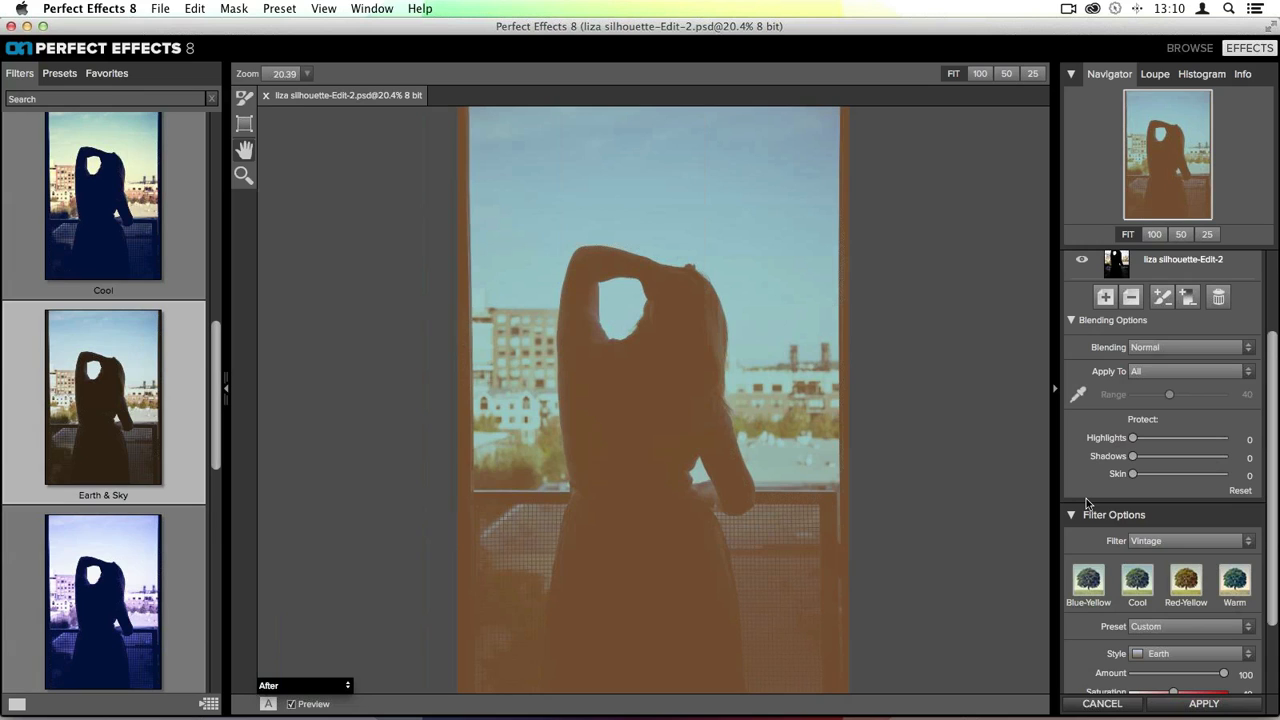
{"action": "left_click", "coordinate": [1195, 345]}
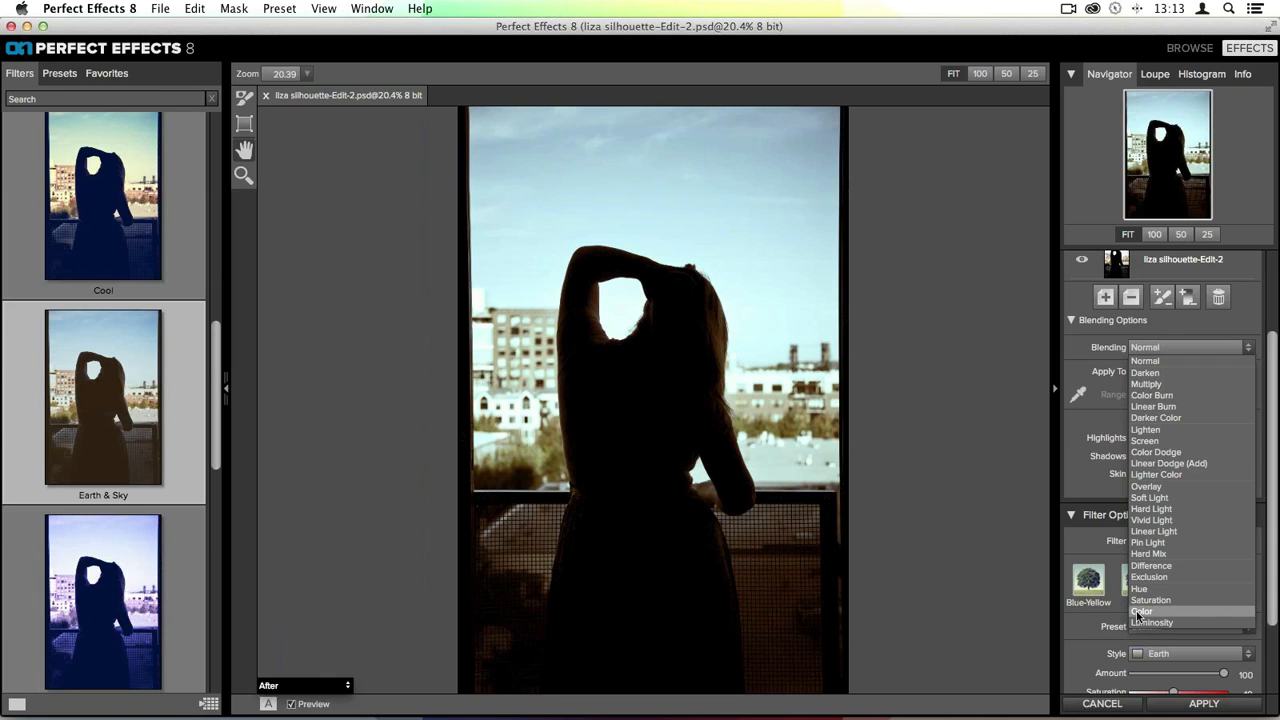
{"action": "left_click", "coordinate": [1137, 612]}
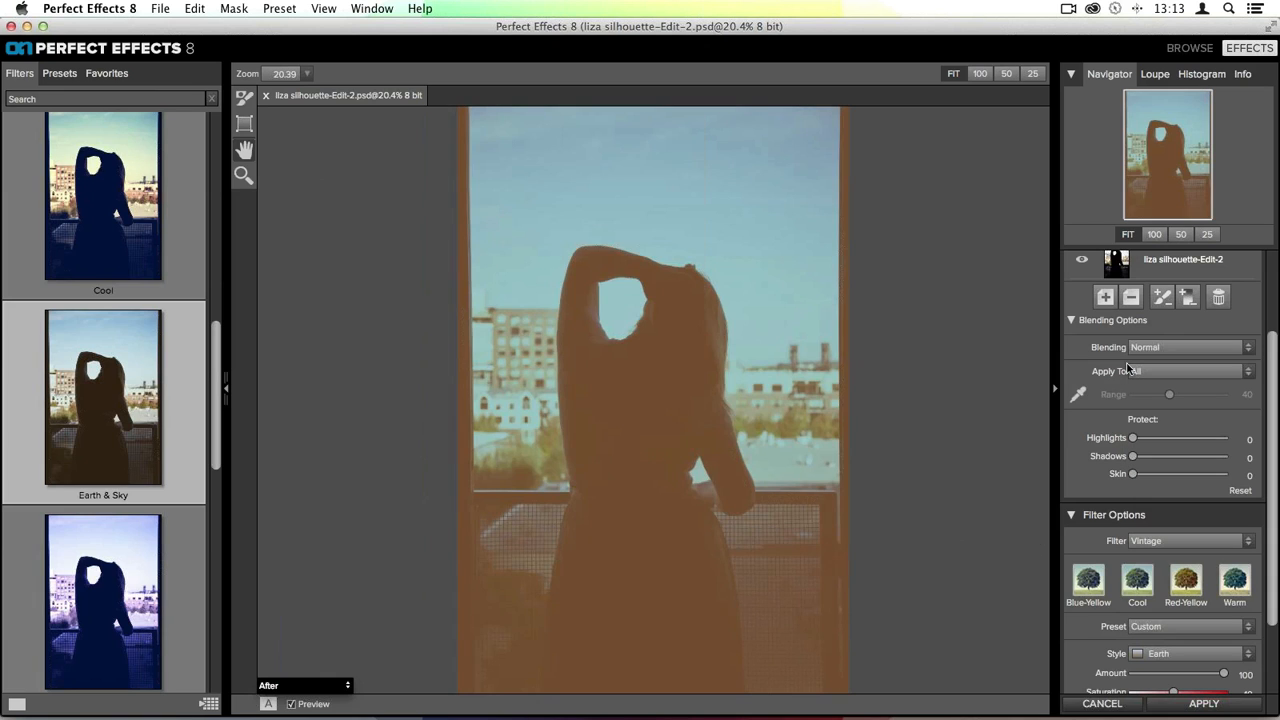
{"action": "left_click", "coordinate": [1140, 347]}
{"action": "left_click", "coordinate": [1145, 362]}
- Restrict the filter to Shadows, then sample the sky with the eyedropper for a custom range
{"action": "left_click", "coordinate": [1188, 372]}
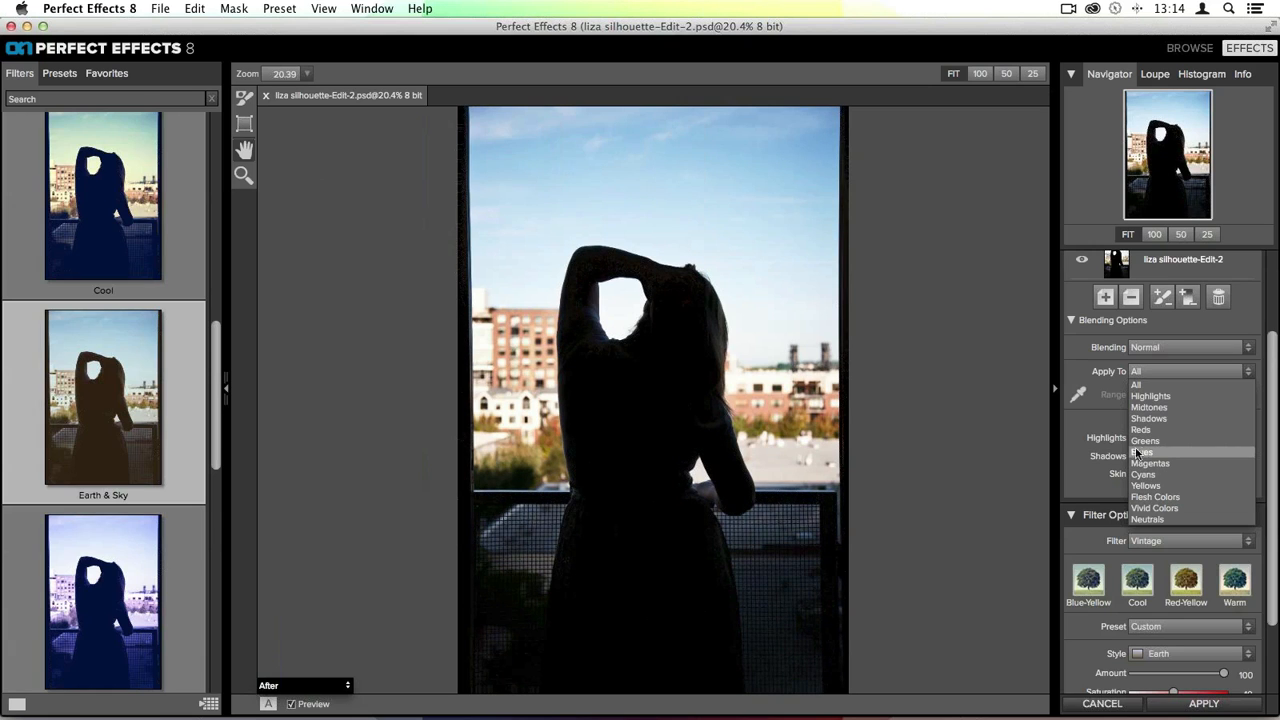
{"action": "left_click", "coordinate": [1149, 418]}
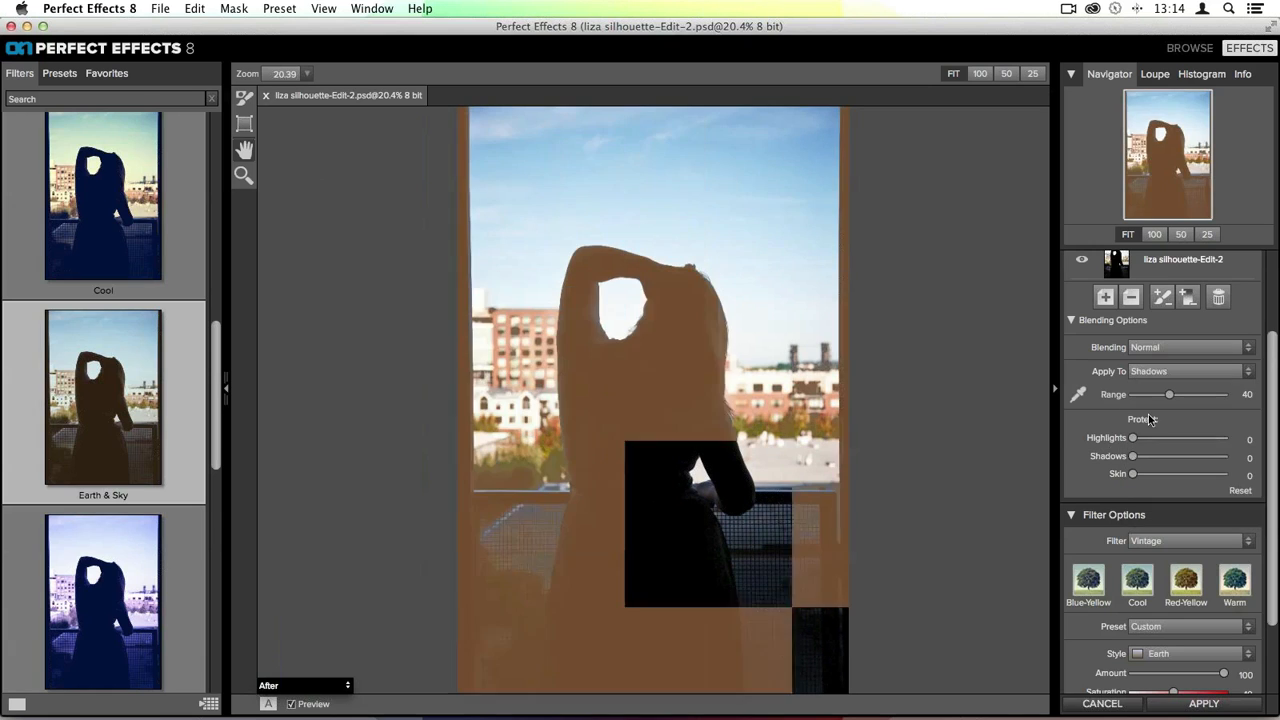
{"action": "left_click", "coordinate": [1078, 394]}
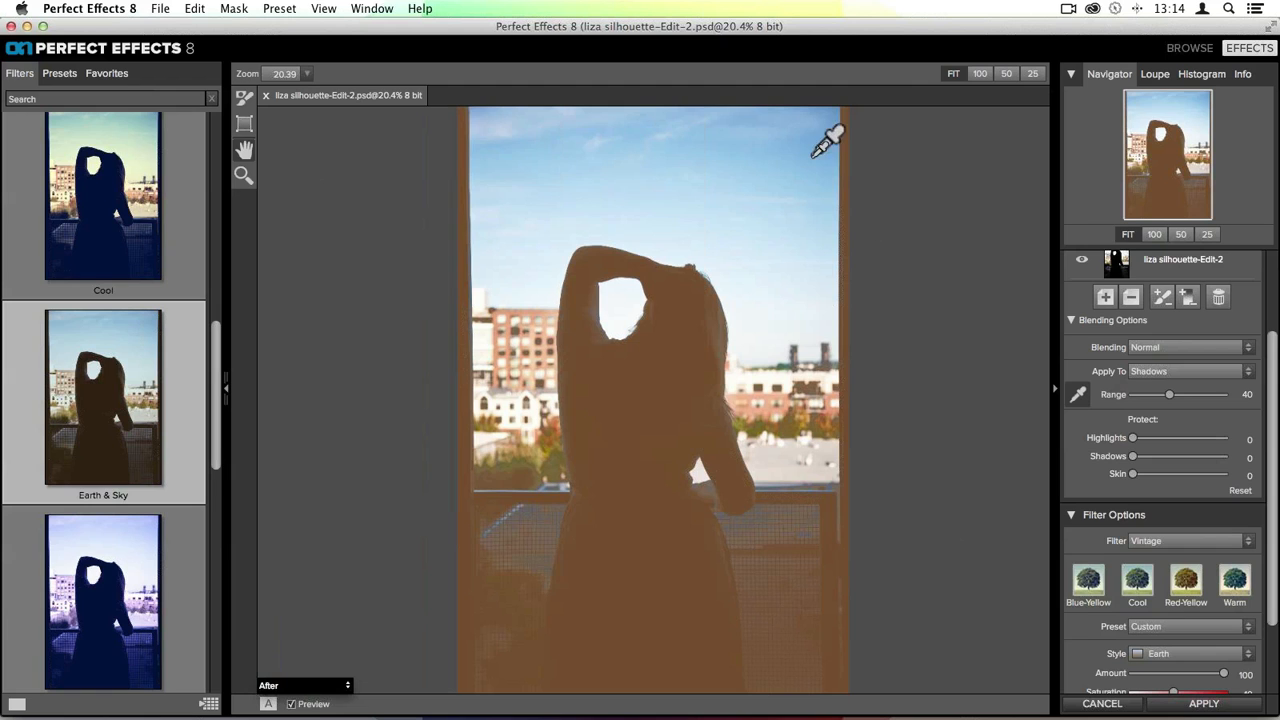
{"action": "left_click", "coordinate": [775, 163]}
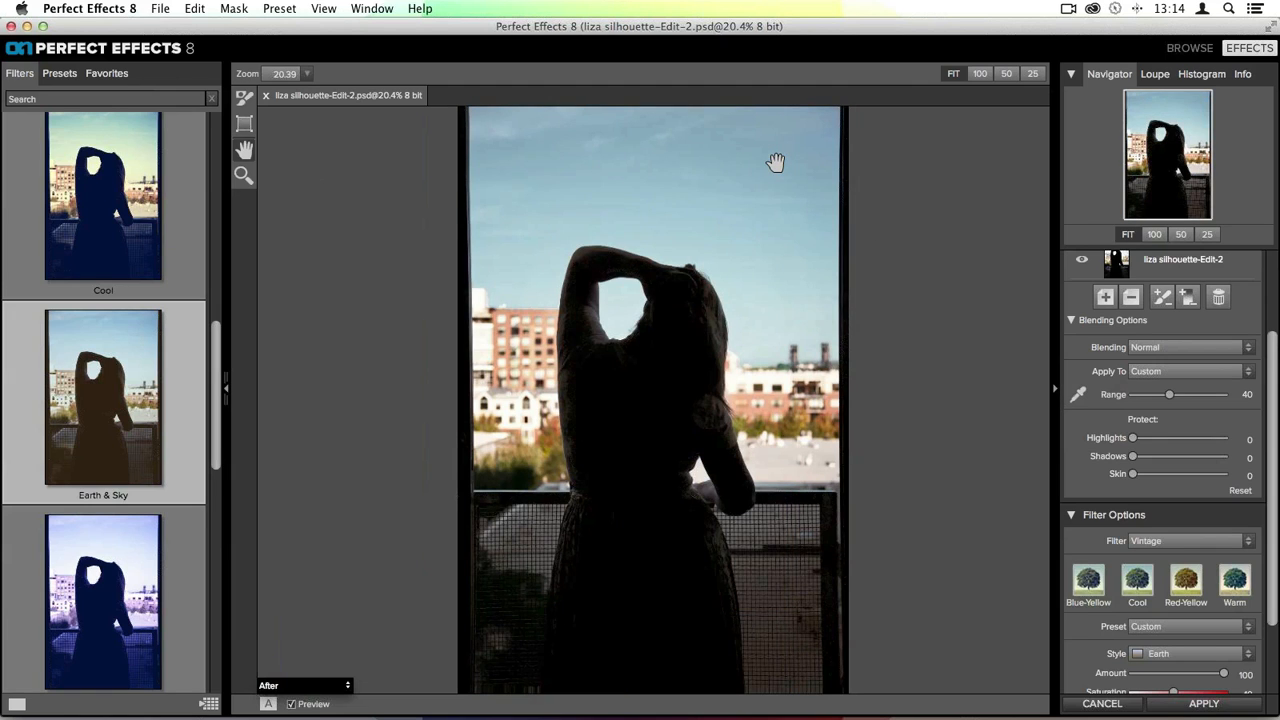
- Sample the silhouette's dark tone with the eyedropper and raise the Range to 100
{"action": "left_click", "coordinate": [1076, 399]}
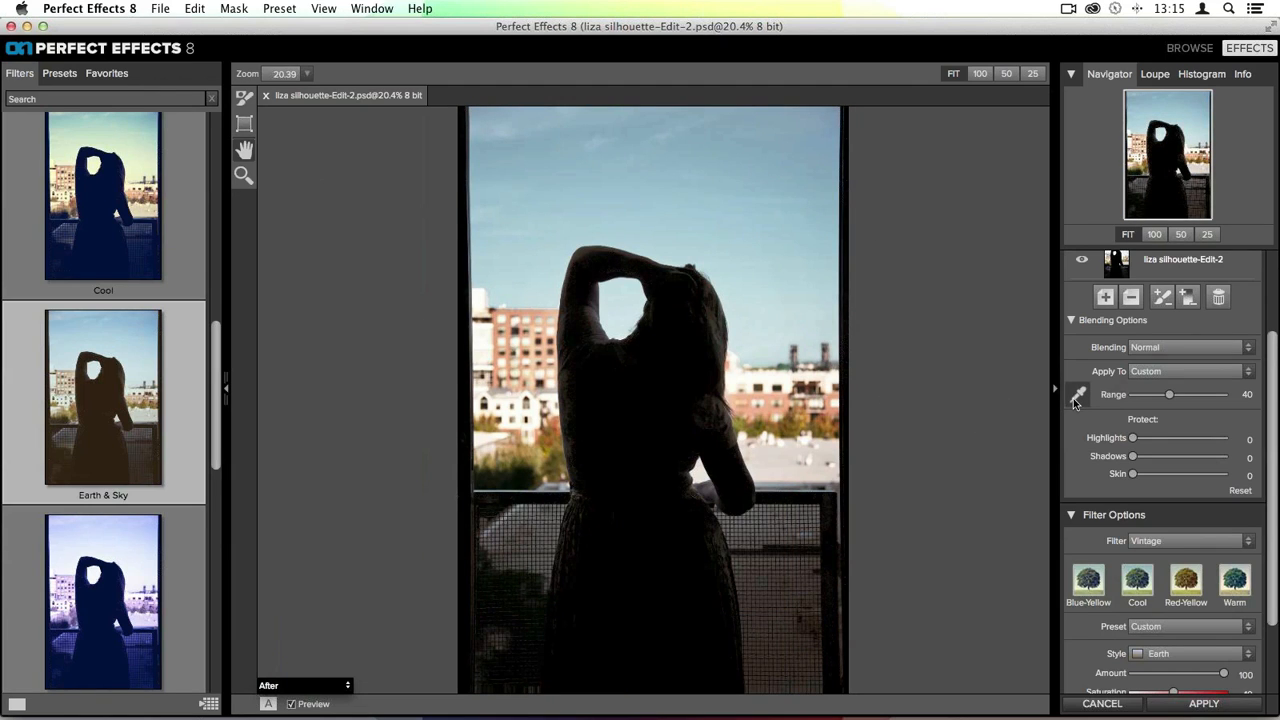
{"action": "left_click", "coordinate": [634, 370]}
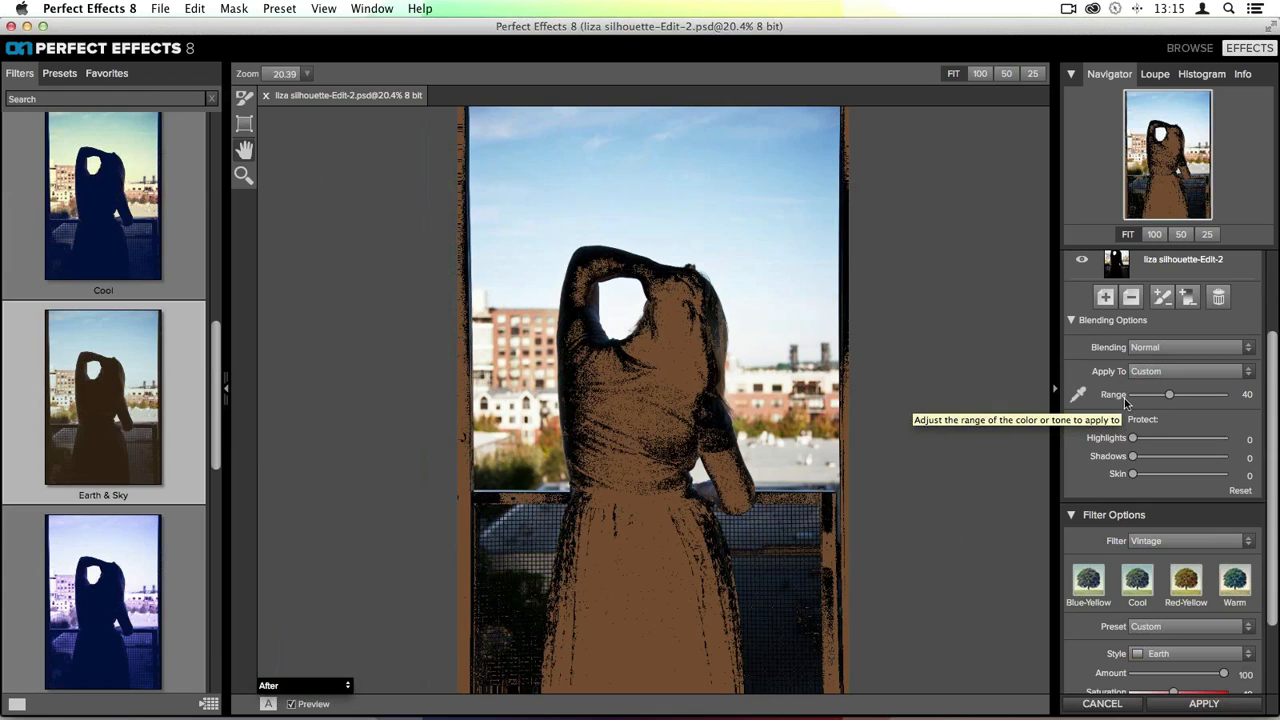
{"action": "left_click_drag", "start_coordinate": [1168, 399], "coordinate": [1259, 401]}
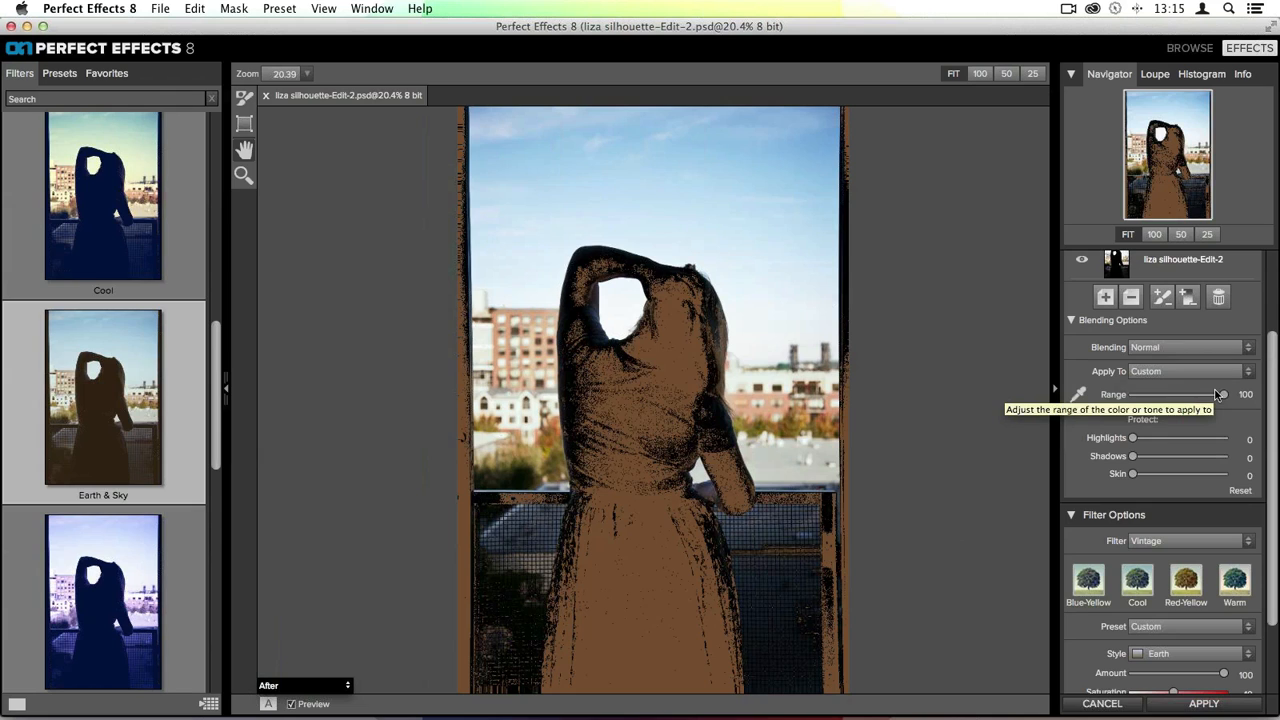
- Resample the sky with the eyedropper and set the Range to 61
{"action": "left_click", "coordinate": [1079, 395]}
{"action": "left_click", "coordinate": [766, 152]}
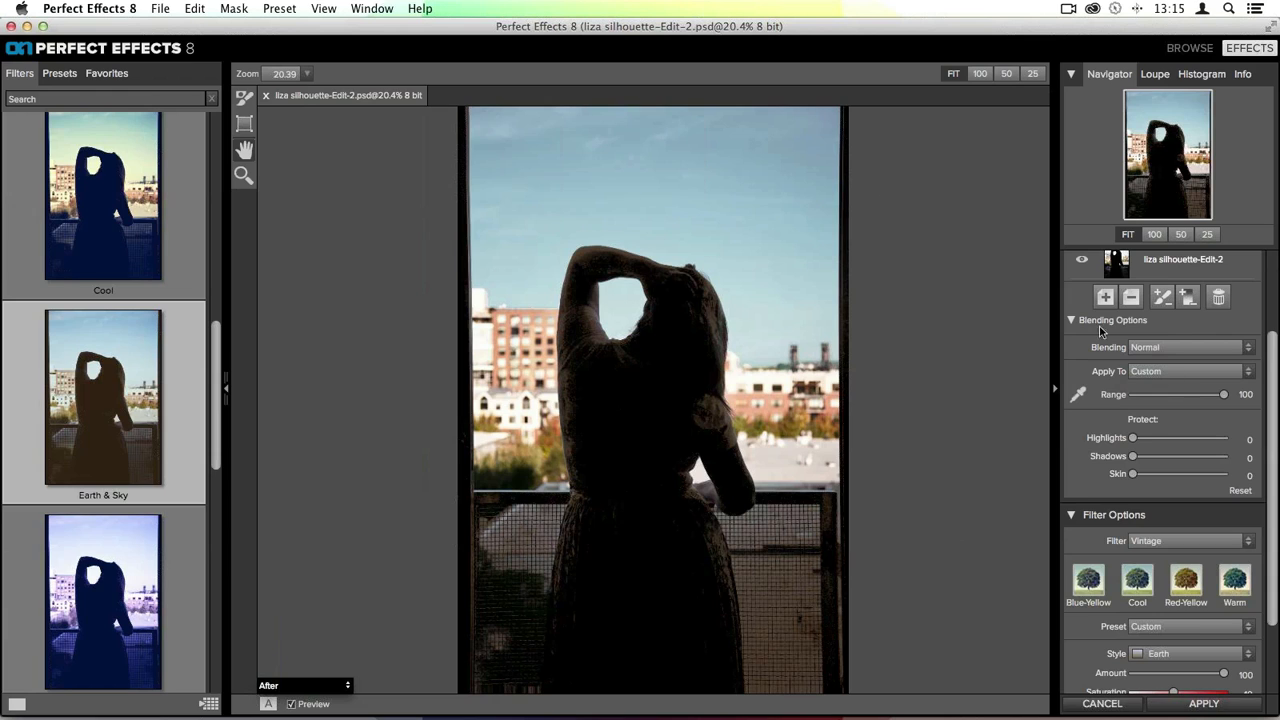
{"action": "left_click_drag", "start_coordinate": [1224, 395], "coordinate": [1132, 398]}
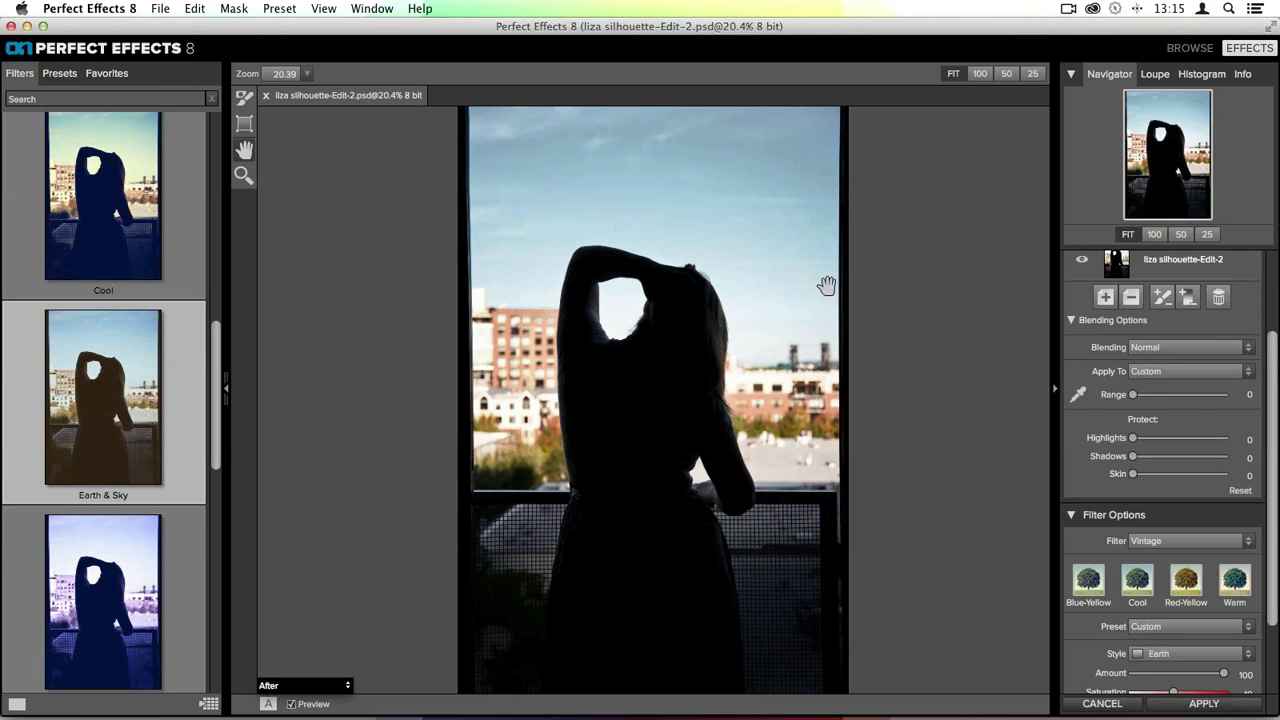
{"action": "left_click_drag", "start_coordinate": [1133, 397], "coordinate": [1188, 396]}
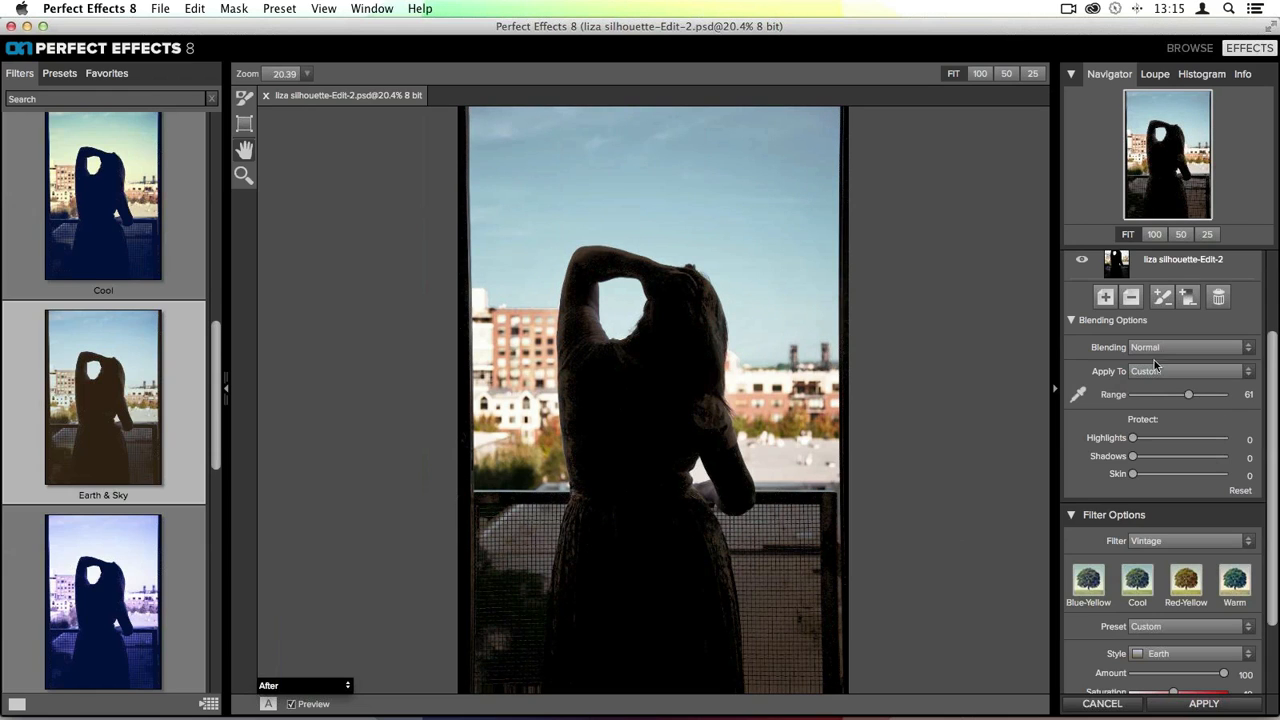
- Set the filter's Apply To option back to All
{"action": "left_click", "coordinate": [1152, 371]}
{"action": "left_click", "coordinate": [1147, 386]}
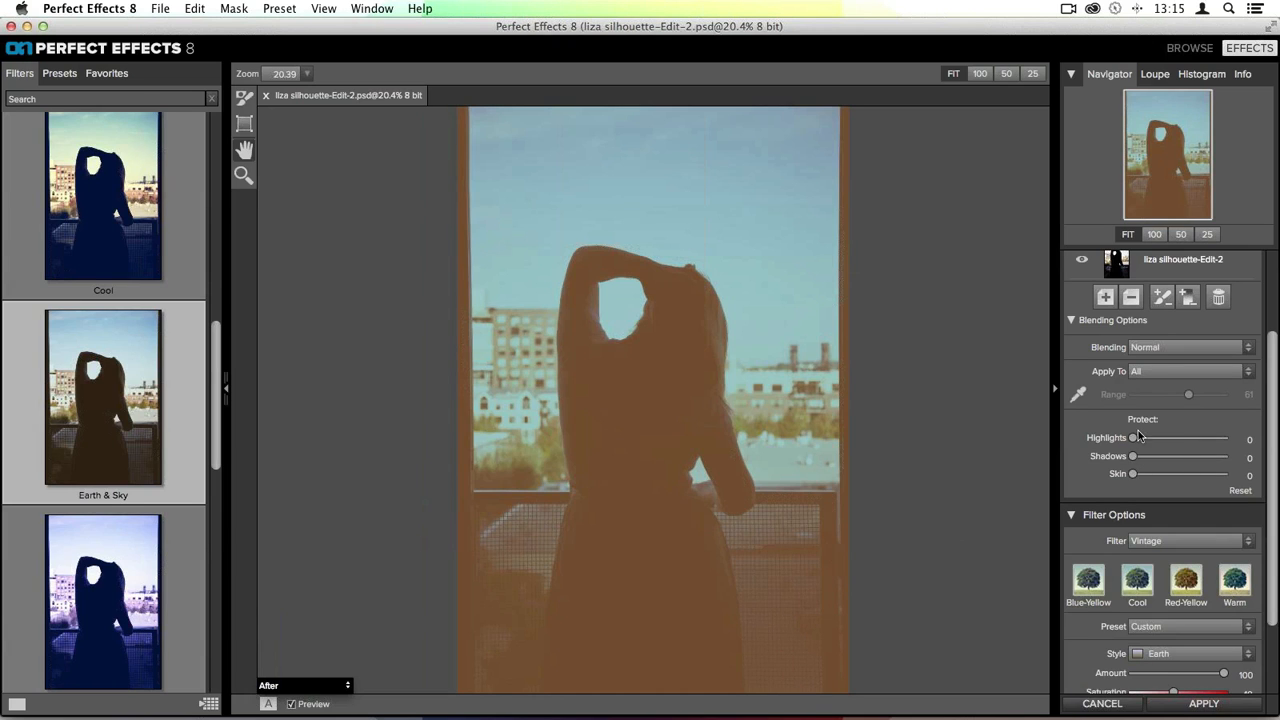
- Try protecting highlights at 48 and shadows at 22, then reset both protections to 0
{"action": "left_click_drag", "start_coordinate": [1133, 438], "coordinate": [1203, 449]}
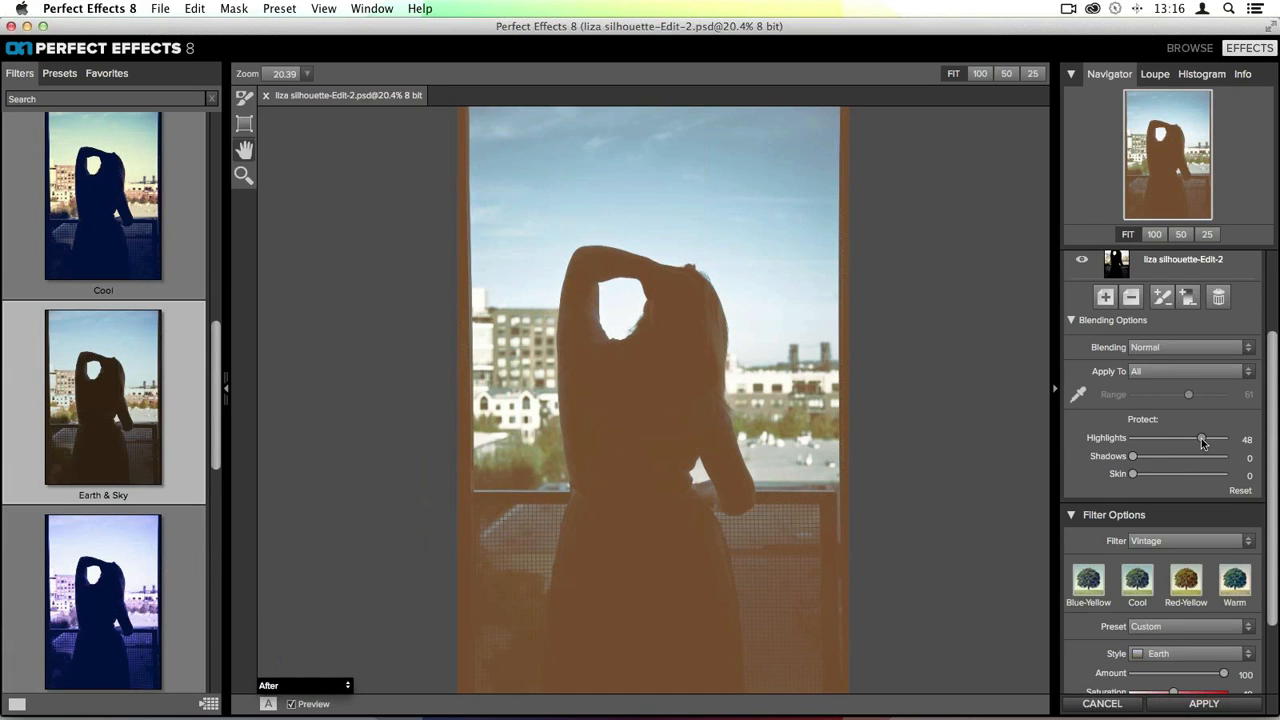
{"action": "left_click_drag", "start_coordinate": [1137, 459], "coordinate": [1166, 459]}
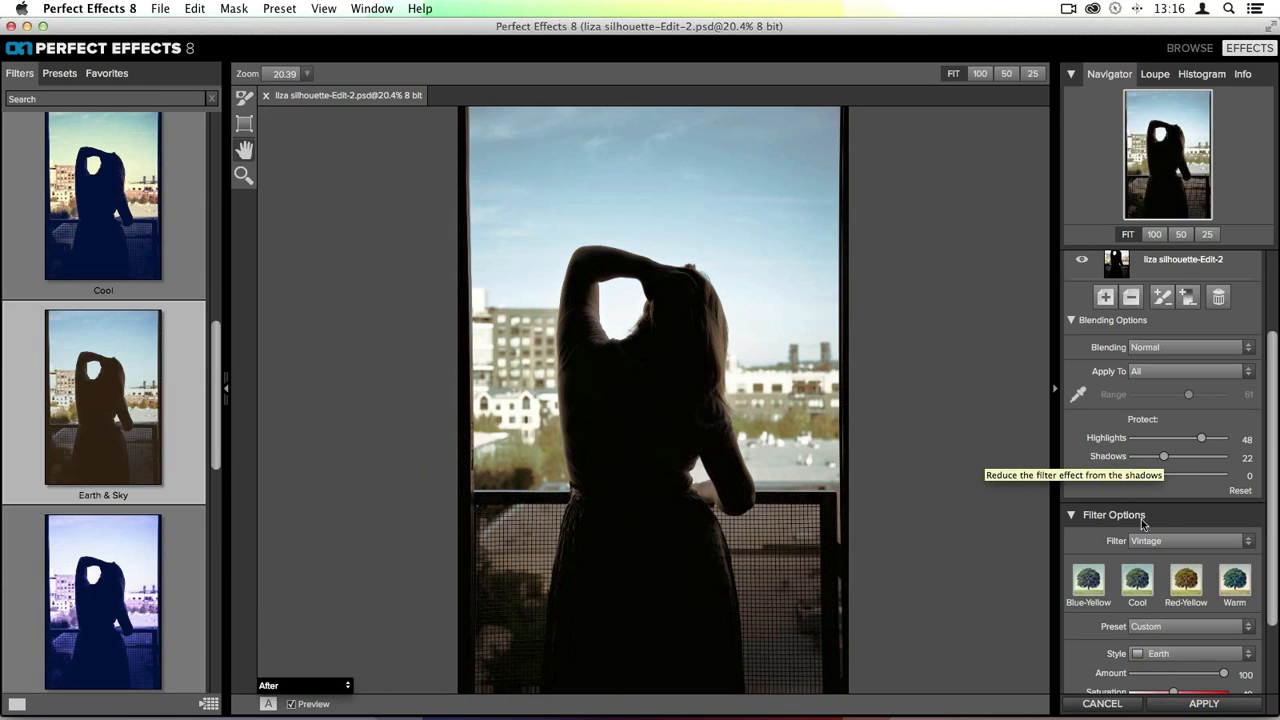
{"action": "left_click_drag", "start_coordinate": [1166, 459], "coordinate": [1120, 455]}
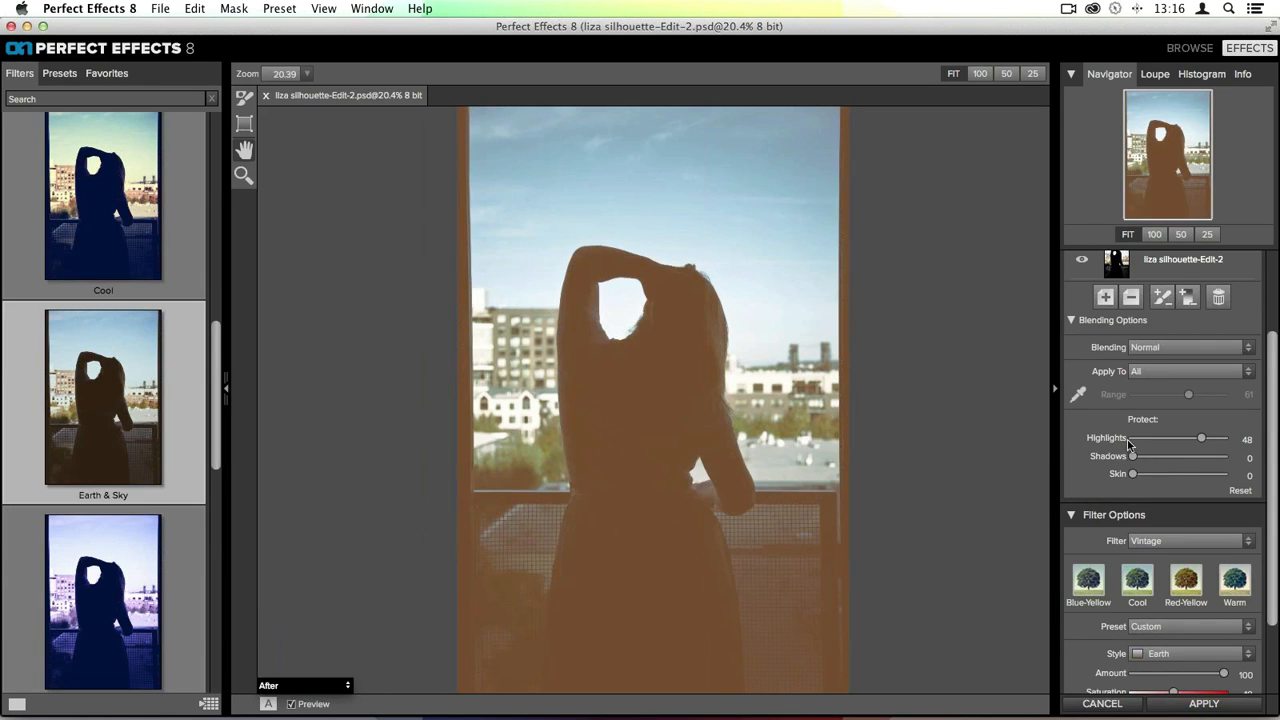
{"action": "left_click", "coordinate": [1132, 439]}
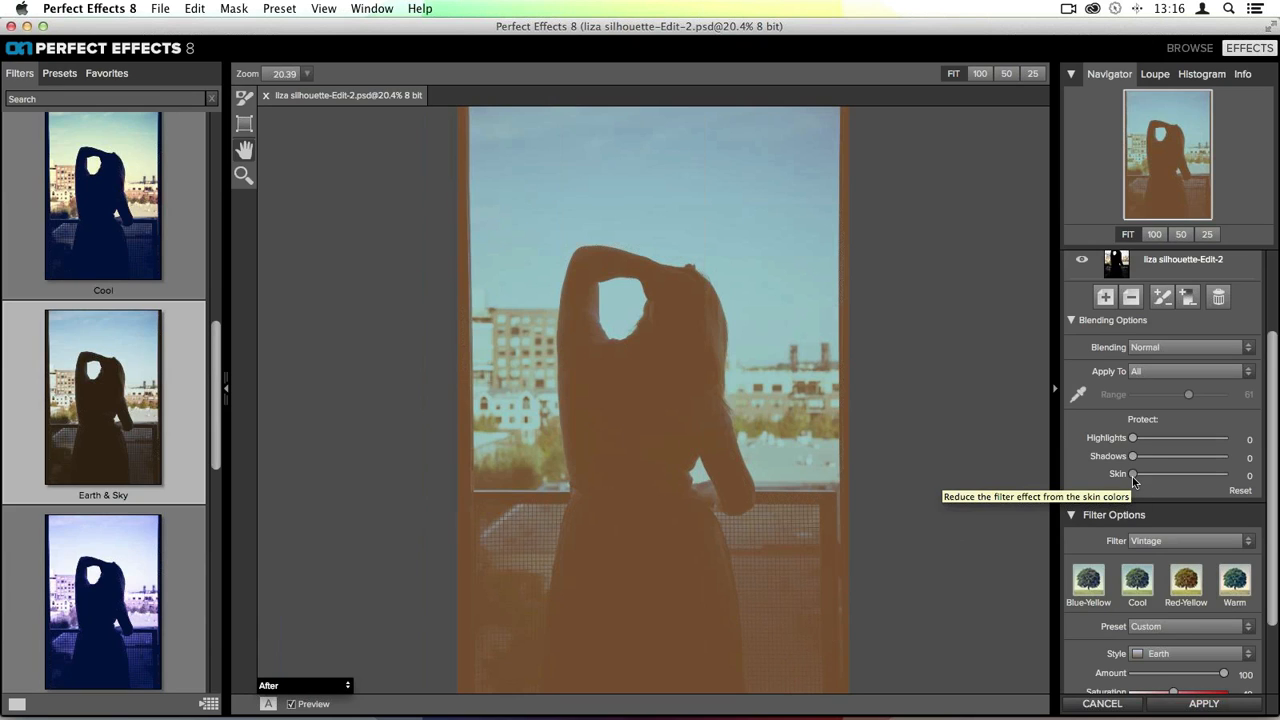
- Try raising the Vintage filter's skin protection to about 57
{"action": "left_click_drag", "start_coordinate": [1133, 481], "coordinate": [1163, 484]}
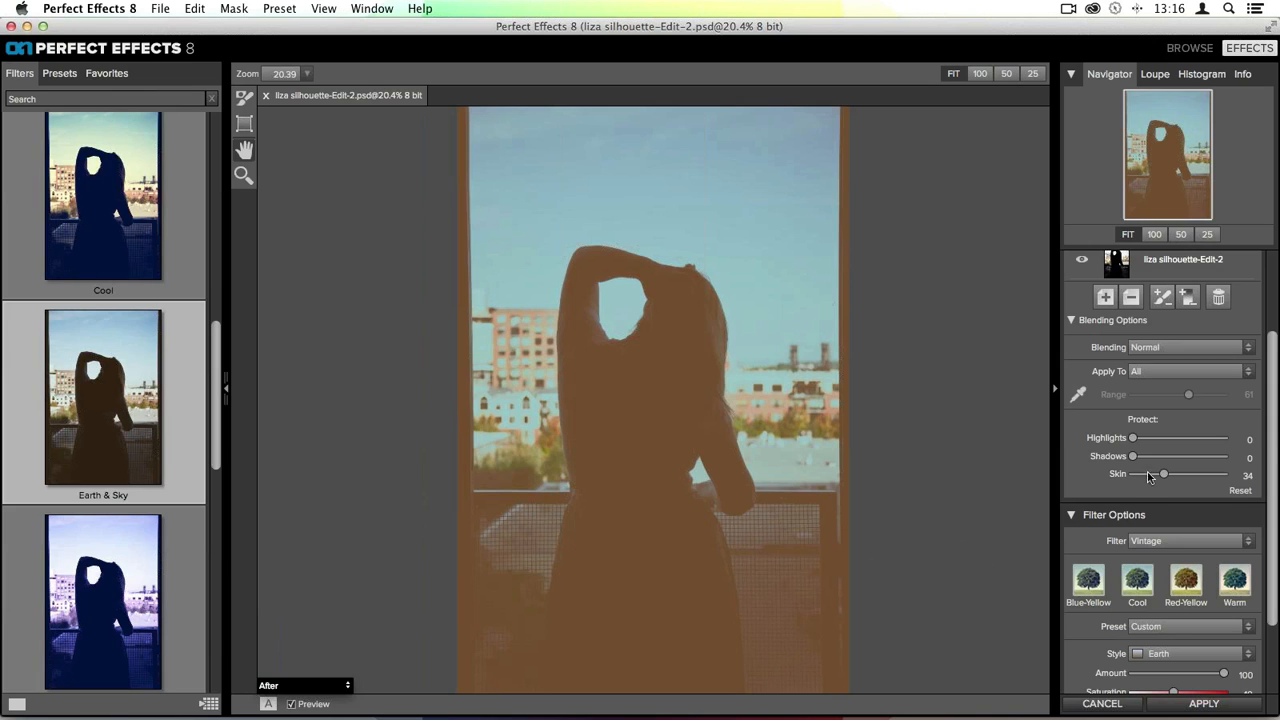
{"action": "left_click_drag", "start_coordinate": [1161, 473], "coordinate": [1184, 477]}
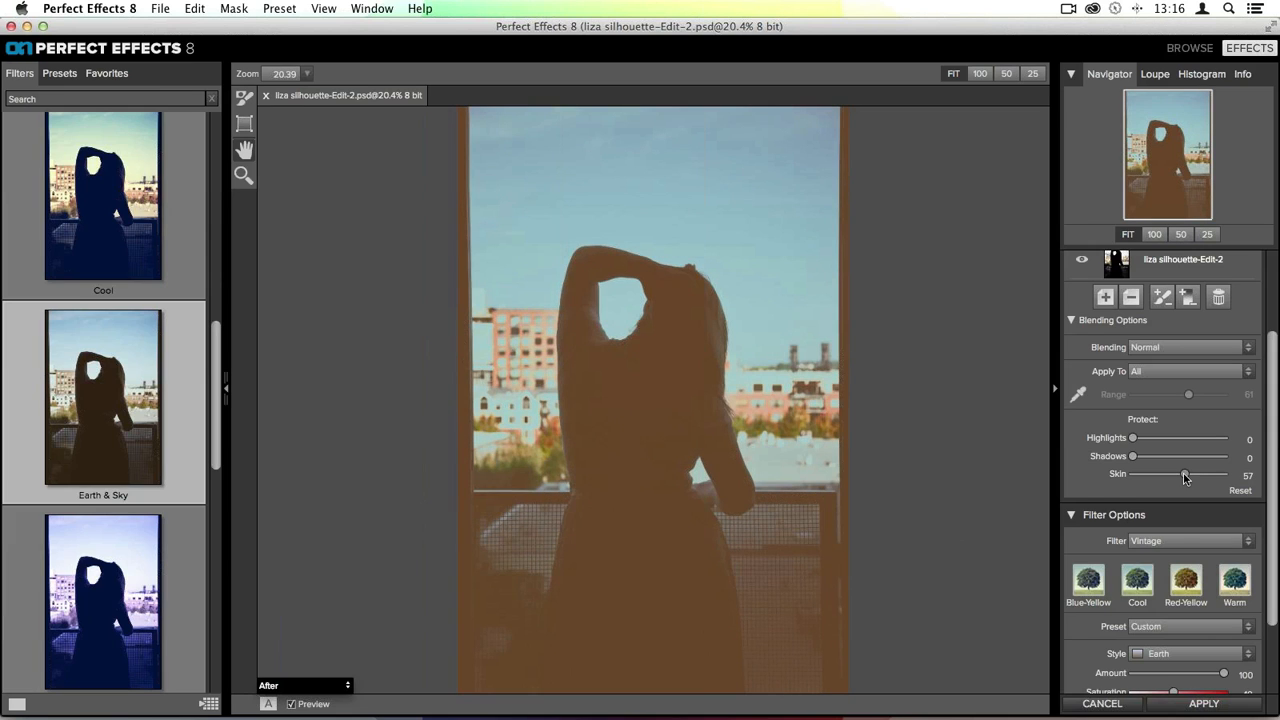
{"action": "left_click_drag", "start_coordinate": [1184, 478], "coordinate": [1179, 478]}
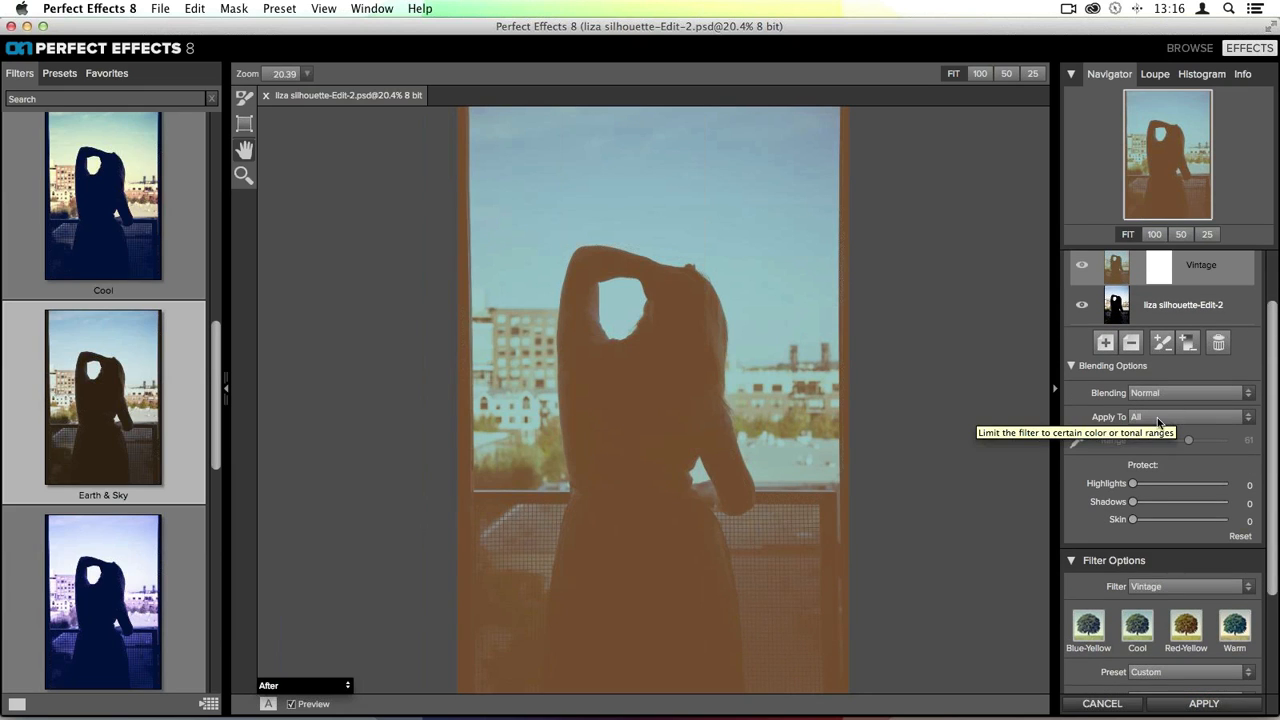
- Limit the Vintage filter to the shadows by setting Apply To to Shadows
{"action": "left_click", "coordinate": [1156, 418]}
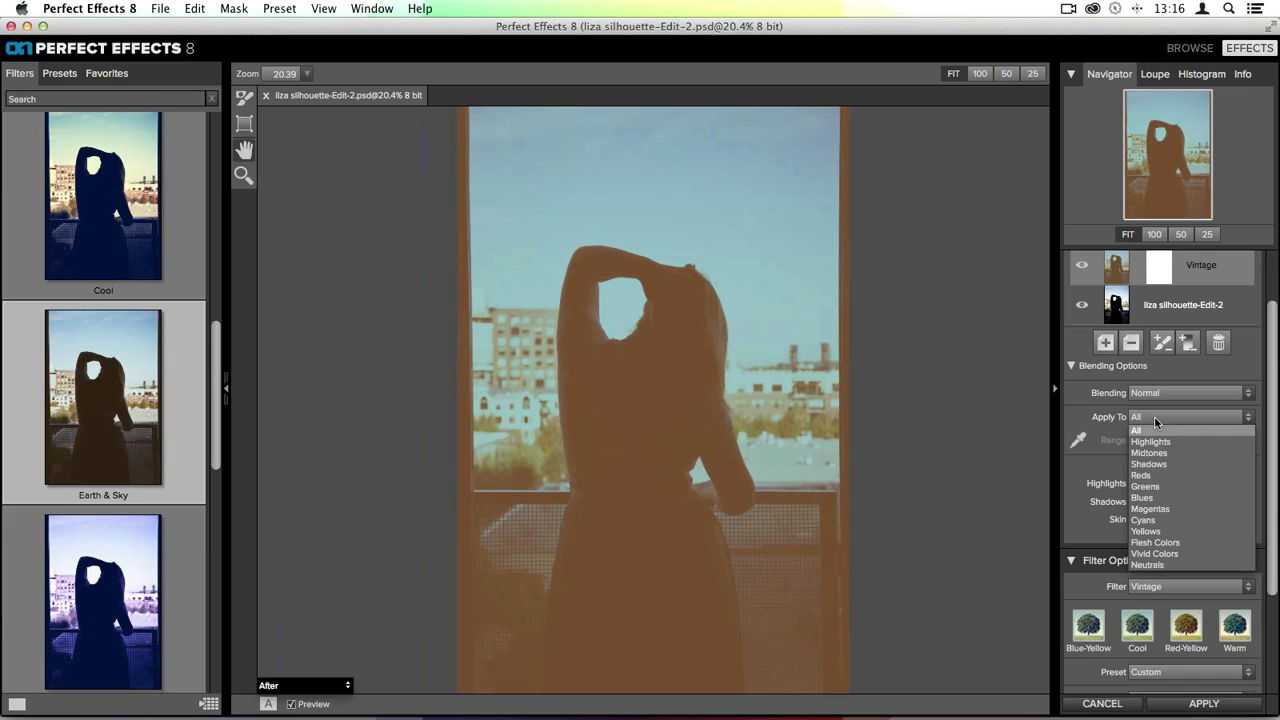
{"action": "left_click", "coordinate": [1168, 464]}
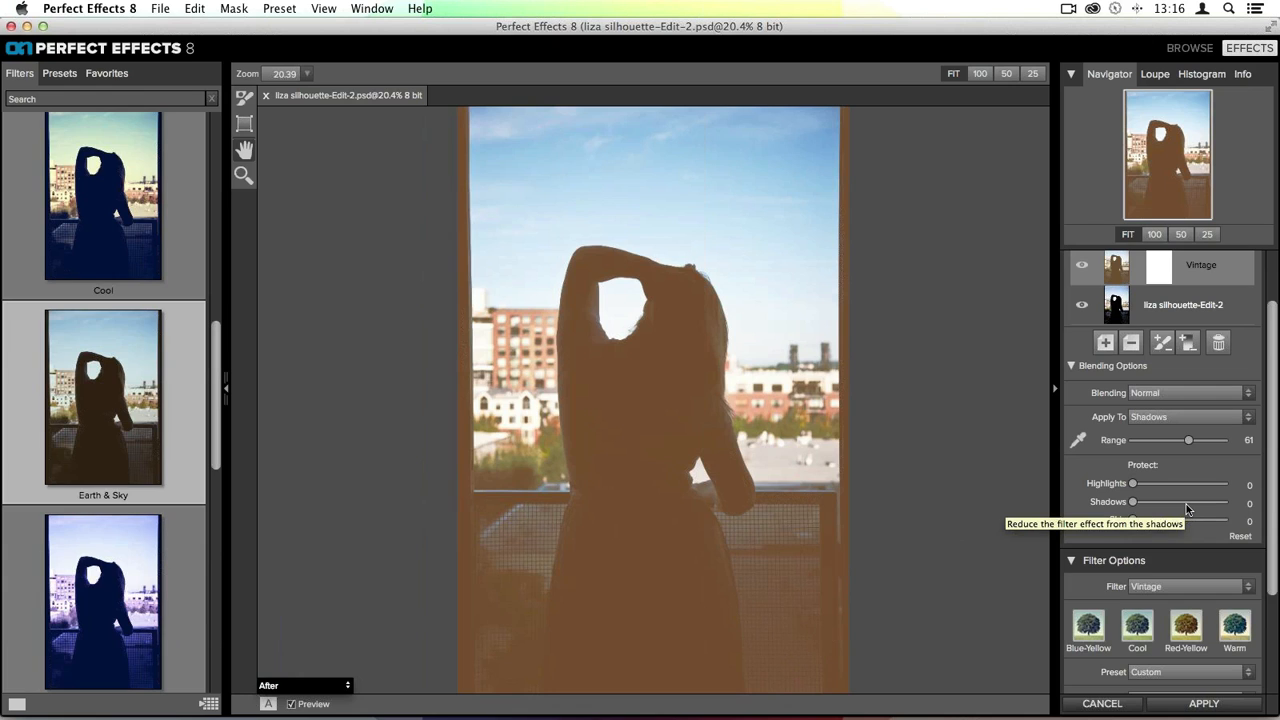
- Set the Vintage filter's Amount to 73
{"action": "scroll", "coordinate": [1188, 445], "scroll_direction": "up", "scroll_amount": 3}
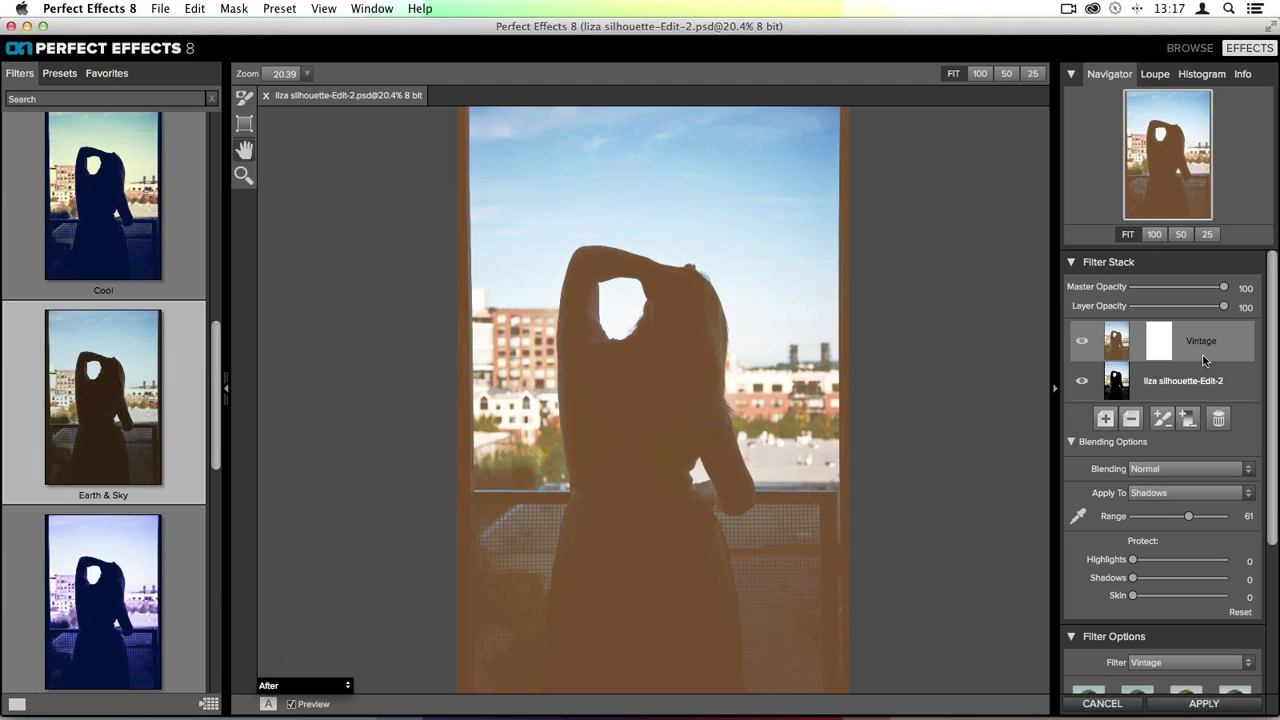
{"action": "scroll", "coordinate": [1186, 400], "scroll_direction": "down", "scroll_amount": 5}
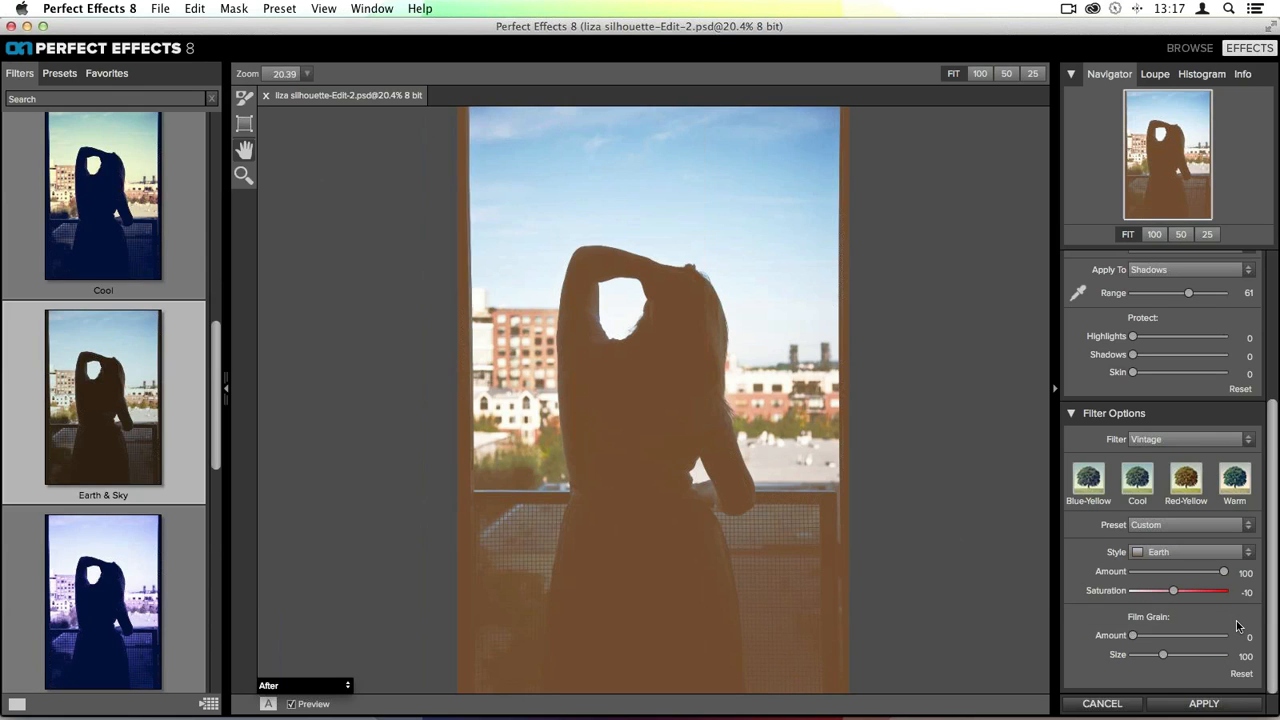
{"action": "left_click_drag", "start_coordinate": [1223, 571], "coordinate": [1164, 573]}
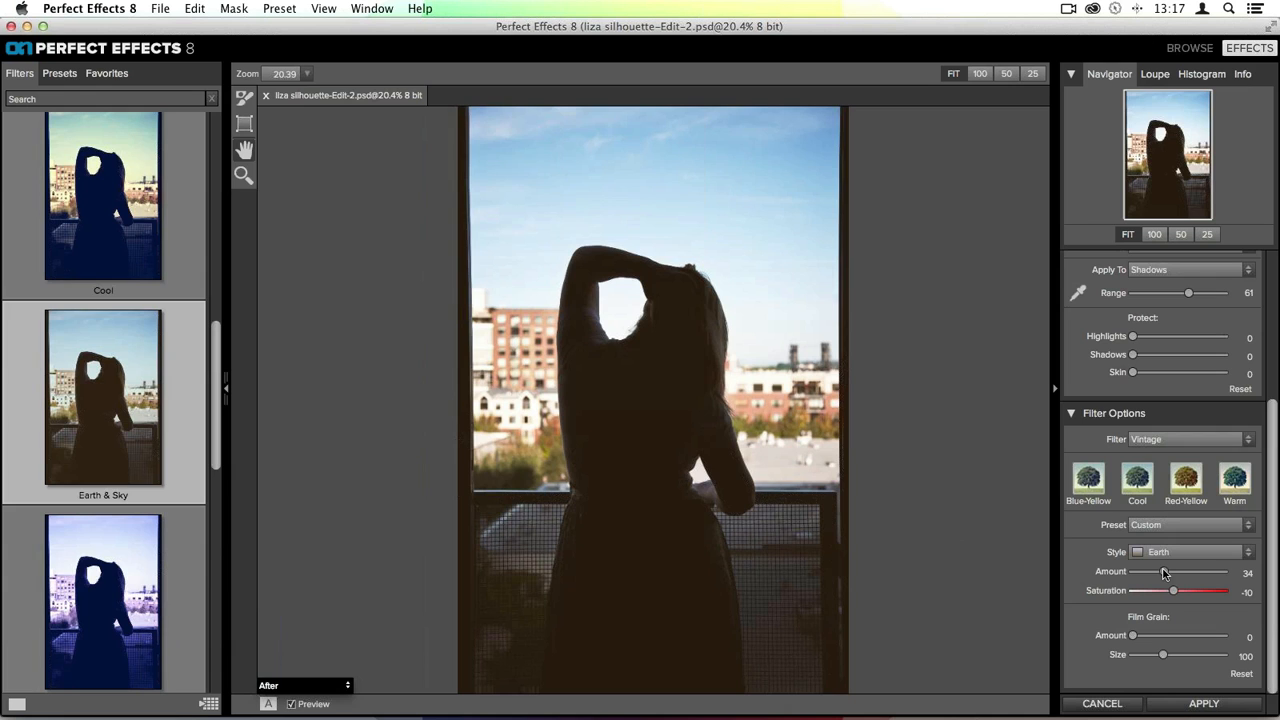
{"action": "left_click_drag", "start_coordinate": [1163, 573], "coordinate": [1199, 573]}
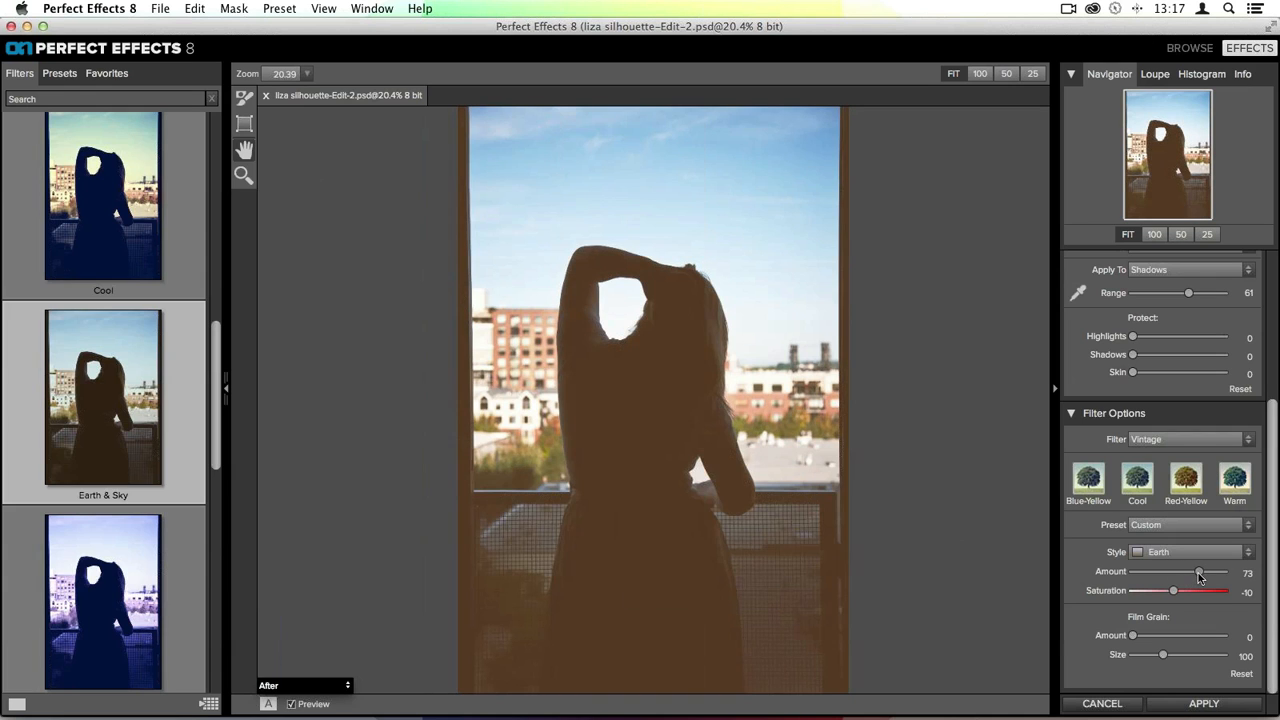
- Lower the Vintage layer's opacity to 68
{"action": "scroll", "coordinate": [1200, 580], "scroll_direction": "up", "scroll_amount": 2}
{"action": "scroll", "coordinate": [1200, 580], "scroll_direction": "up", "scroll_amount": 4}
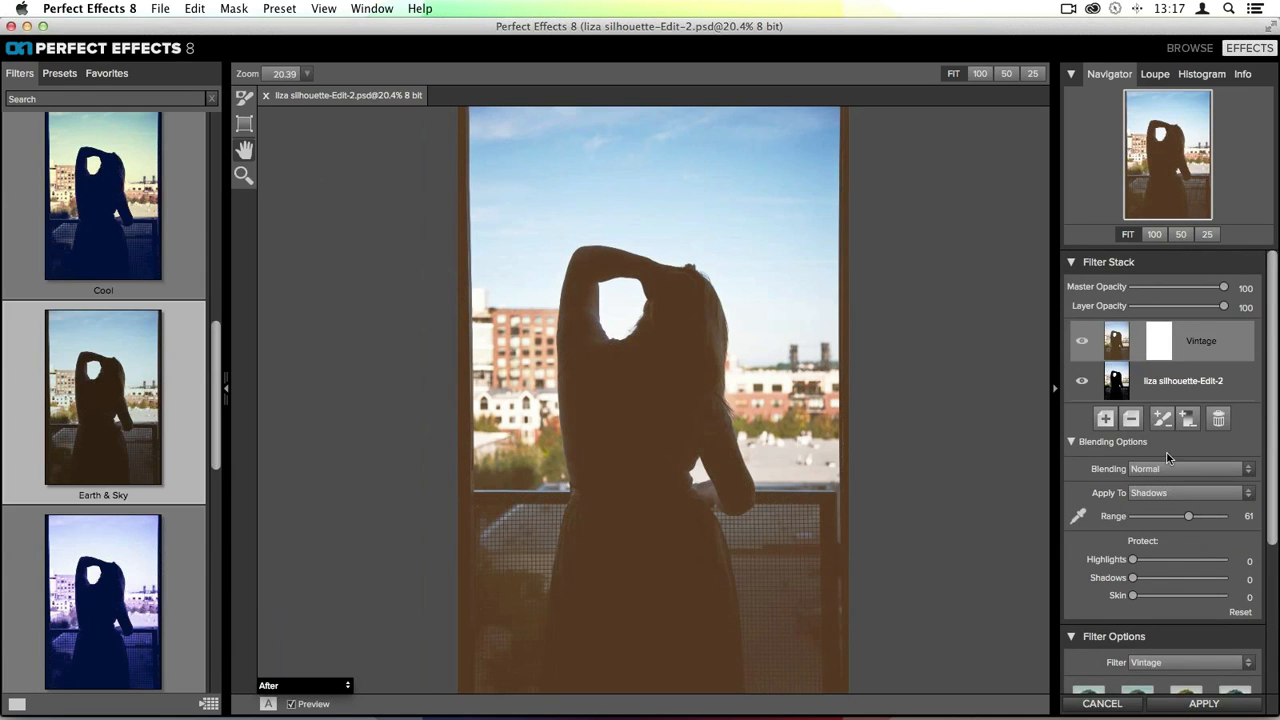
{"action": "scroll", "coordinate": [1170, 460], "scroll_direction": "down", "scroll_amount": 2}
{"action": "scroll", "coordinate": [1170, 458], "scroll_direction": "down", "scroll_amount": 2}
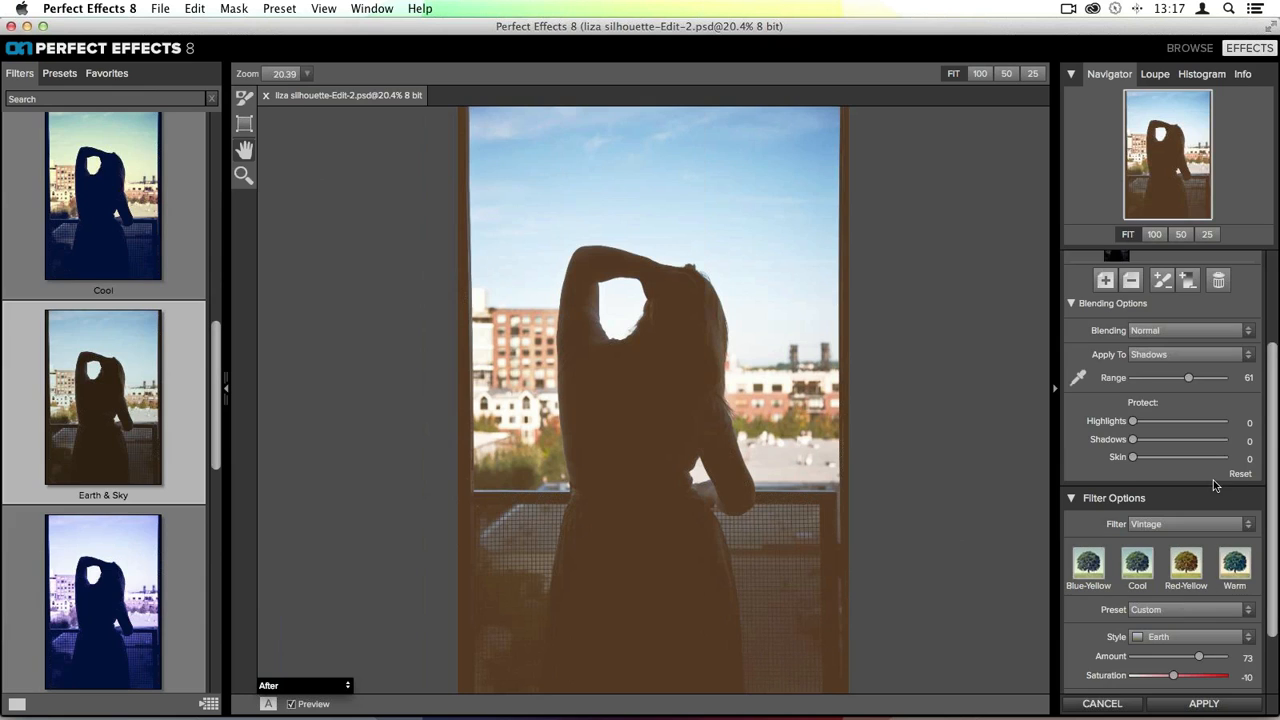
{"action": "scroll", "coordinate": [1215, 485], "scroll_direction": "down", "scroll_amount": 2}
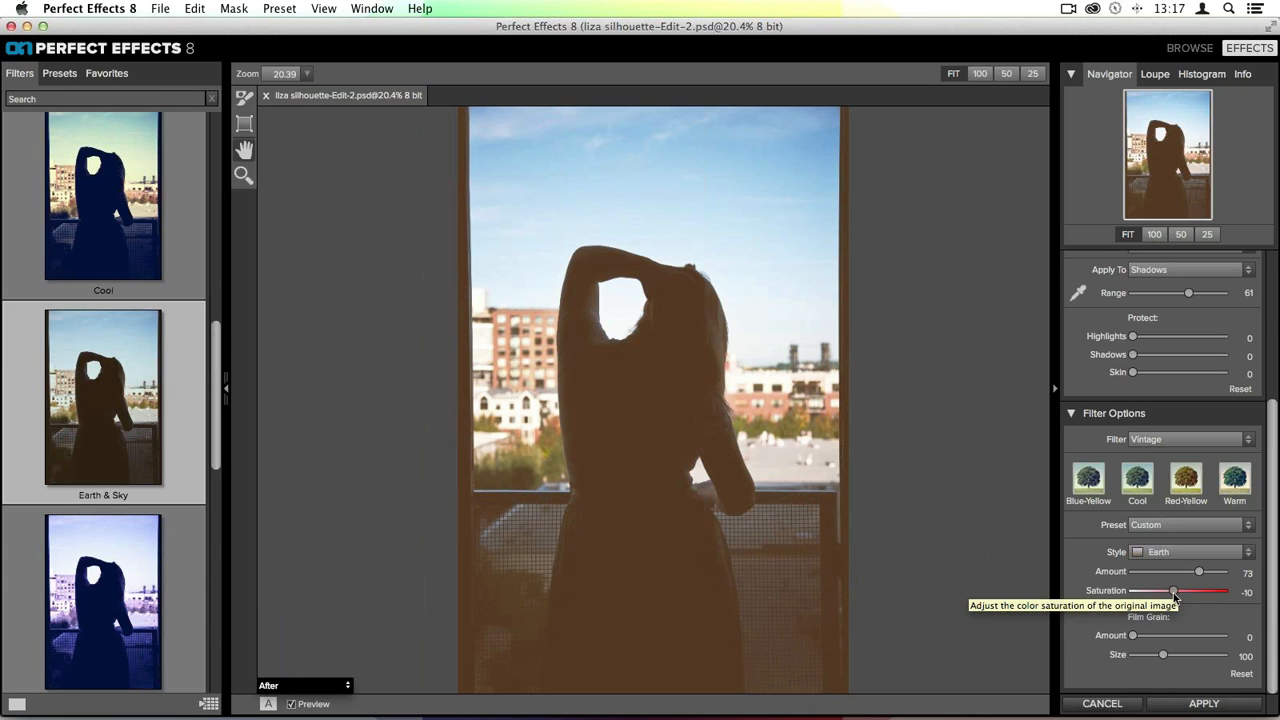
{"action": "scroll", "coordinate": [1178, 570], "scroll_direction": "up", "scroll_amount": 5}
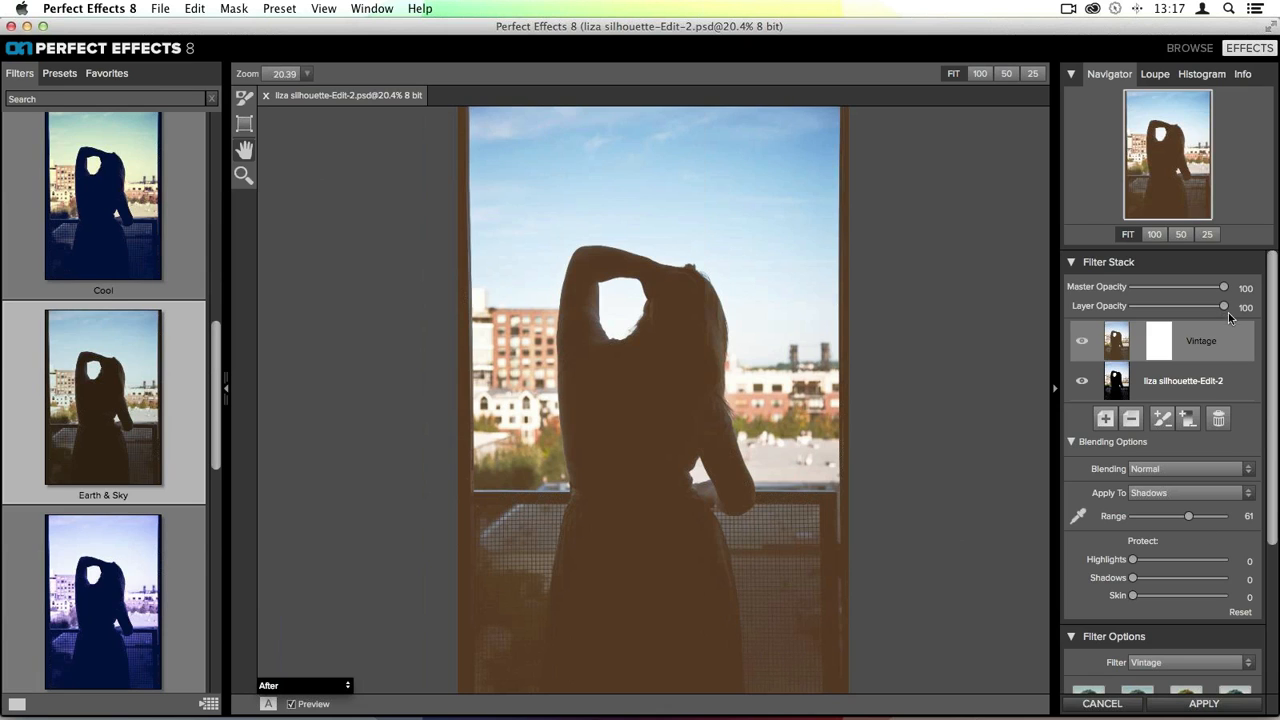
{"action": "left_click_drag", "start_coordinate": [1224, 306], "coordinate": [1195, 306]}
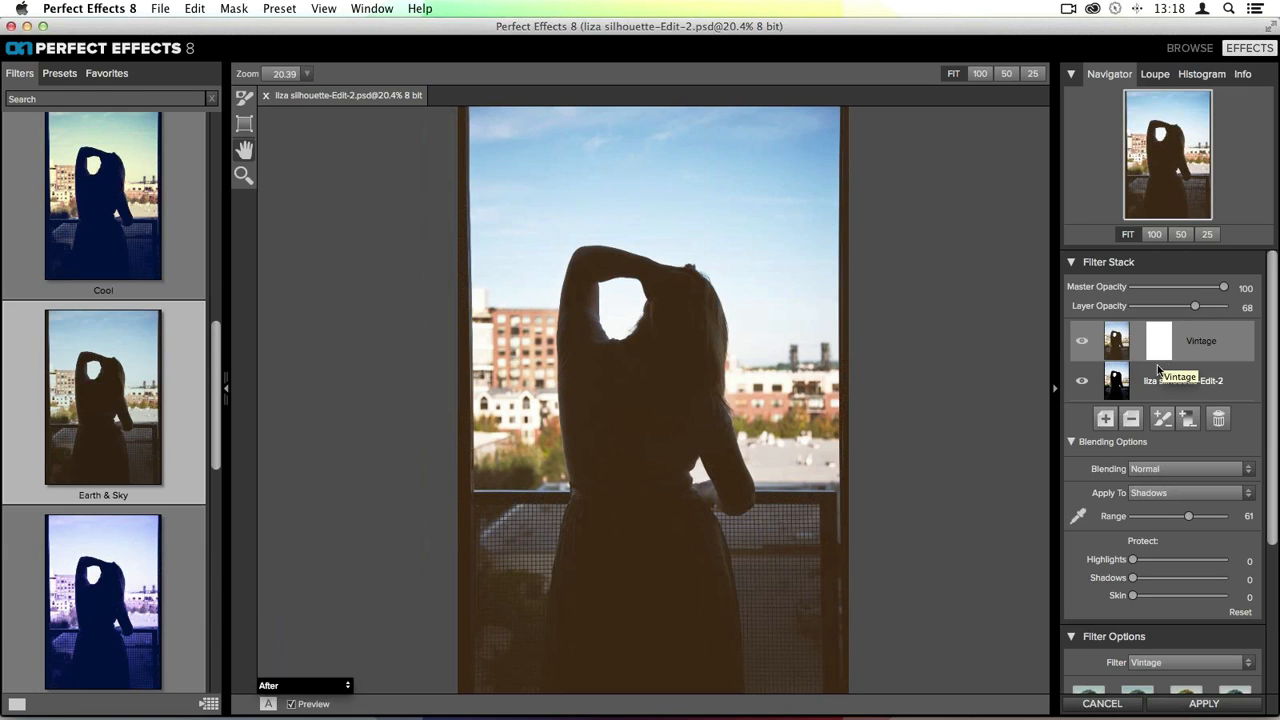
- Add a new filter layer above Vintage and choose the Texturizer filter for it
{"action": "scroll", "coordinate": [130, 360], "scroll_direction": "up", "scroll_amount": 2}
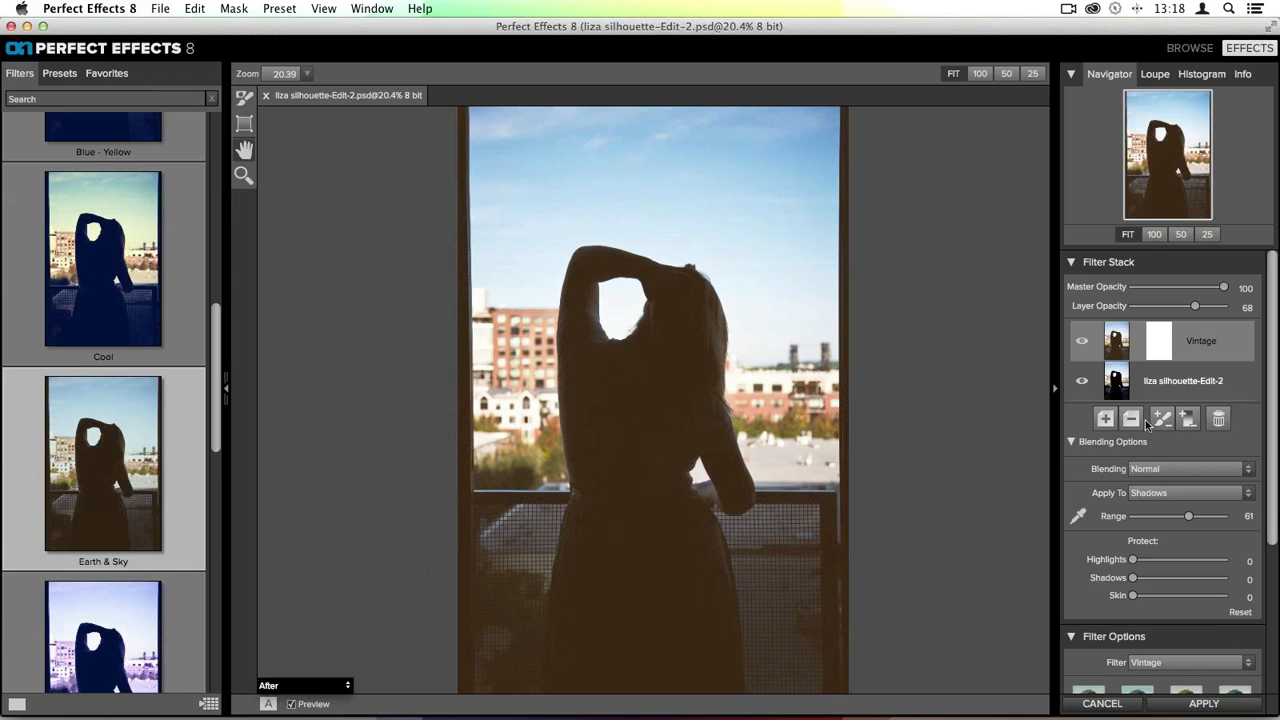
{"action": "left_click", "coordinate": [1071, 442]}
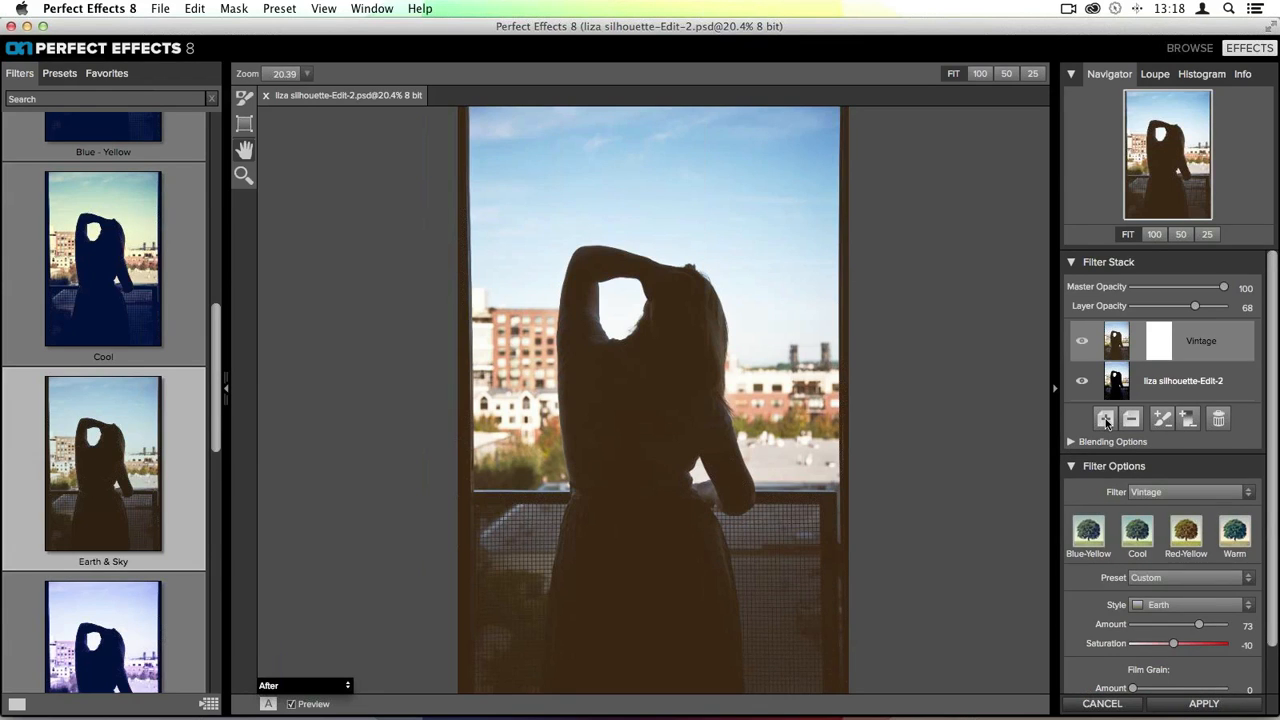
{"action": "left_click", "coordinate": [1106, 420]}
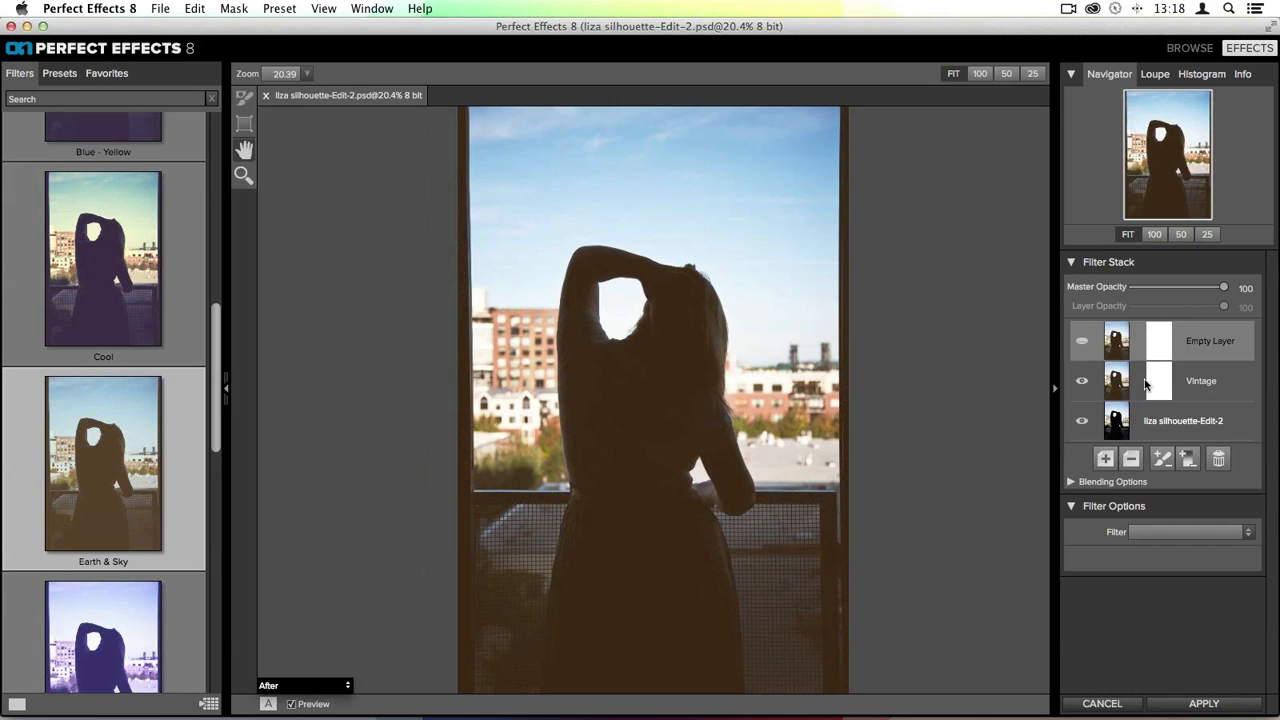
{"action": "left_click", "coordinate": [1193, 532]}
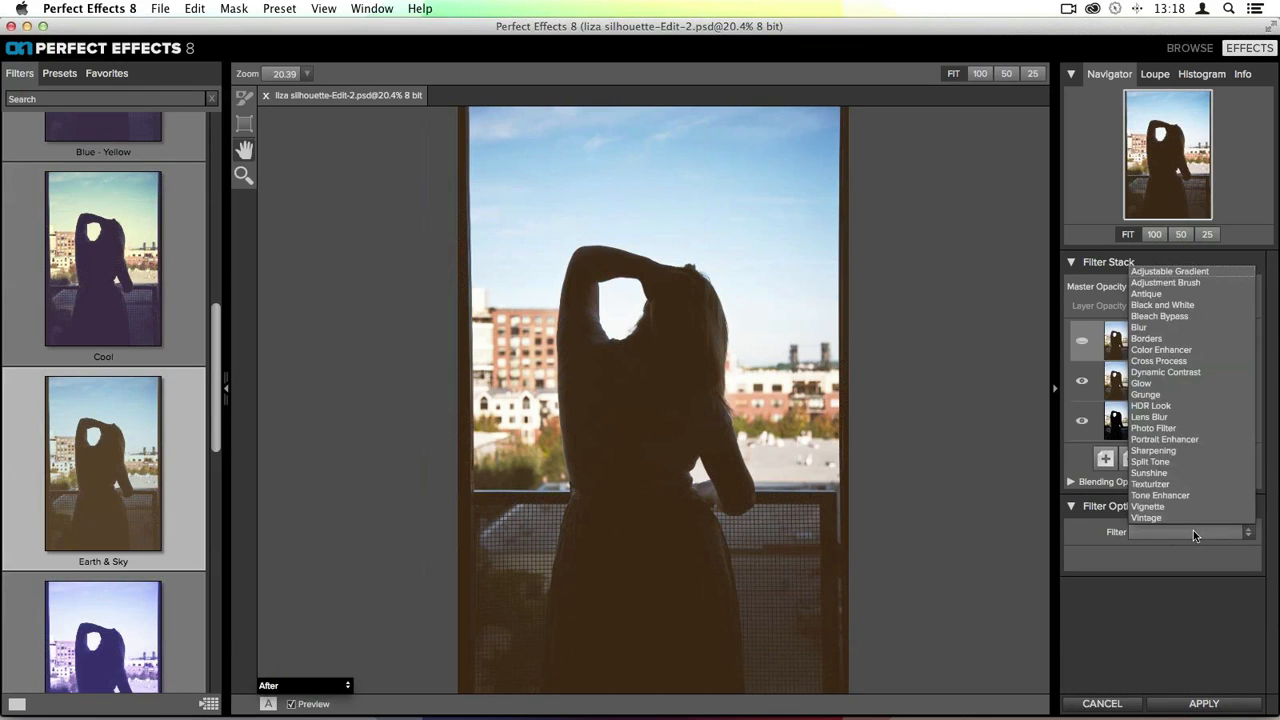
{"action": "left_click", "coordinate": [1162, 486]}
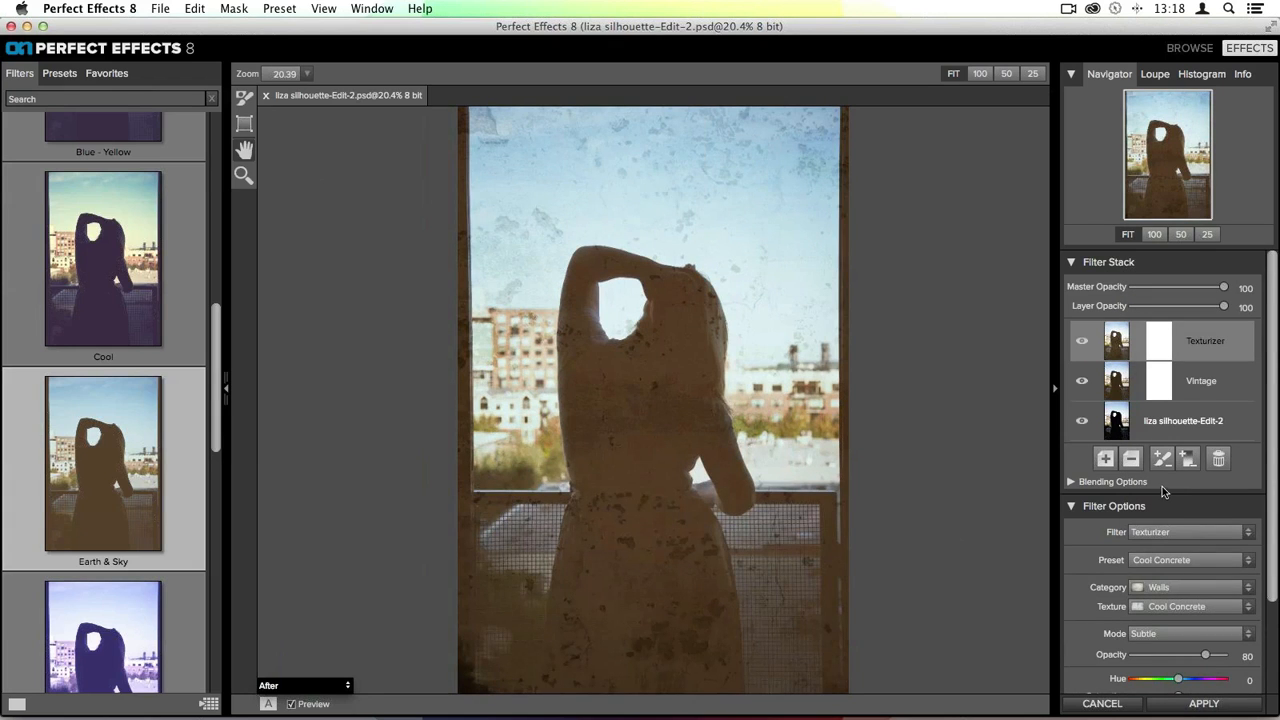
- Set the Texturizer mode to Subtle and lower its opacity to 60
{"action": "scroll", "coordinate": [1140, 380], "scroll_direction": "down", "scroll_amount": 3}
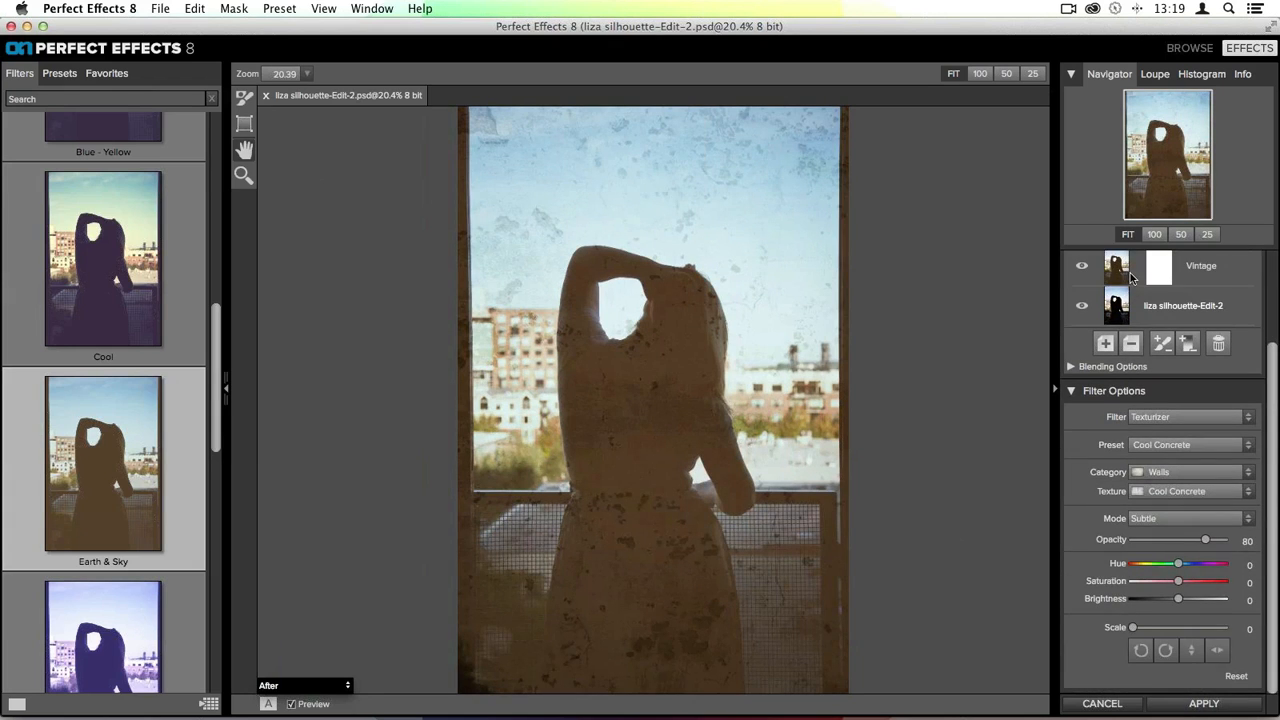
{"action": "left_click", "coordinate": [1143, 520]}
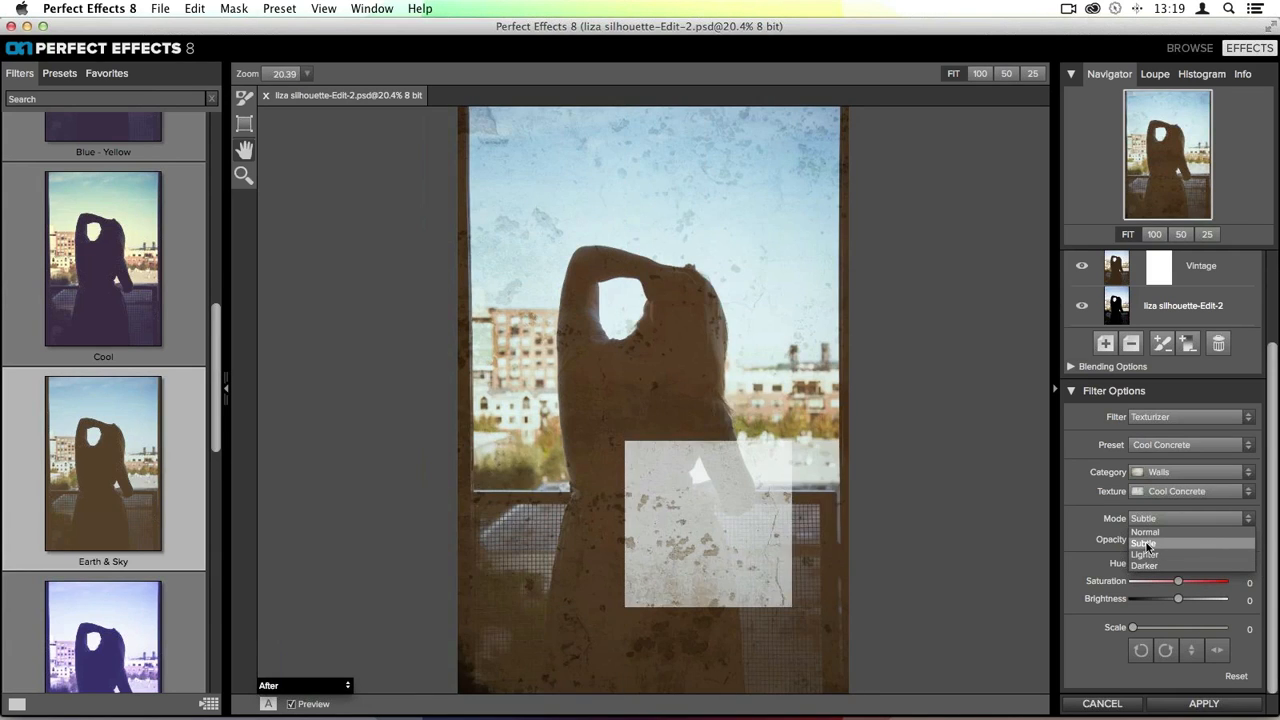
{"action": "left_click", "coordinate": [1146, 542]}
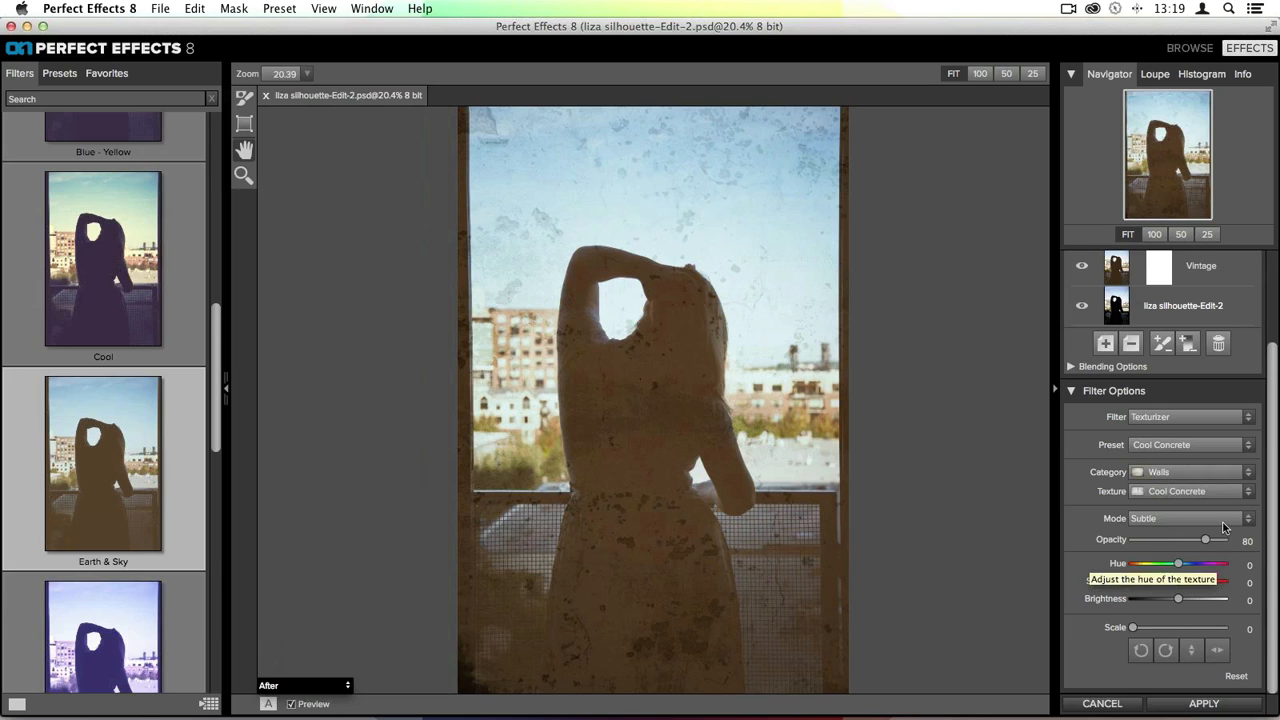
{"action": "left_click_drag", "start_coordinate": [1206, 546], "coordinate": [1190, 546]}
{"action": "mouse_move", "coordinate": [1183, 545]}
{"action": "left_mouse_down"}
{"action": "mouse_move", "coordinate": [1160, 545]}
{"action": "mouse_move", "coordinate": [1187, 545]}
{"action": "left_mouse_up"}
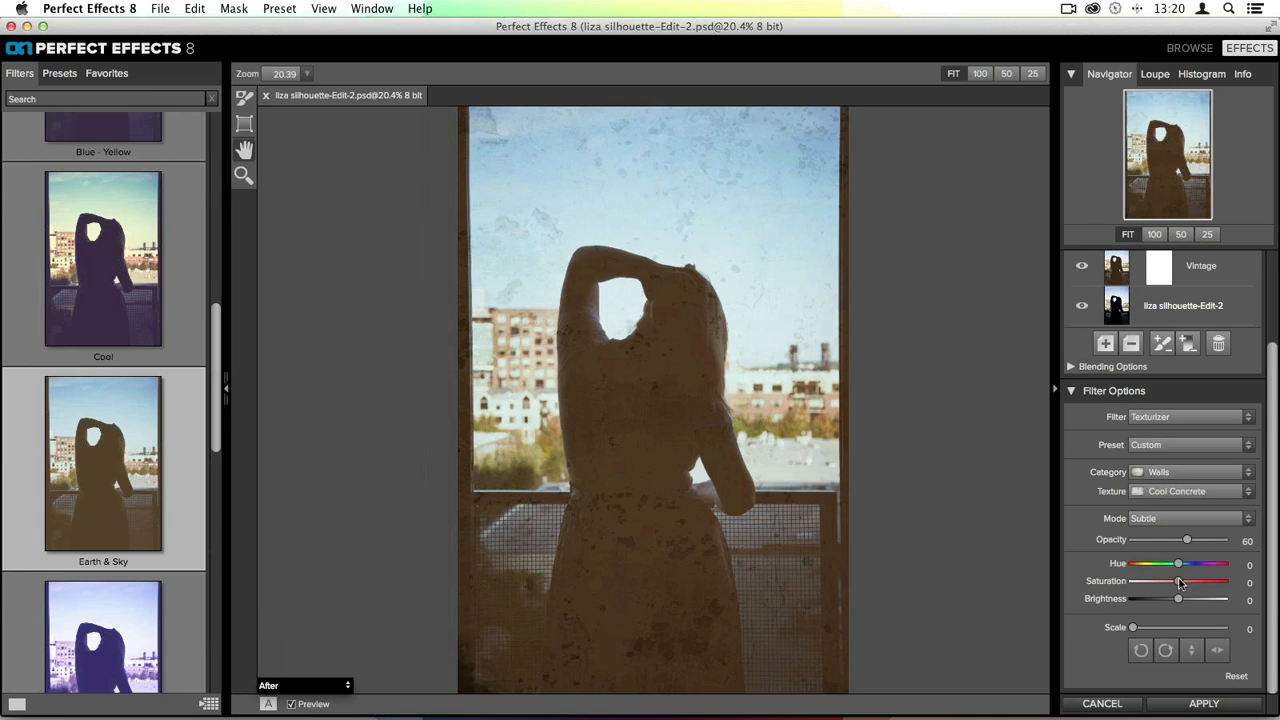
- Set the texture's Hue to -44, Saturation to -100 and Brightness to -100
{"action": "left_click_drag", "start_coordinate": [1179, 564], "coordinate": [1023, 566]}
{"action": "left_click_drag", "start_coordinate": [1178, 602], "coordinate": [1132, 598]}
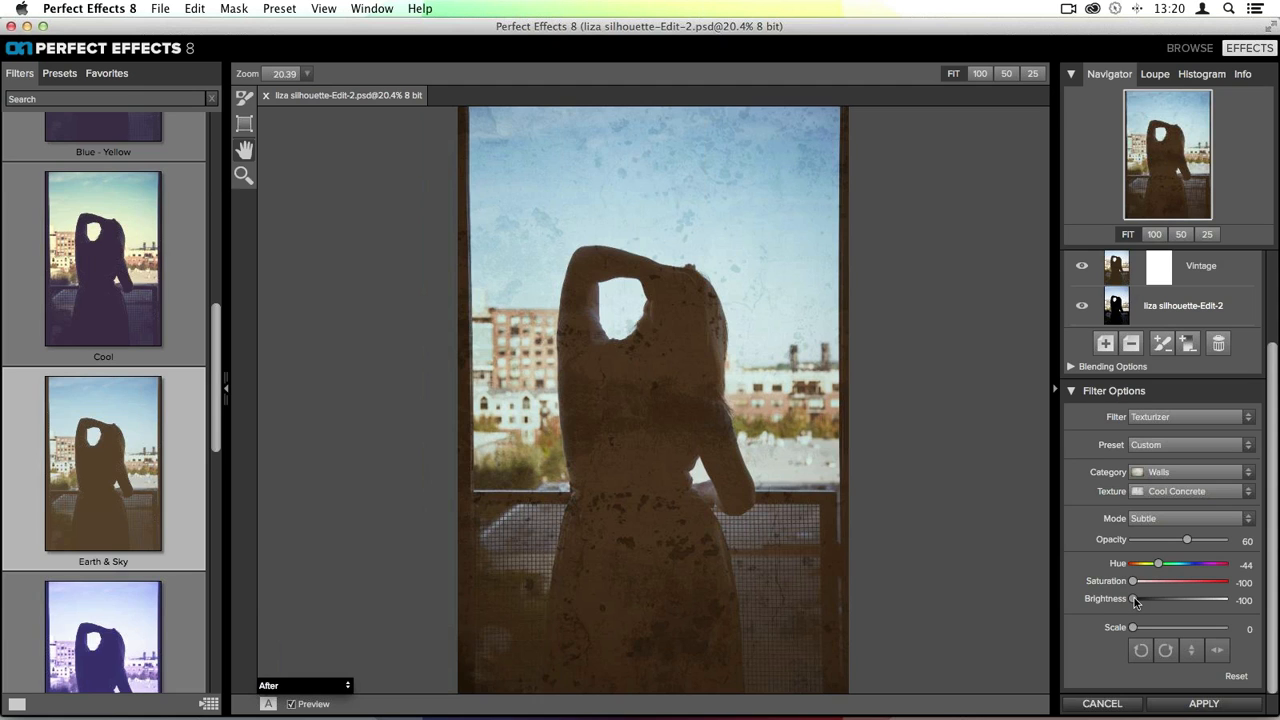
{"action": "scroll", "coordinate": [1204, 536], "scroll_direction": "up", "scroll_amount": 5}
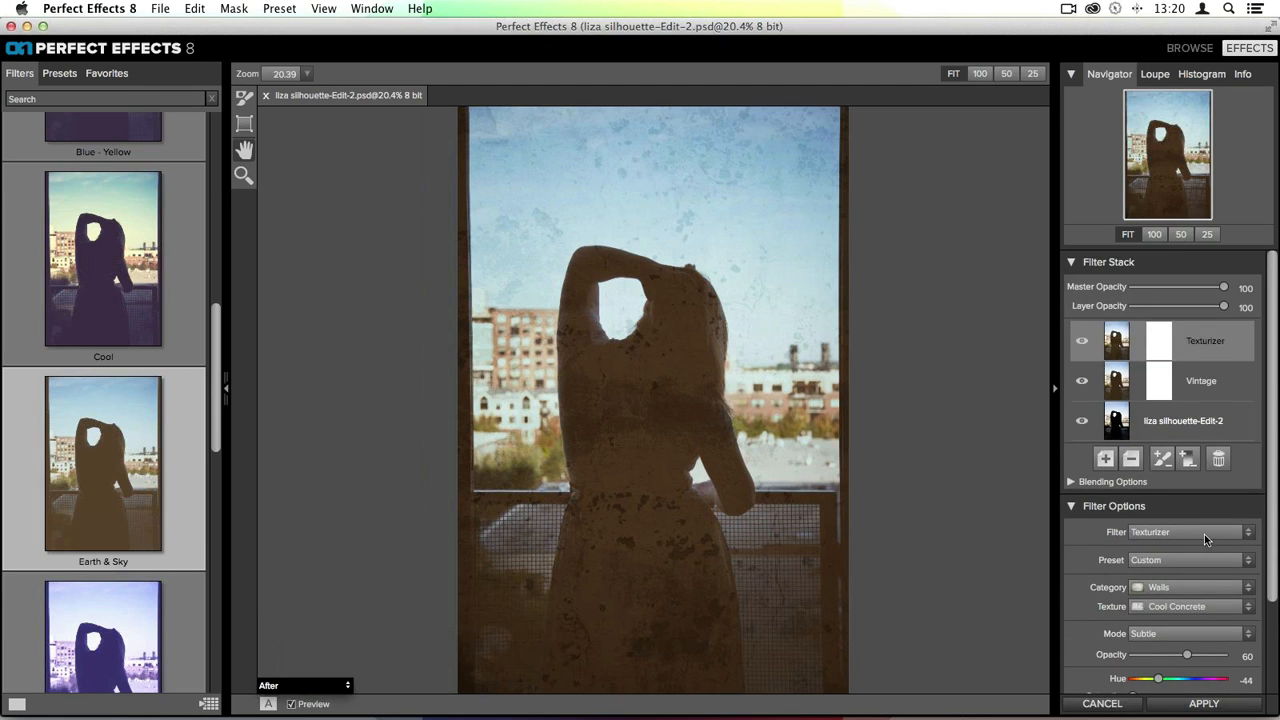
{"action": "scroll", "coordinate": [1209, 533], "scroll_direction": "down", "scroll_amount": 5}
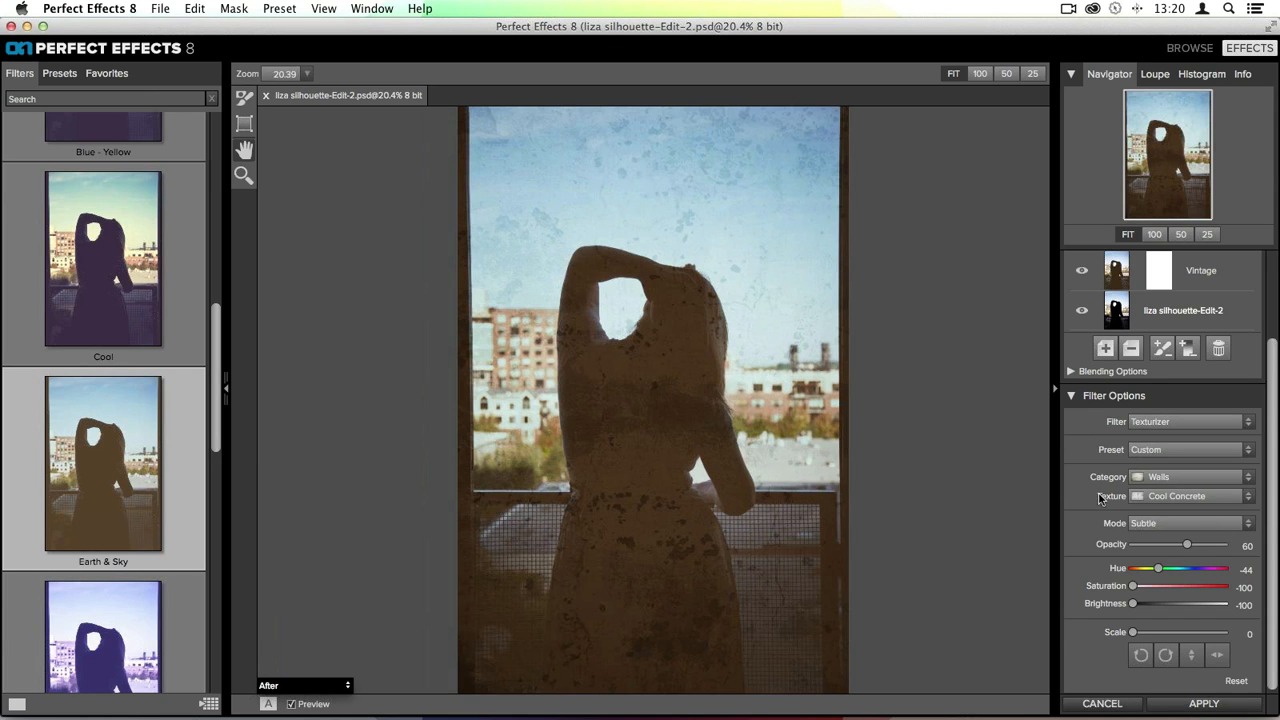
- Open the Texturizer layer's blending options and protect shadows at 54
{"action": "scroll", "coordinate": [1202, 451], "scroll_direction": "up", "scroll_amount": 3}
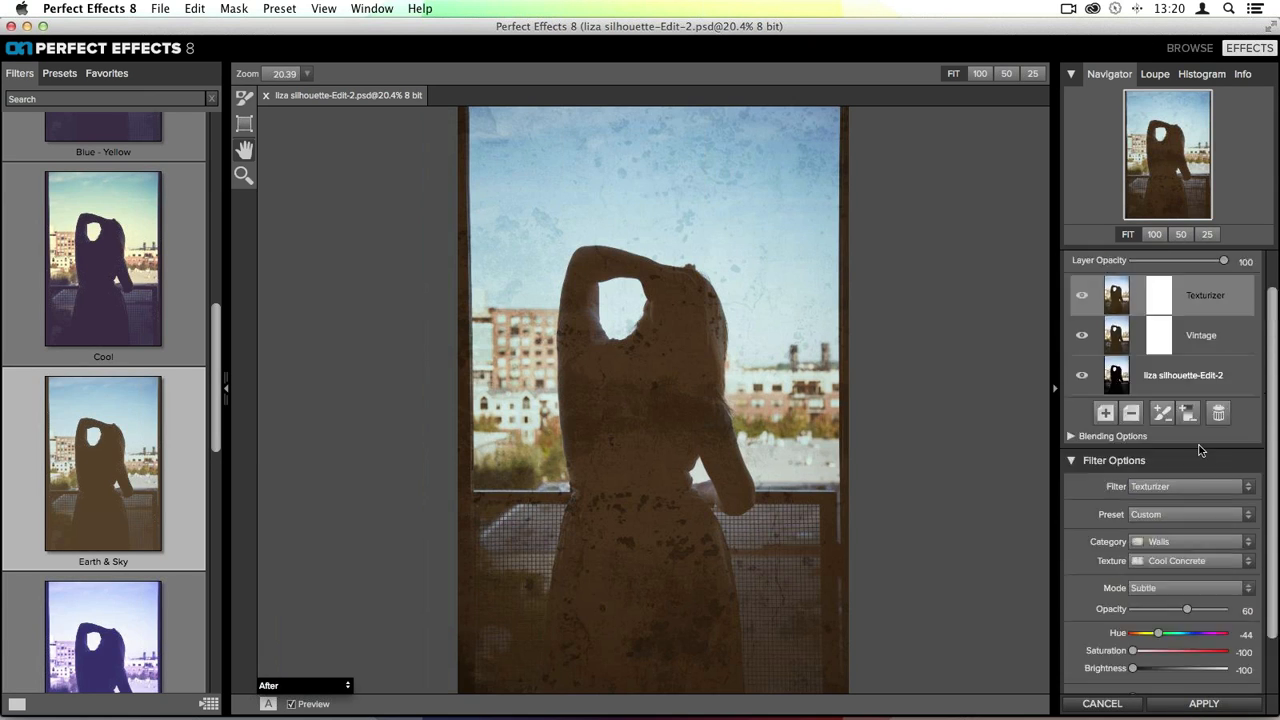
{"action": "left_click", "coordinate": [1087, 440]}
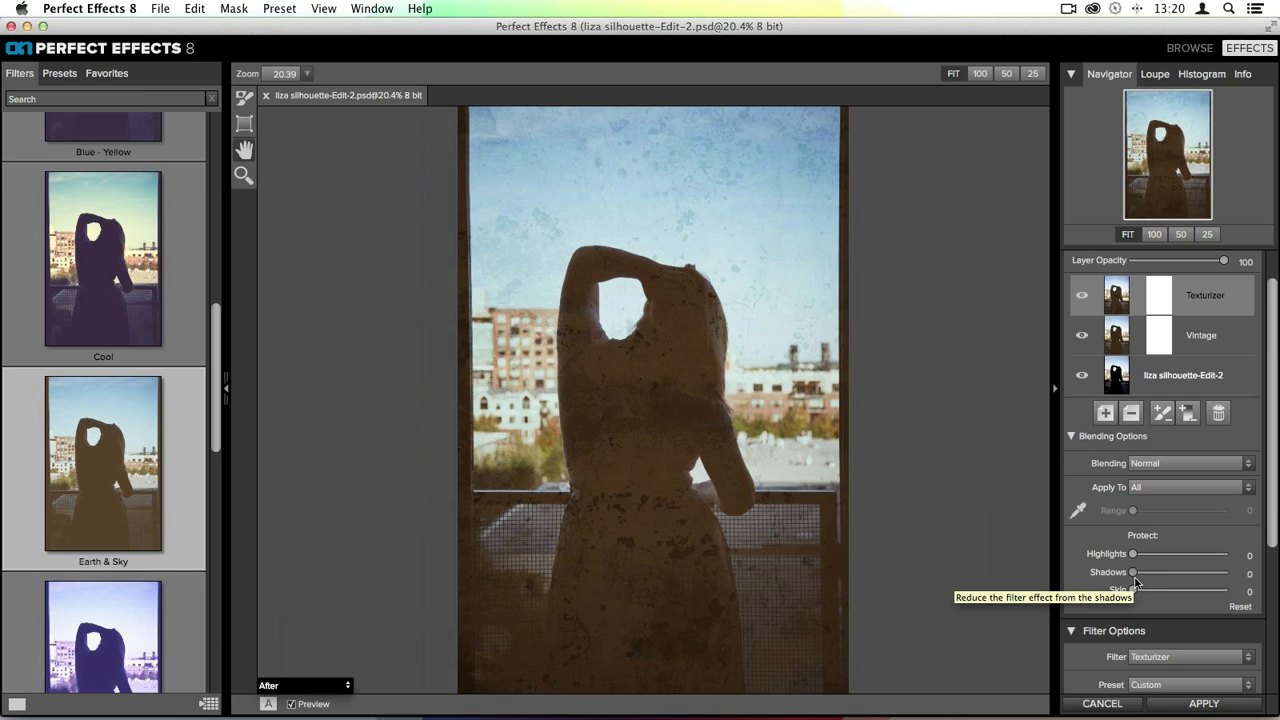
{"action": "left_click_drag", "start_coordinate": [1135, 578], "coordinate": [1209, 577]}
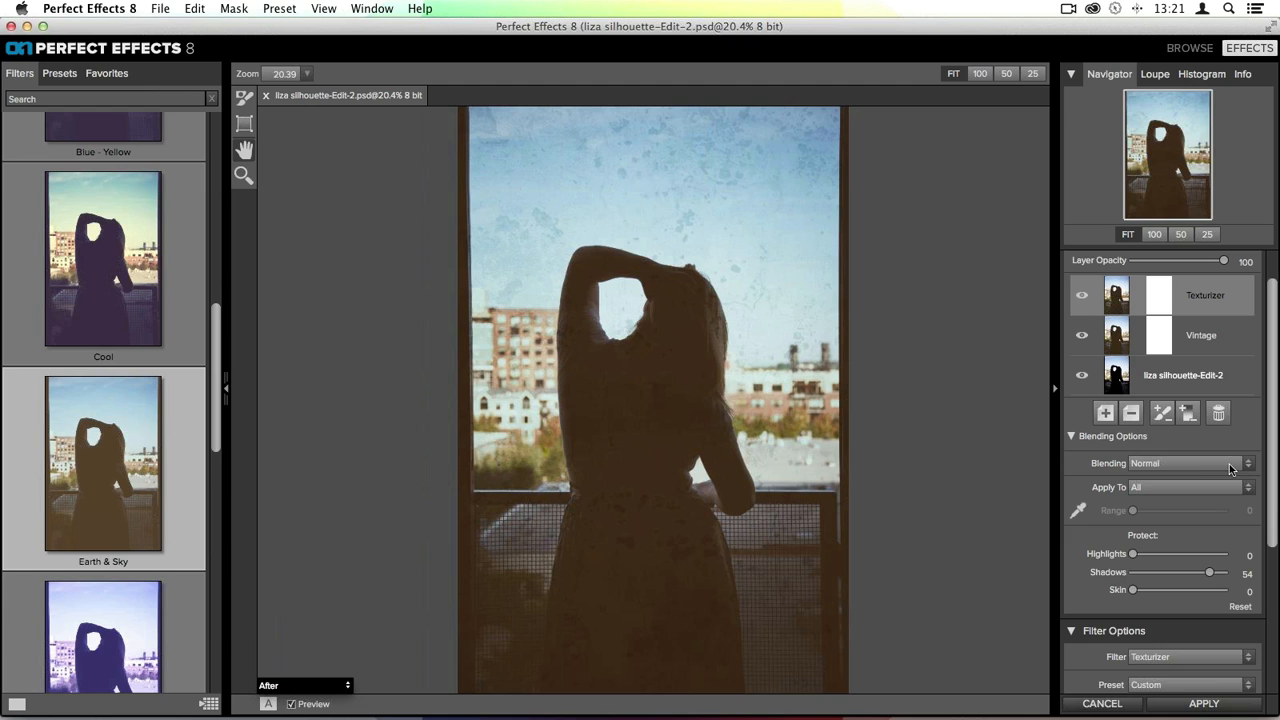
- Add another empty filter layer to the top of the stack
{"action": "scroll", "coordinate": [1178, 592], "scroll_direction": "up", "scroll_amount": 2}
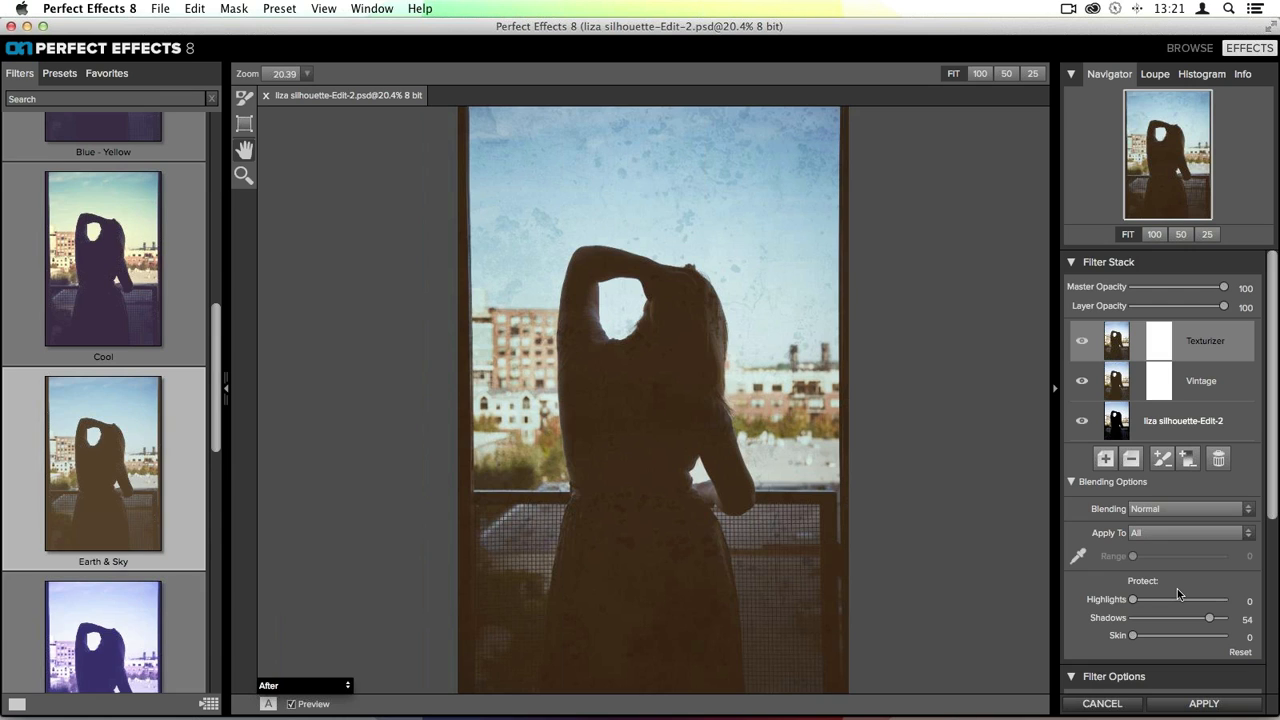
{"action": "scroll", "coordinate": [1178, 593], "scroll_direction": "down", "scroll_amount": 10}
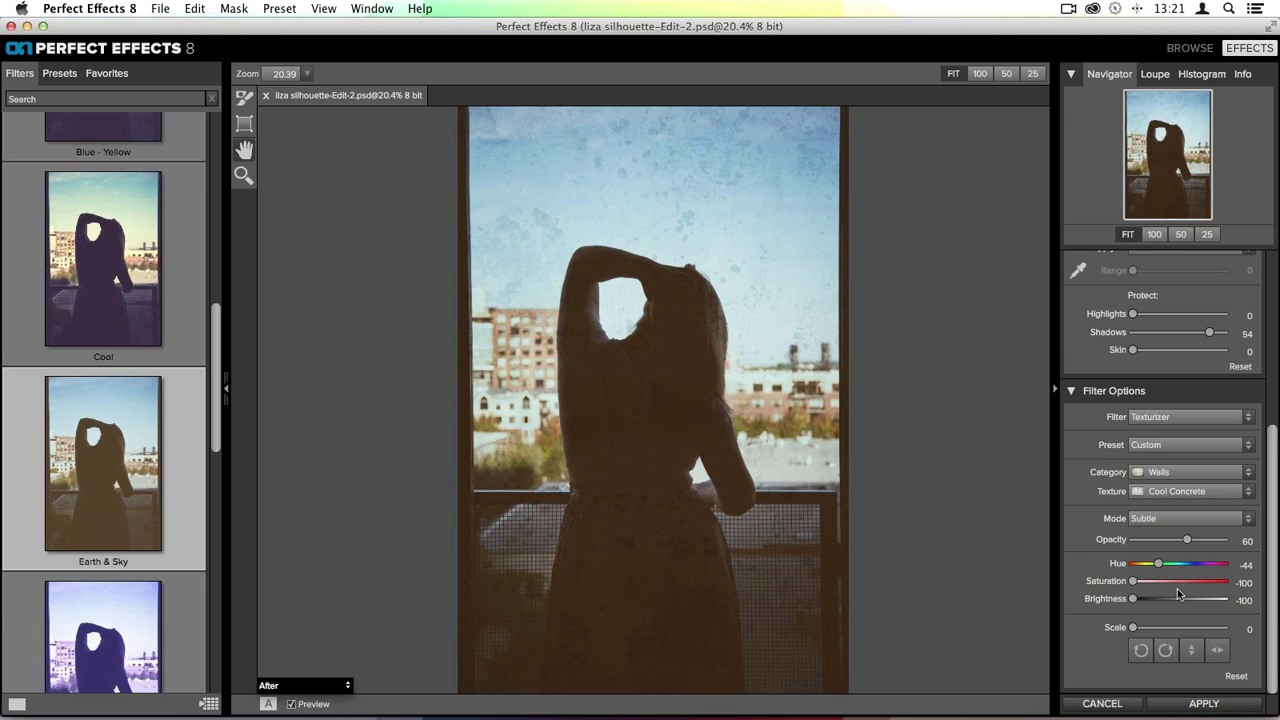
{"action": "scroll", "coordinate": [1148, 545], "scroll_direction": "up", "scroll_amount": 4}
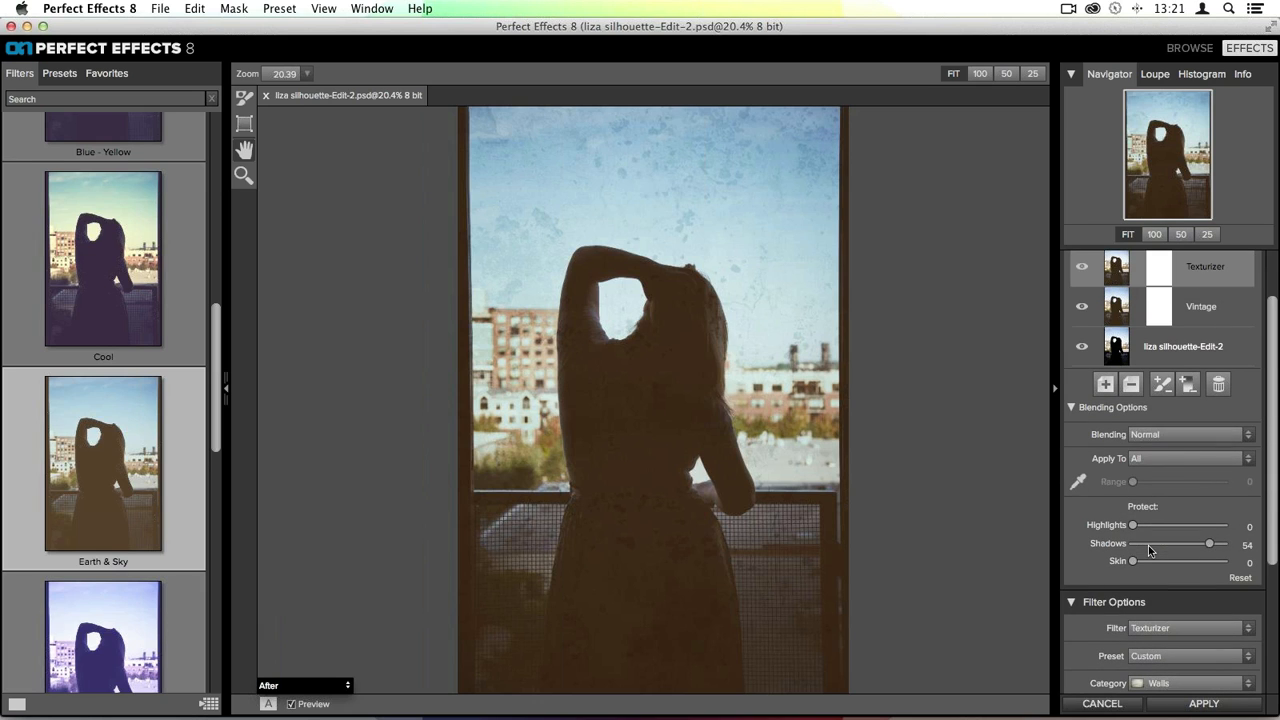
{"action": "scroll", "coordinate": [1165, 360], "scroll_direction": "up", "scroll_amount": 1}
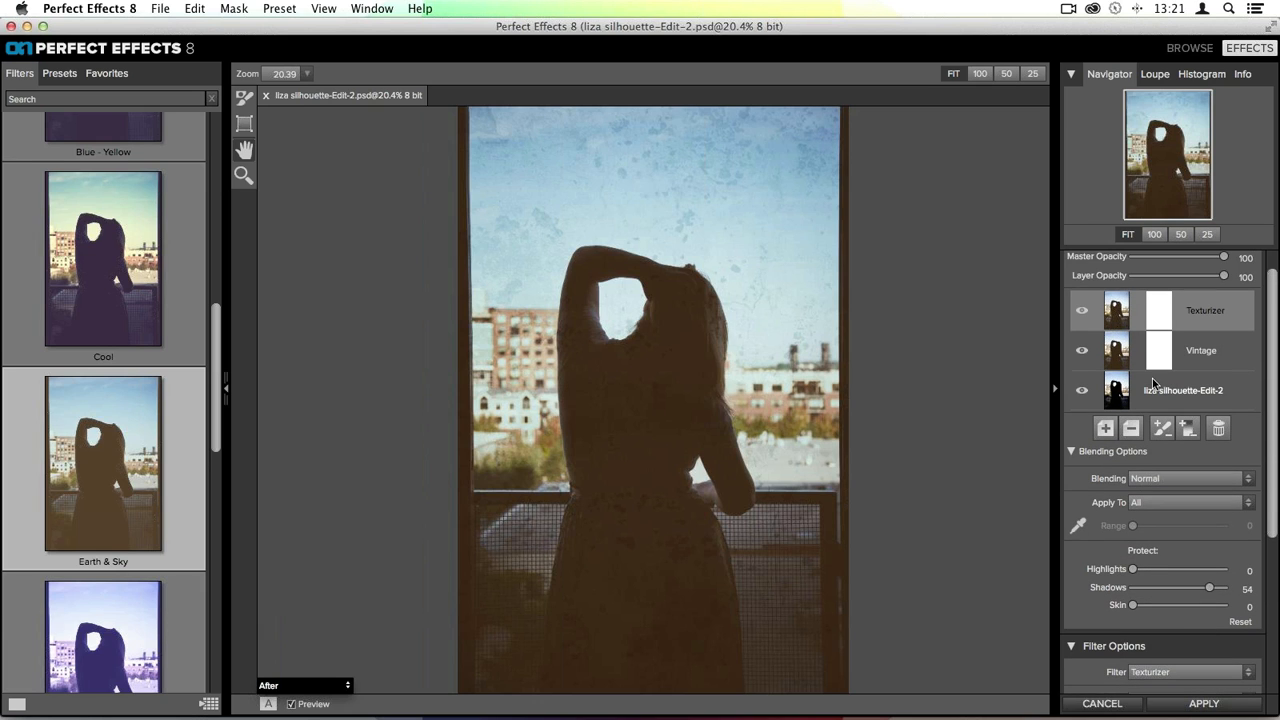
{"action": "left_click", "coordinate": [1108, 430]}
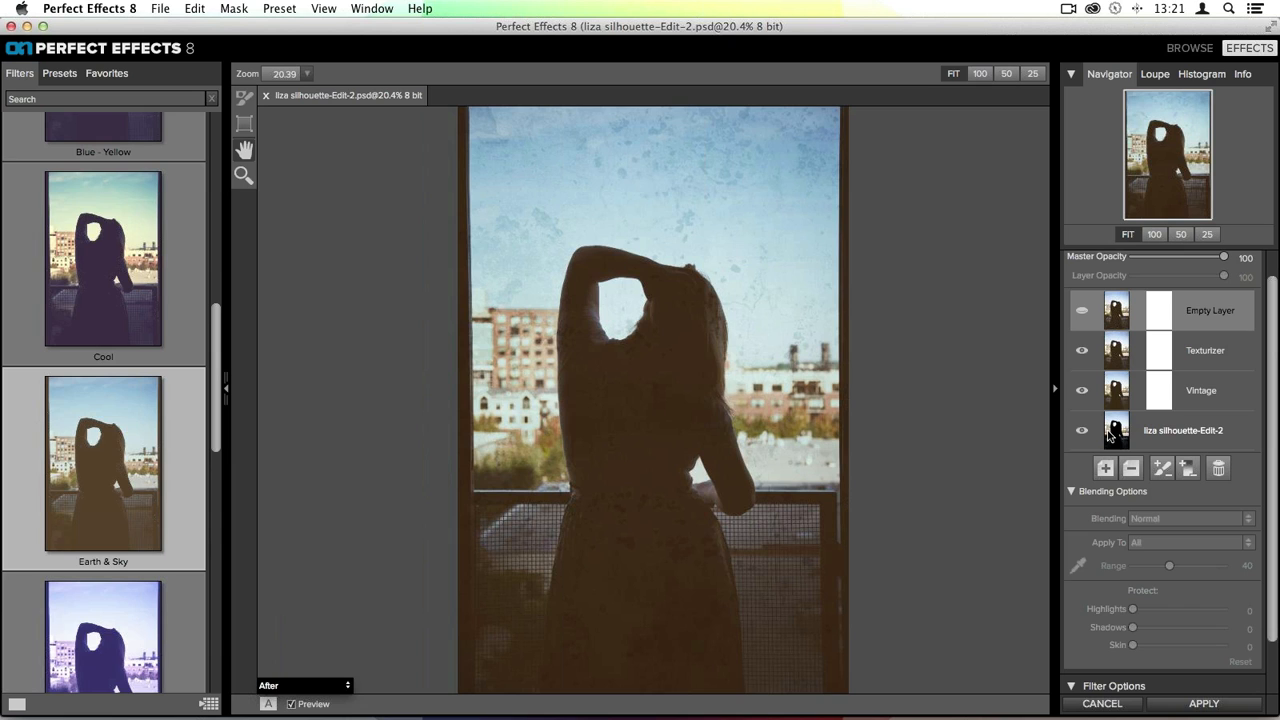
{"action": "scroll", "coordinate": [1178, 579], "scroll_direction": "down", "scroll_amount": 1}
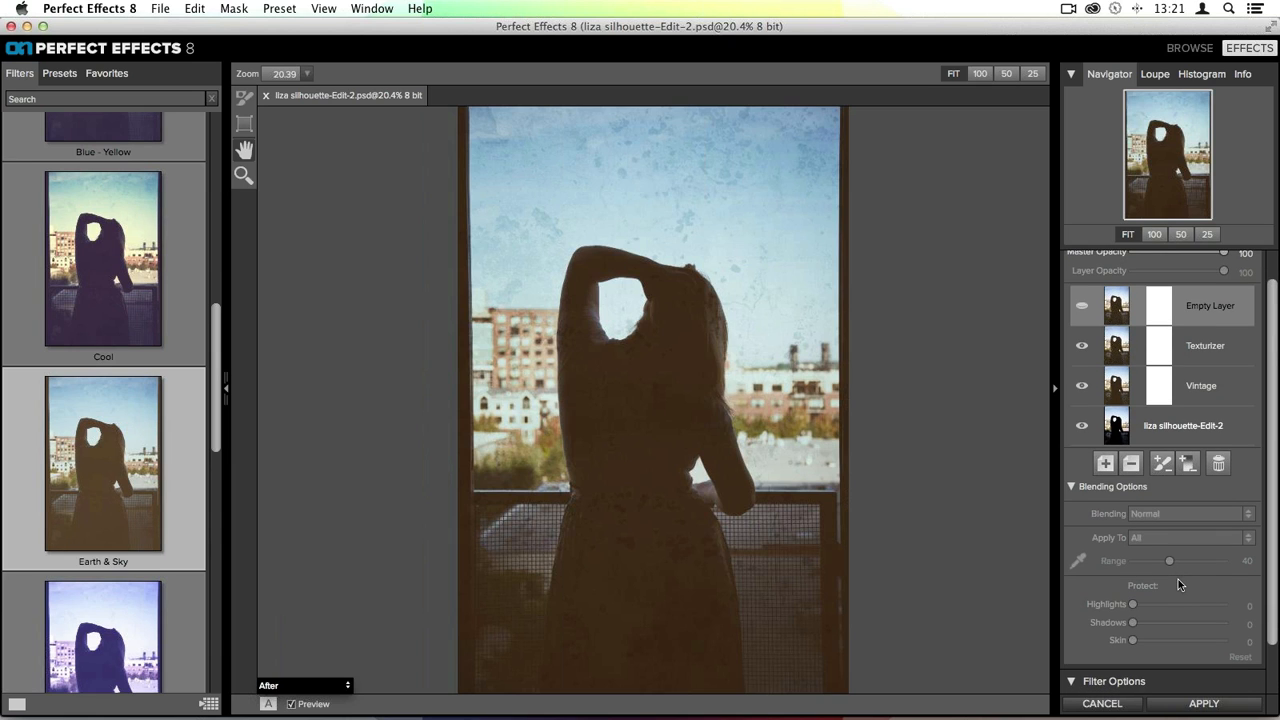
- Set the new empty filter layer's filter to Vignette
{"action": "scroll", "coordinate": [1178, 584], "scroll_direction": "down", "scroll_amount": 3}
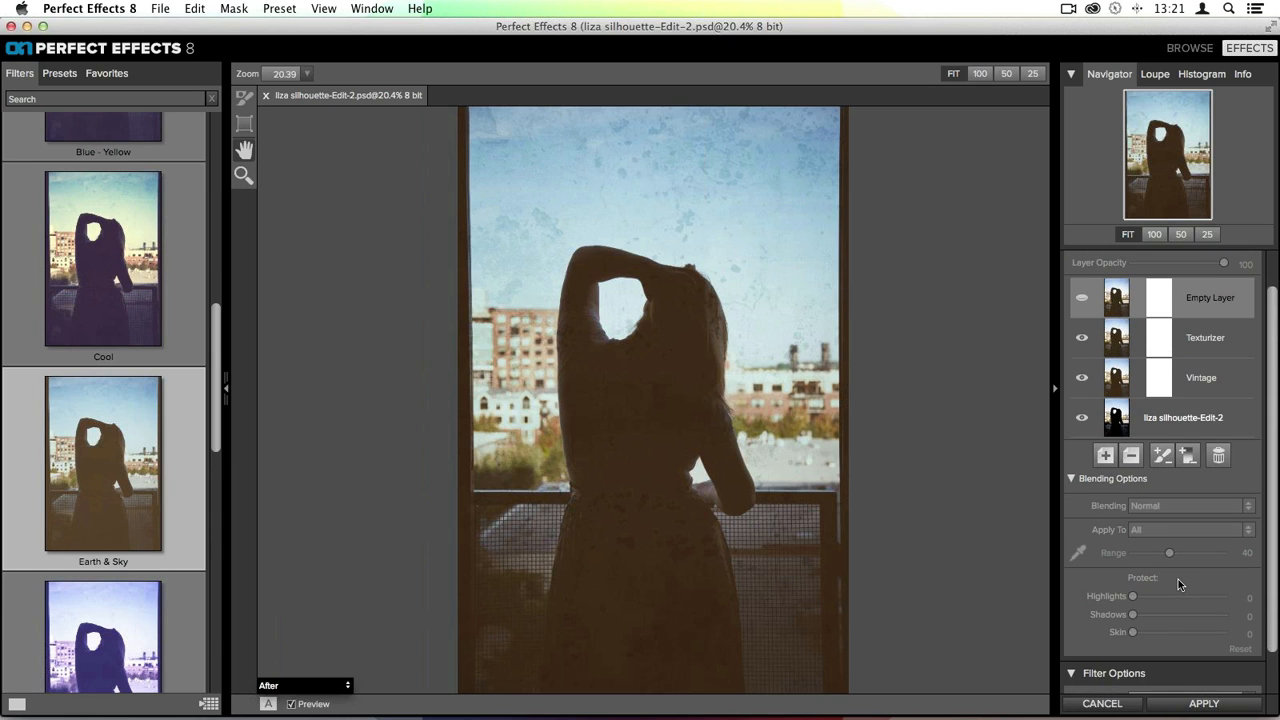
{"action": "left_click", "coordinate": [1072, 430]}
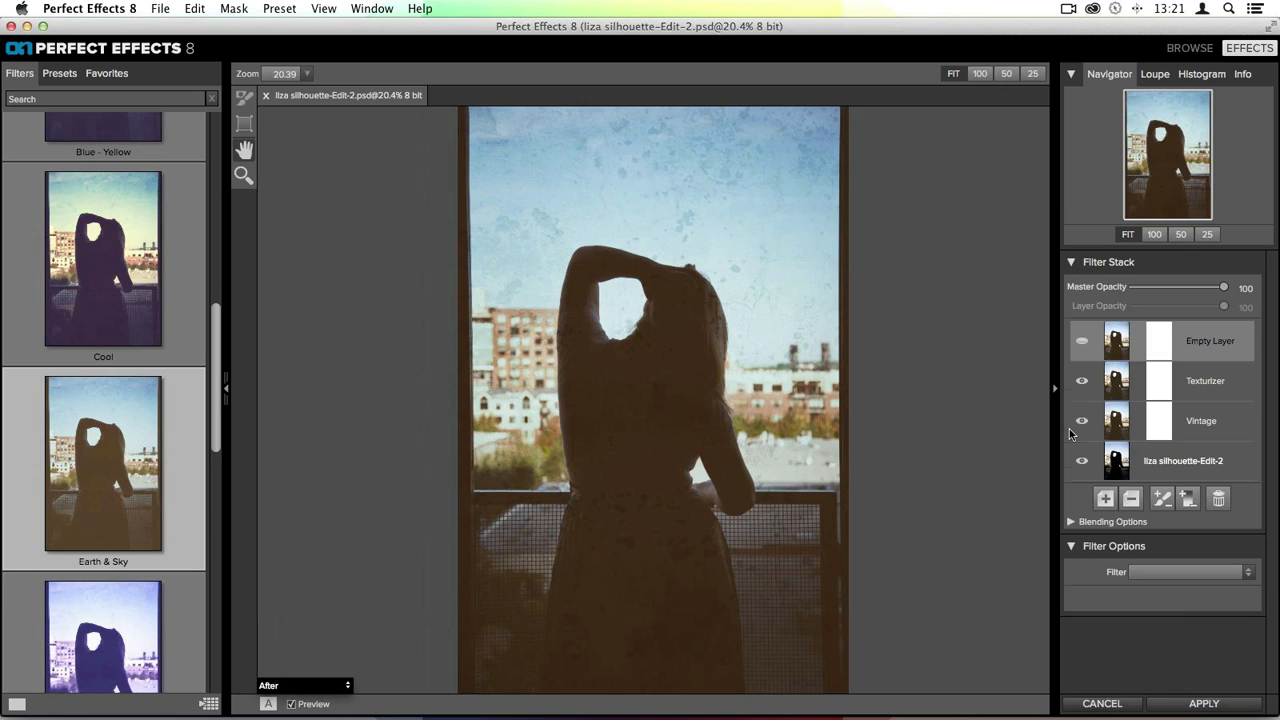
{"action": "left_click", "coordinate": [1137, 572]}
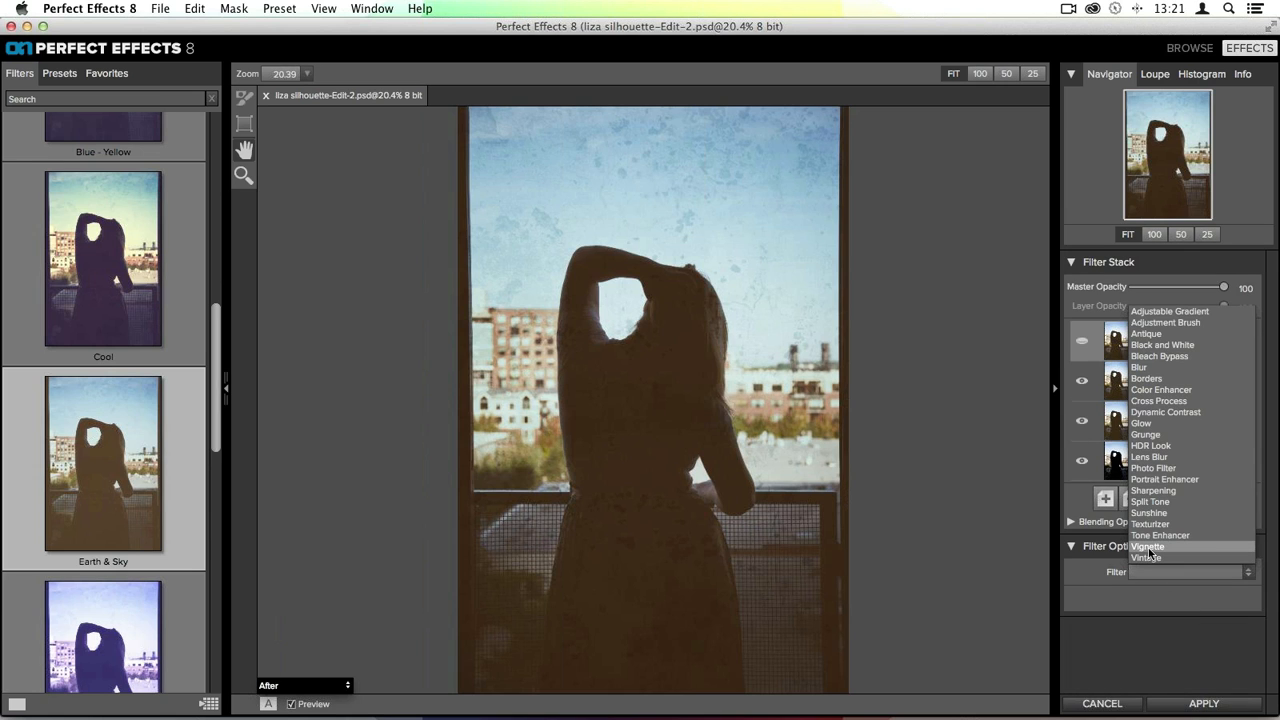
{"action": "left_click", "coordinate": [1148, 547]}
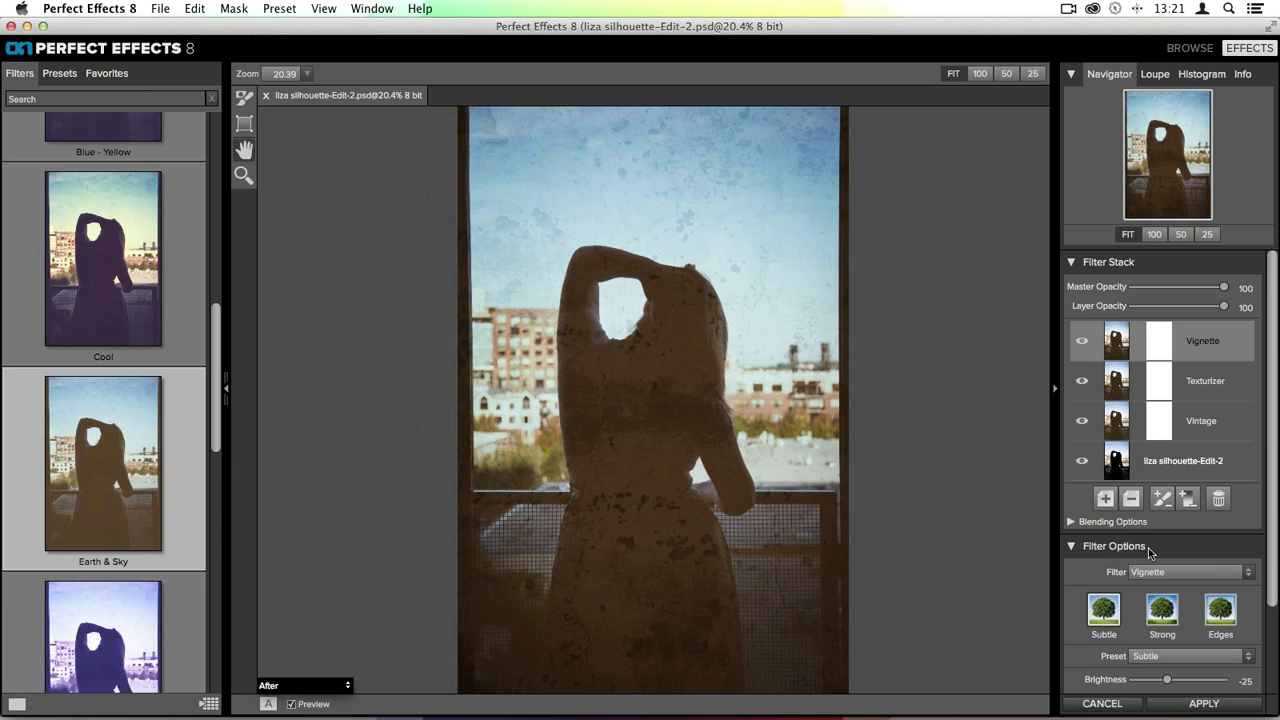
- Browse the available Vignette presets in the filter browser and the preset list
{"action": "scroll", "coordinate": [74, 225], "scroll_direction": "up", "scroll_amount": 10}
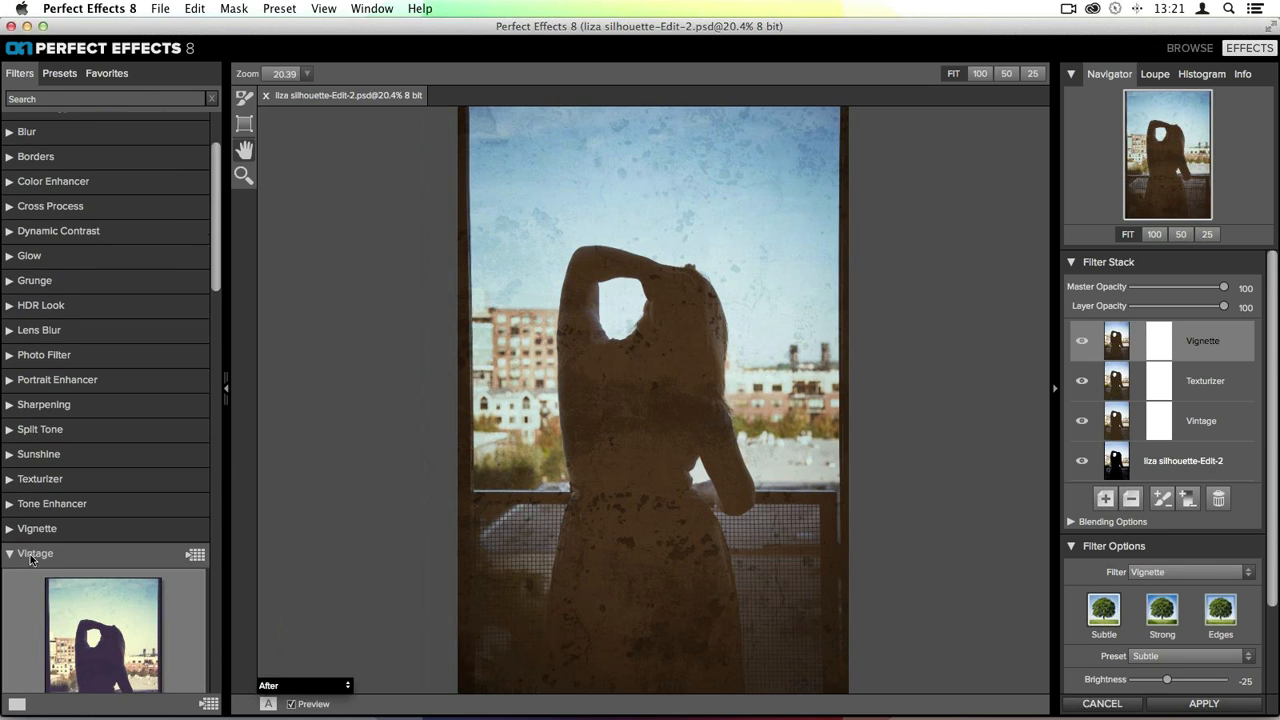
{"action": "left_click", "coordinate": [31, 558]}
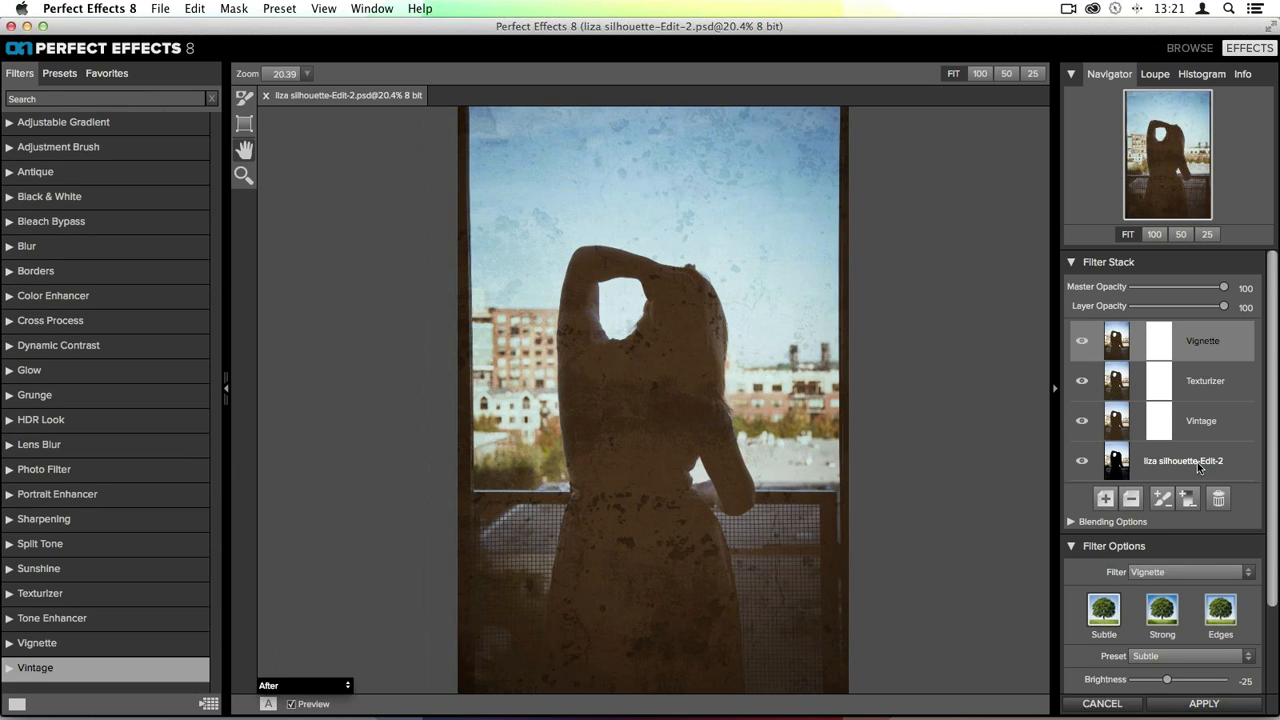
{"action": "scroll", "coordinate": [1197, 438], "scroll_direction": "down", "scroll_amount": 3}
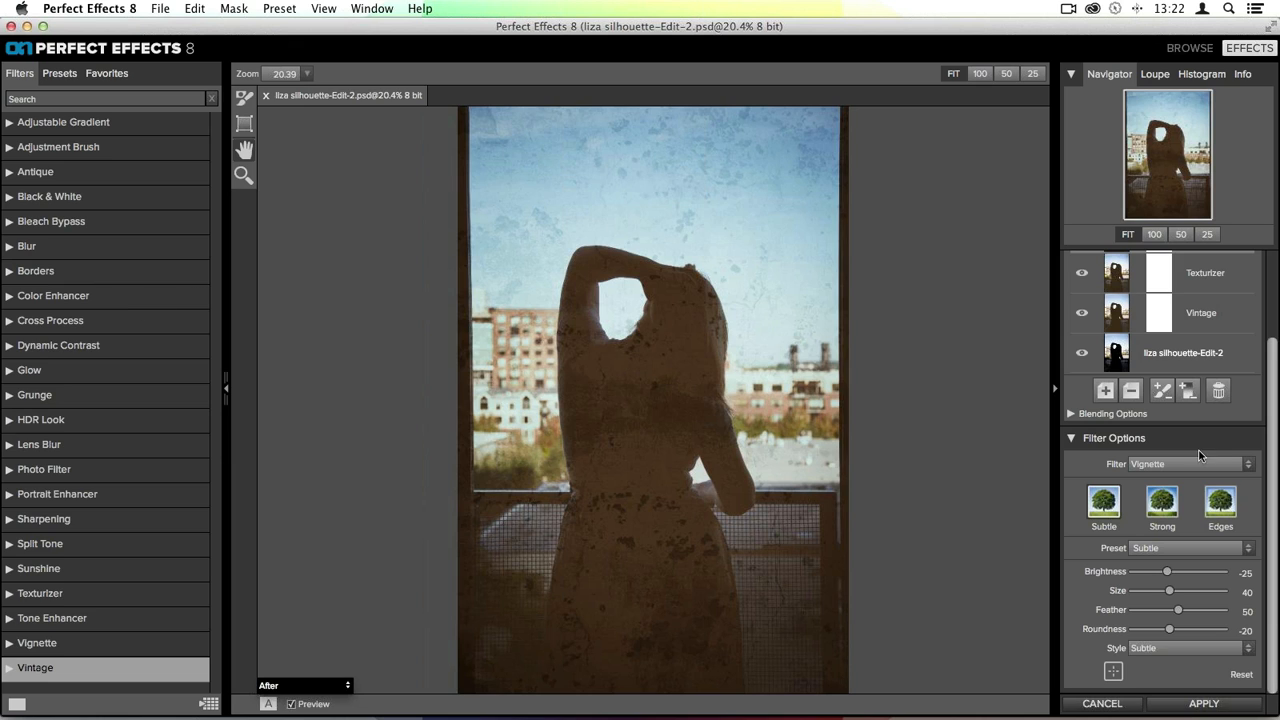
{"action": "left_click", "coordinate": [1169, 464]}
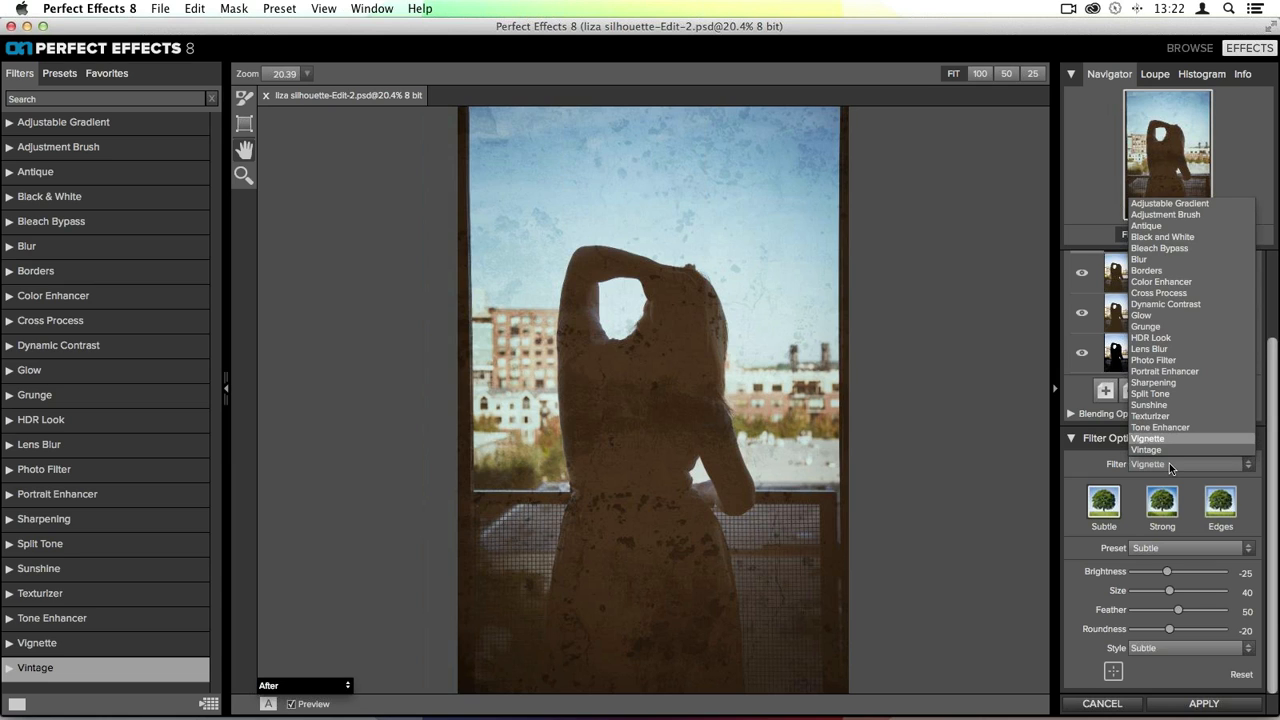
{"action": "left_click", "coordinate": [1169, 463]}
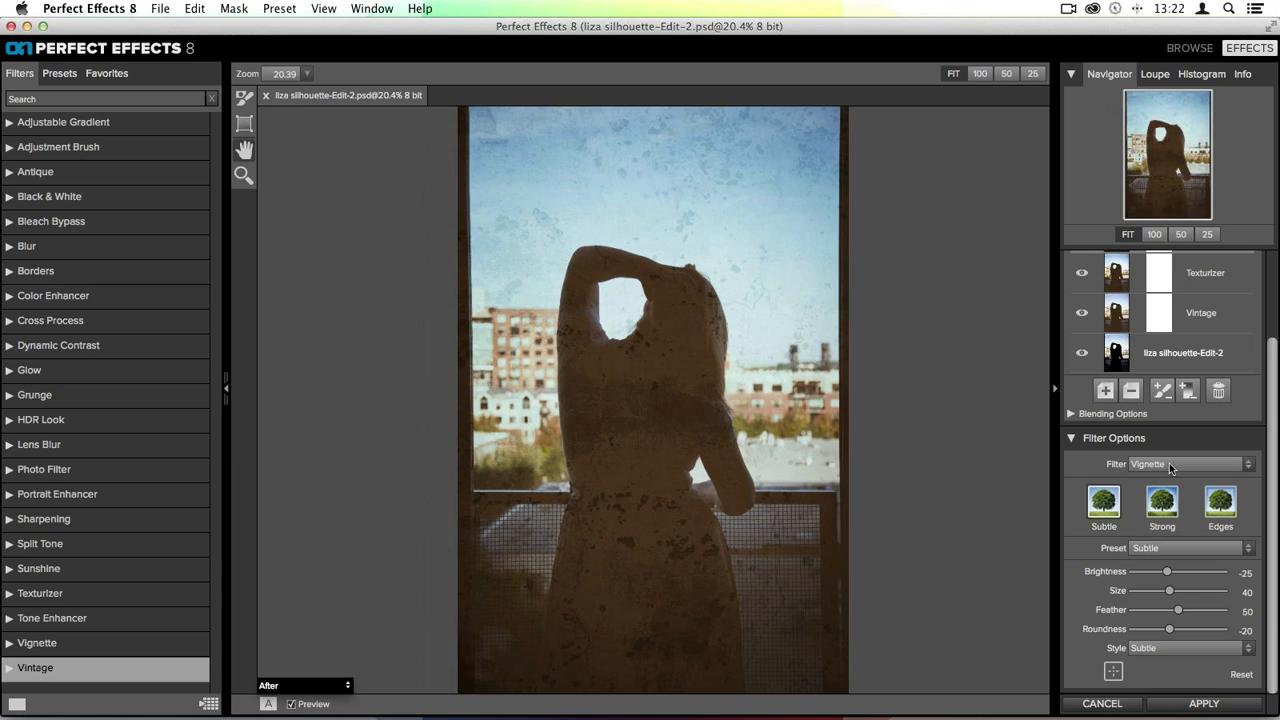
{"action": "left_click", "coordinate": [1141, 550]}
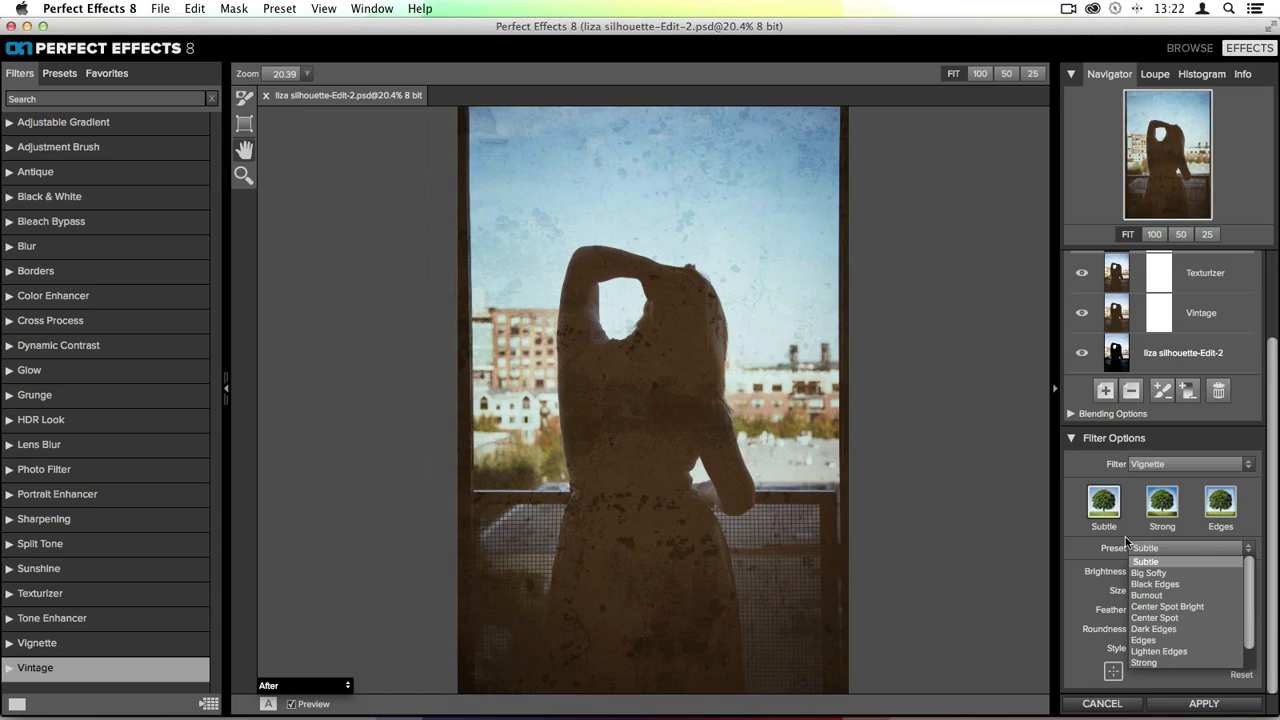
{"action": "left_click", "coordinate": [1126, 541]}
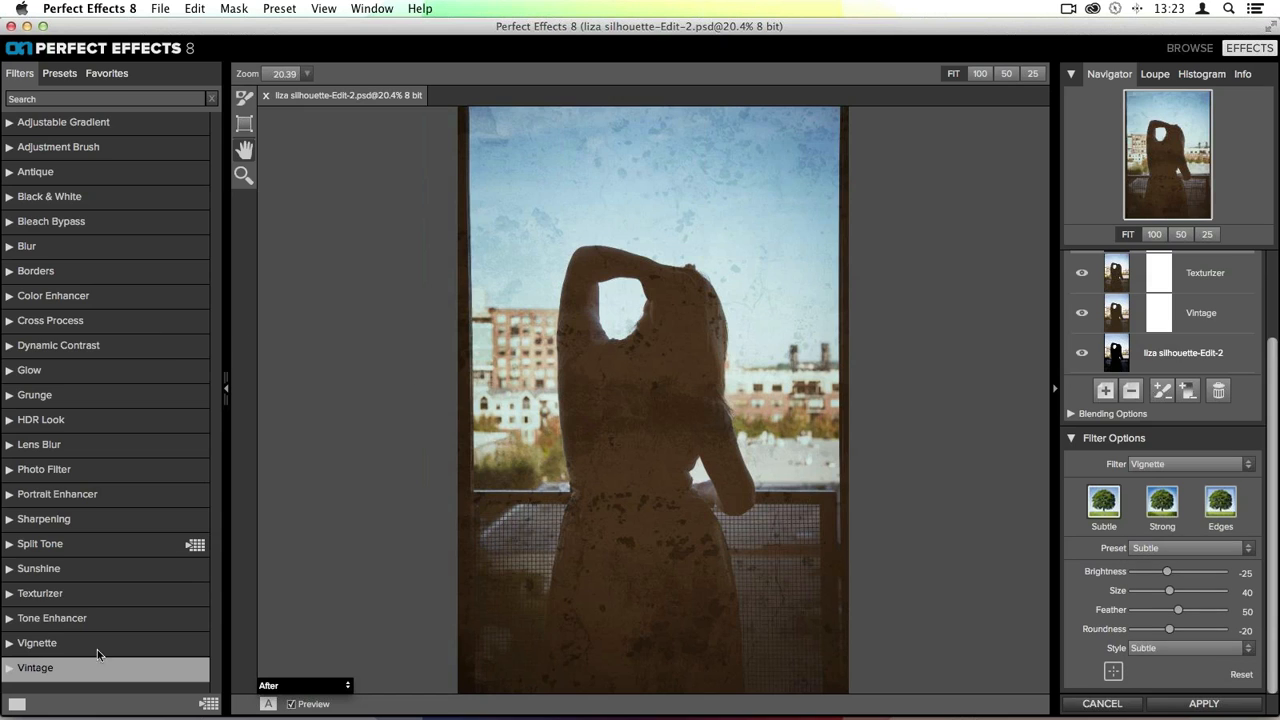
{"action": "left_click", "coordinate": [22, 645]}
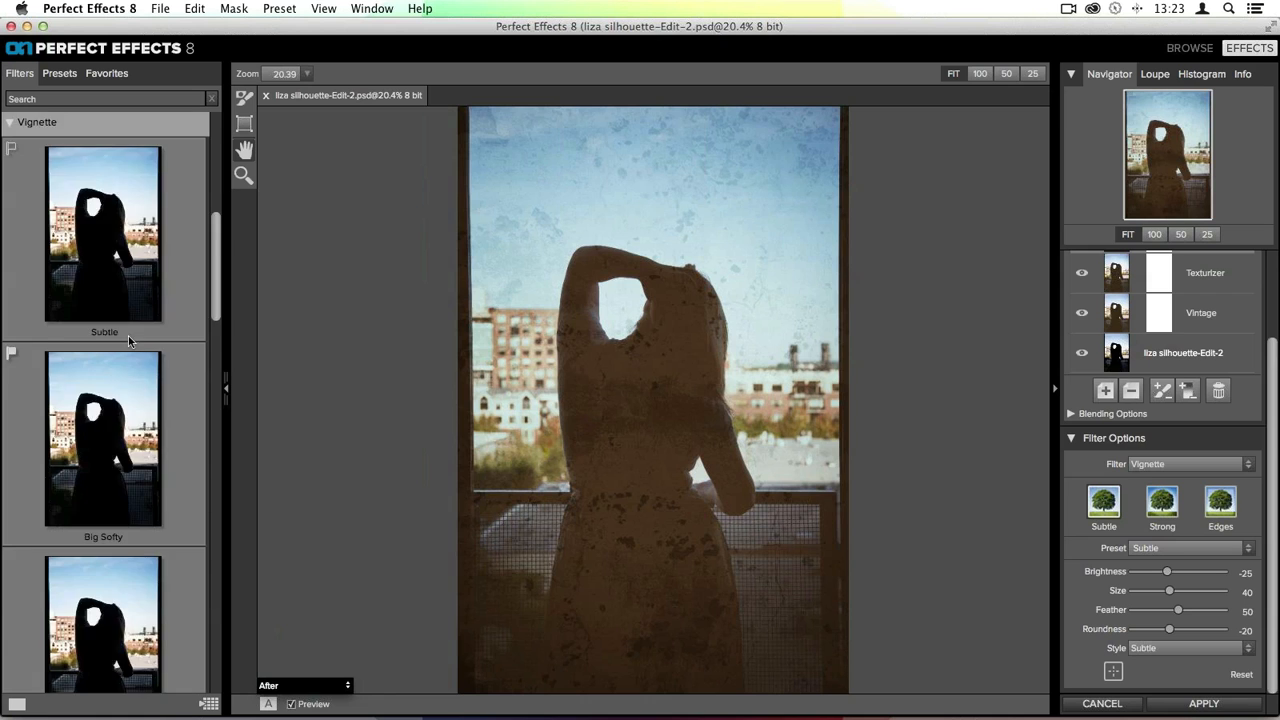
{"action": "scroll", "coordinate": [128, 336], "scroll_direction": "down", "scroll_amount": 10}
{"action": "scroll", "coordinate": [128, 336], "scroll_direction": "up", "scroll_amount": 10}
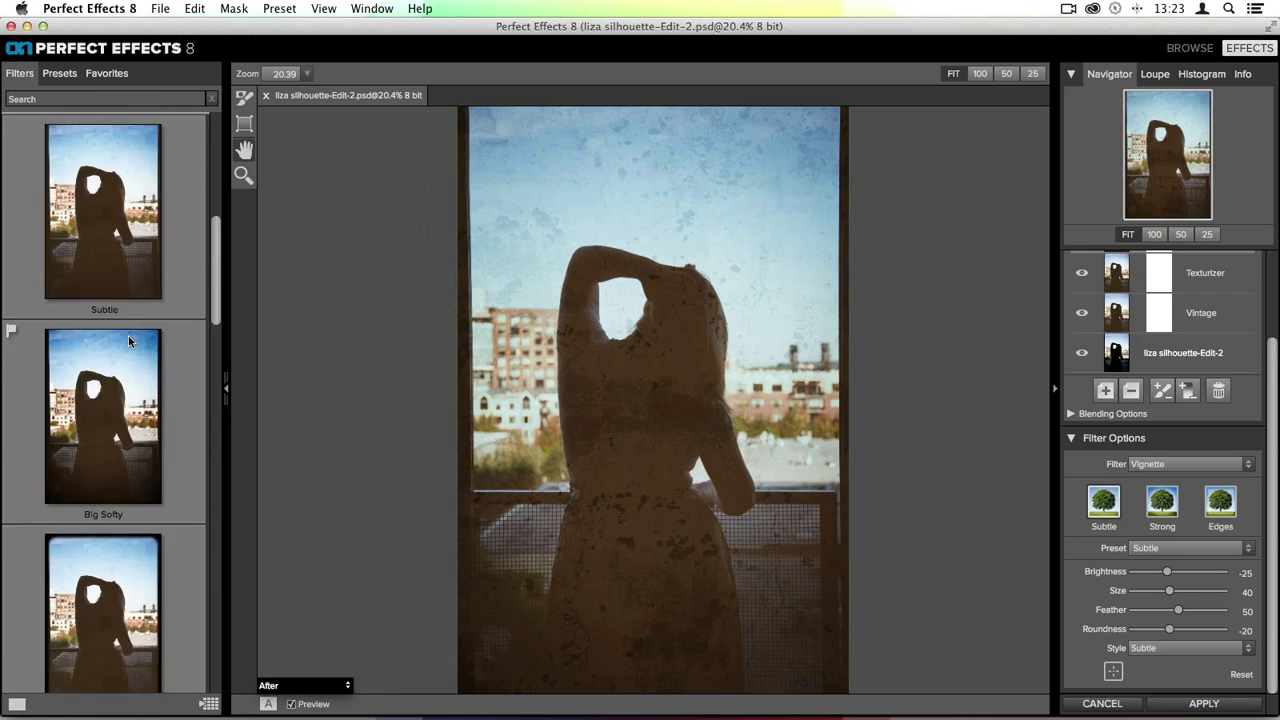
{"action": "scroll", "coordinate": [166, 433], "scroll_direction": "down", "scroll_amount": 3}
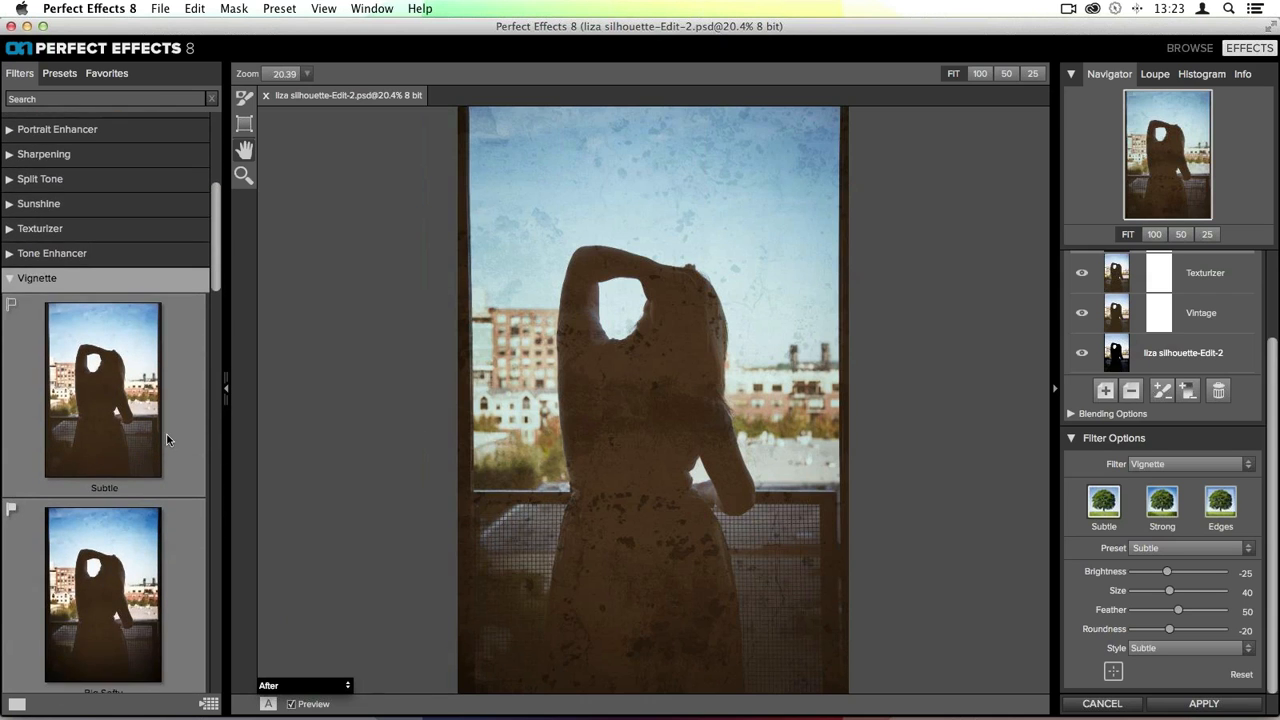
- Apply the Big Softy vignette preset
{"action": "left_click", "coordinate": [1191, 551]}
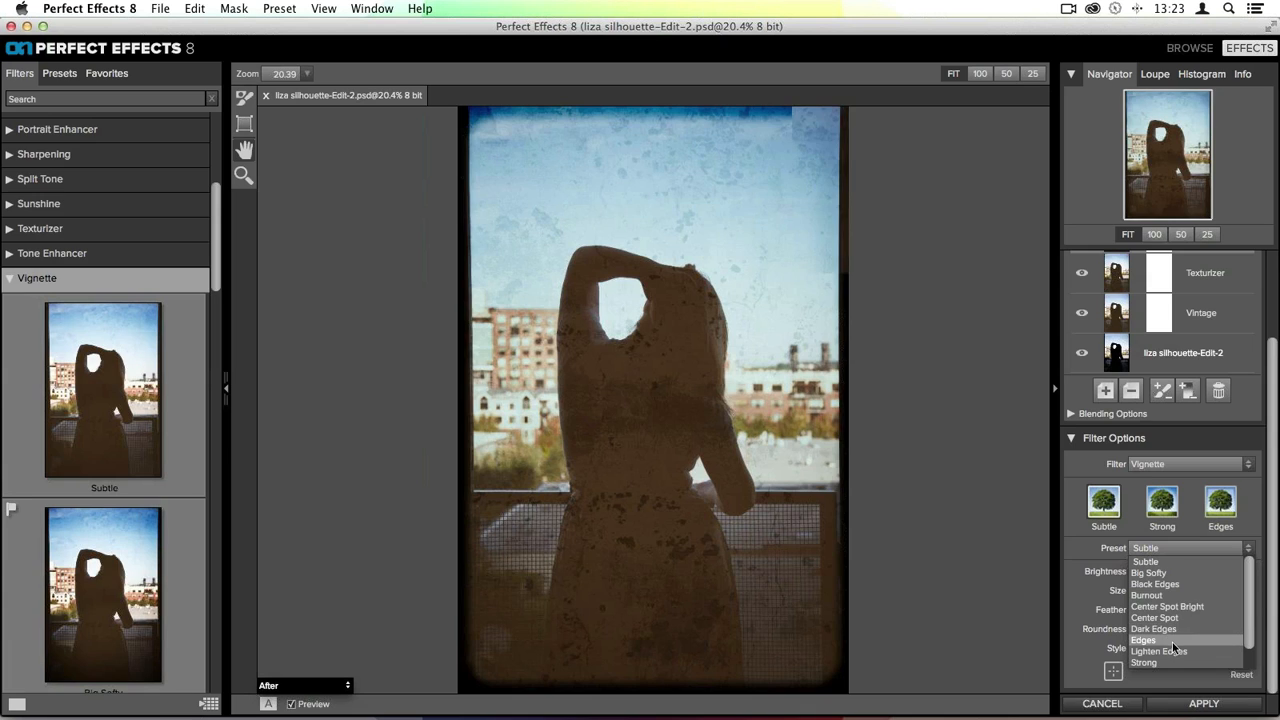
{"action": "scroll", "coordinate": [1172, 651], "scroll_direction": "down", "scroll_amount": 2}
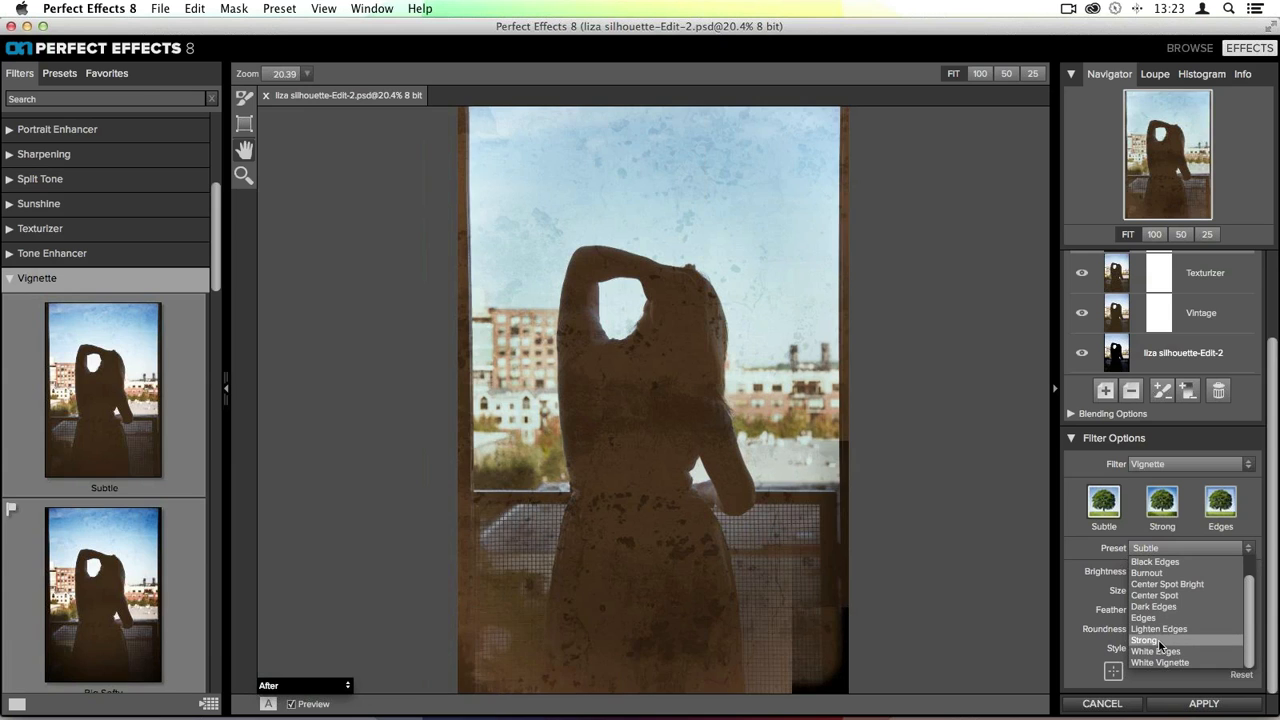
{"action": "scroll", "coordinate": [1180, 604], "scroll_direction": "up", "scroll_amount": 2}
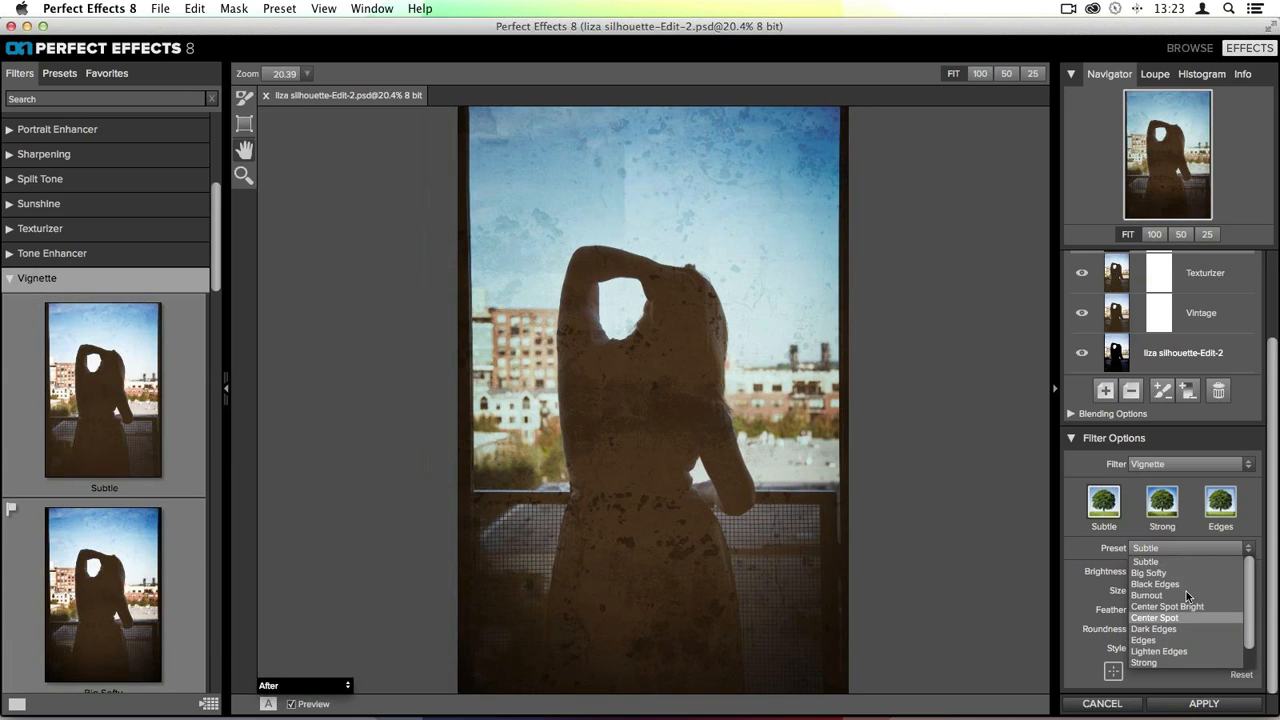
{"action": "left_click", "coordinate": [1172, 572]}
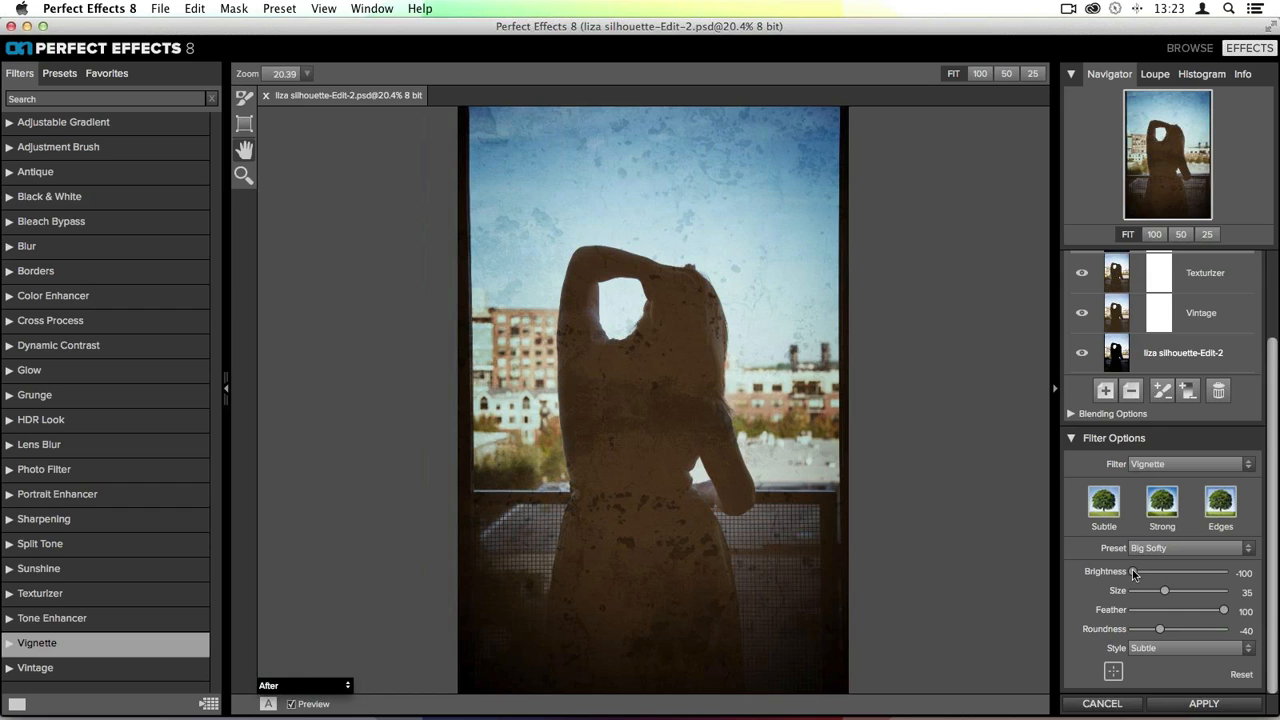
- Adjust the vignette's sliders to brightness -100, size 10 and roundness -100
{"action": "left_click_drag", "start_coordinate": [1134, 572], "coordinate": [1206, 616]}
{"action": "left_click", "coordinate": [1219, 610]}
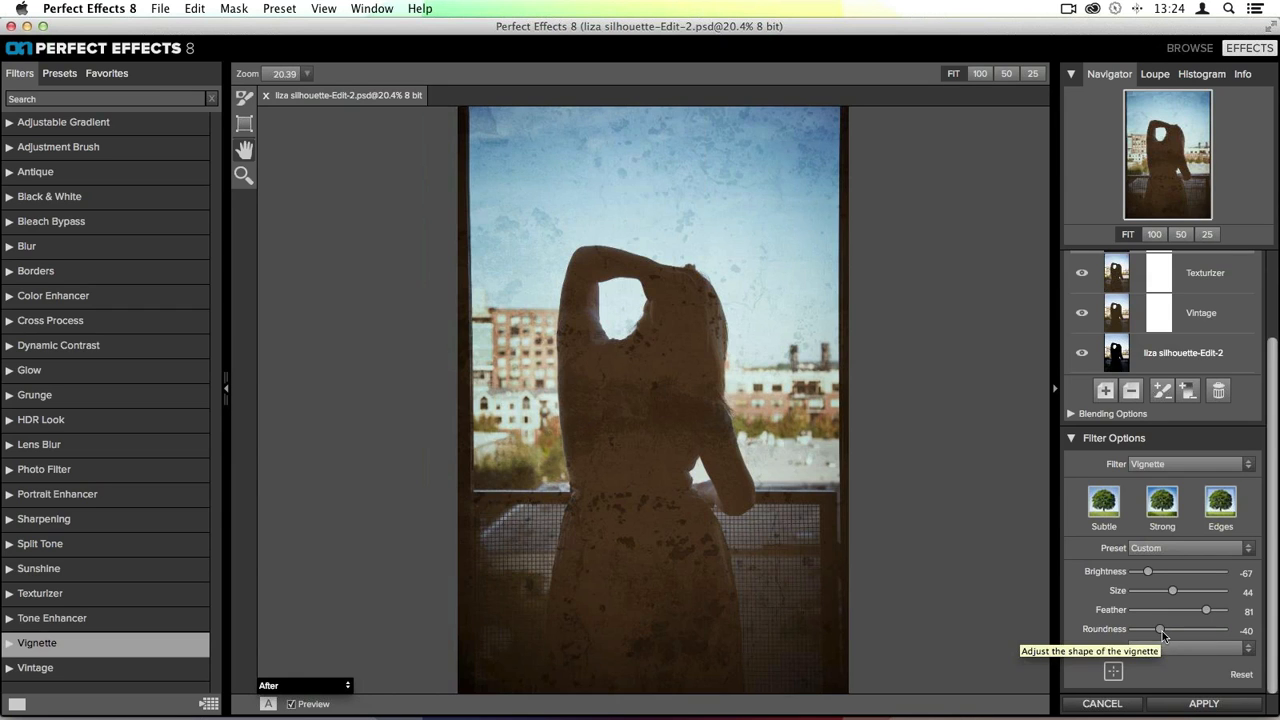
{"action": "left_click_drag", "start_coordinate": [1162, 631], "coordinate": [1133, 629]}
{"action": "mouse_move", "coordinate": [1148, 572]}
{"action": "left_mouse_down"}
{"action": "mouse_move", "coordinate": [1133, 572]}
{"action": "mouse_move", "coordinate": [1163, 593]}
{"action": "mouse_move", "coordinate": [1141, 593]}
{"action": "left_mouse_up"}
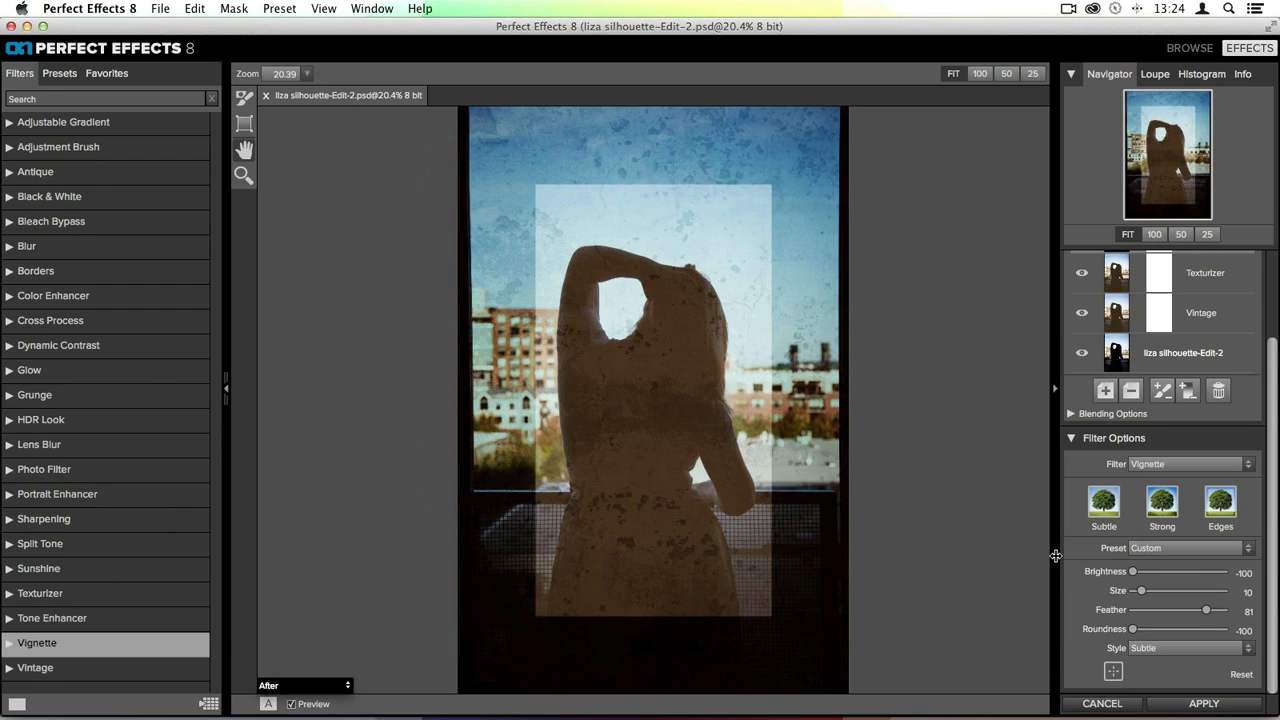
- Reshape the vignette with feather 0, roundness 100 and size 49 to preview its form
{"action": "left_click_drag", "start_coordinate": [1205, 610], "coordinate": [1011, 603]}
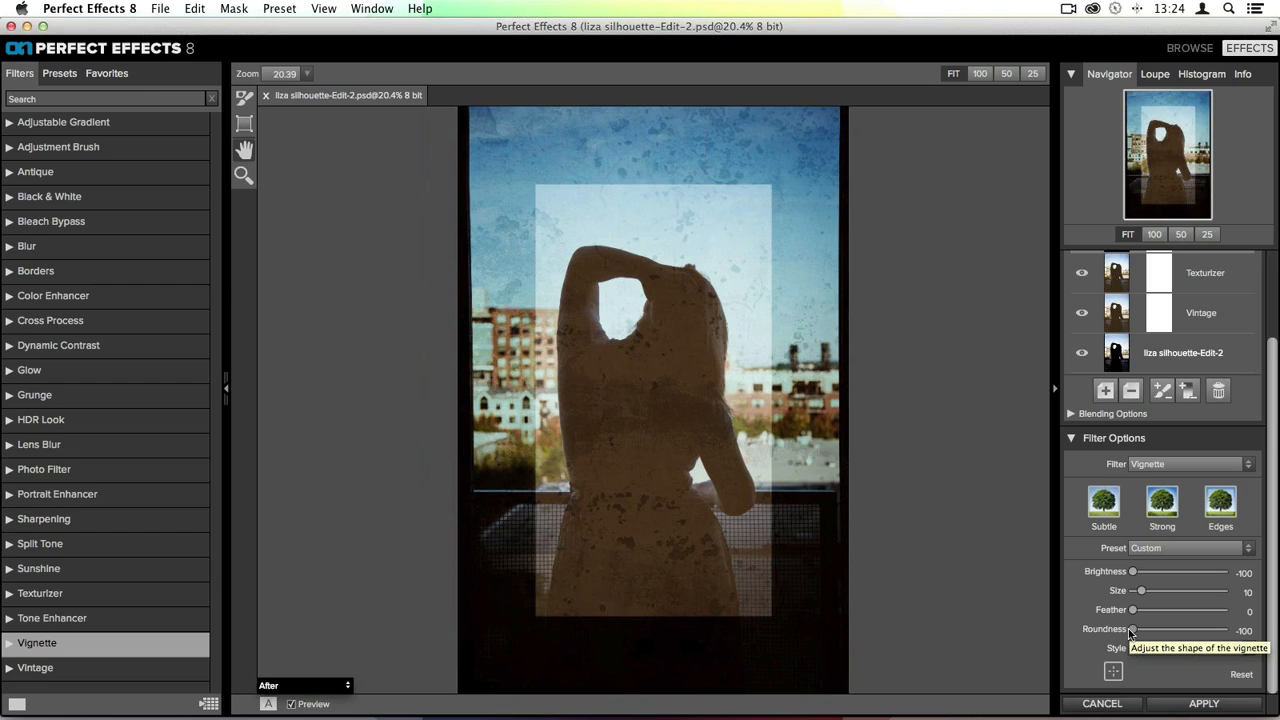
{"action": "left_click_drag", "start_coordinate": [1131, 632], "coordinate": [1199, 636]}
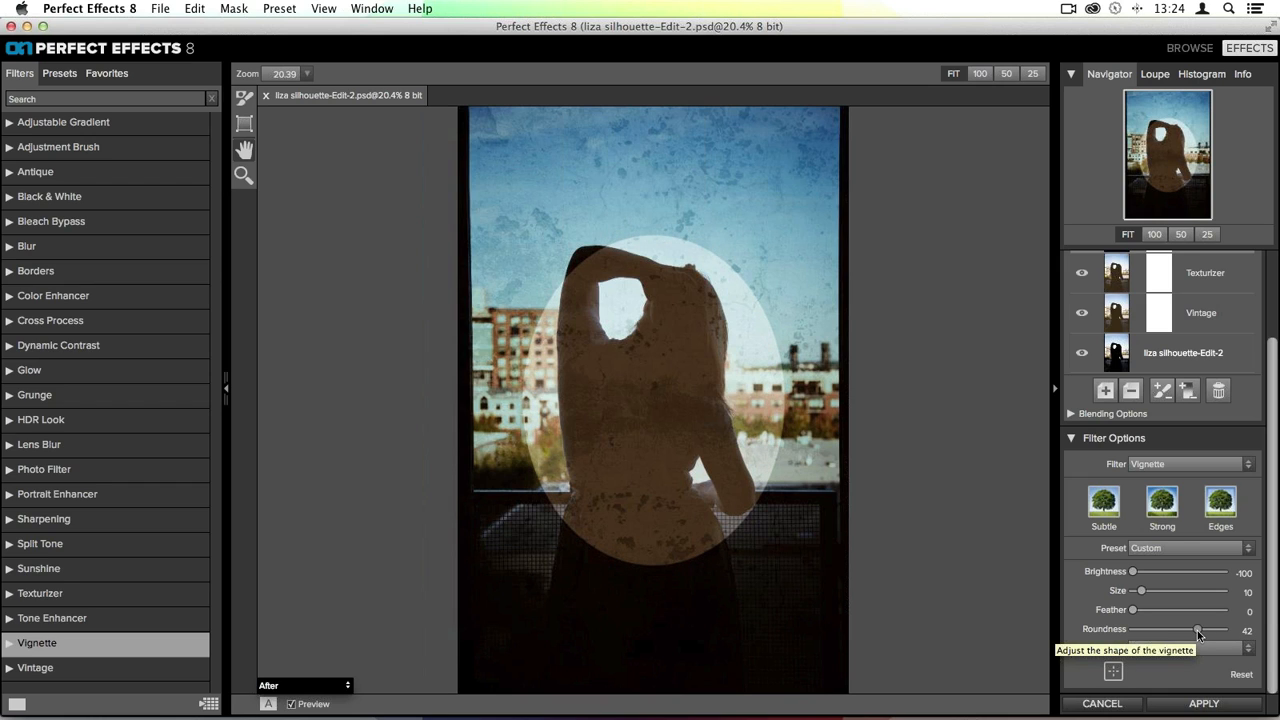
{"action": "left_click_drag", "start_coordinate": [1198, 634], "coordinate": [1230, 636]}
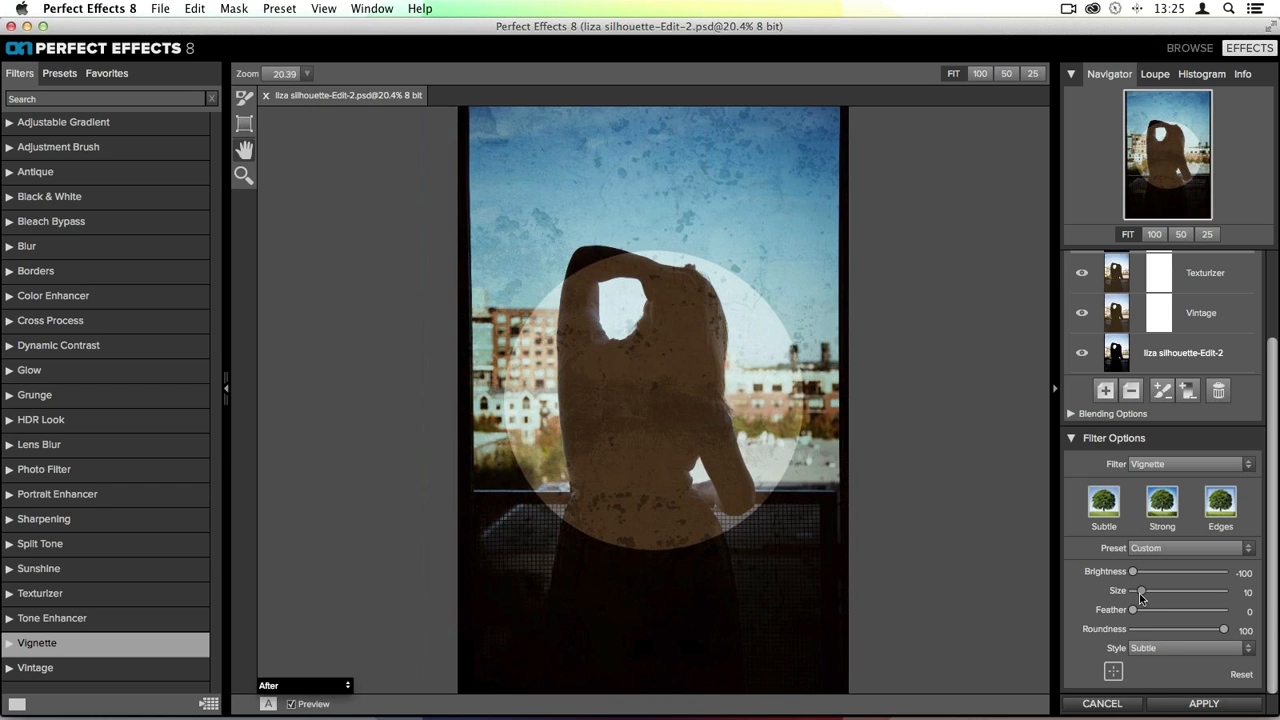
{"action": "left_click_drag", "start_coordinate": [1141, 591], "coordinate": [1176, 591]}
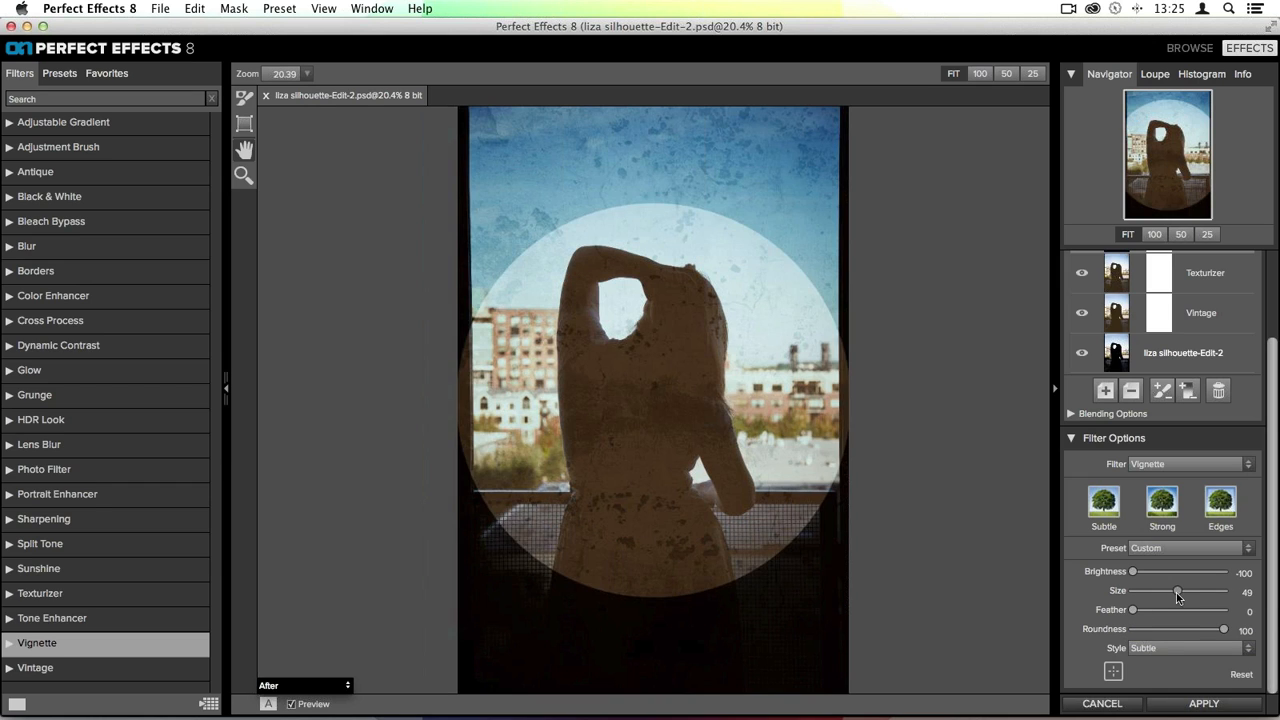
- Set the vignette to brightness -68, size 53, roundness -51 and feather 68
{"action": "left_click_drag", "start_coordinate": [1223, 629], "coordinate": [1147, 572]}
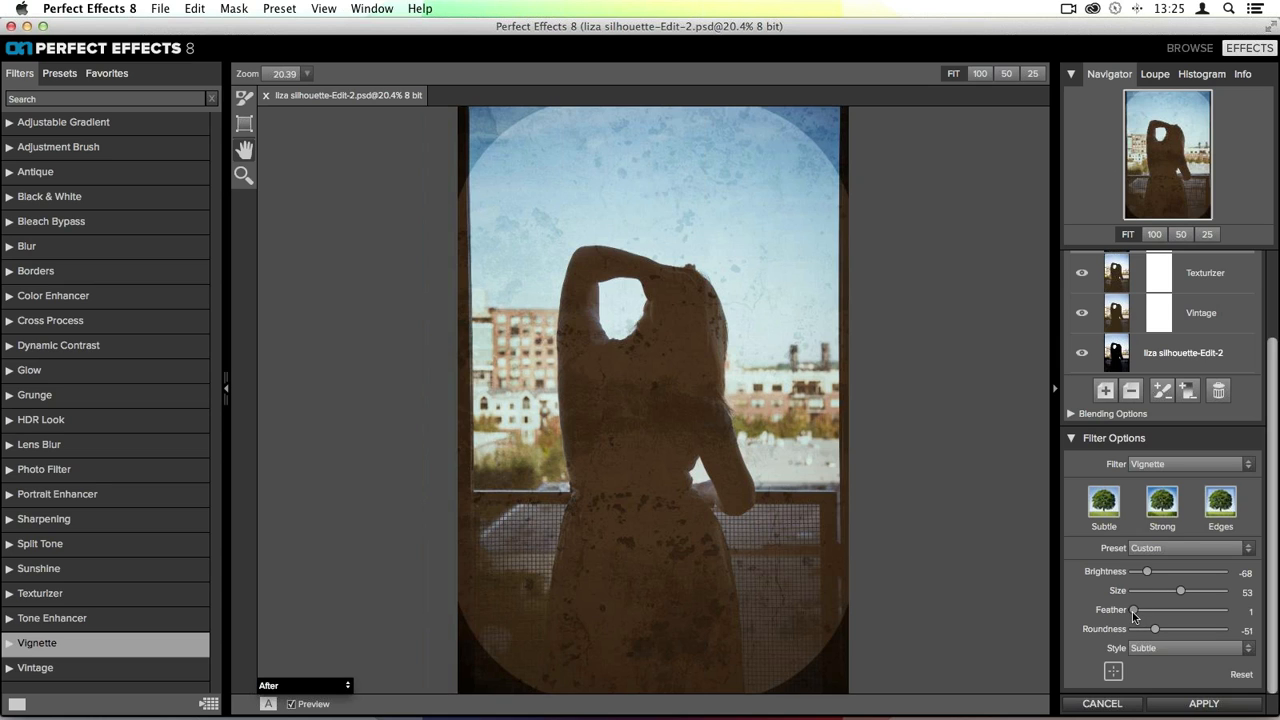
{"action": "left_click_drag", "start_coordinate": [1133, 610], "coordinate": [1186, 610]}
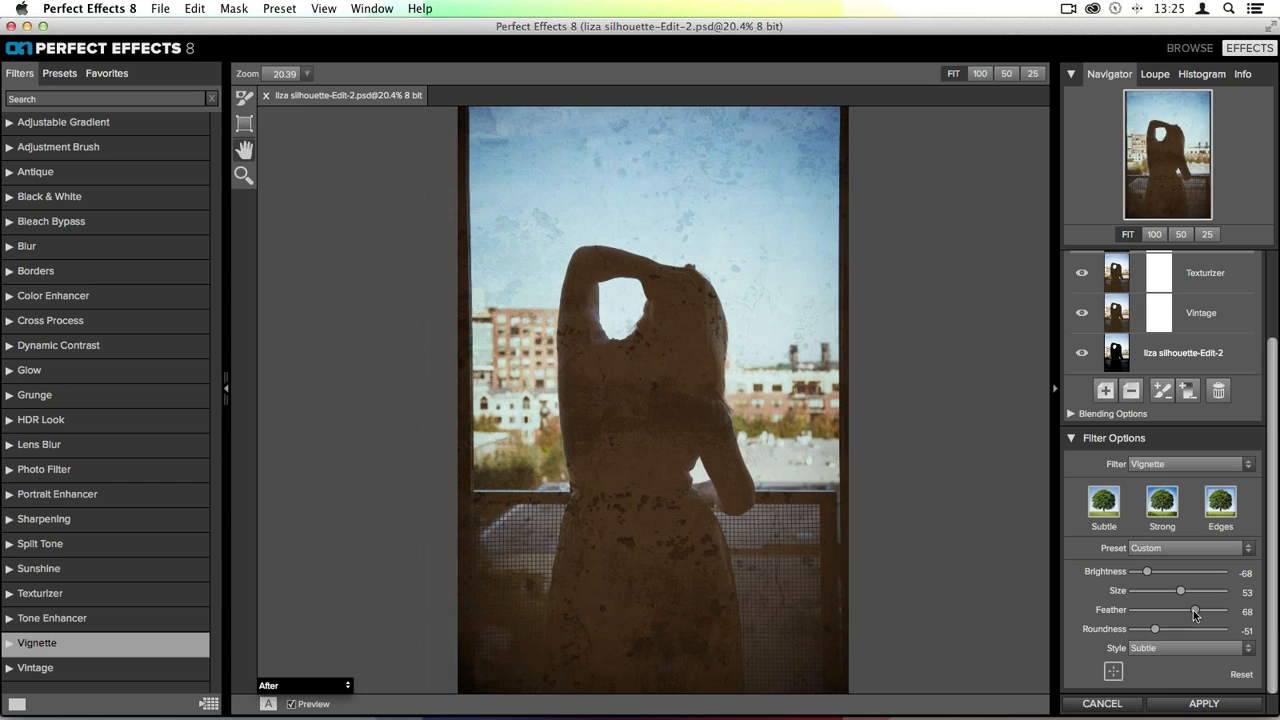
- Start saving the filter stack as a new preset named Sepia Concrete Preset
{"action": "scroll", "coordinate": [1185, 480], "scroll_direction": "up", "scroll_amount": 3}
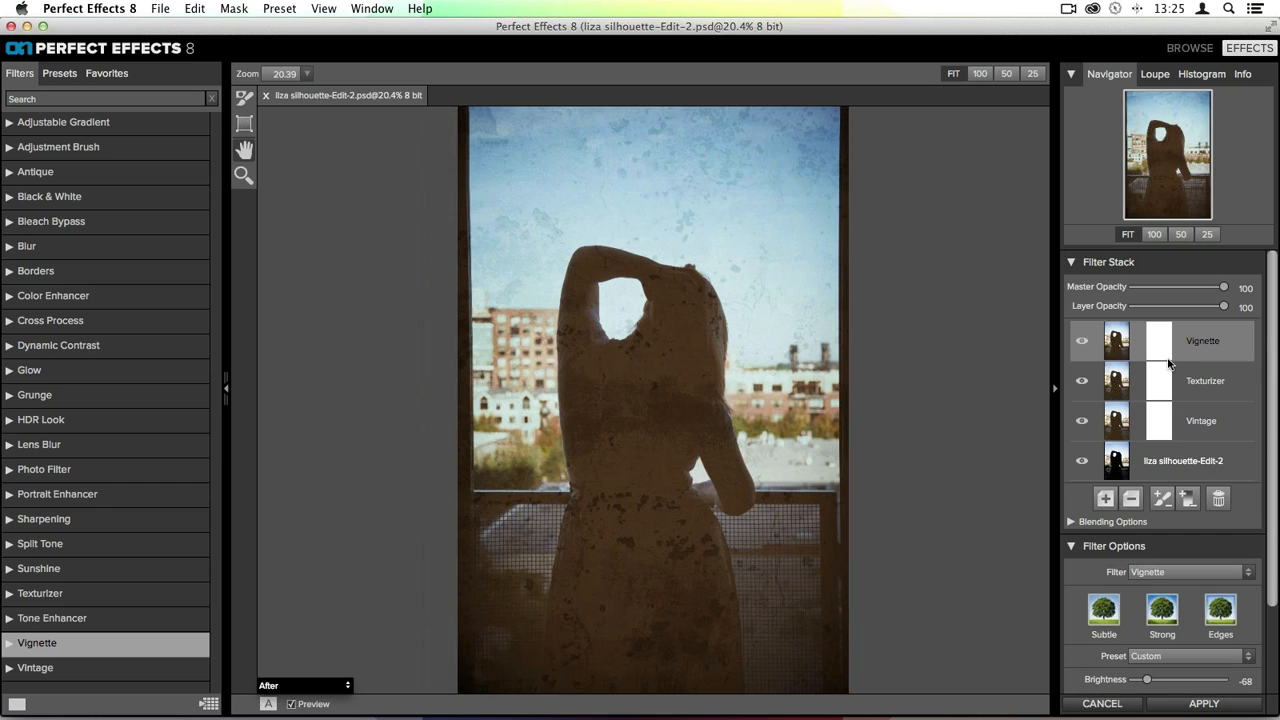
{"action": "scroll", "coordinate": [1167, 358], "scroll_direction": "down", "scroll_amount": 3}
{"action": "scroll", "coordinate": [1167, 358], "scroll_direction": "up", "scroll_amount": 3}
{"action": "left_click", "coordinate": [282, 8]}
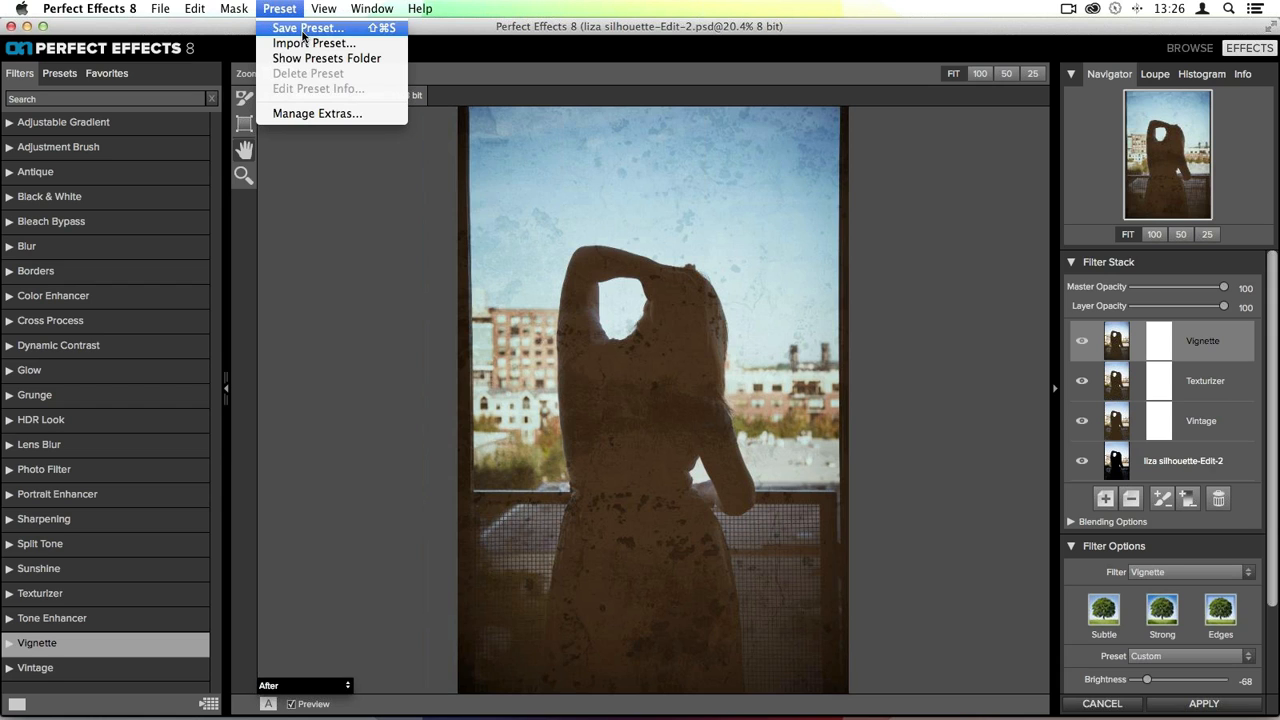
{"action": "left_click", "coordinate": [303, 30]}
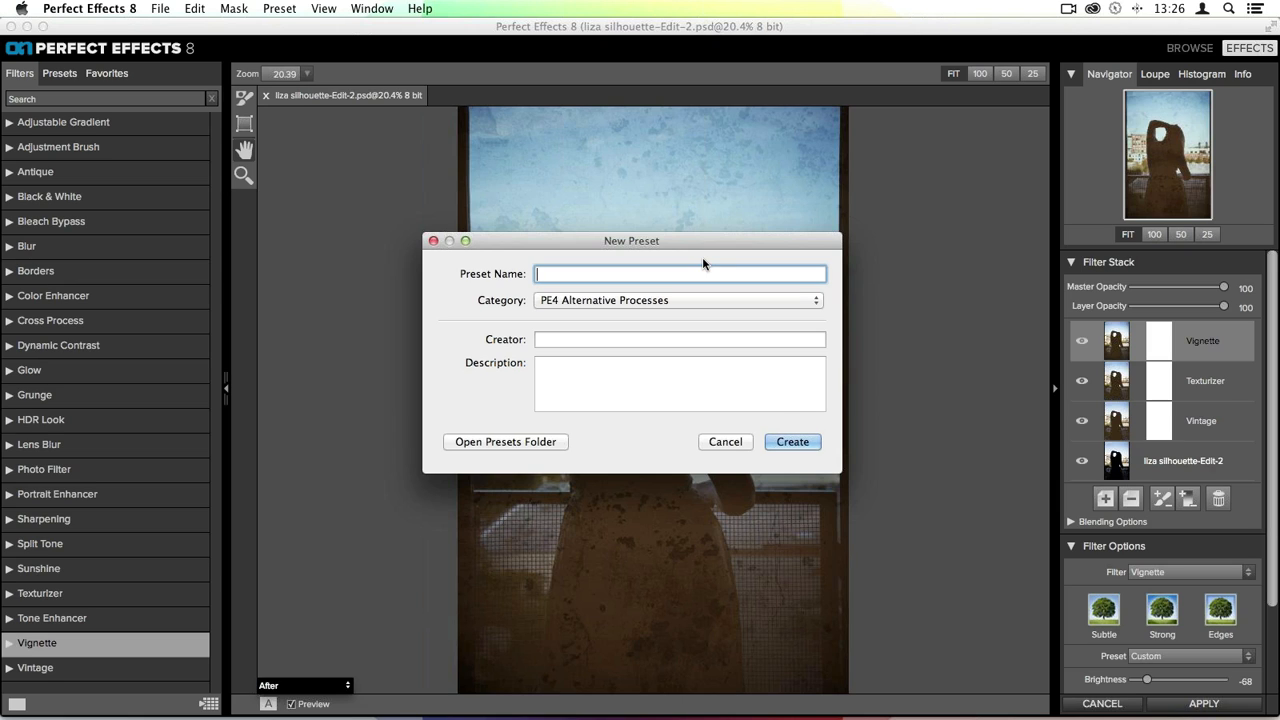
{"action": "type", "text": "Sepia Co"}
{"action": "key", "text": "BackSpace"}
{"action": "key", "text": "BackSpace"}
{"action": "type", "text": "Concrete Preset"}
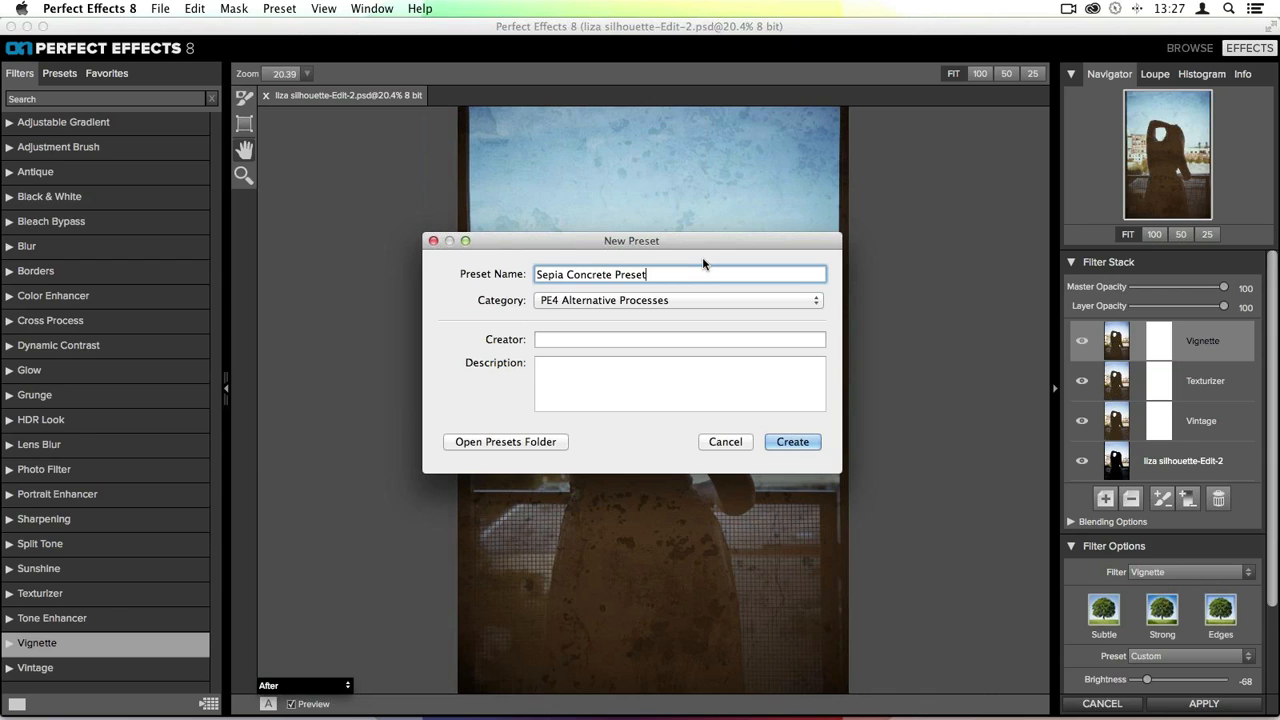
- Add a new preset category titled with the creator's name followed by Creative Presets
{"action": "left_click", "coordinate": [609, 300]}
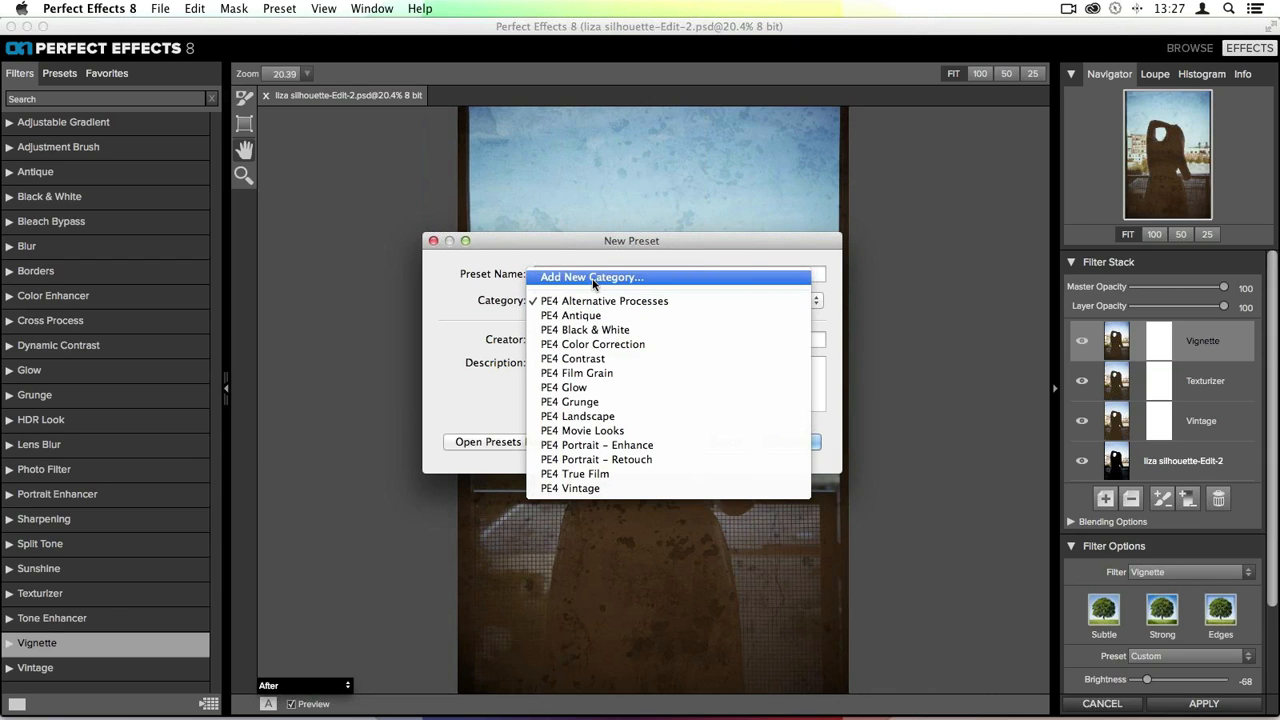
{"action": "left_click", "coordinate": [594, 278]}
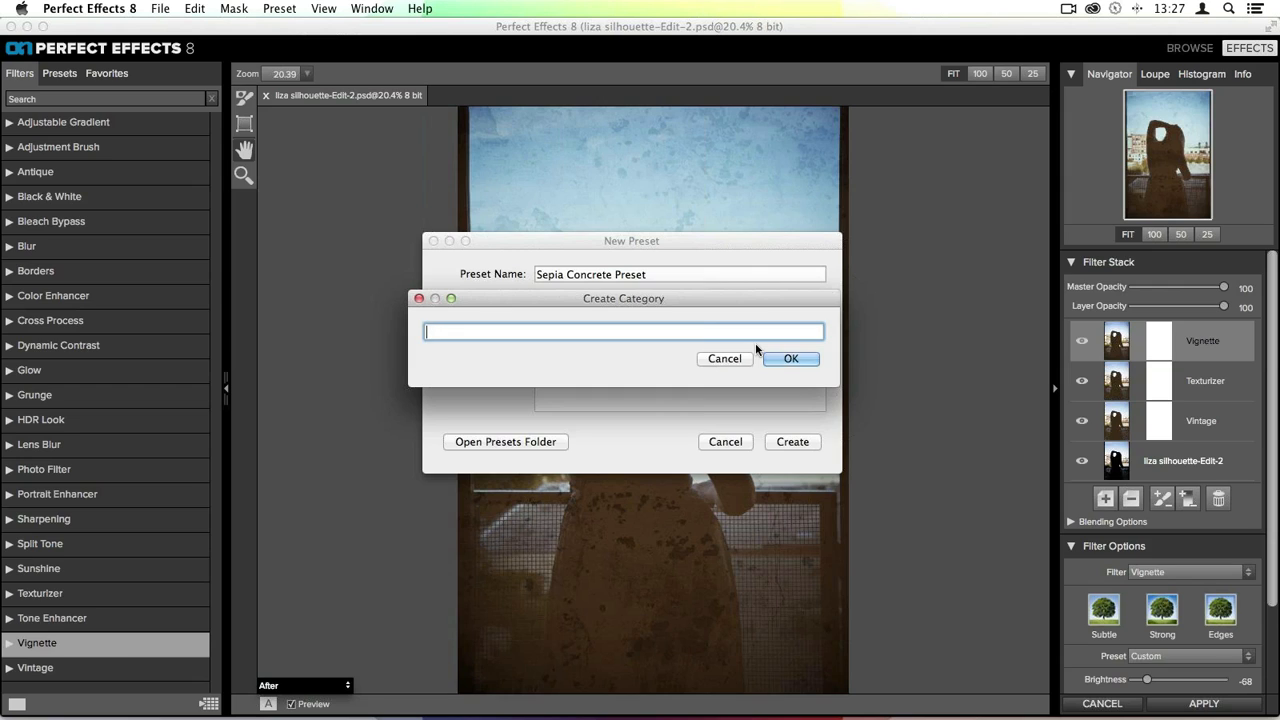
{"action": "type", "text": "Liz's"}
{"action": "type", "text": "Creative Presets"}
{"action": "left_click", "coordinate": [789, 359]}
- Enter the creator's name, create the preset and switch to the presets browser
{"action": "left_click", "coordinate": [668, 338]}
{"action": "type", "text": "liz"}
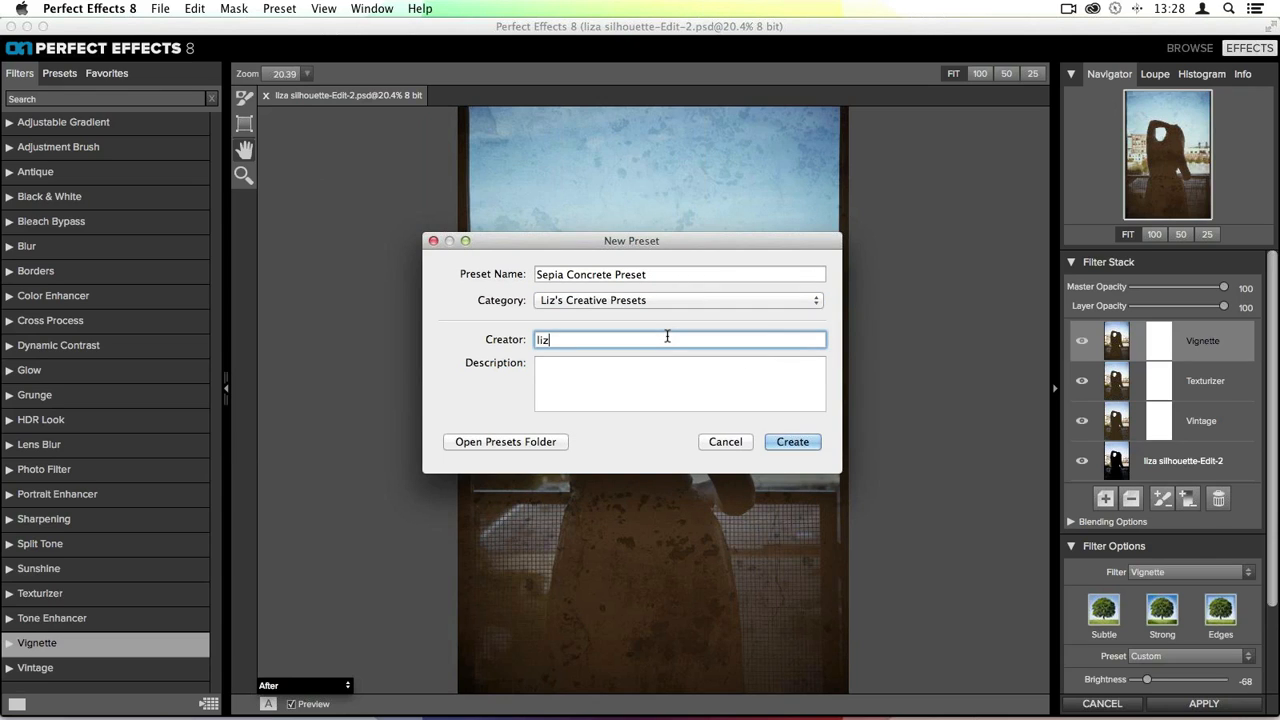
{"action": "left_click", "coordinate": [793, 441]}
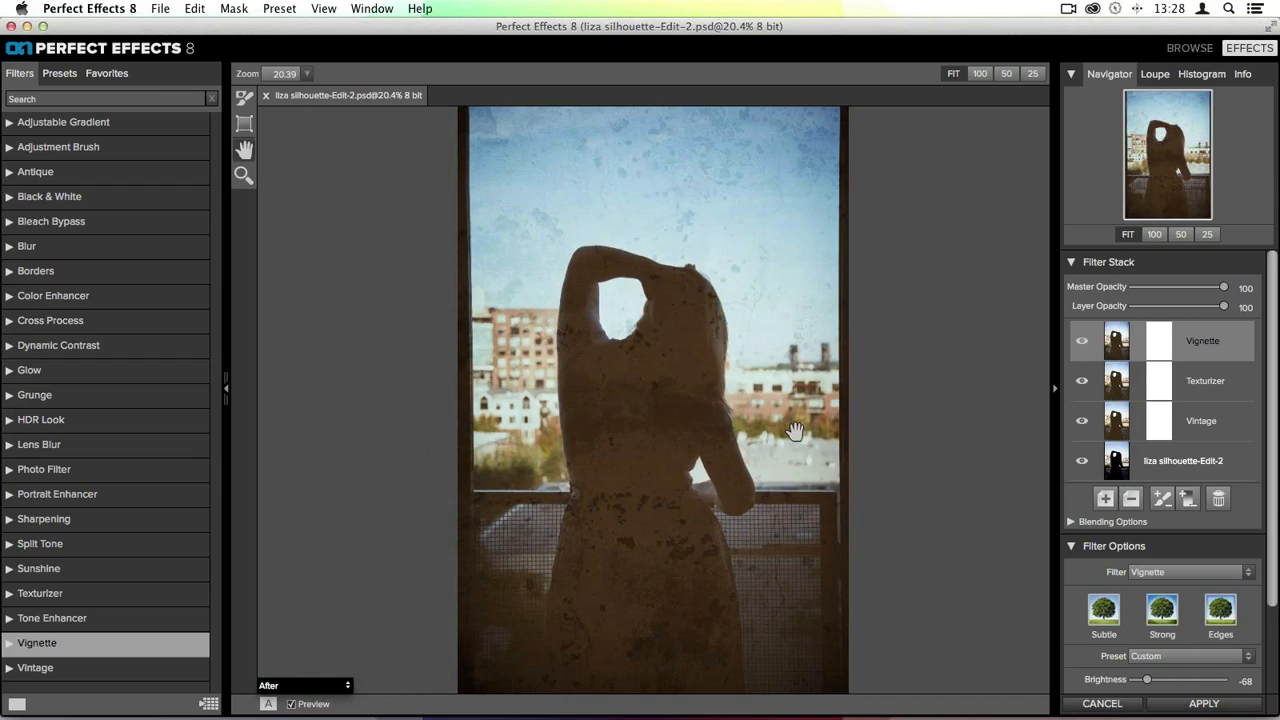
{"action": "left_click", "coordinate": [57, 75]}
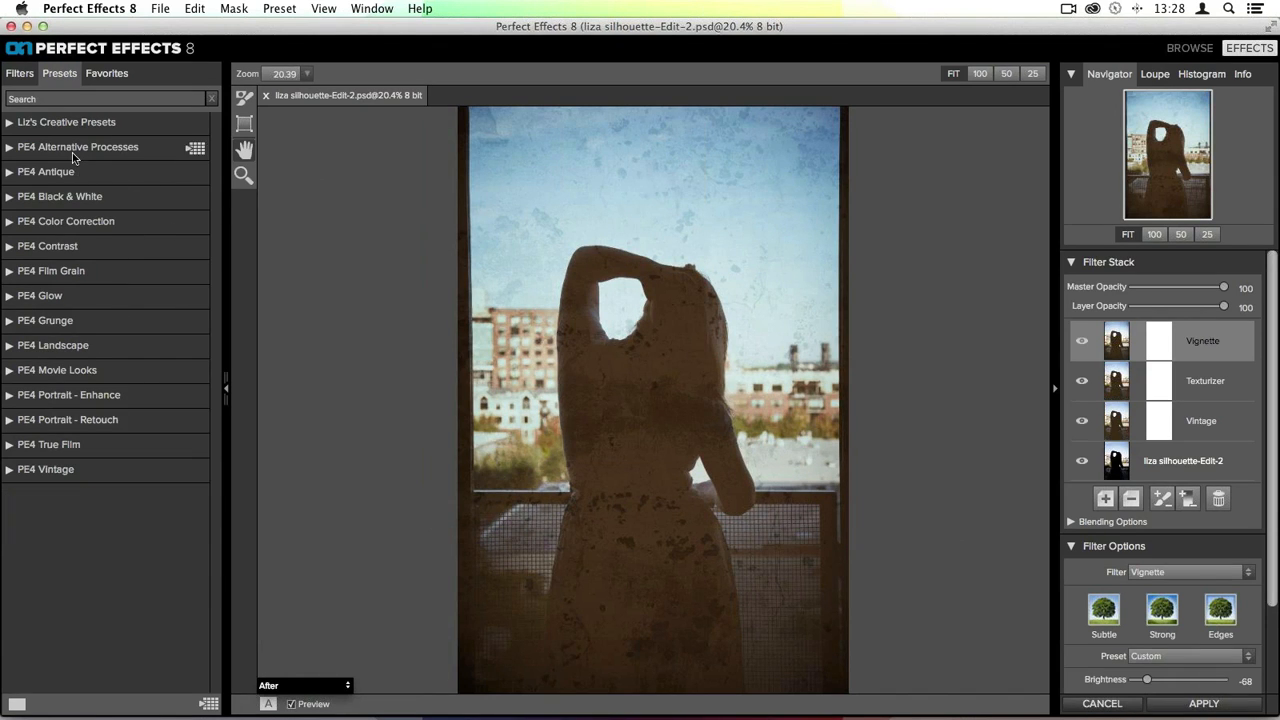
- Browse the custom preset category and the PE4 Vintage presets
{"action": "left_click", "coordinate": [25, 126]}
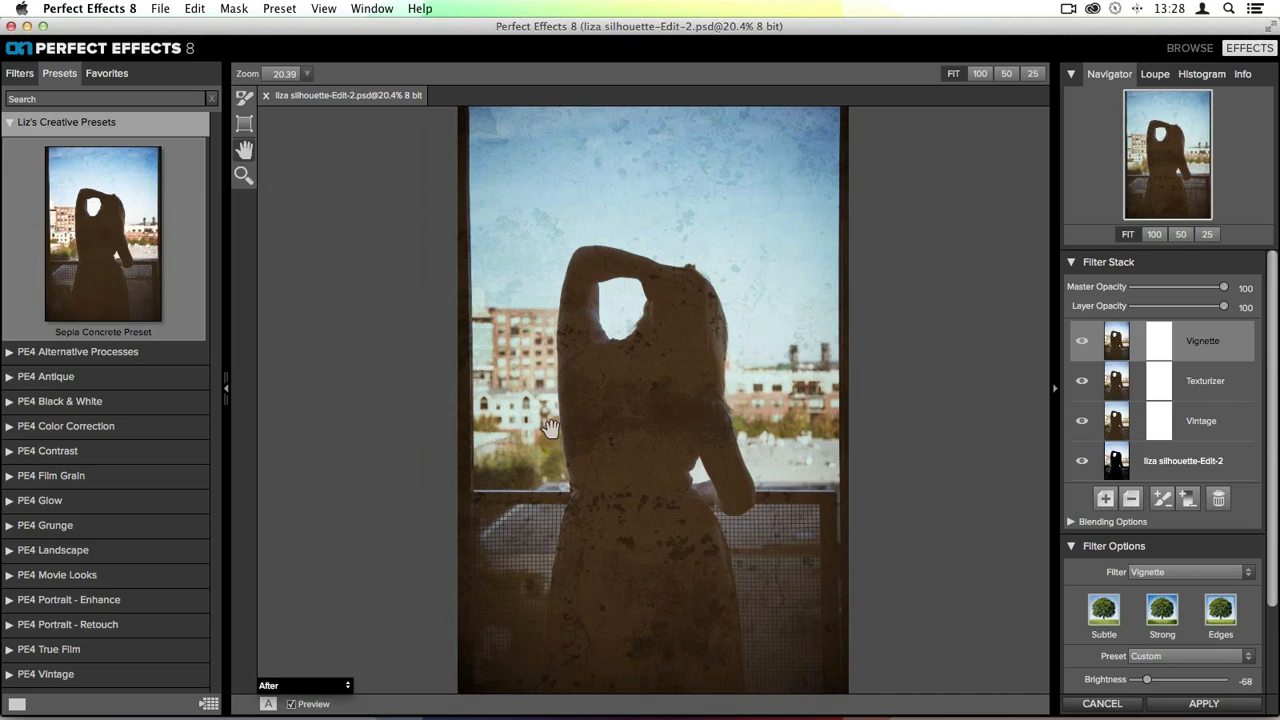
{"action": "left_click", "coordinate": [16, 127]}
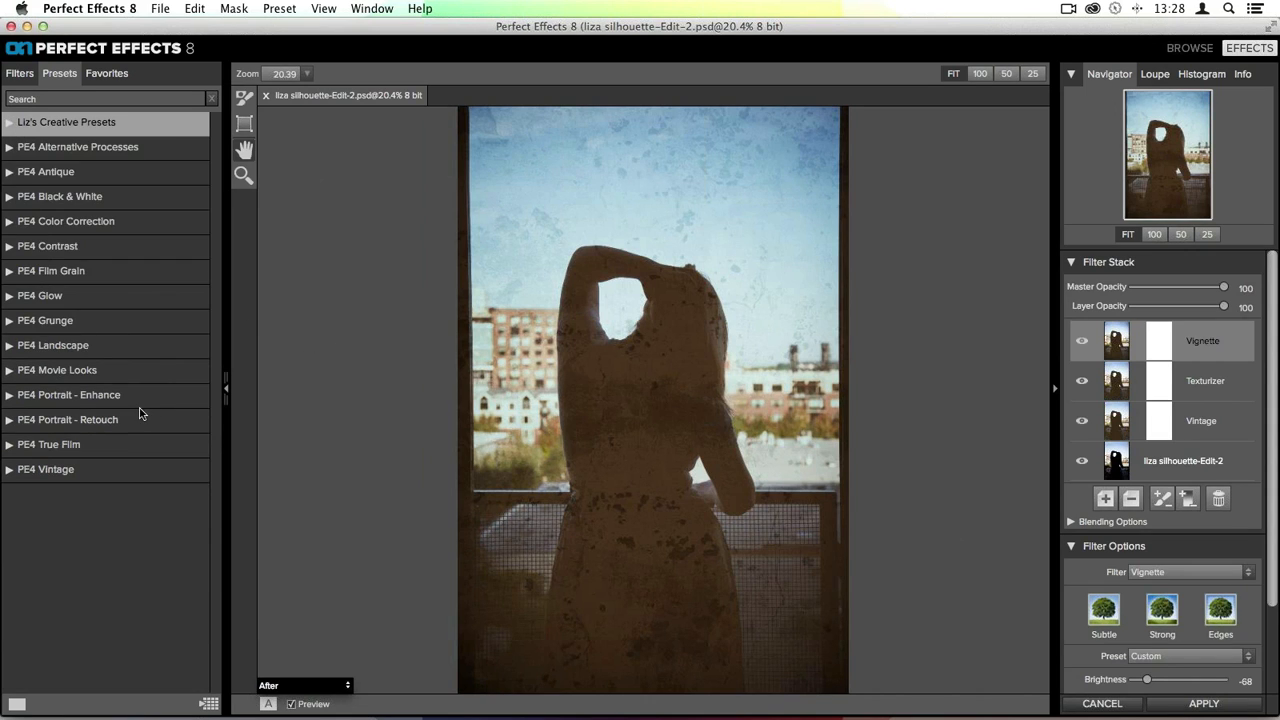
{"action": "left_click", "coordinate": [42, 469]}
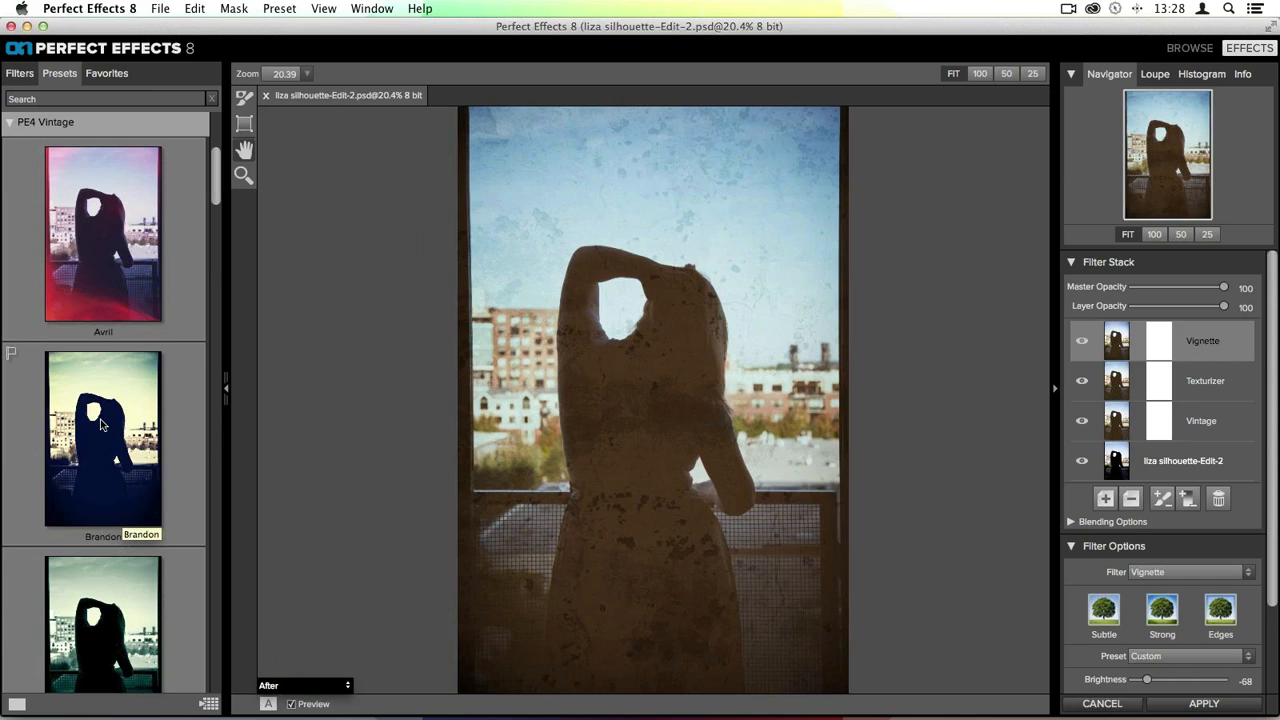
{"action": "scroll", "coordinate": [178, 330], "scroll_direction": "down", "scroll_amount": 1}
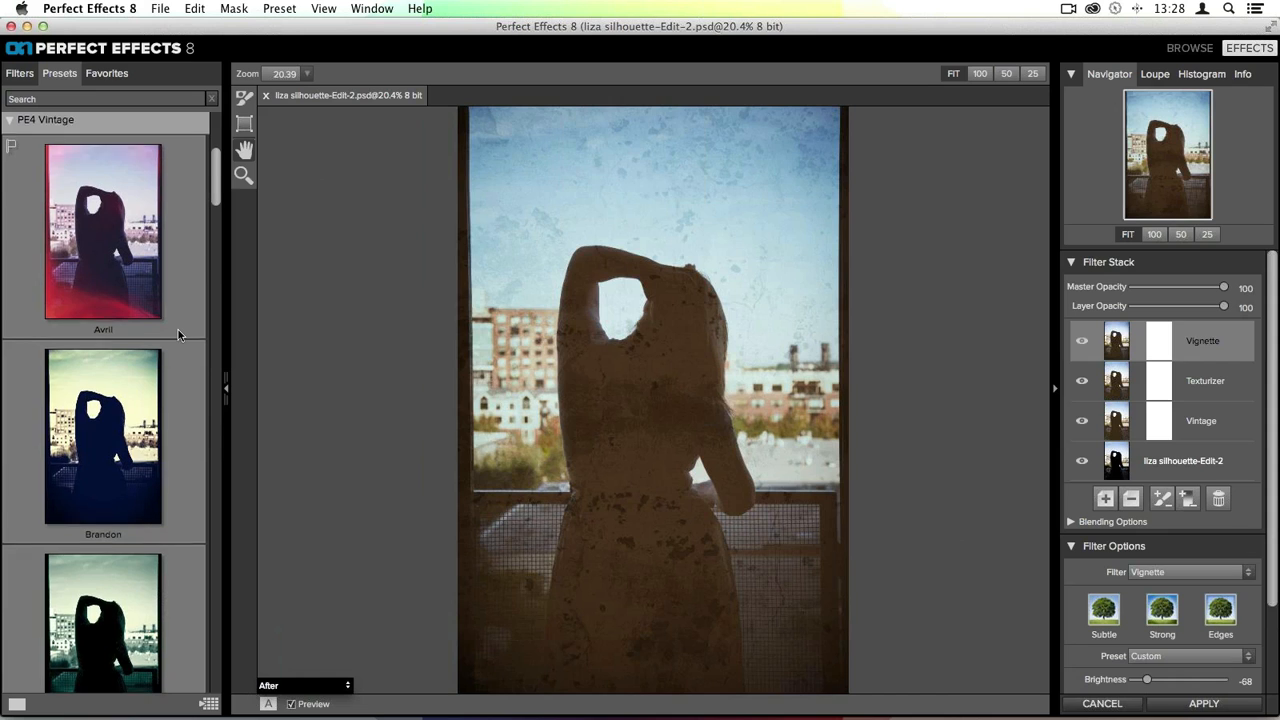
{"action": "scroll", "coordinate": [178, 334], "scroll_direction": "down", "scroll_amount": 2}
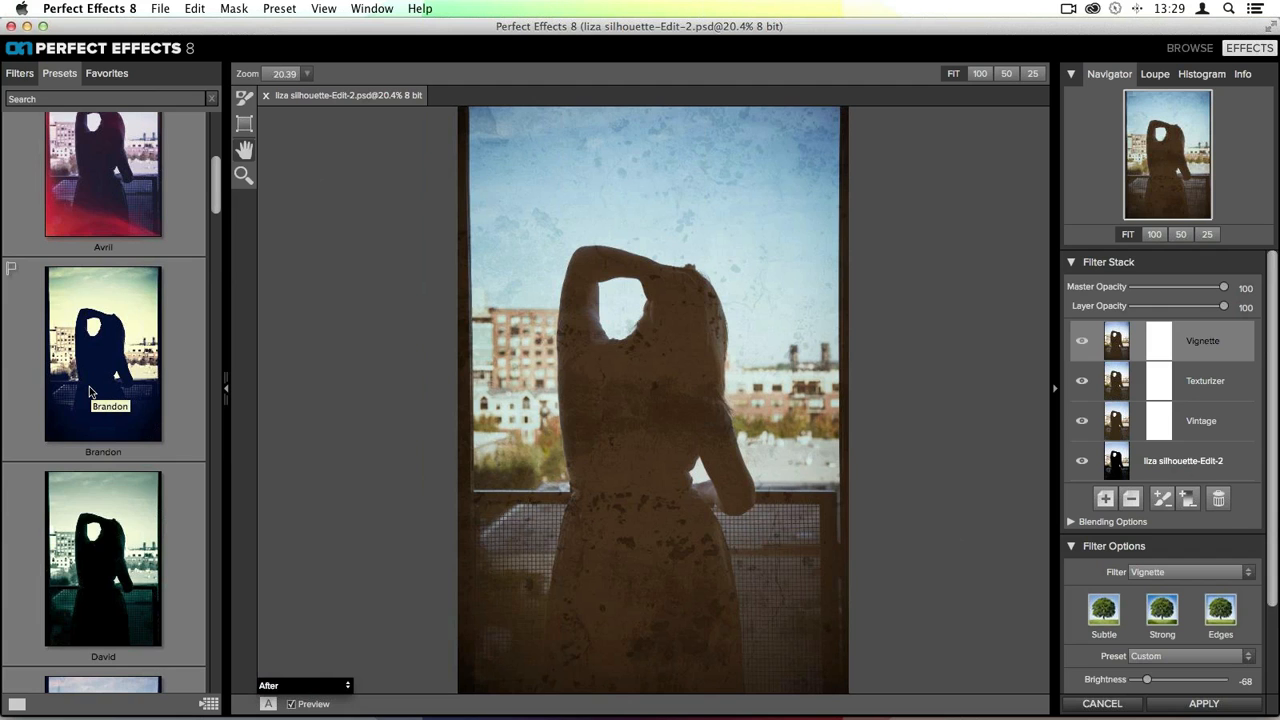
{"action": "scroll", "coordinate": [89, 391], "scroll_direction": "down", "scroll_amount": 10}
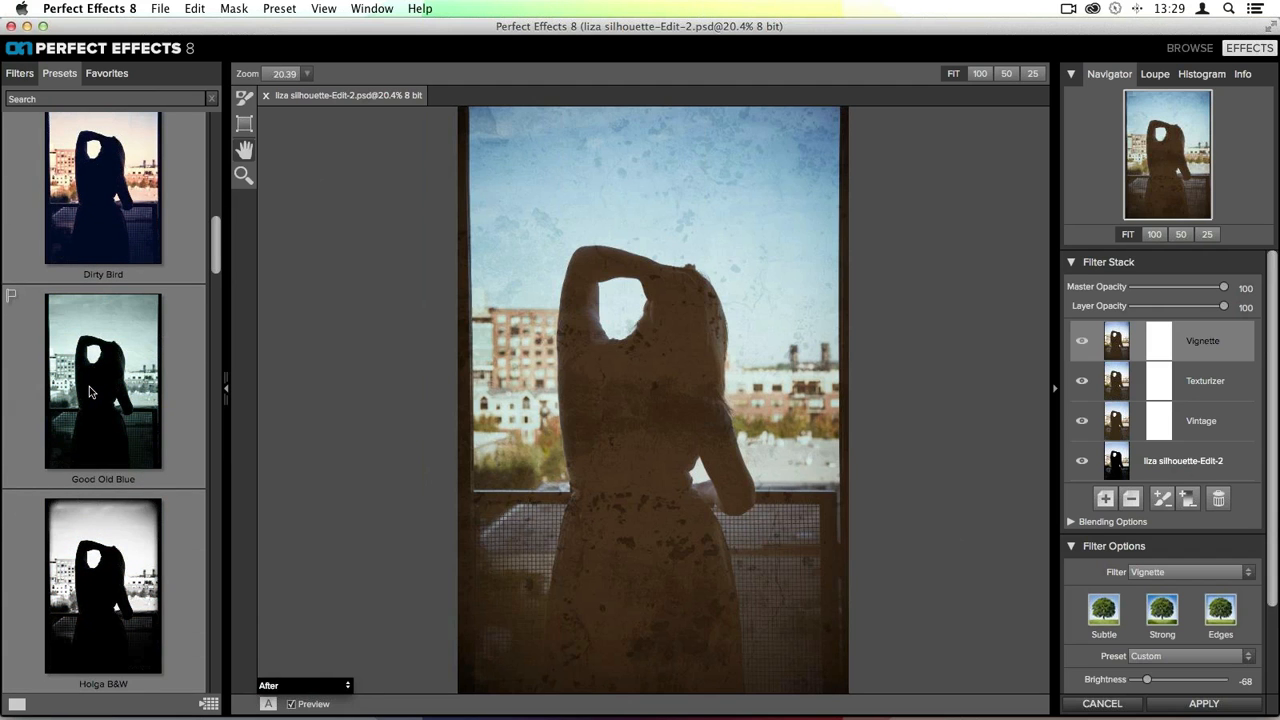
{"action": "scroll", "coordinate": [89, 391], "scroll_direction": "up", "scroll_amount": 15}
{"action": "scroll", "coordinate": [89, 391], "scroll_direction": "down", "scroll_amount": 5}
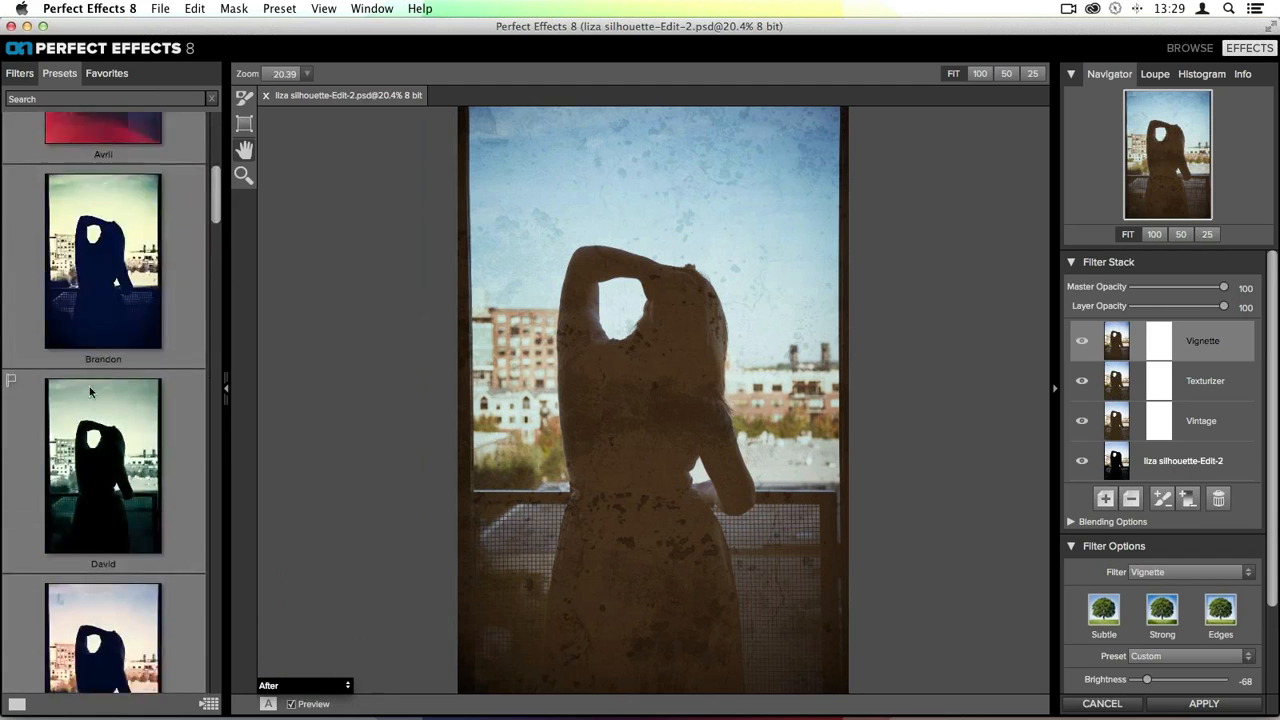
{"action": "scroll", "coordinate": [89, 391], "scroll_direction": "down", "scroll_amount": 15}
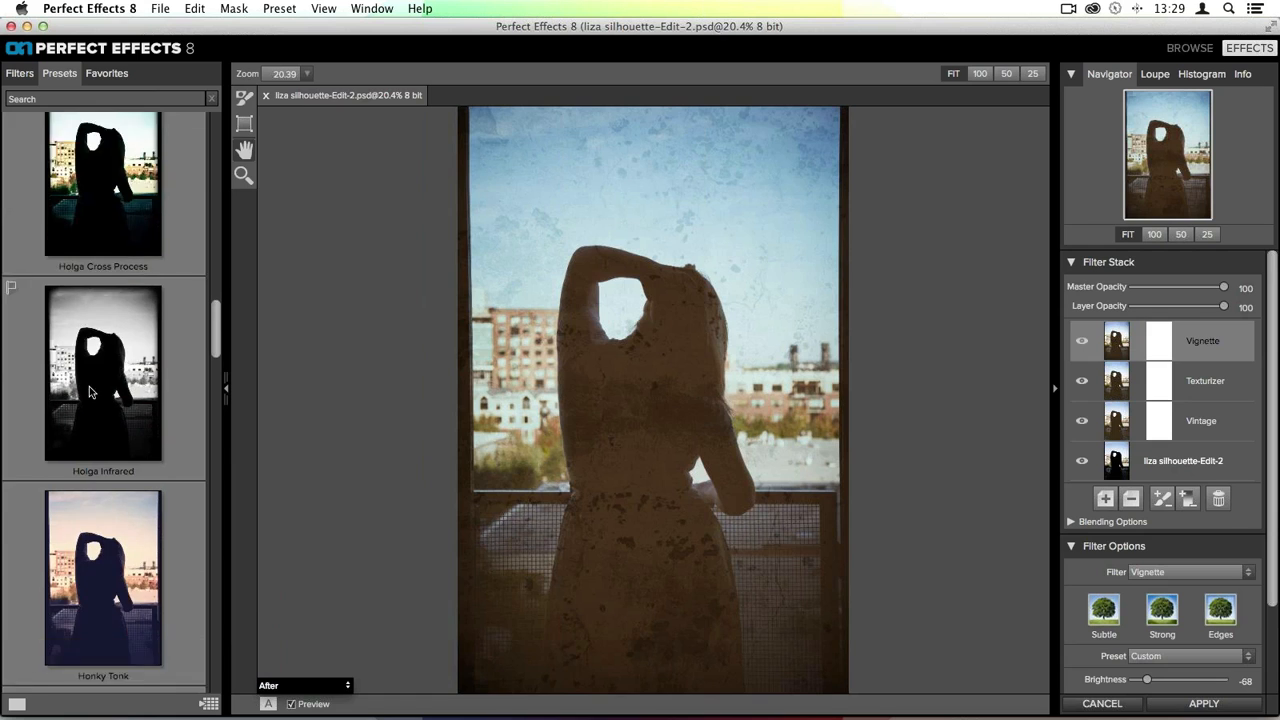
{"action": "scroll", "coordinate": [89, 391], "scroll_direction": "down", "scroll_amount": 5}
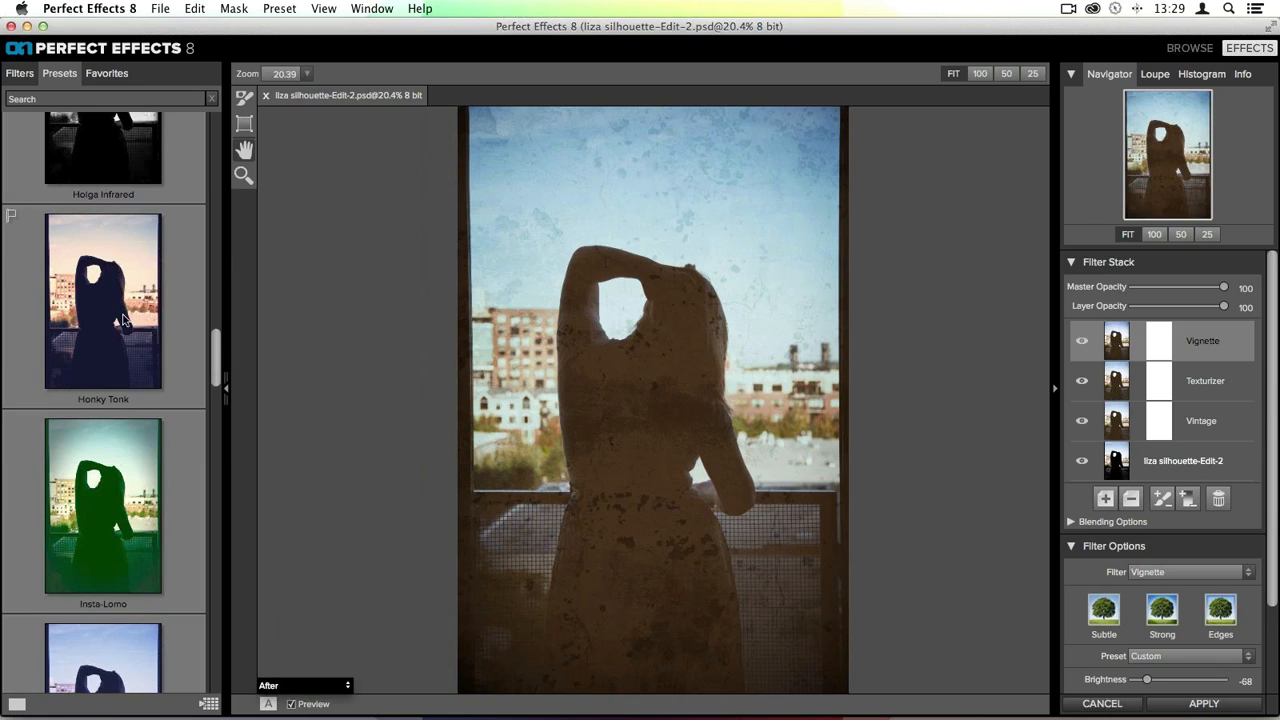
{"action": "scroll", "coordinate": [129, 327], "scroll_direction": "down", "scroll_amount": 2}
{"action": "scroll", "coordinate": [129, 327], "scroll_direction": "down", "scroll_amount": 1}
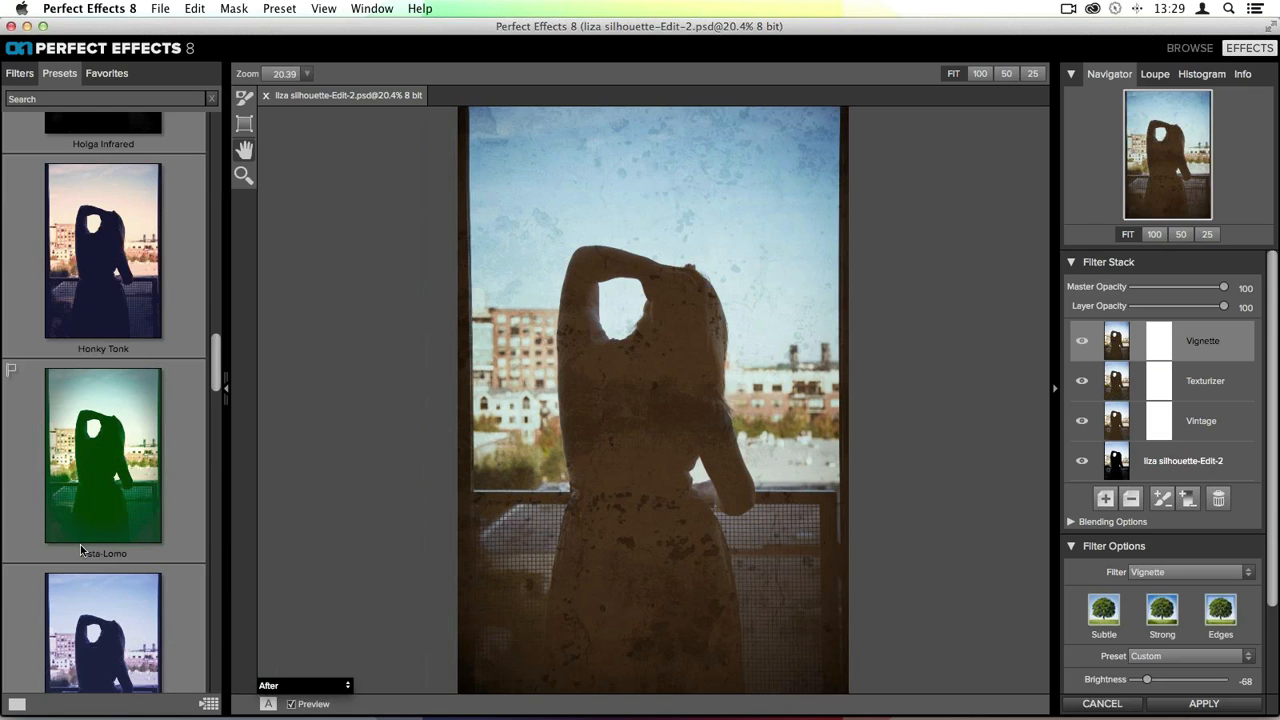
- Try the Insta-Lomo, Honky Tonk, Katy, Mayor and Nicely Toasted presets on the photo and undo them all
{"action": "left_click", "coordinate": [110, 450]}
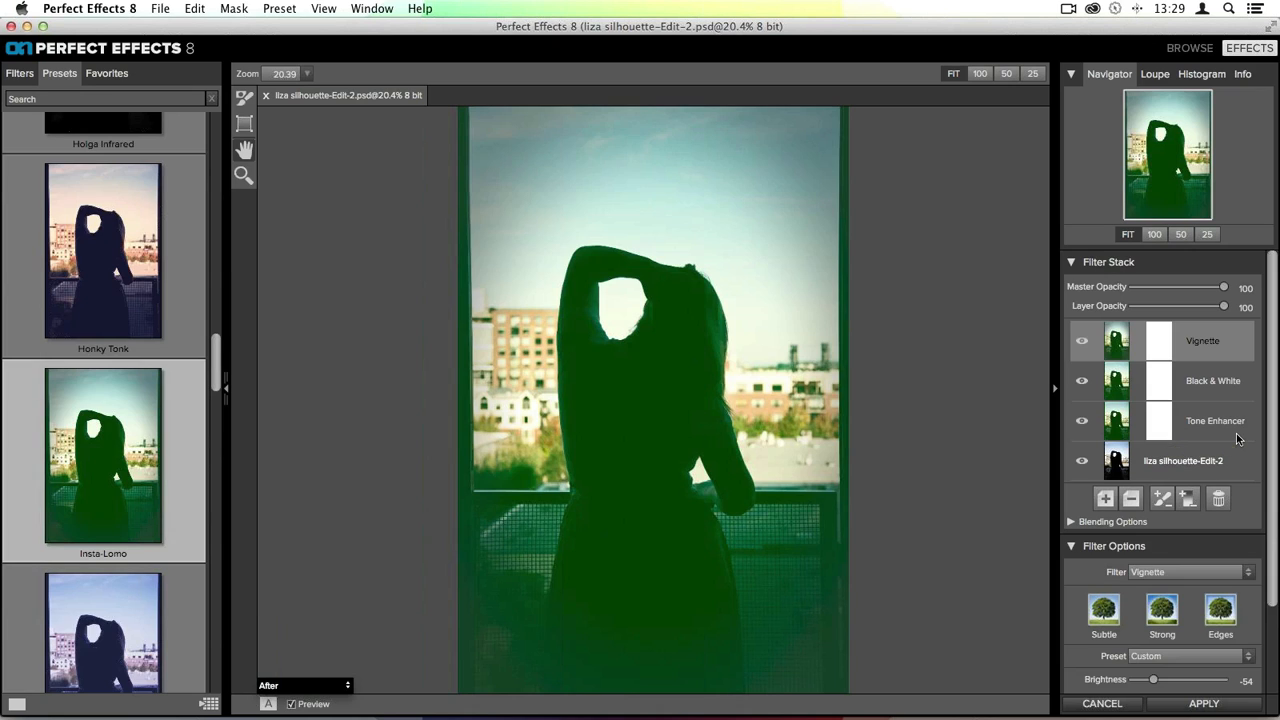
{"action": "left_click", "coordinate": [127, 280]}
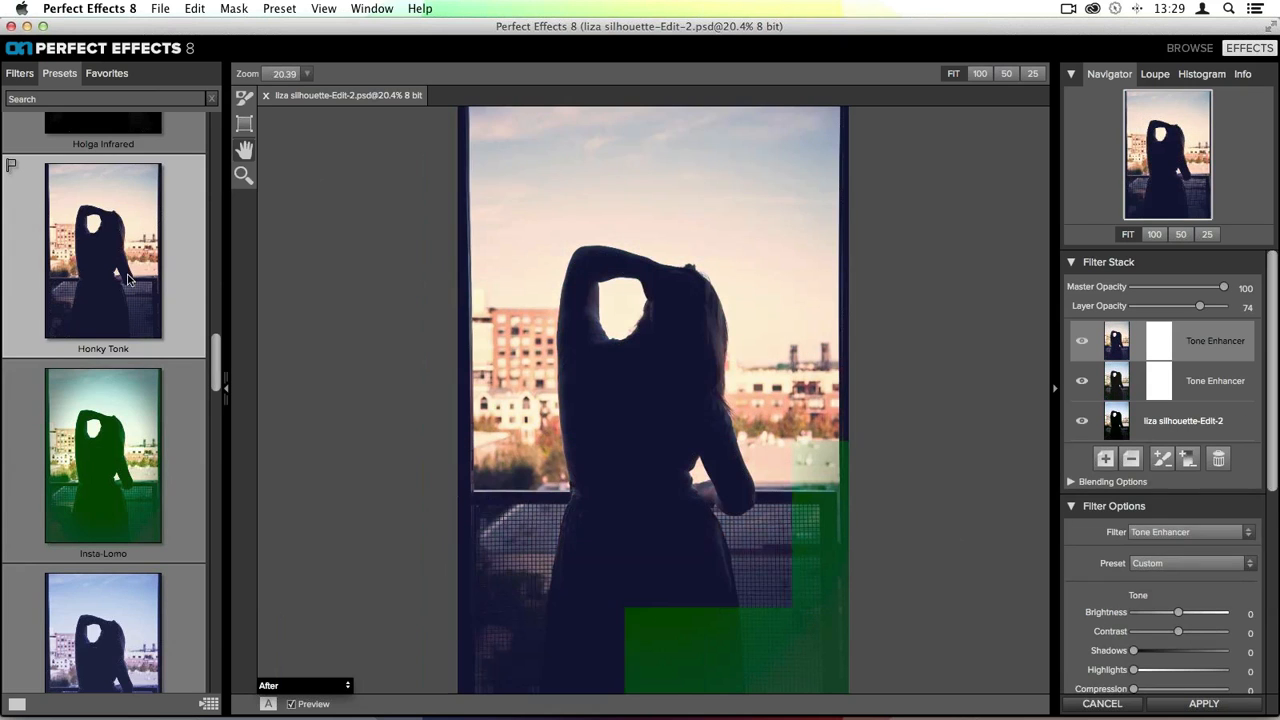
{"action": "scroll", "coordinate": [129, 300], "scroll_direction": "down", "scroll_amount": 3}
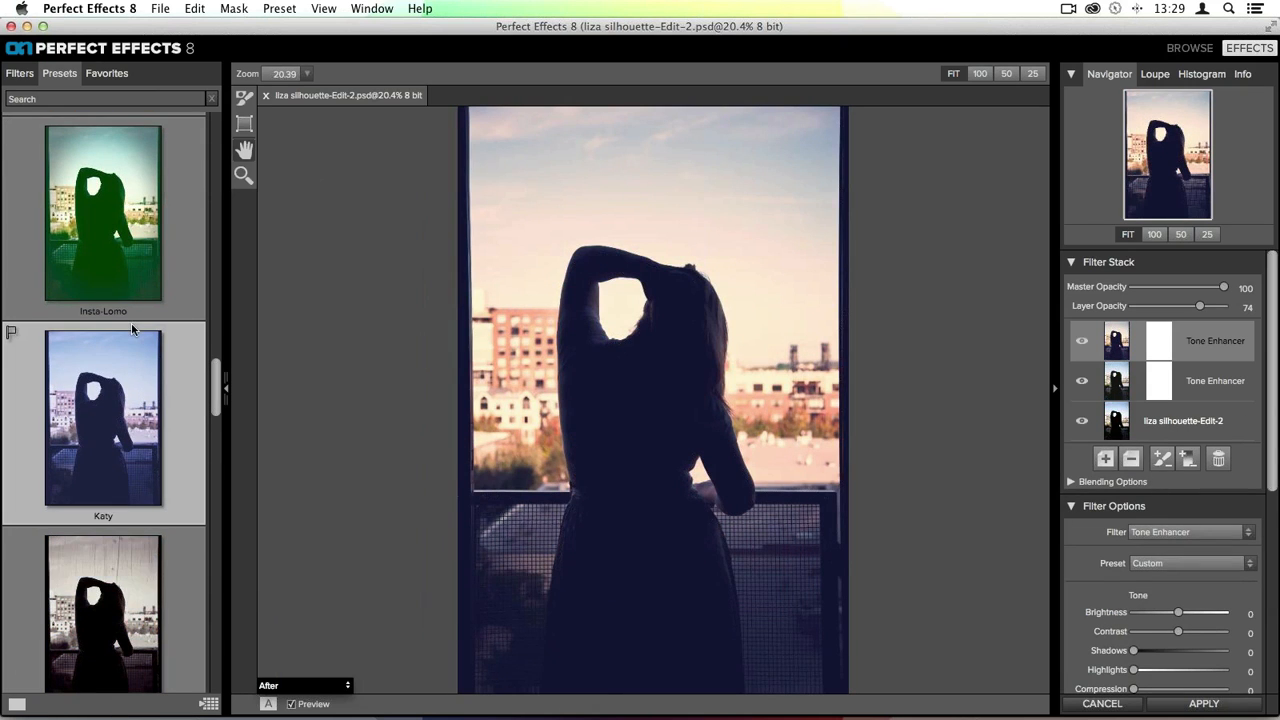
{"action": "left_click", "coordinate": [126, 374]}
{"action": "scroll", "coordinate": [126, 374], "scroll_direction": "down", "scroll_amount": 7}
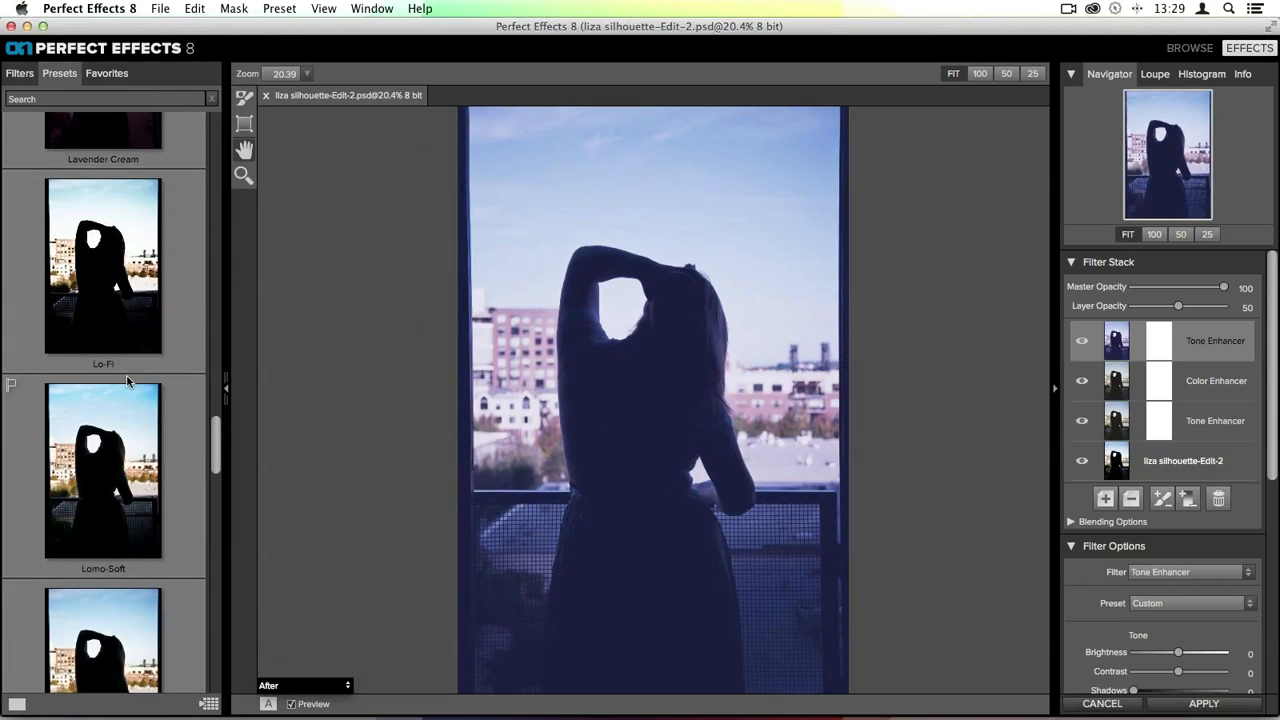
{"action": "scroll", "coordinate": [126, 374], "scroll_direction": "down", "scroll_amount": 4}
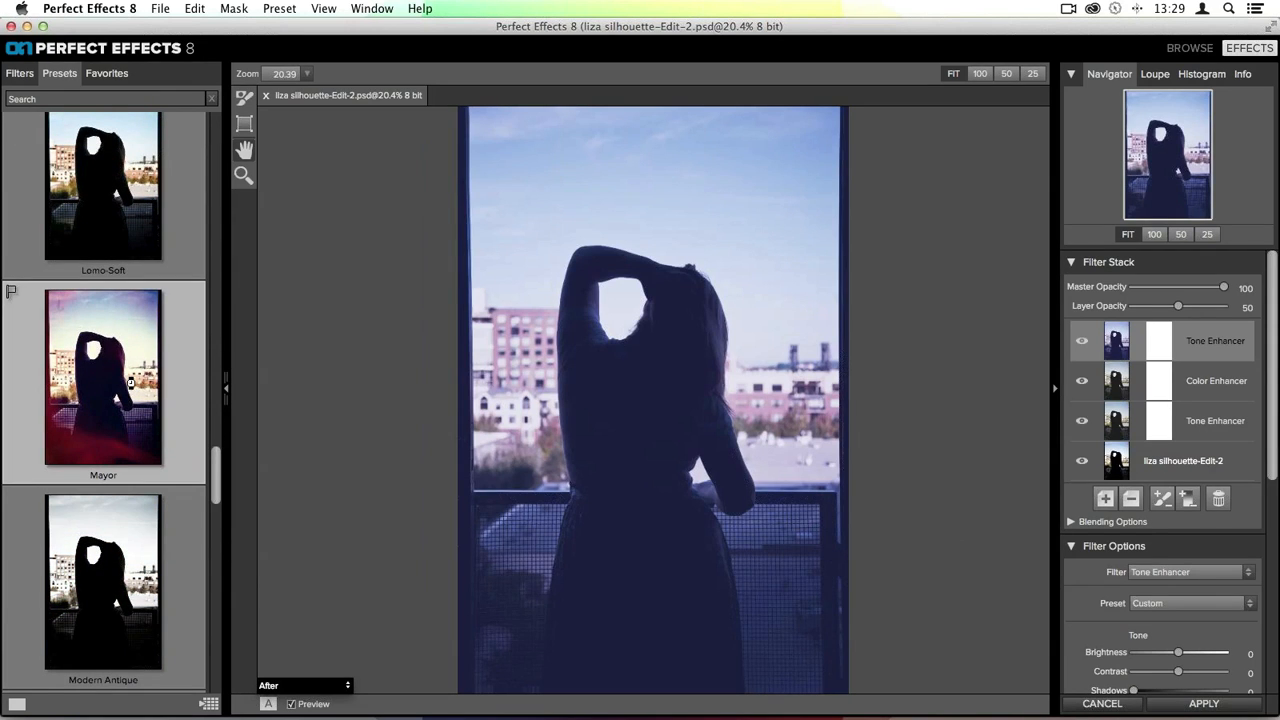
{"action": "left_click", "coordinate": [130, 382]}
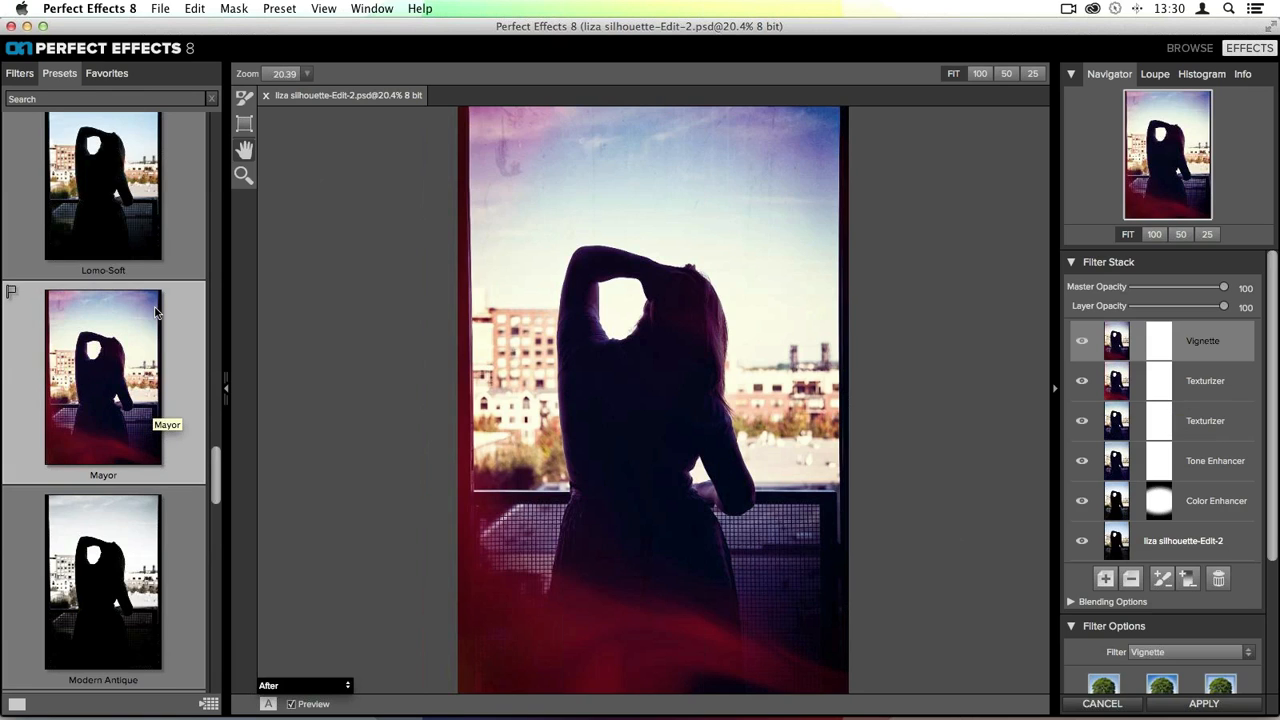
{"action": "scroll", "coordinate": [101, 250], "scroll_direction": "down", "scroll_amount": 3}
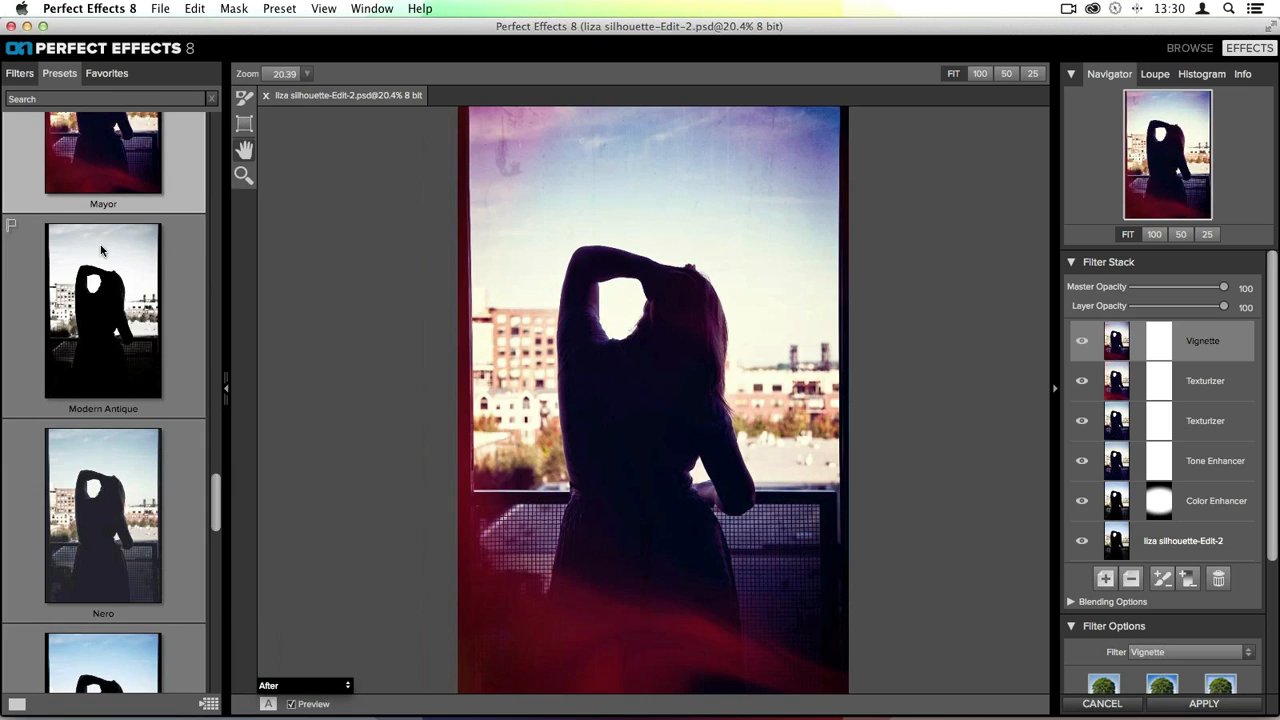
{"action": "scroll", "coordinate": [101, 250], "scroll_direction": "down", "scroll_amount": 2}
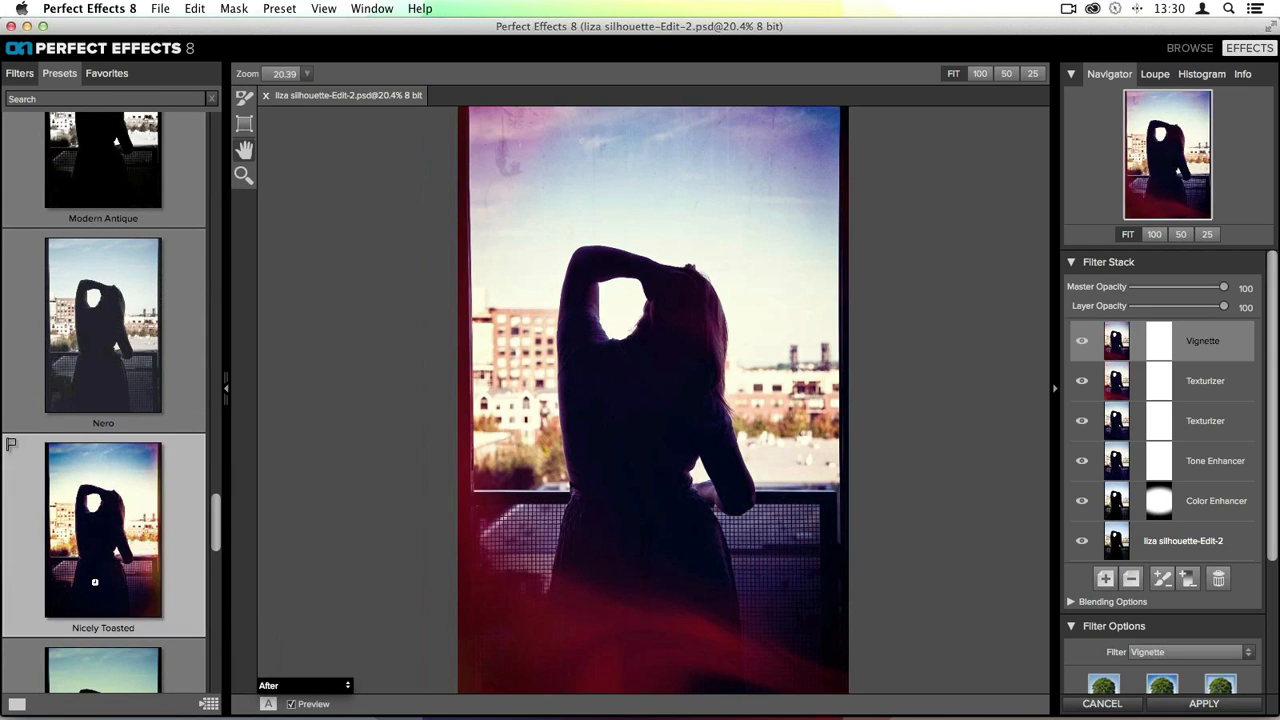
{"action": "left_click", "coordinate": [94, 581]}
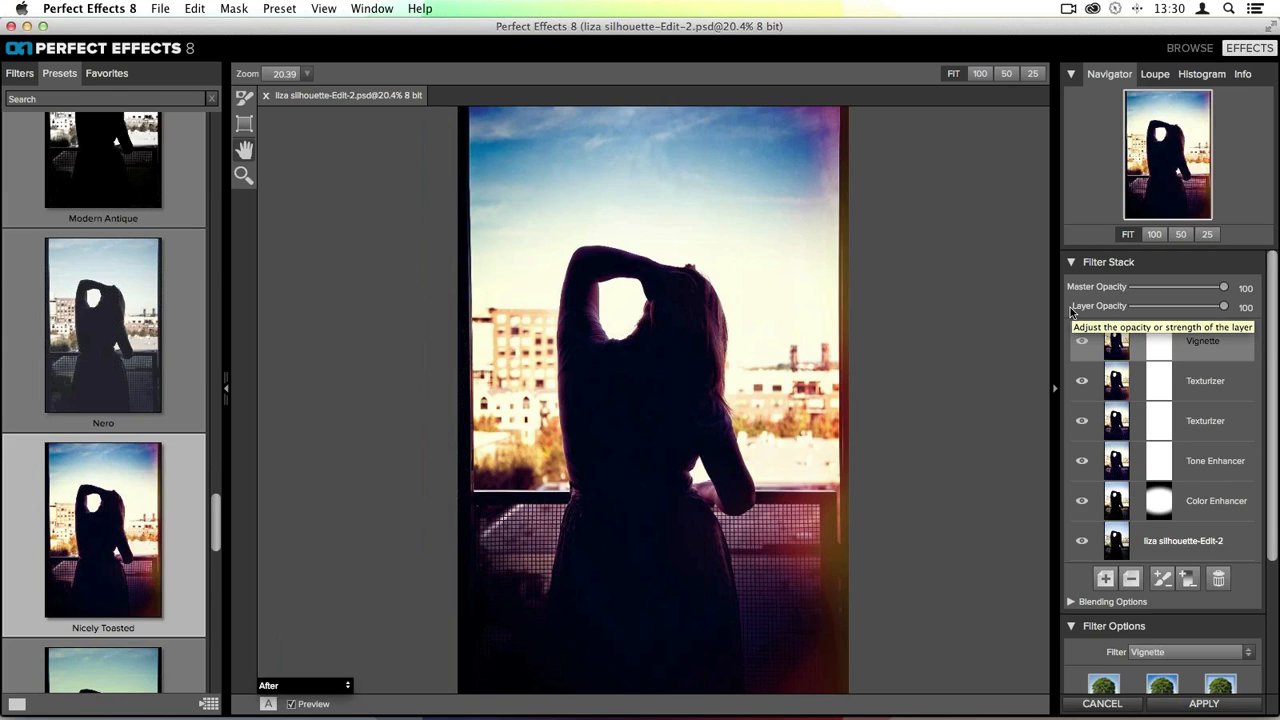
{"action": "key", "text": "super+z"}
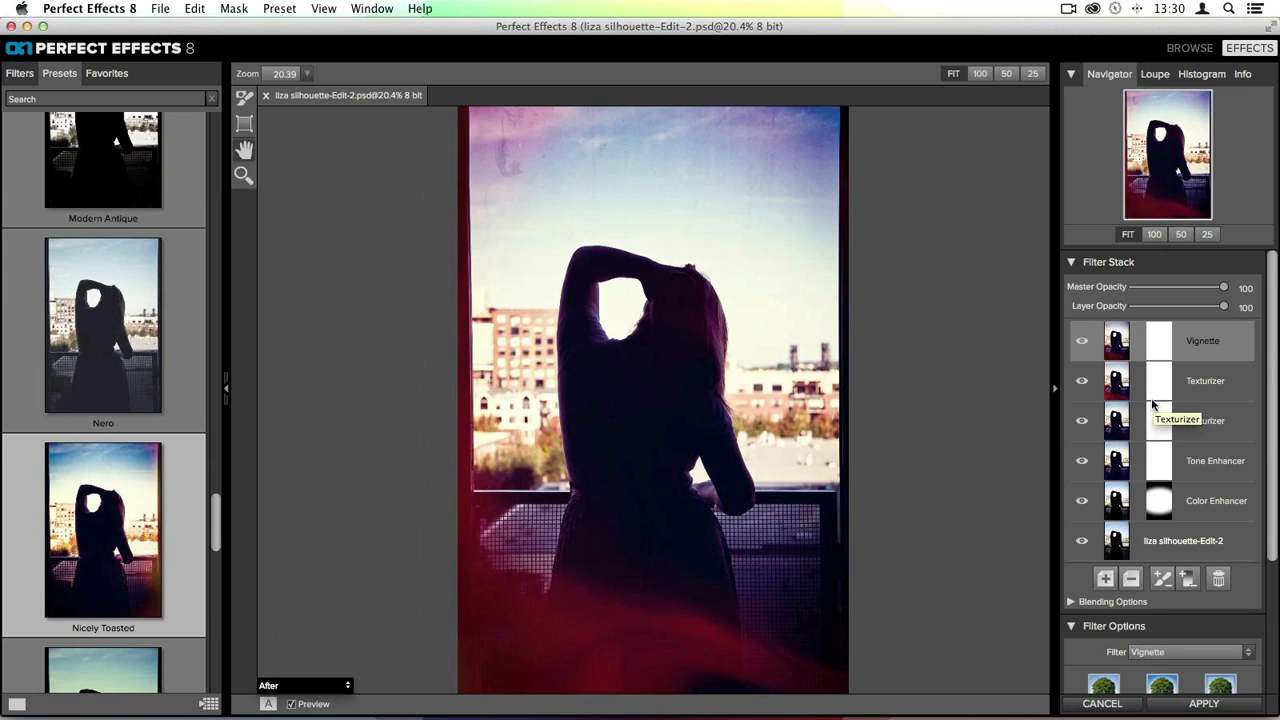
{"action": "key", "text": "super+z"}
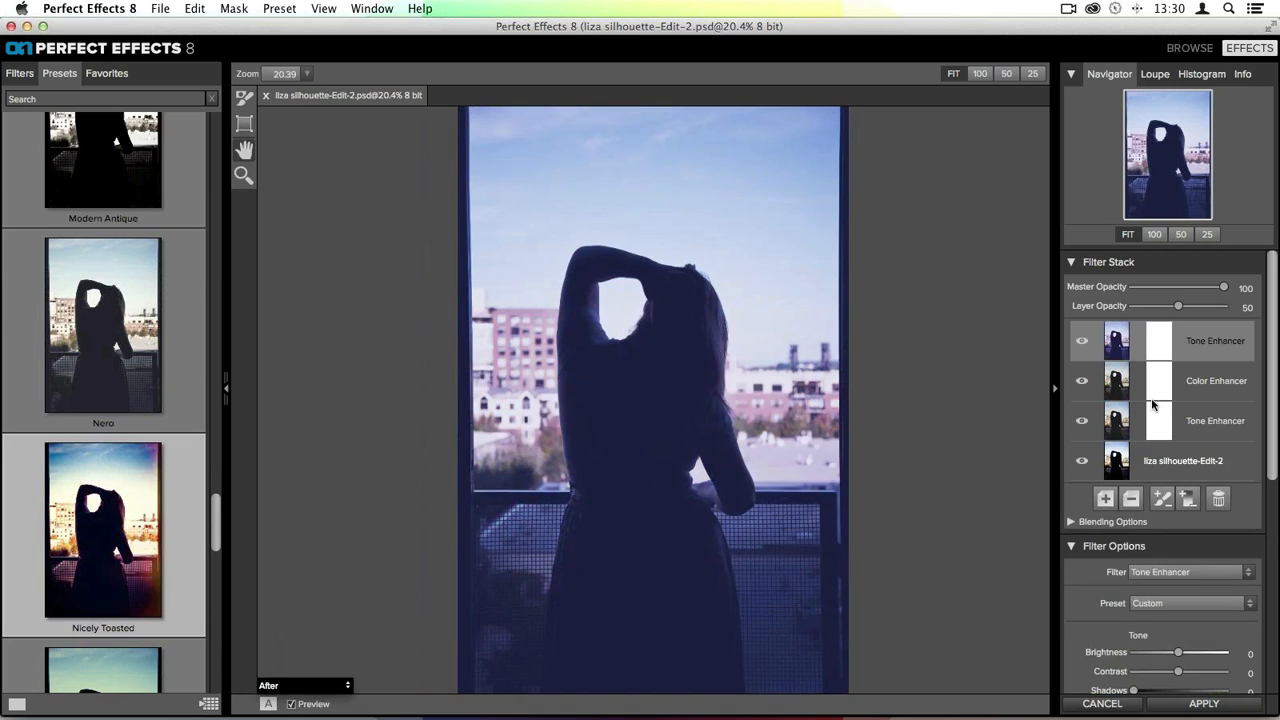
{"action": "key", "text": "super+z"}
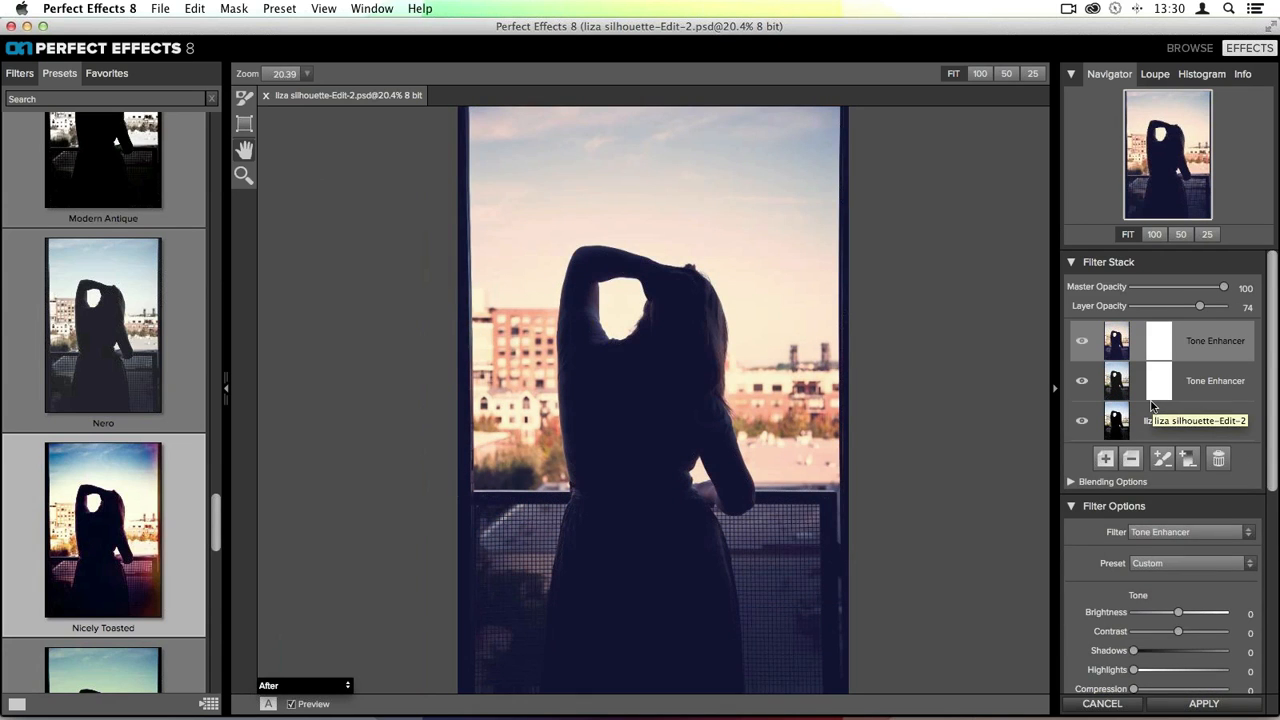
{"action": "key", "text": "super+z"}
{"action": "key", "text": "super+z"}
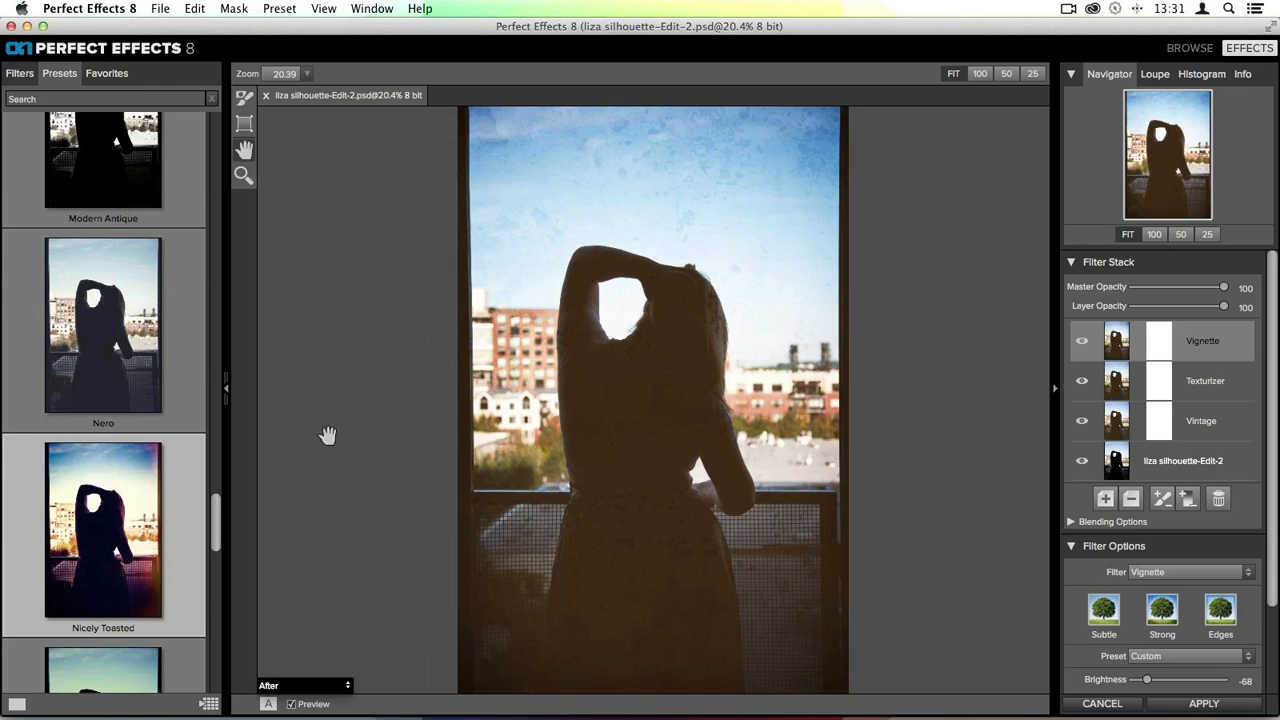
- Apply the Nicely Toasted preset and flag the Nero preset
{"action": "left_click", "coordinate": [163, 543]}
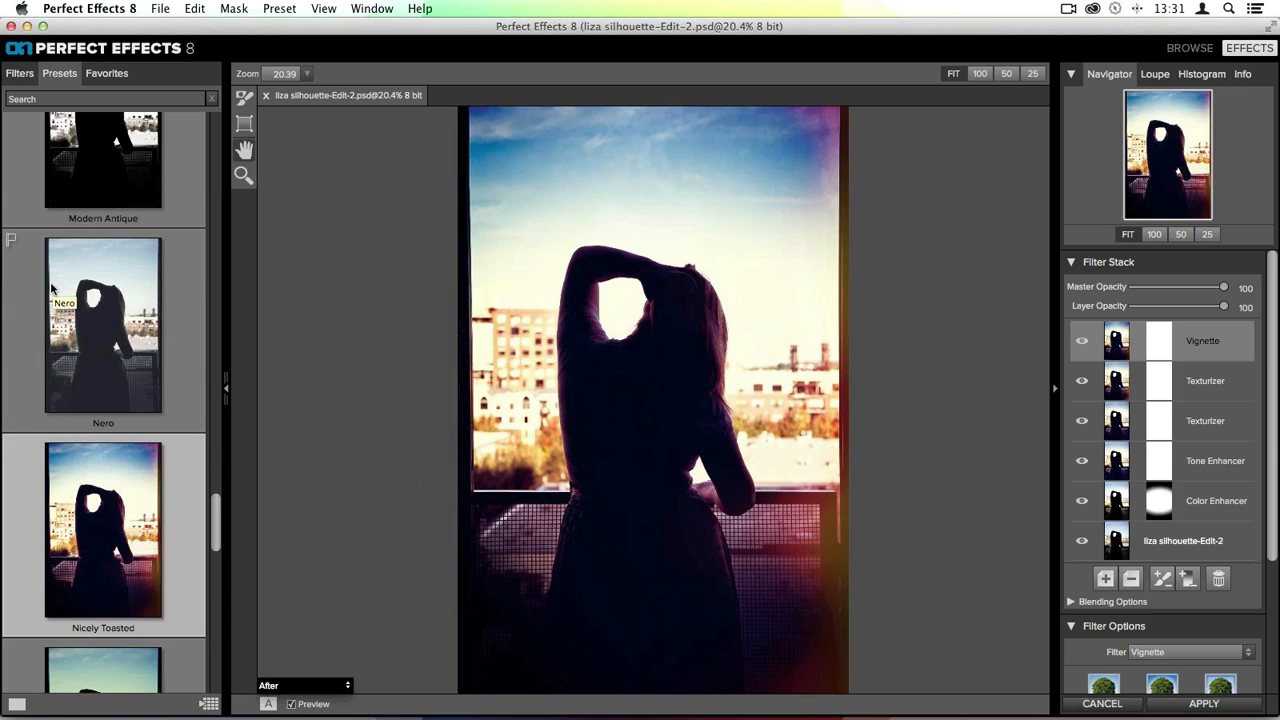
{"action": "left_click", "coordinate": [14, 243]}
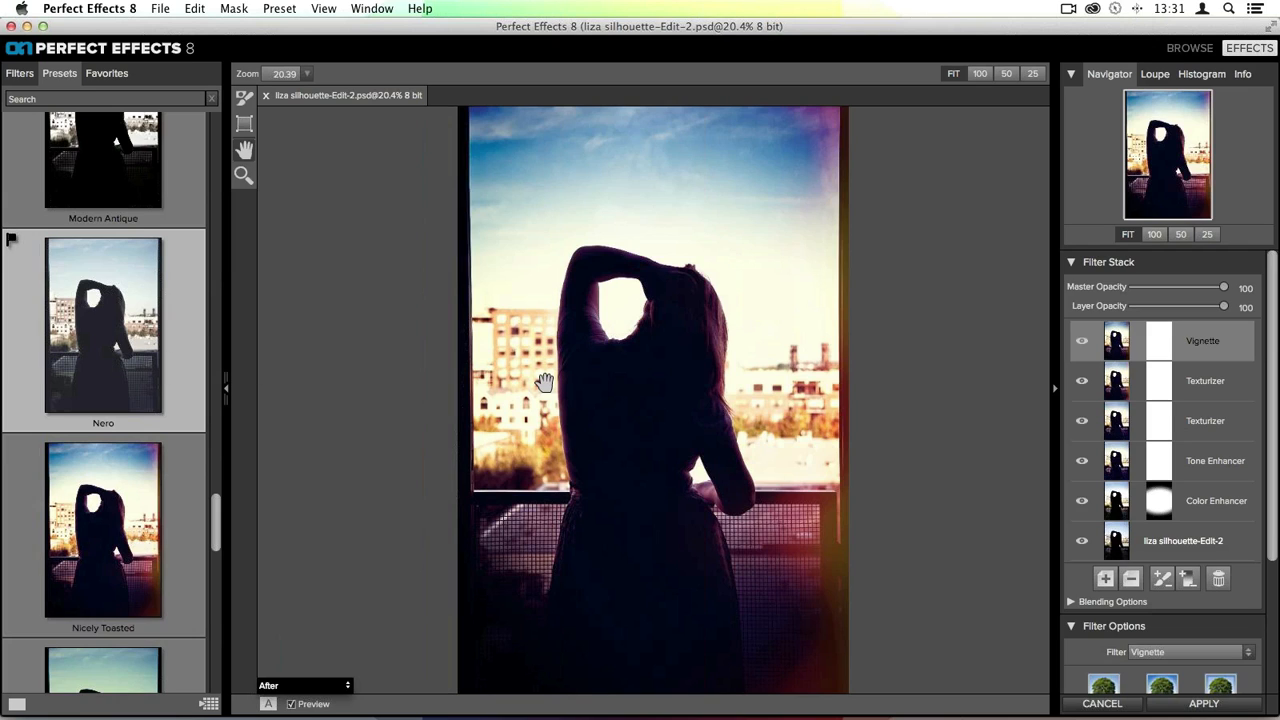
- Add an empty layer to the filter stack and insert the Nero preset into it
{"action": "left_click", "coordinate": [1104, 579]}
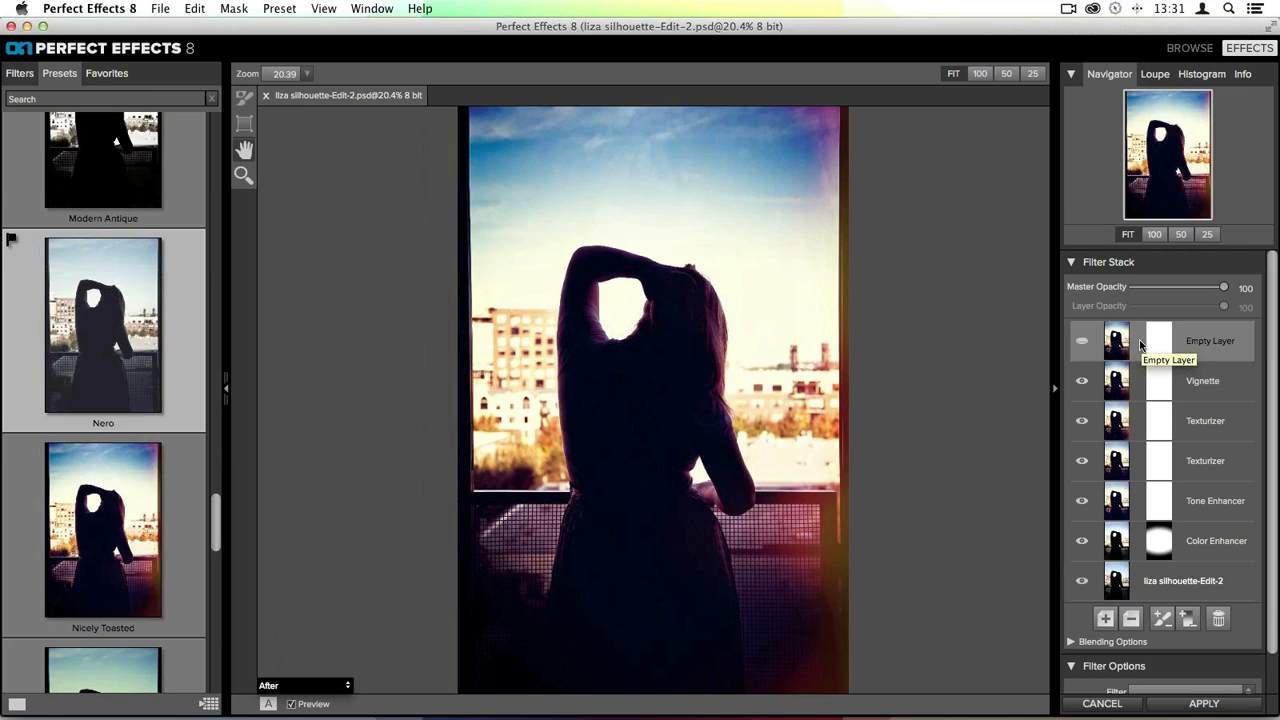
{"action": "right_click", "coordinate": [103, 333]}
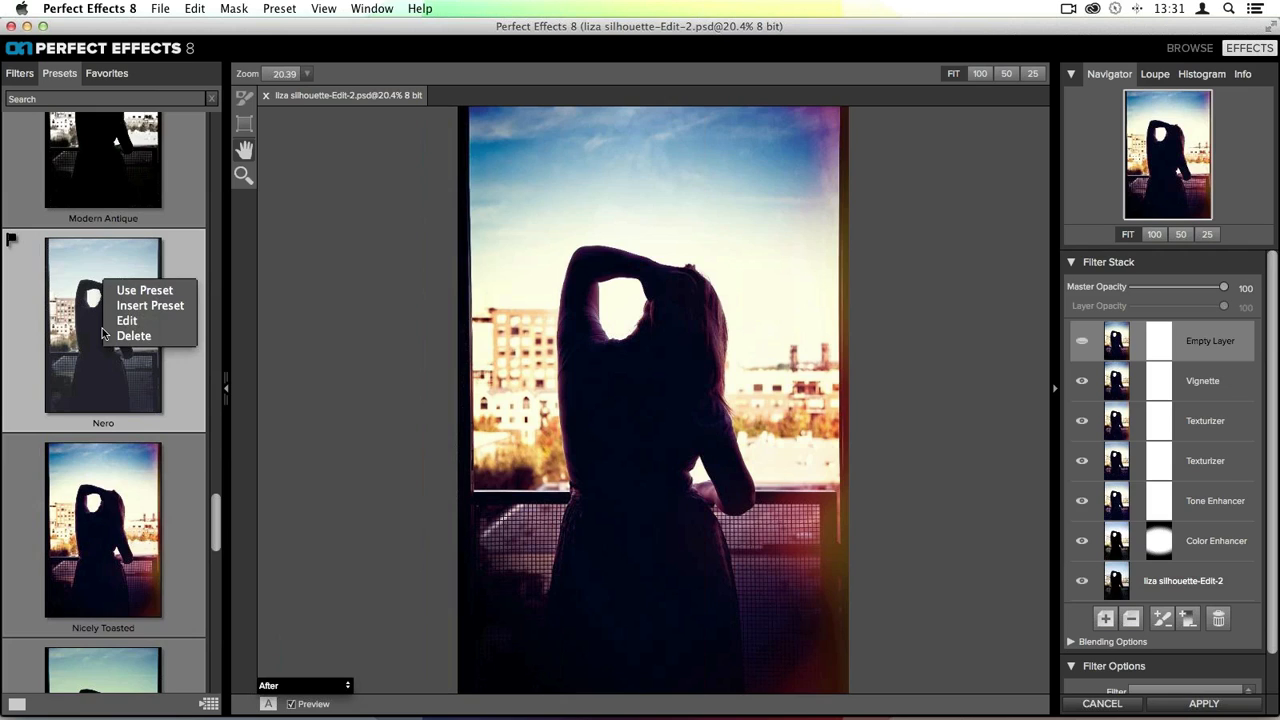
{"action": "left_click", "coordinate": [150, 305]}
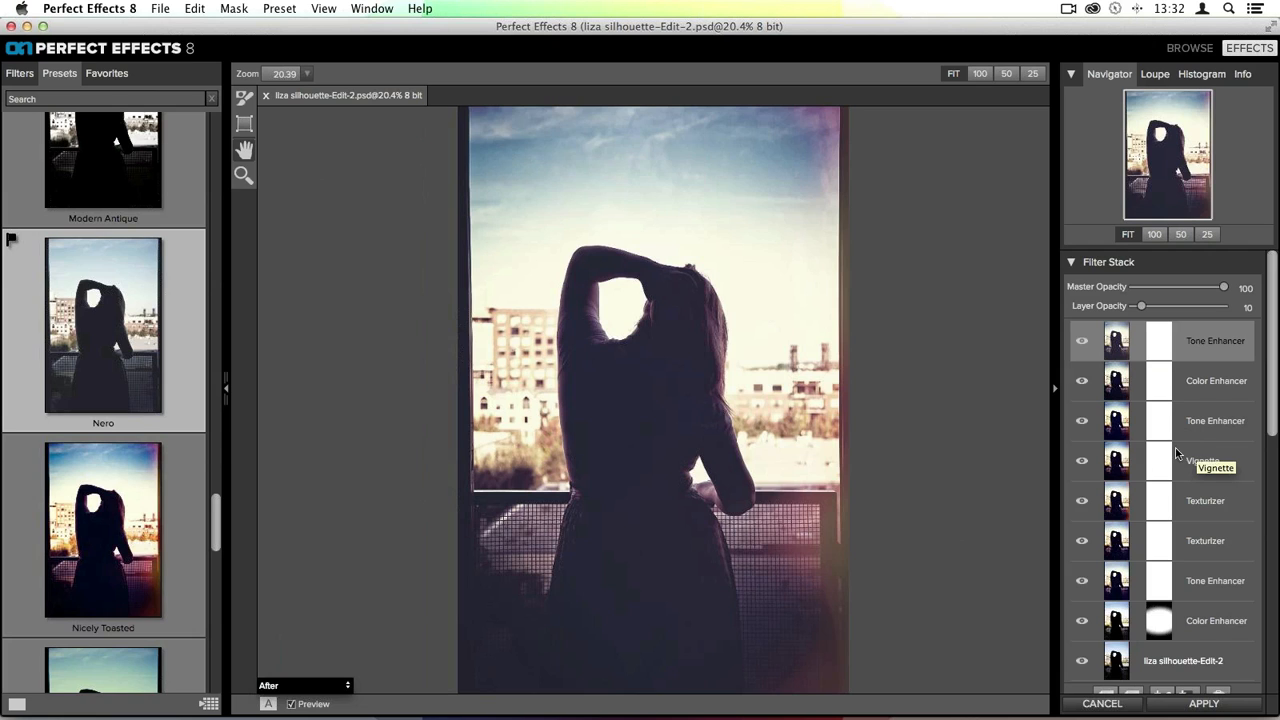
- Compare the two Texturizer layers by toggling their visibility, leaving the upper one hidden and selected
{"action": "scroll", "coordinate": [1124, 496], "scroll_direction": "down", "scroll_amount": 3}
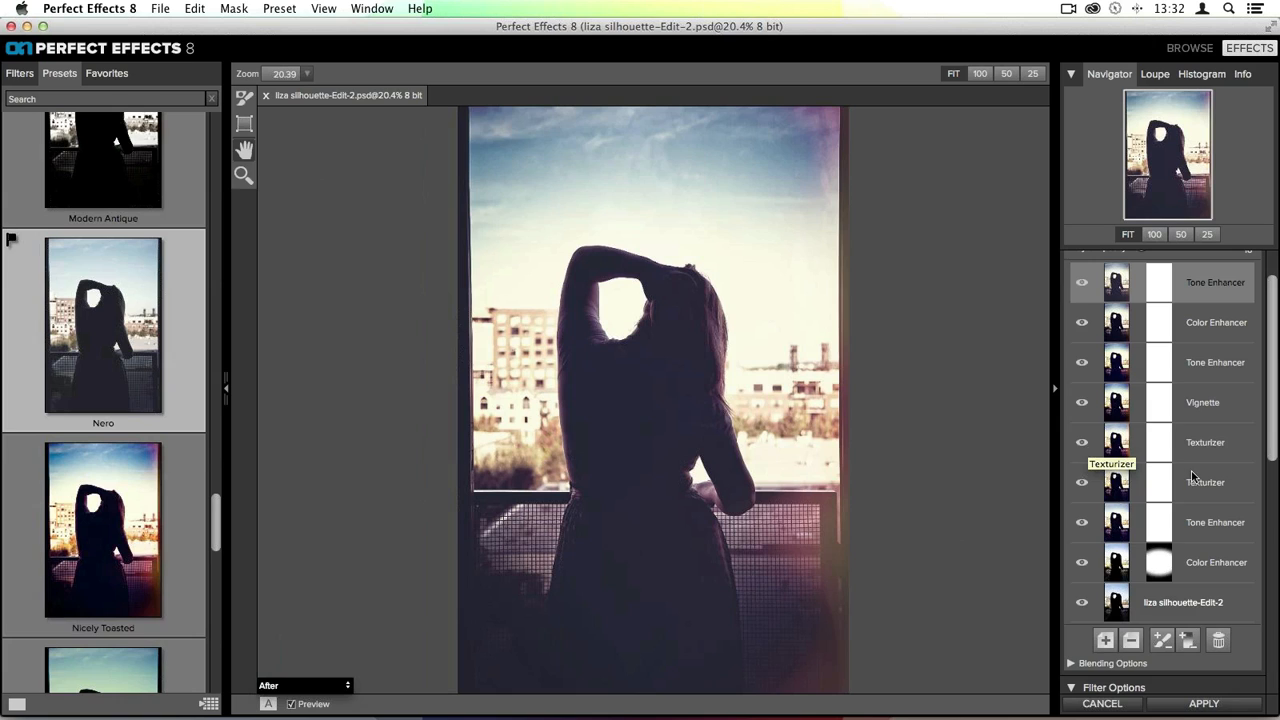
{"action": "left_click", "coordinate": [1082, 443]}
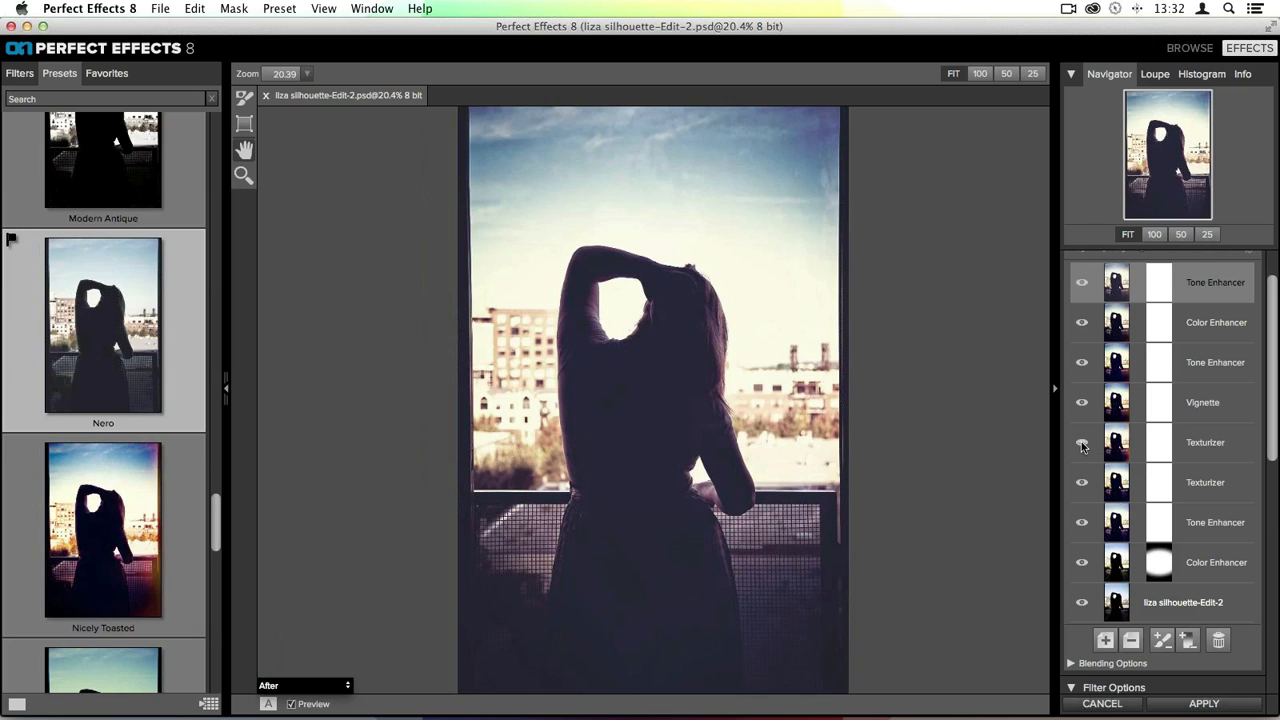
{"action": "left_click", "coordinate": [1082, 443]}
{"action": "left_click", "coordinate": [1082, 443]}
{"action": "left_click", "coordinate": [1081, 483]}
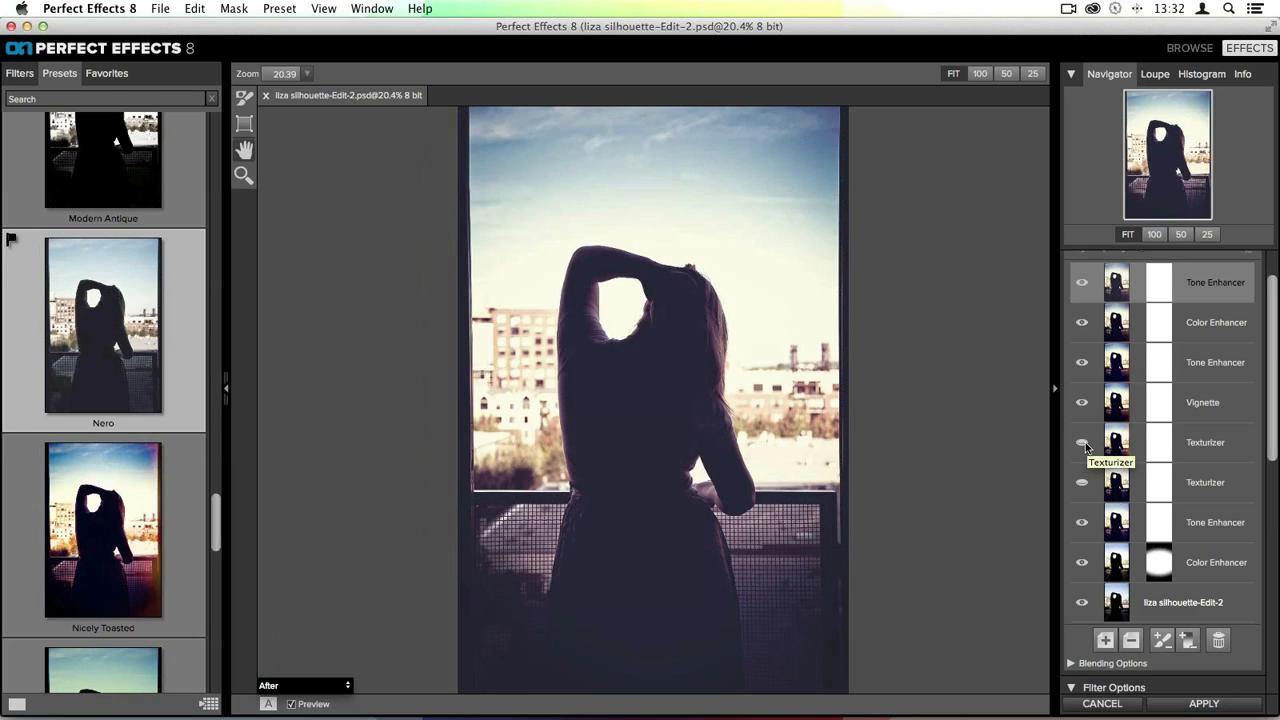
{"action": "left_click", "coordinate": [1083, 442]}
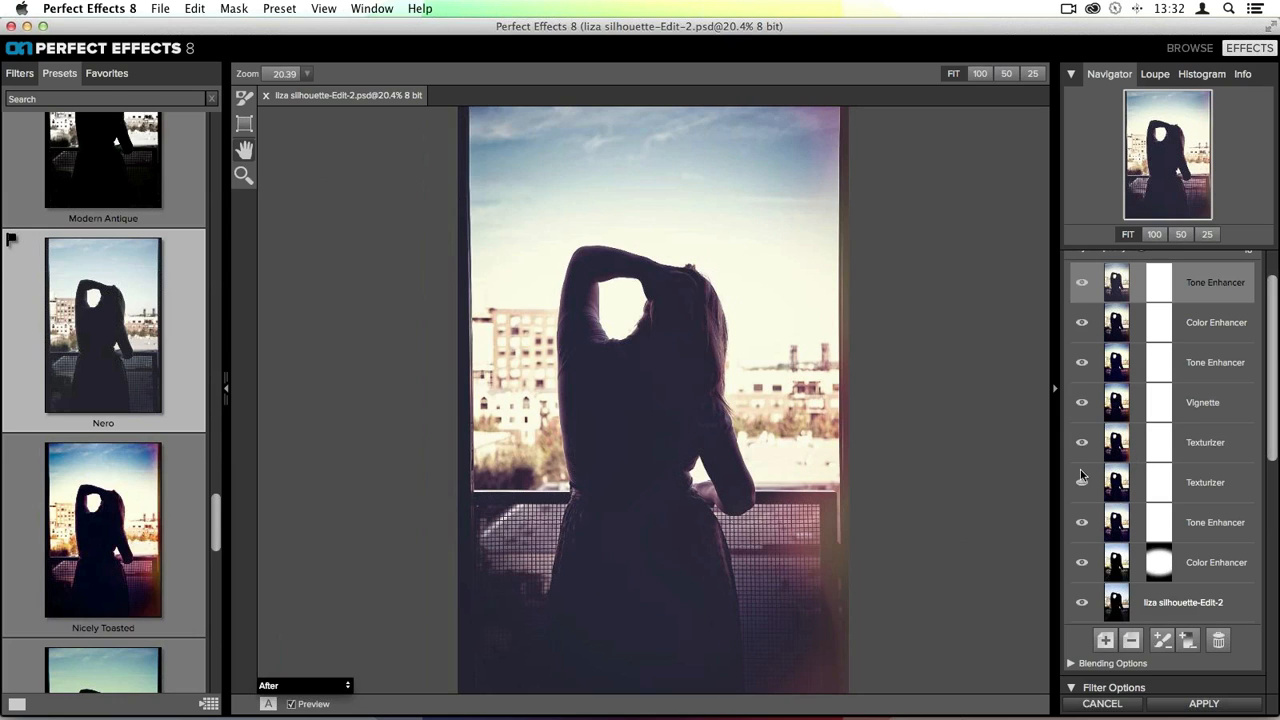
{"action": "left_click", "coordinate": [1081, 483]}
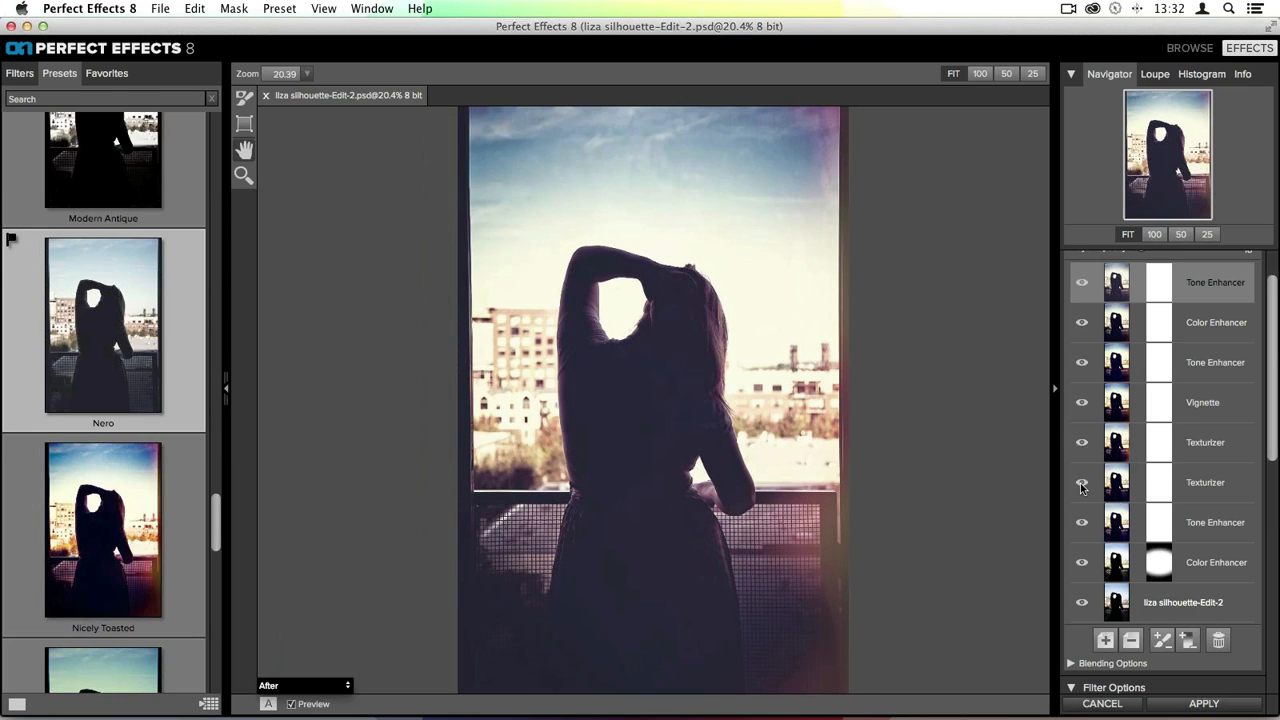
{"action": "left_click", "coordinate": [1083, 443]}
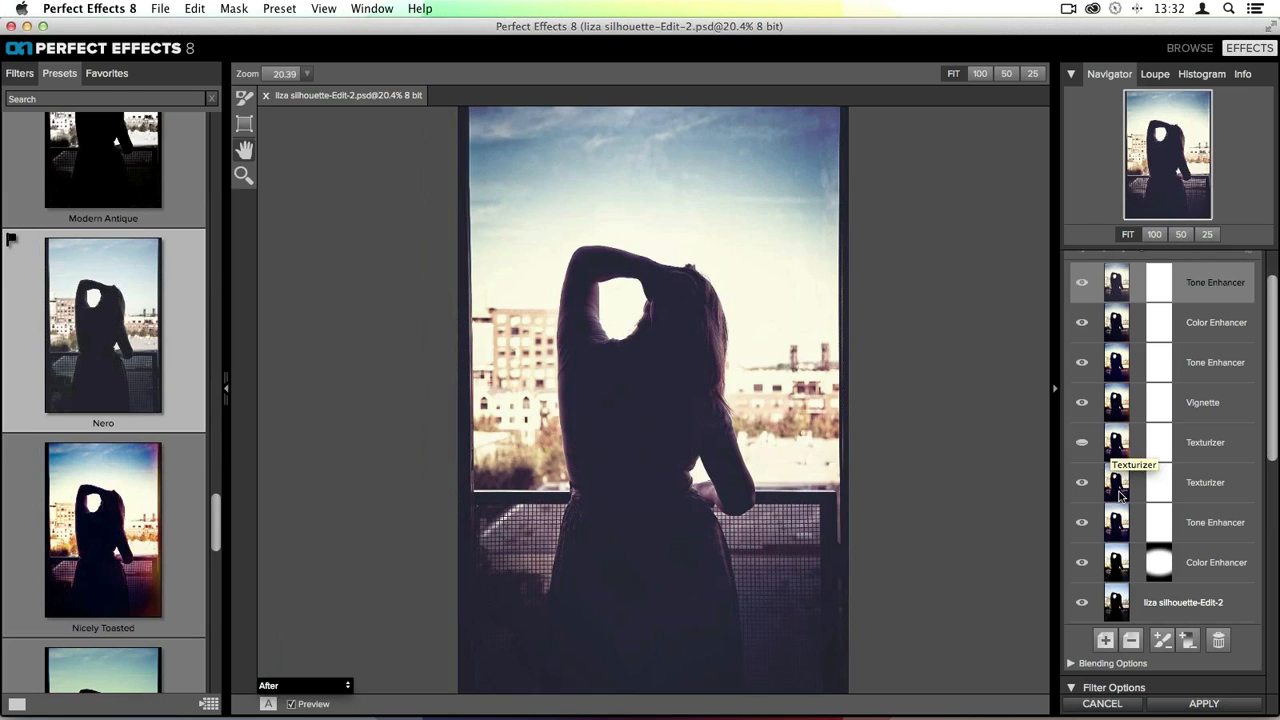
{"action": "left_click", "coordinate": [1140, 442]}
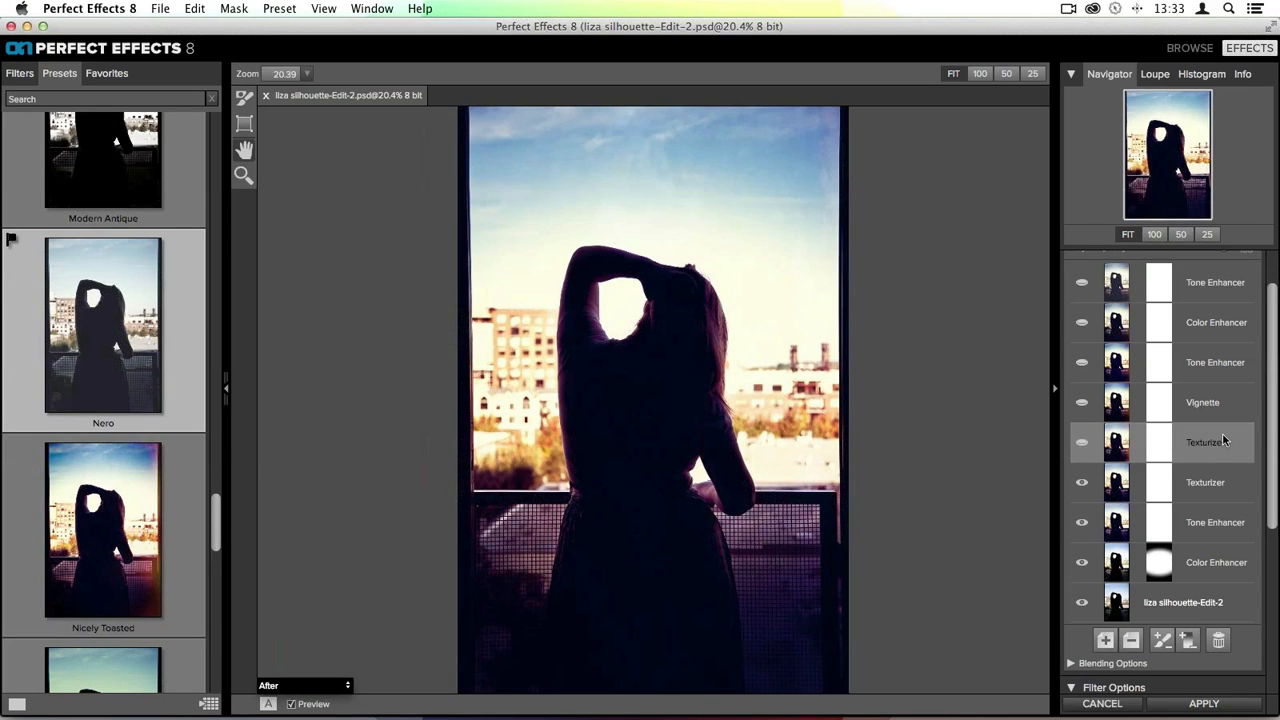
- Remove the hidden Texturizer layer from the stack and set the remaining Texturizer layer's opacity to 34
{"action": "scroll", "coordinate": [1100, 305], "scroll_direction": "up", "scroll_amount": 2}
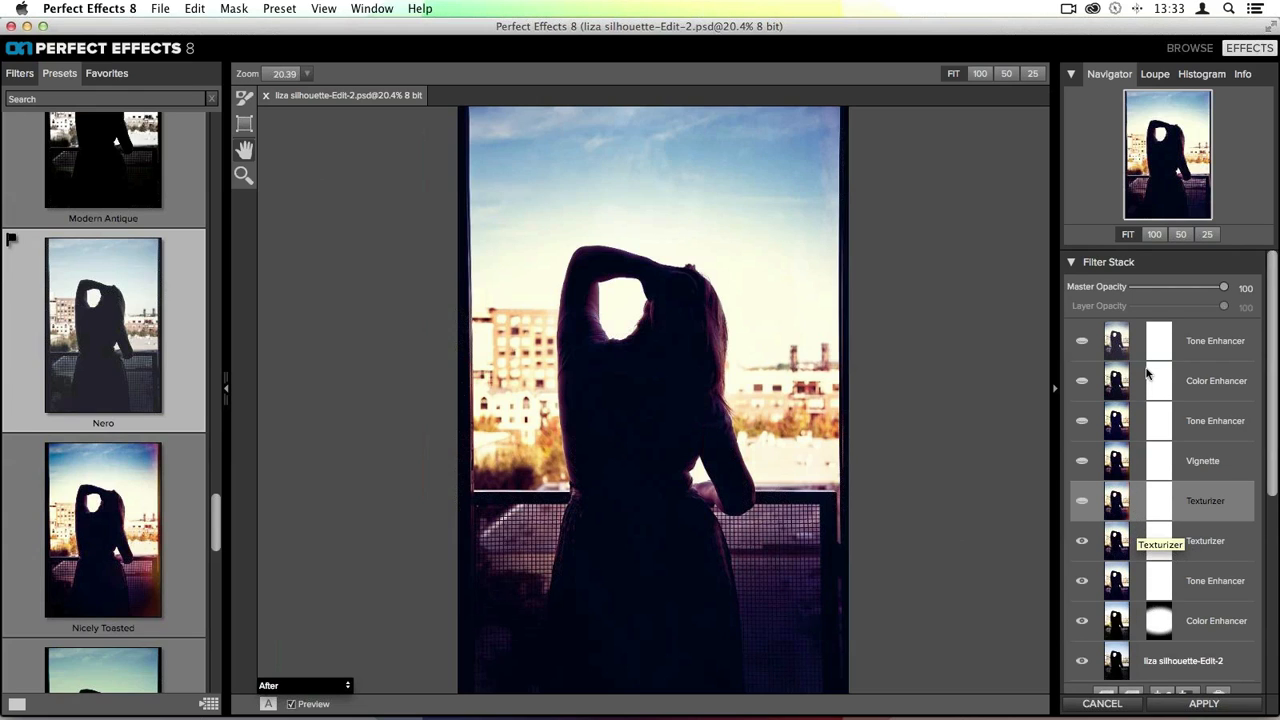
{"action": "scroll", "coordinate": [1148, 380], "scroll_direction": "down", "scroll_amount": 3}
{"action": "left_click", "coordinate": [1130, 582]}
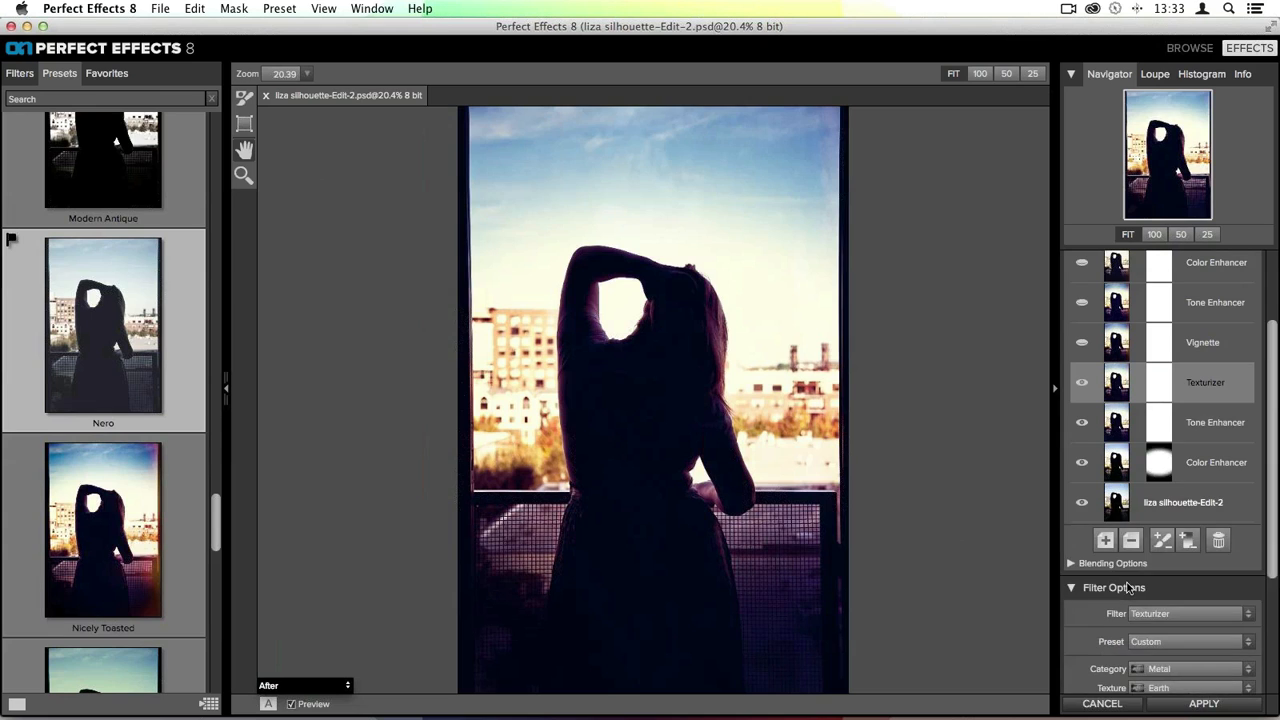
{"action": "scroll", "coordinate": [1136, 372], "scroll_direction": "up", "scroll_amount": 3}
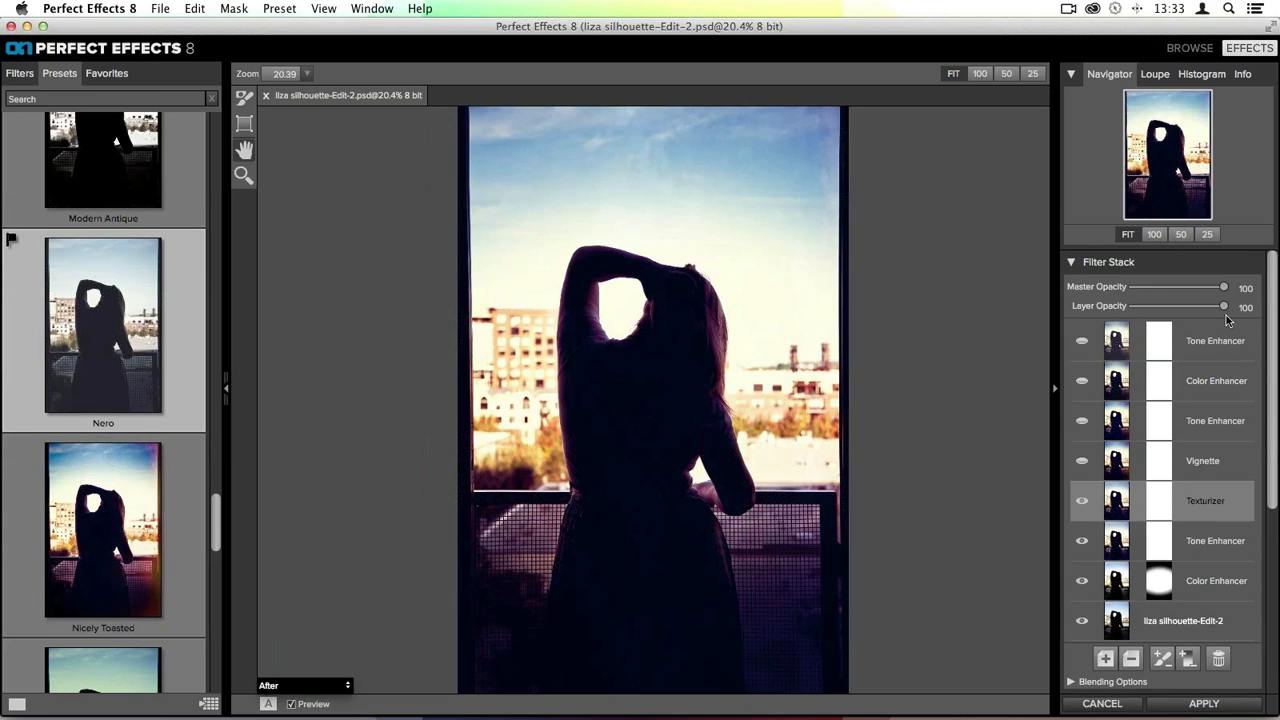
{"action": "left_click_drag", "start_coordinate": [1224, 307], "coordinate": [1164, 310]}
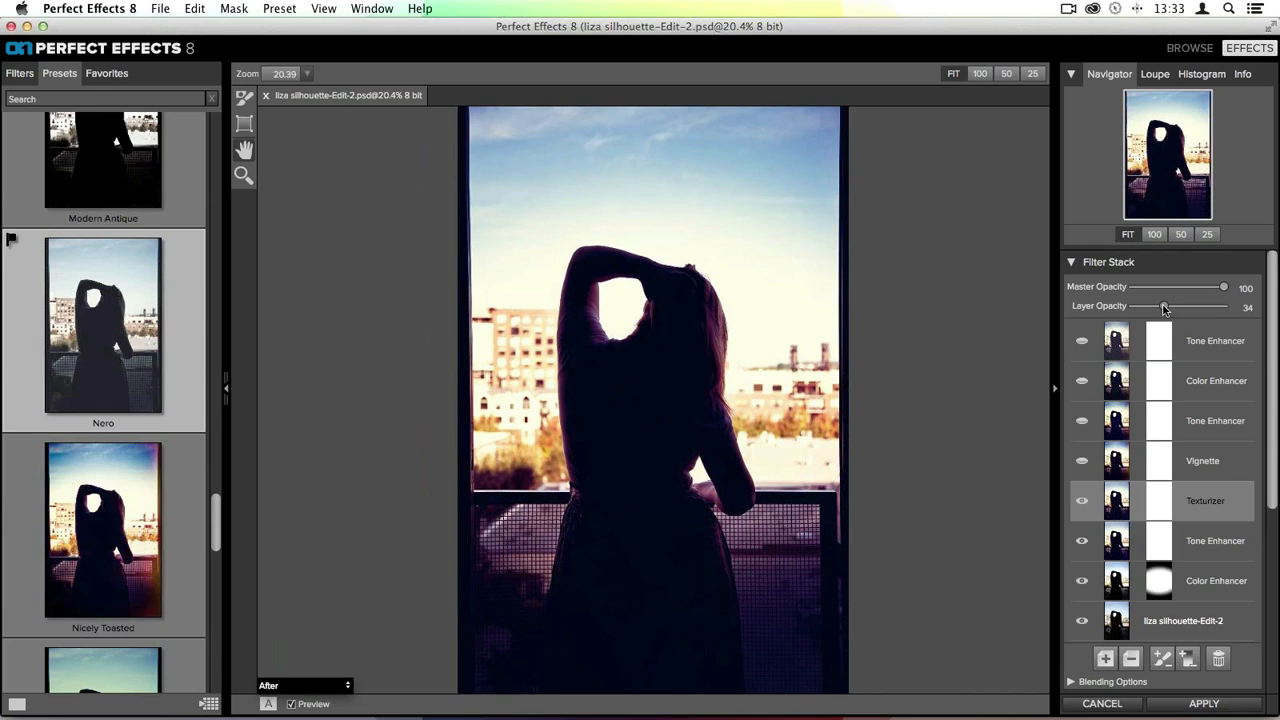
- Start a new preset from the current filter stack and name it Faded Film Look
{"action": "left_click", "coordinate": [1126, 344]}
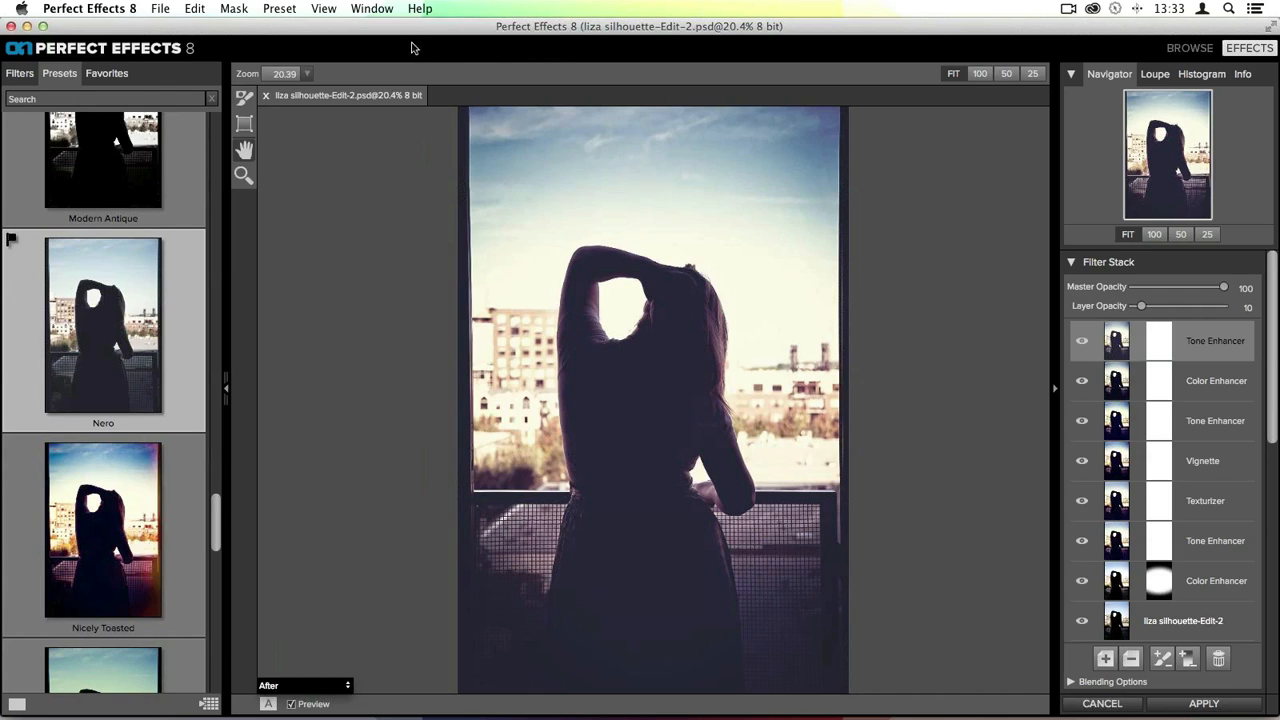
{"action": "left_click", "coordinate": [280, 9]}
{"action": "left_click", "coordinate": [292, 28]}
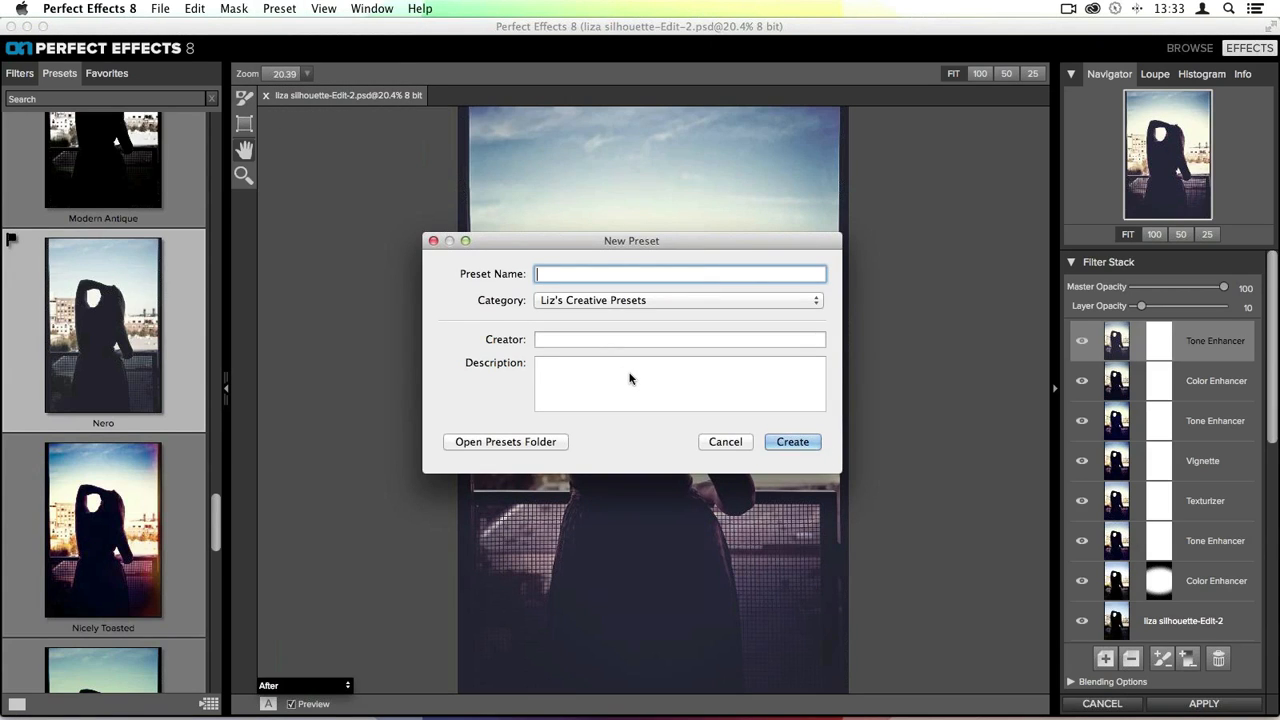
{"action": "type", "text": "Faded Film Look"}
- Create a new preset category called Liz's Film Presets for the preset
{"action": "left_click", "coordinate": [595, 302]}
{"action": "left_click", "coordinate": [578, 280]}
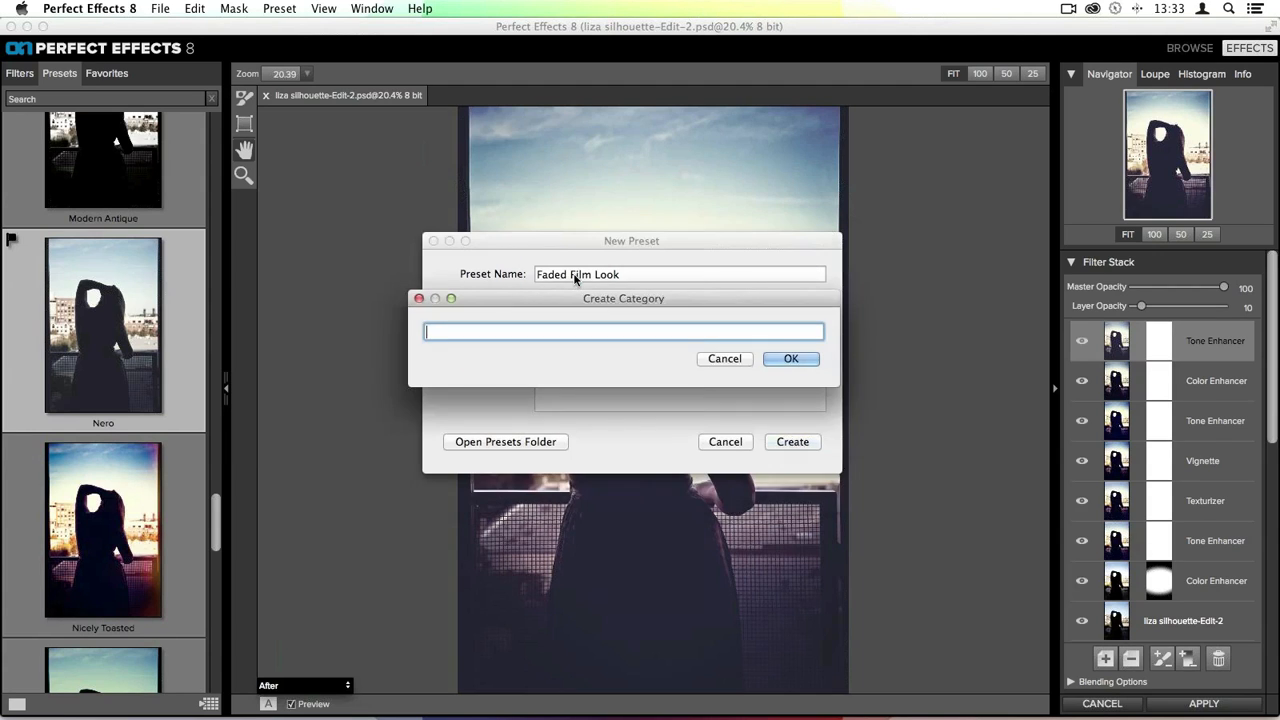
{"action": "type", "text": "Liz's Film Presets"}
{"action": "key", "text": "Return"}
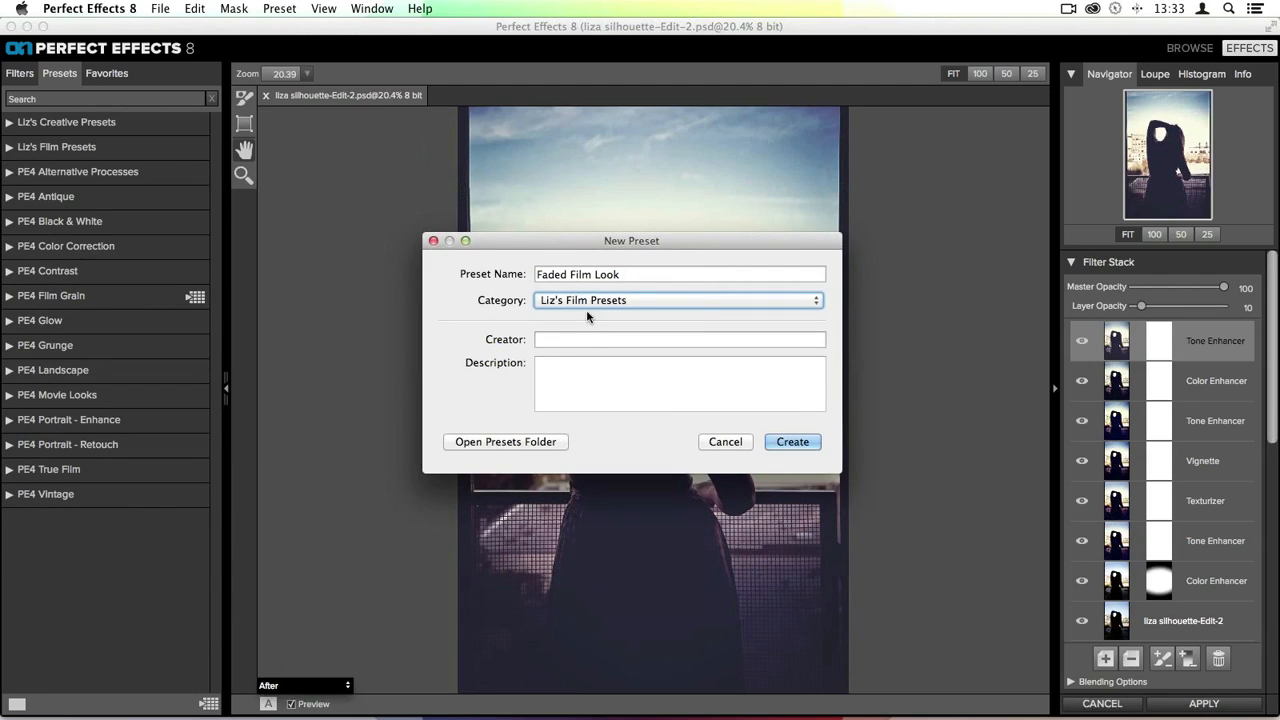
- Enter the creator's name and create the preset
{"action": "left_click", "coordinate": [583, 337]}
{"action": "type", "text": "liz"}
{"action": "key", "text": "Return"}
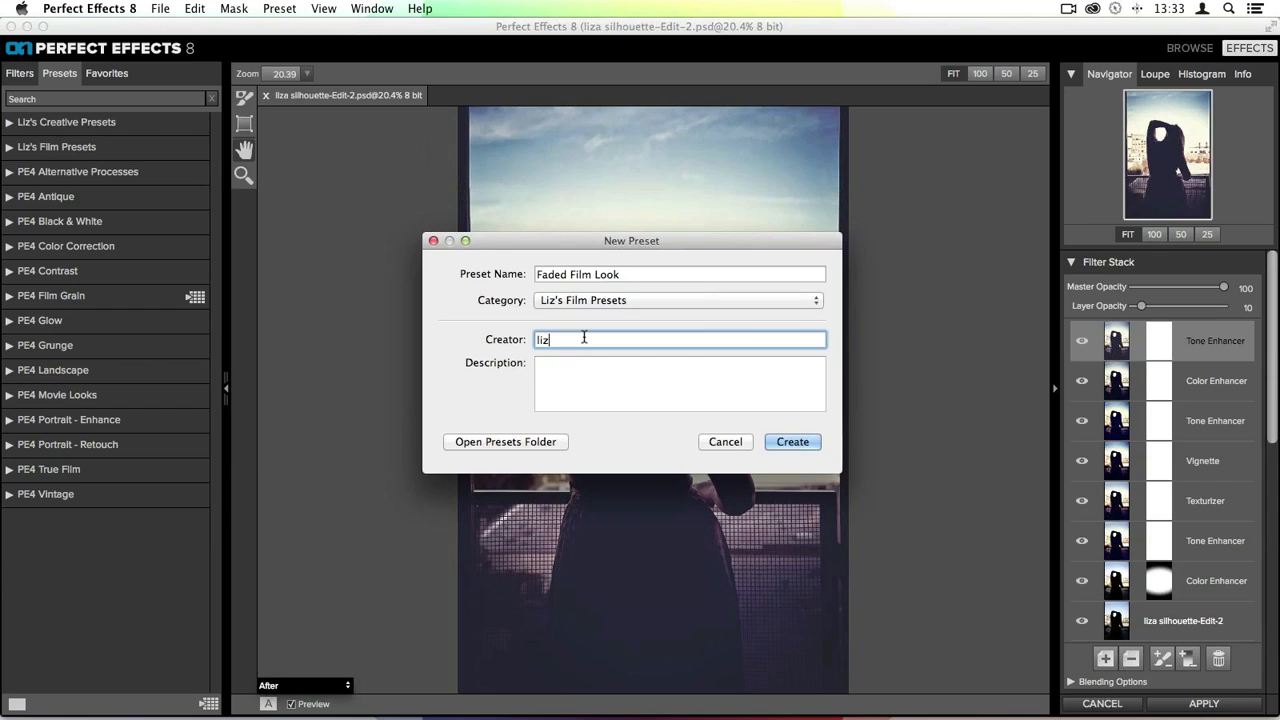
- Open the Liz's Film Presets and Liz's Creative Presets categories to view their saved presets
{"action": "left_click", "coordinate": [83, 150]}
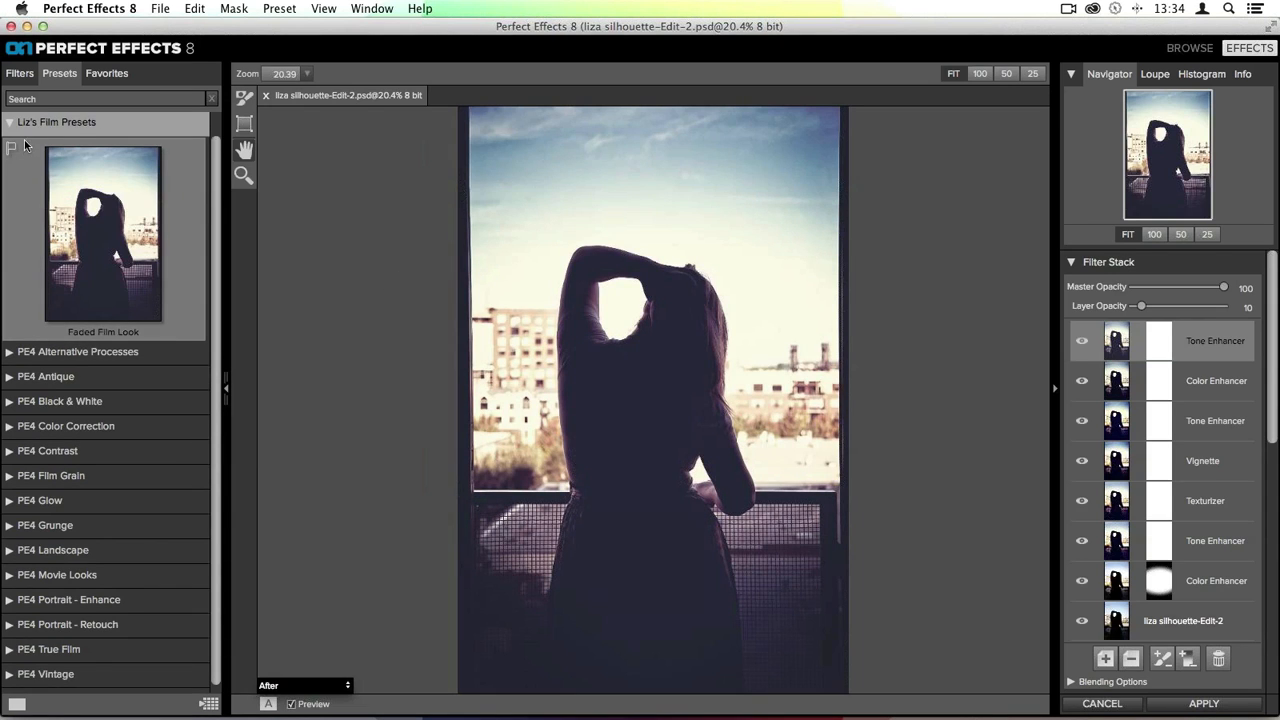
{"action": "scroll", "coordinate": [118, 219], "scroll_direction": "up", "scroll_amount": 1}
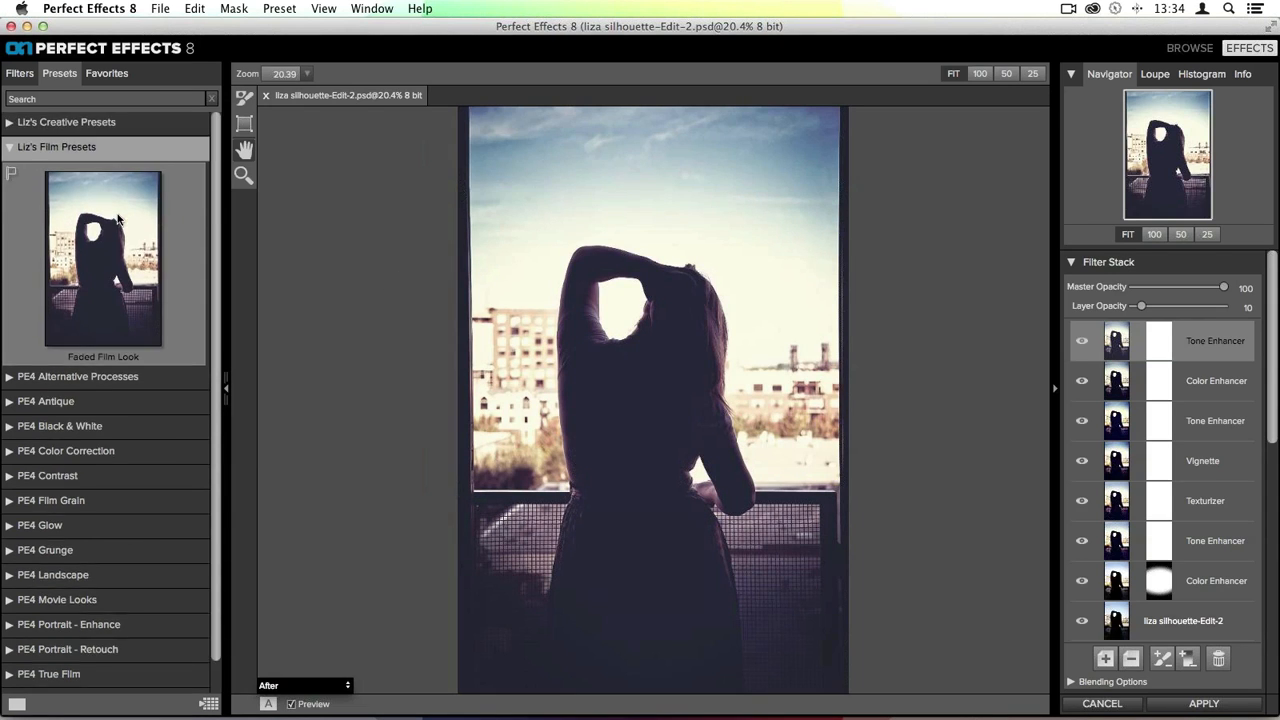
{"action": "left_click", "coordinate": [66, 125]}
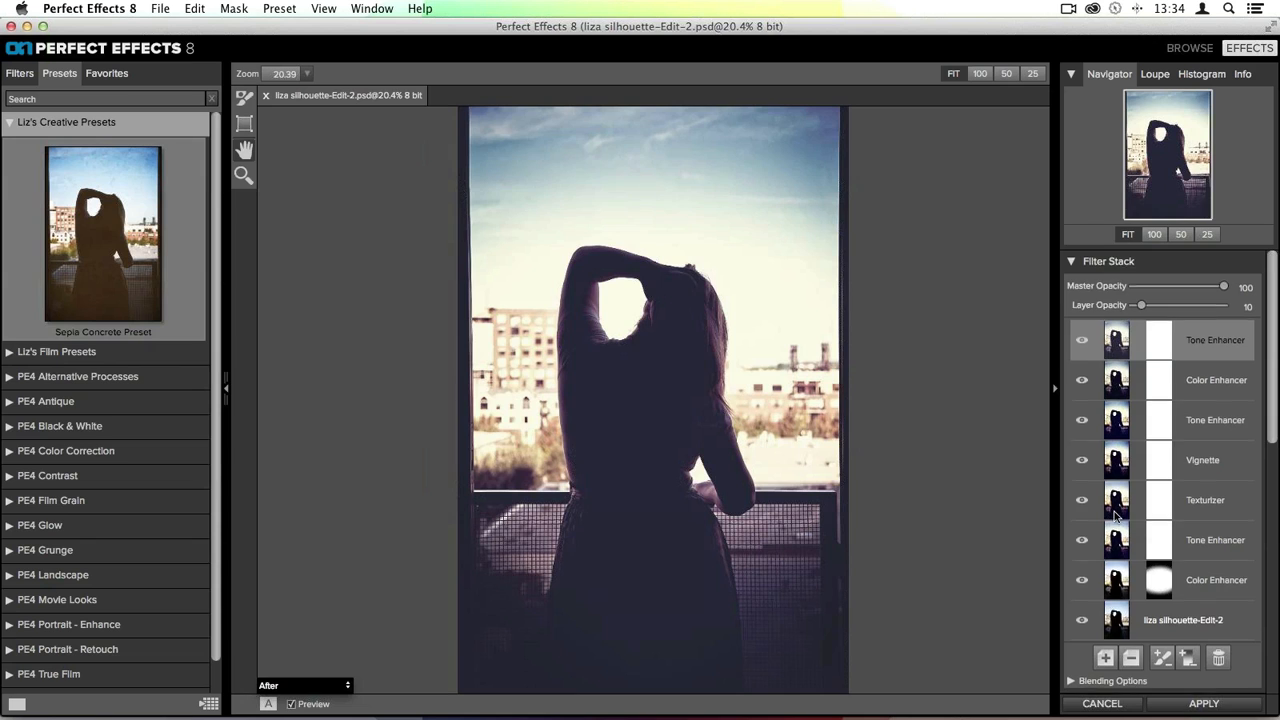
- Reset the filter stack and apply the Sepia Concrete Preset to the photo
{"action": "scroll", "coordinate": [1240, 528], "scroll_direction": "down", "scroll_amount": 5}
{"action": "key", "text": "super+j"}
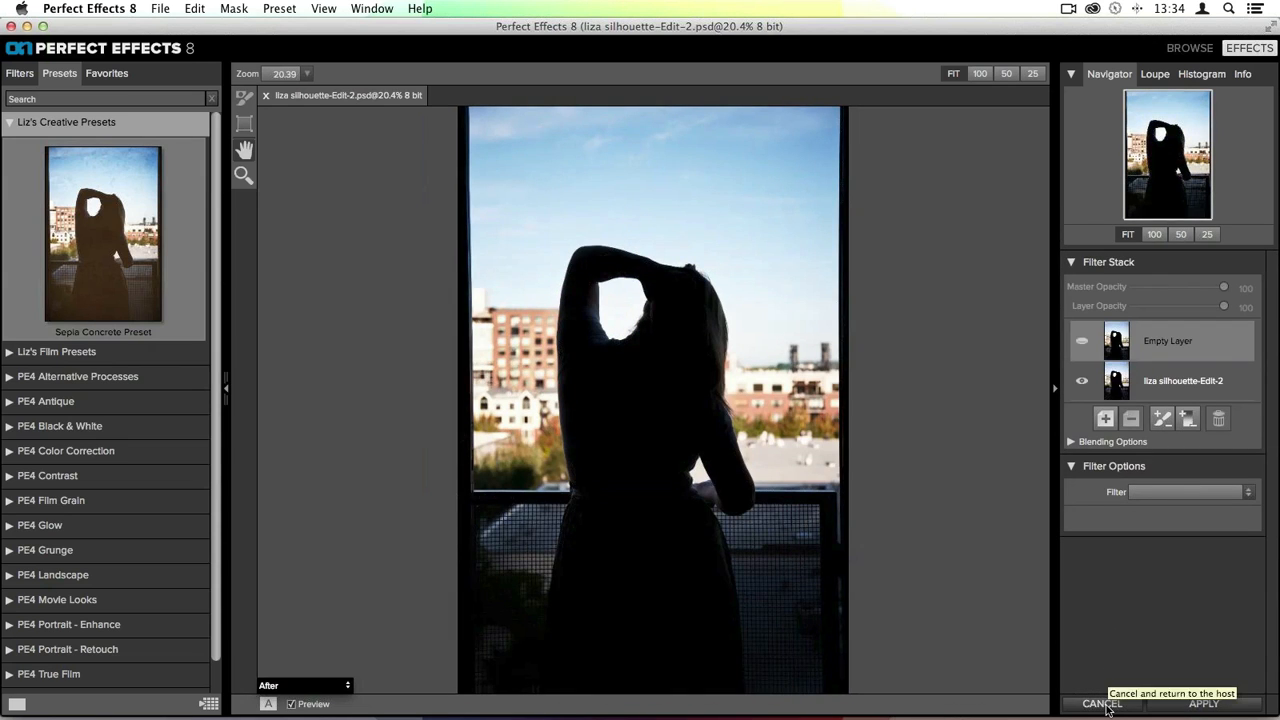
{"action": "left_click", "coordinate": [72, 195]}
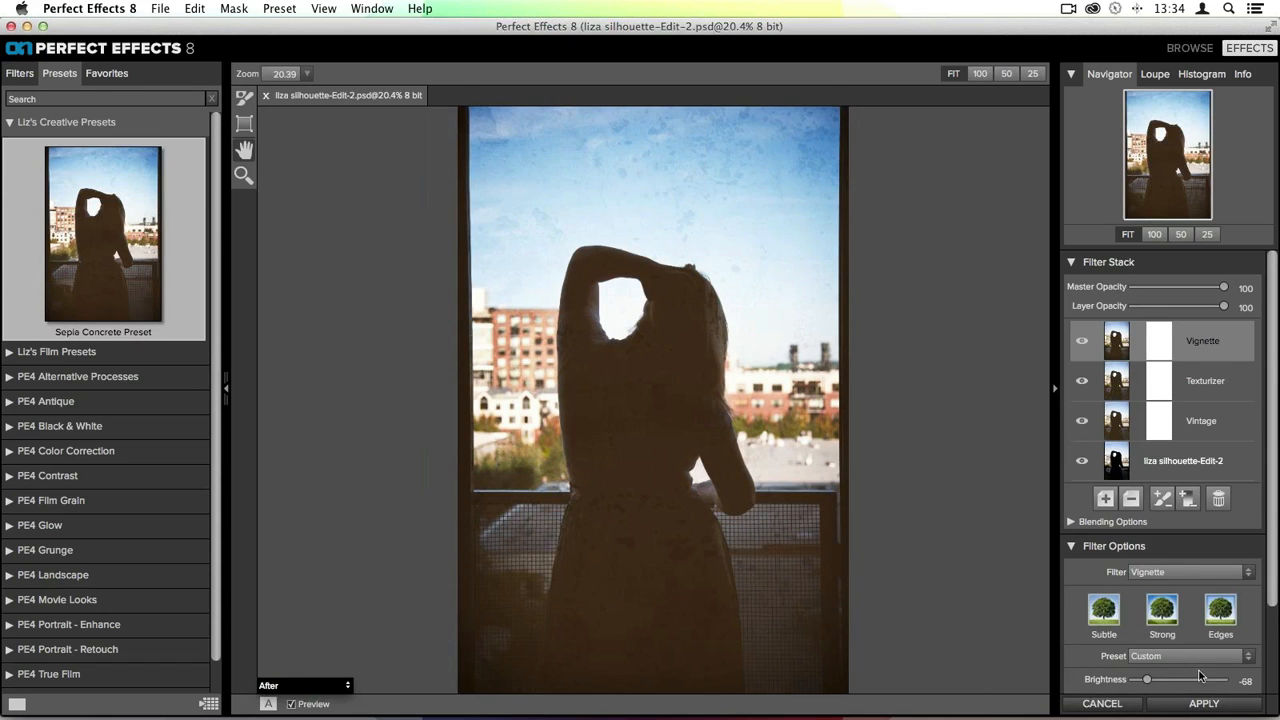
- Apply the effect to return the photo to Lightroom and view the library in grid view
{"action": "left_click", "coordinate": [1194, 710]}
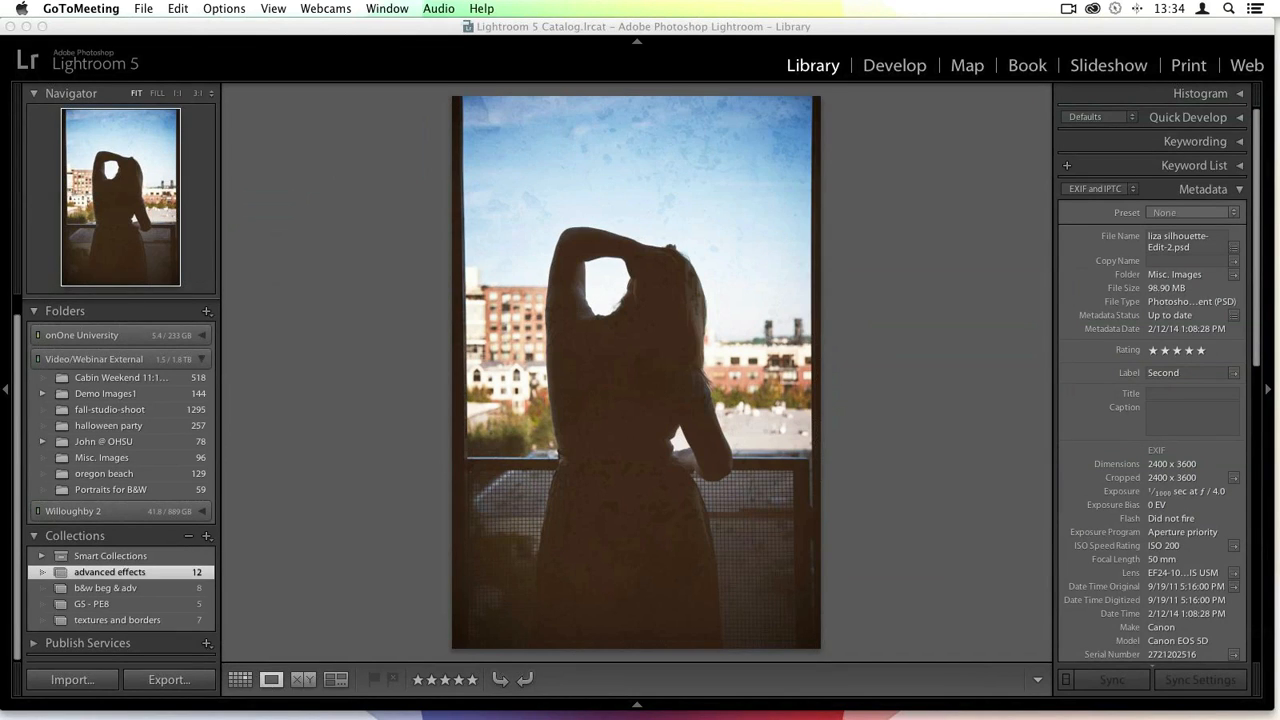
{"action": "left_click", "coordinate": [874, 40]}
{"action": "key", "text": "g"}
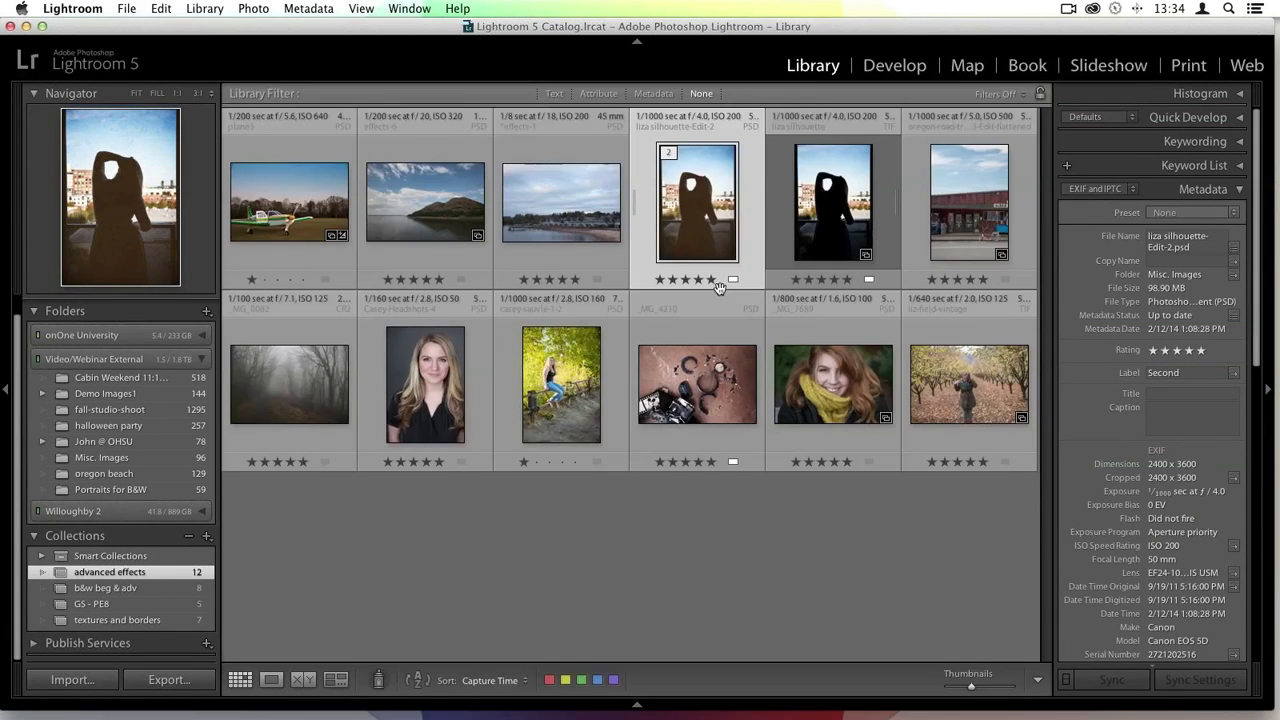
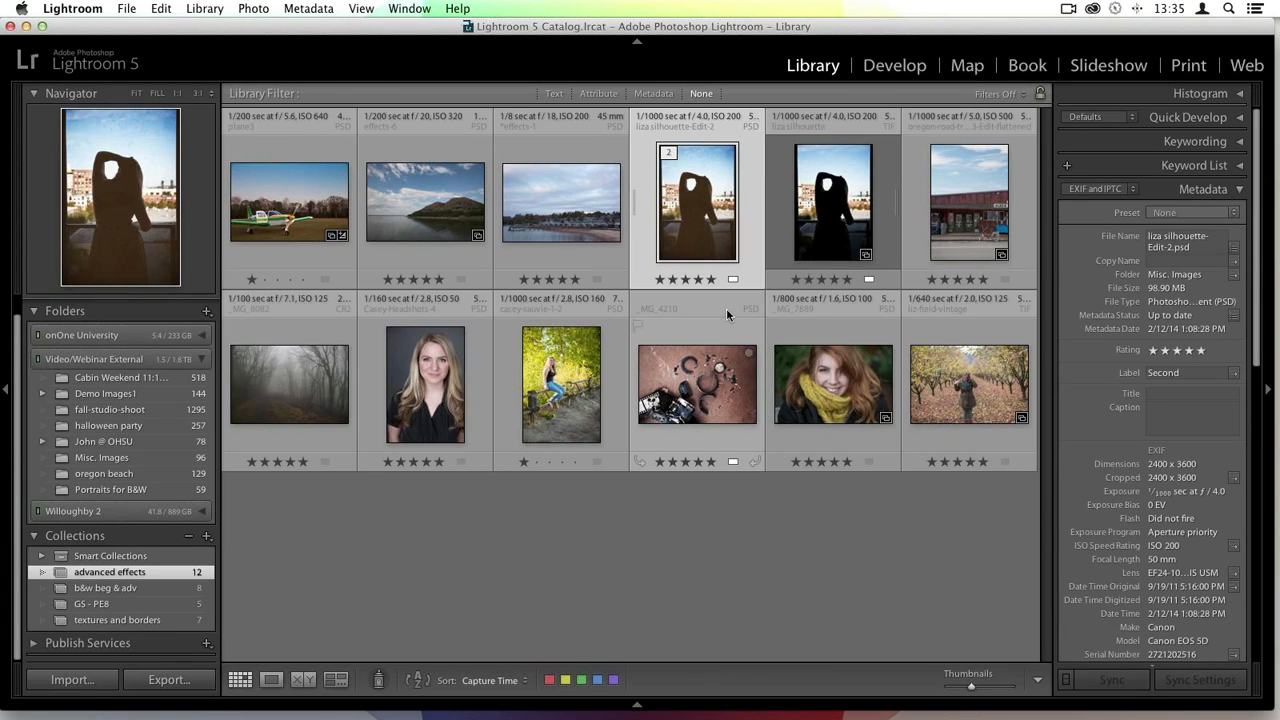
- Page through the collection's photos in loupe view and return to the grid
{"action": "double_click", "coordinate": [426, 236]}
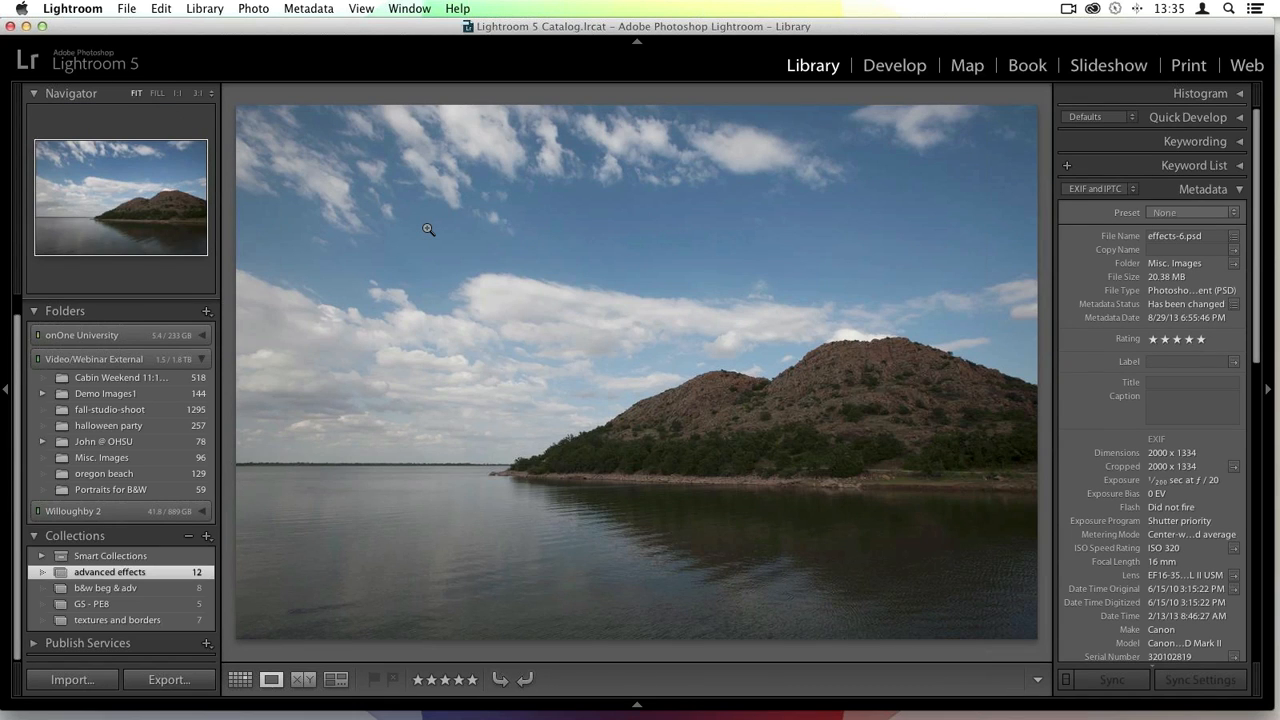
{"action": "key", "text": "Right"}
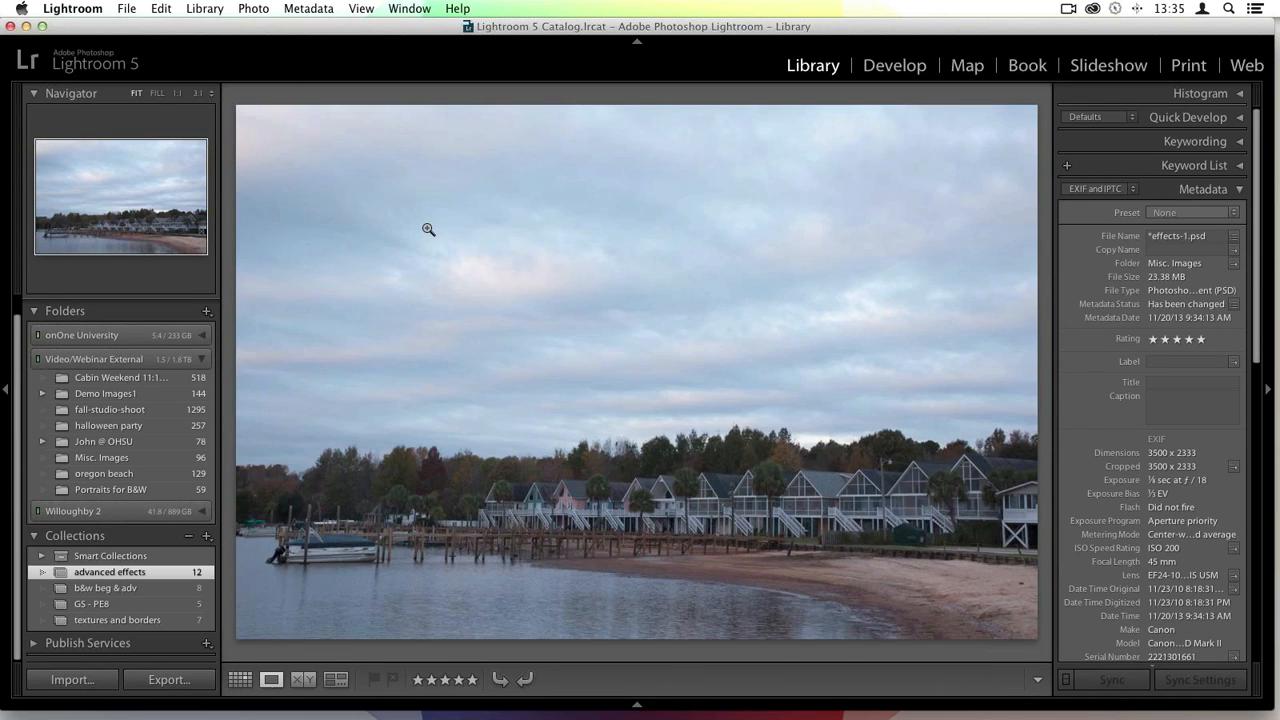
{"action": "key", "text": "Left"}
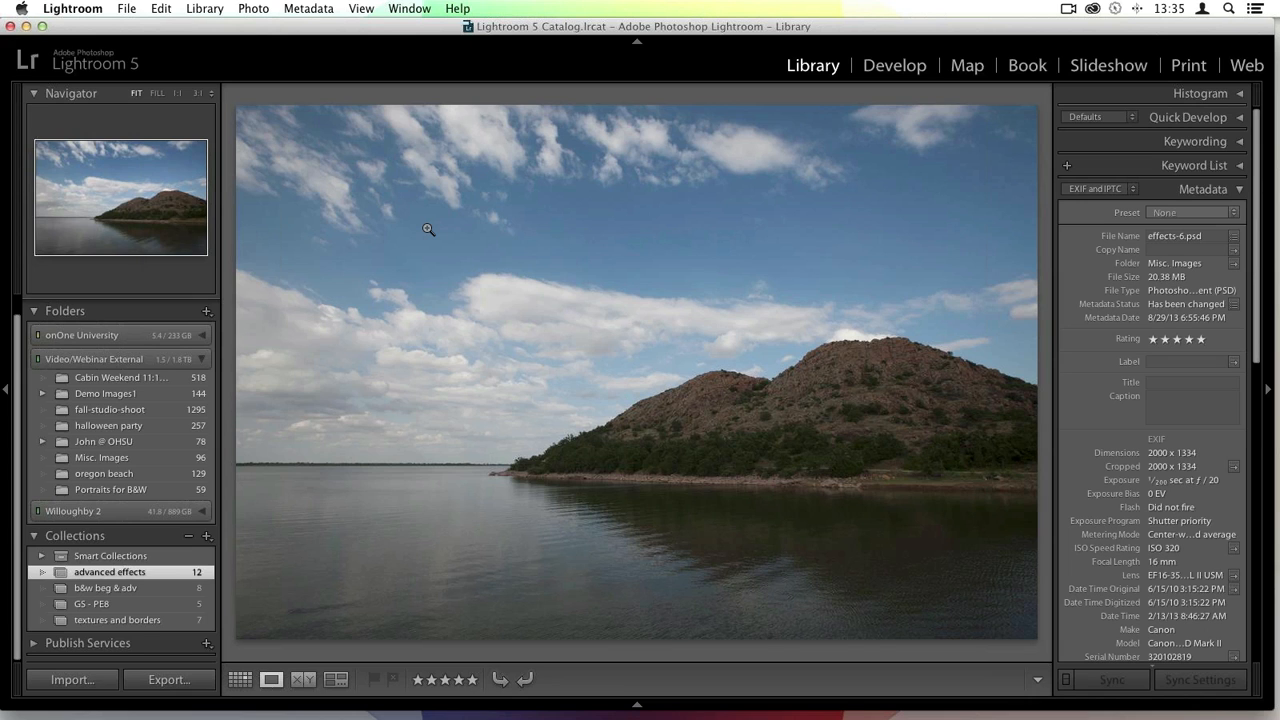
{"action": "key", "text": "Right"}
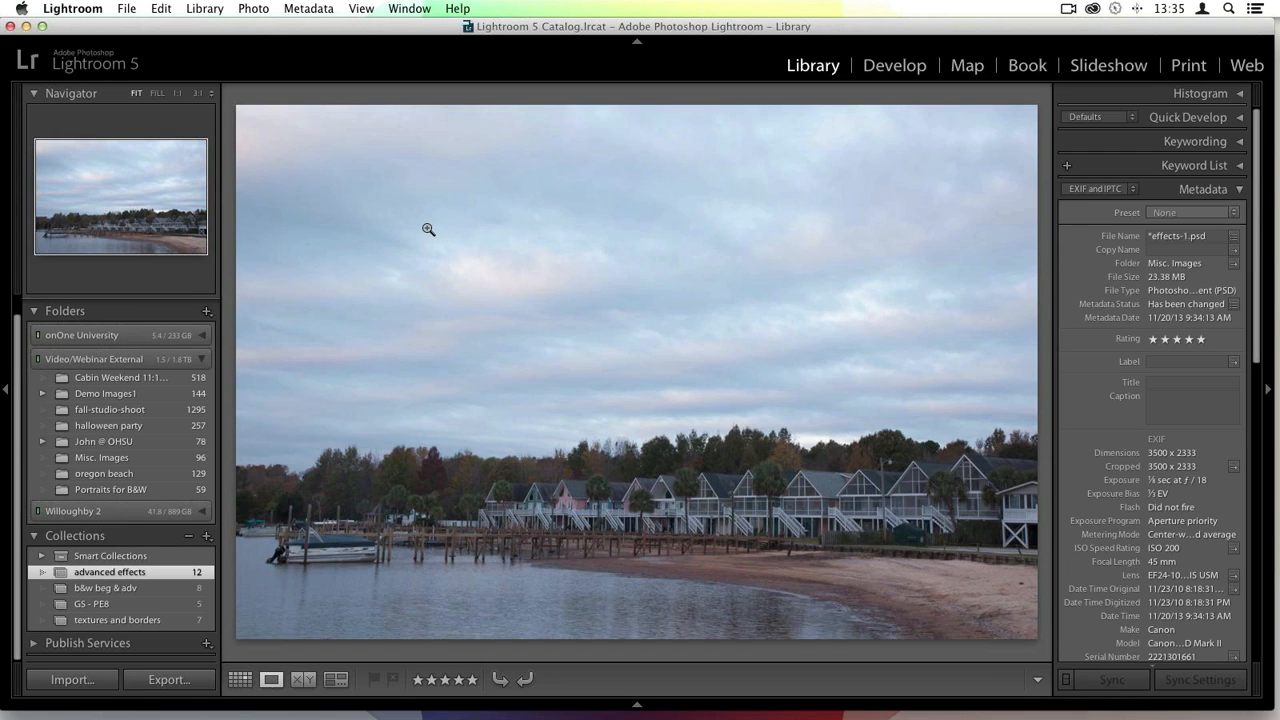
{"action": "key", "text": "Left"}
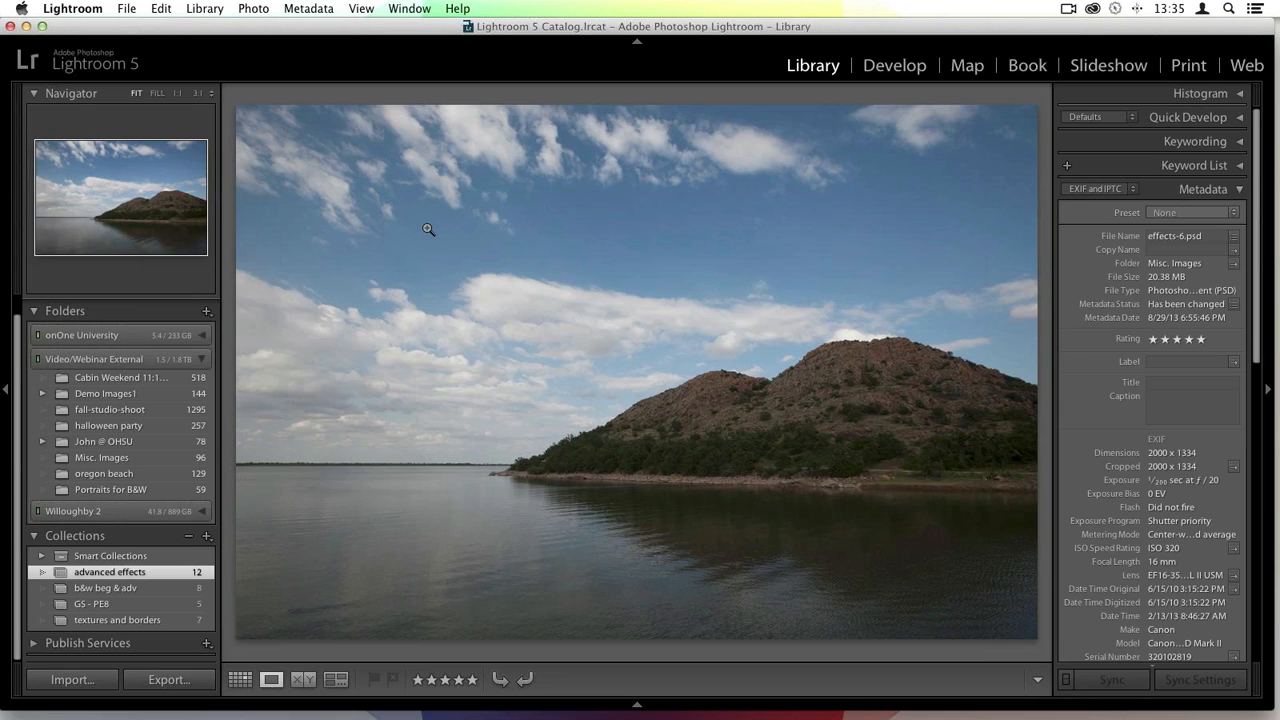
{"action": "key", "text": "g"}
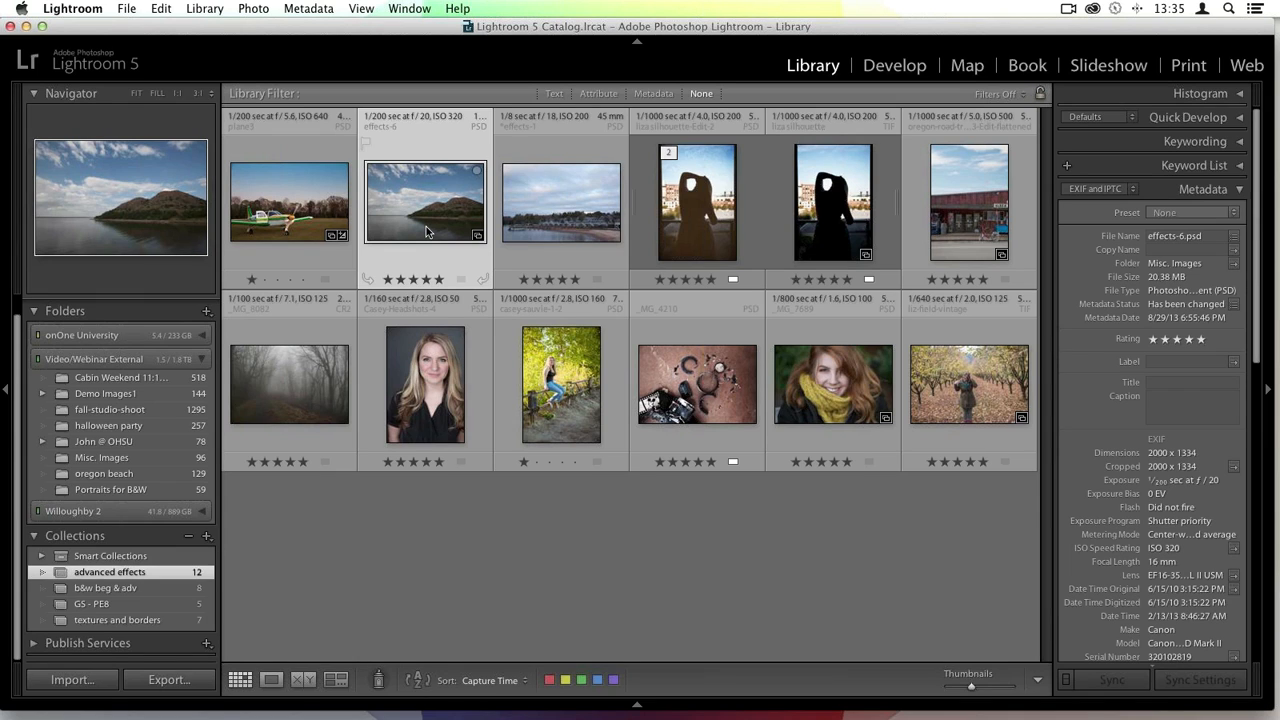
- Open the Alsea storefront photo in Perfect Effects 8 as an edited copy with Lightroom adjustments at 8 bits/component
{"action": "double_click", "coordinate": [962, 220]}
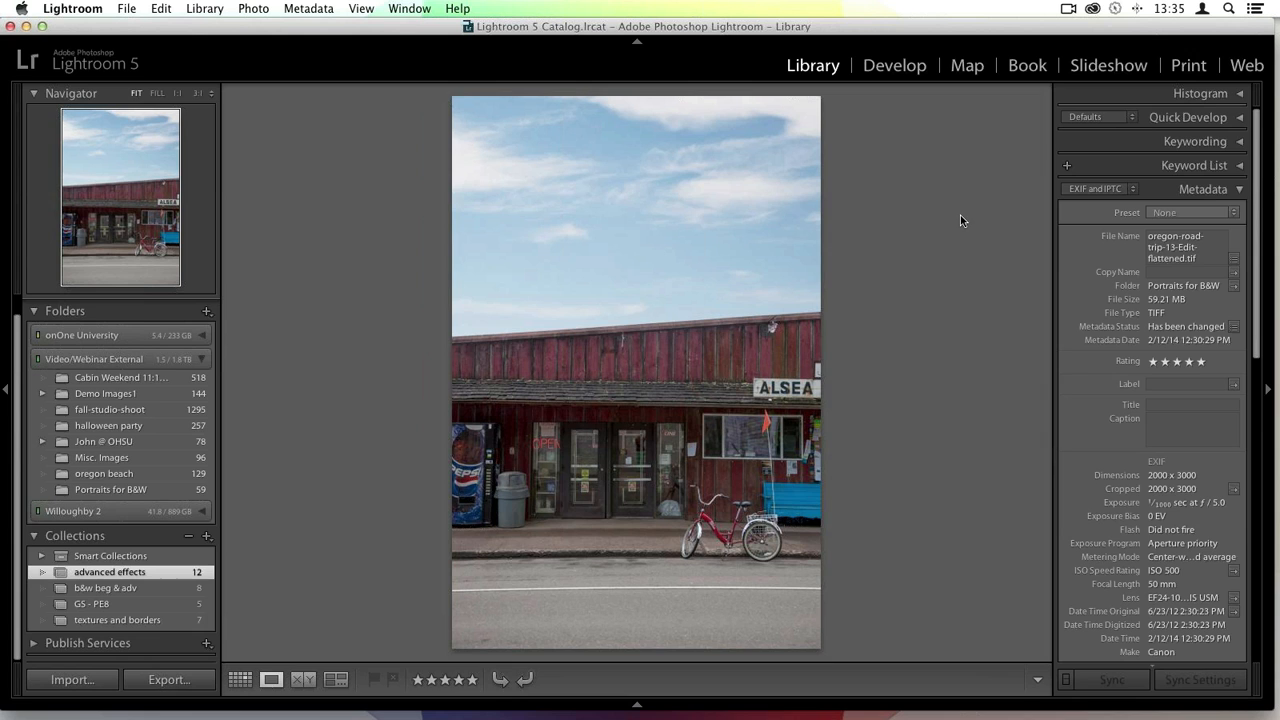
{"action": "right_click", "coordinate": [538, 256]}
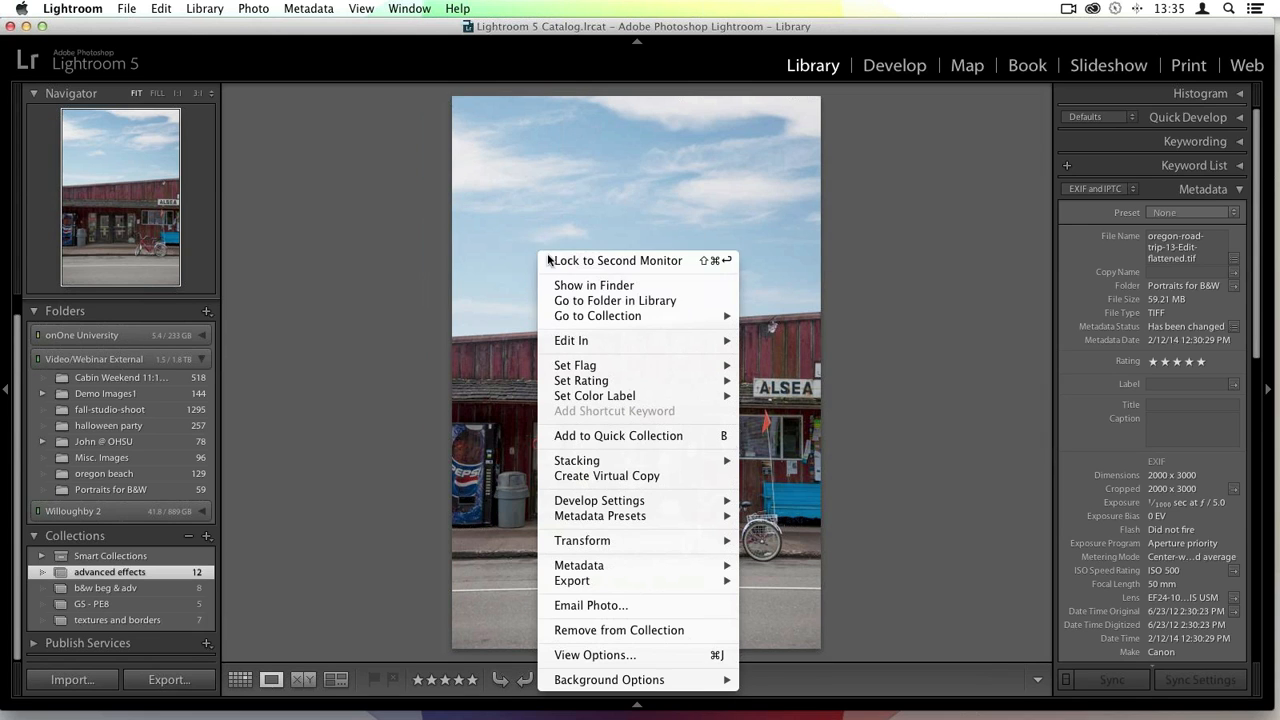
{"action": "mouse_move", "coordinate": [726, 342]}
{"action": "left_click", "coordinate": [815, 382]}
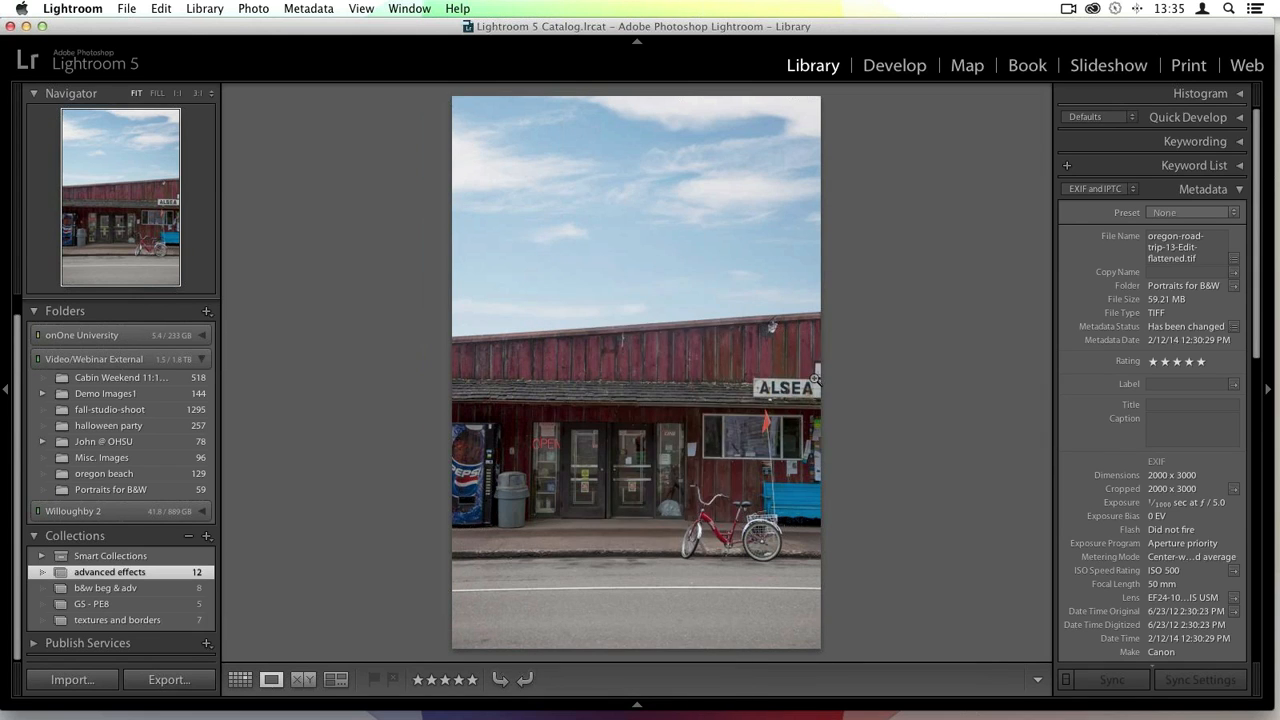
{"action": "left_click", "coordinate": [772, 409]}
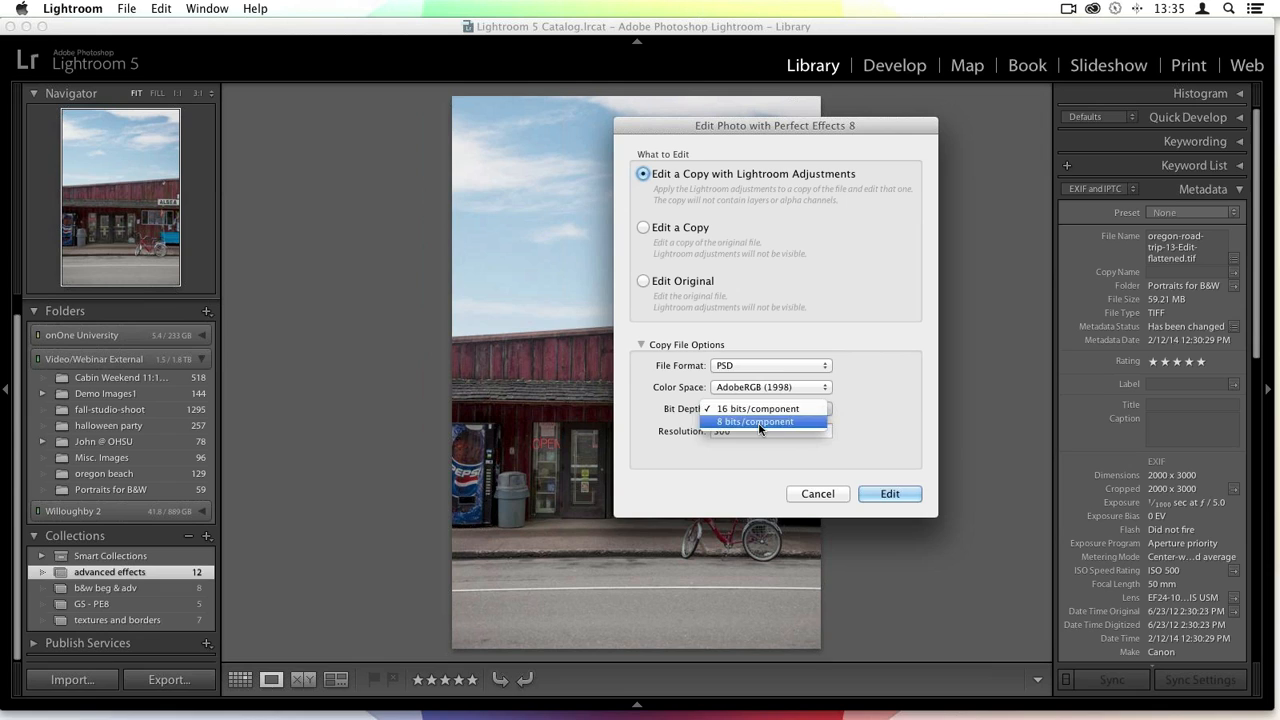
{"action": "left_click", "coordinate": [763, 429]}
{"action": "left_click", "coordinate": [885, 494]}
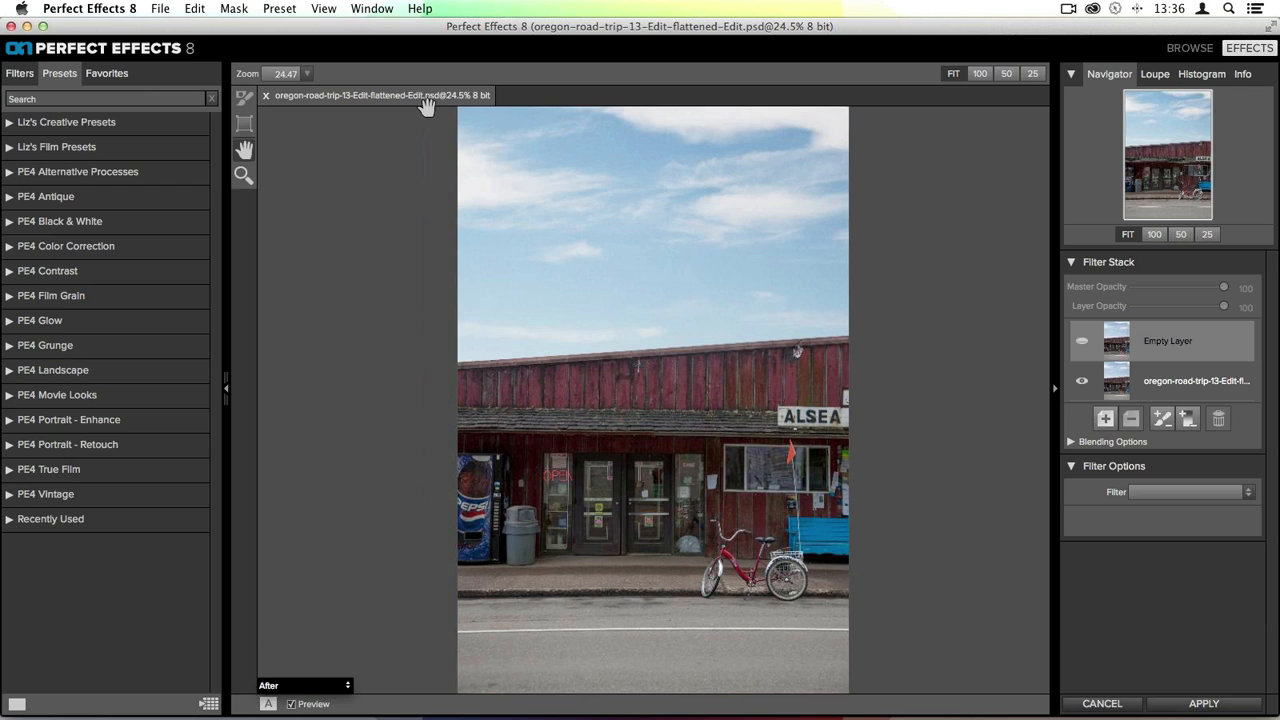
- Apply the Photo Filter with its Deep Red preset to the photo
{"action": "left_click", "coordinate": [22, 73]}
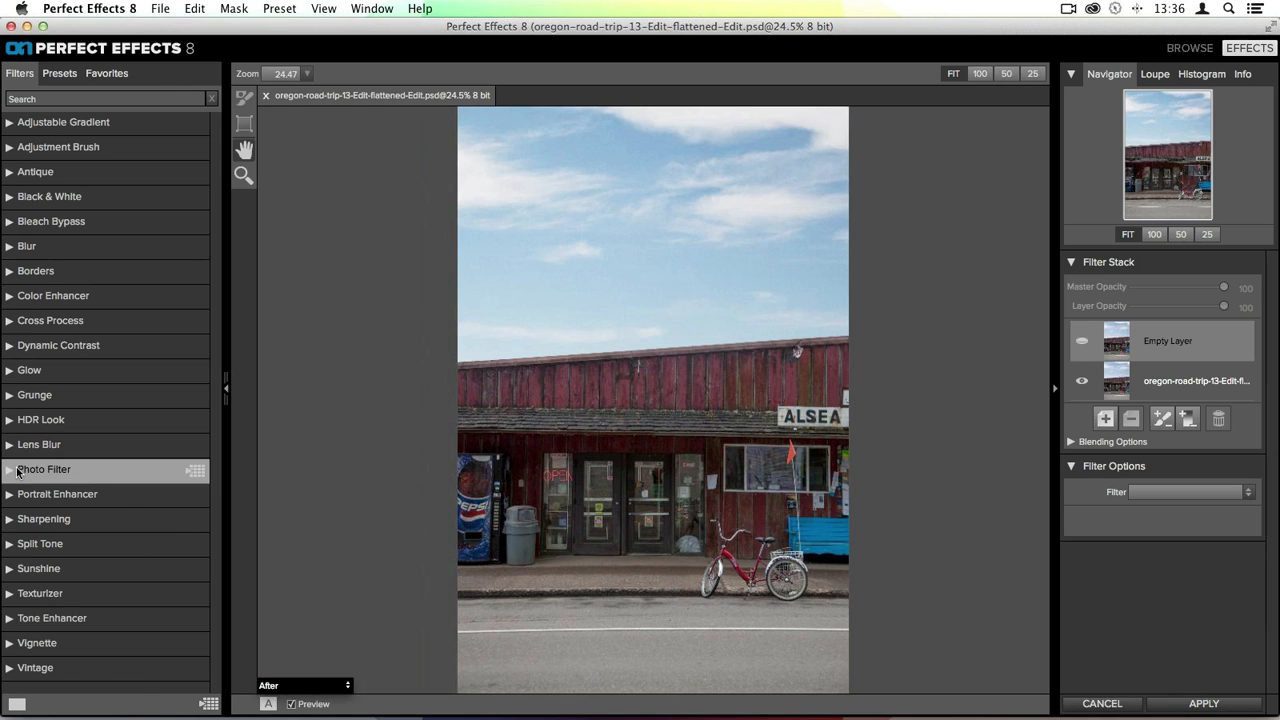
{"action": "left_click", "coordinate": [195, 469]}
{"action": "scroll", "coordinate": [178, 391], "scroll_direction": "down", "scroll_amount": 1}
{"action": "scroll", "coordinate": [178, 398], "scroll_direction": "down", "scroll_amount": 6}
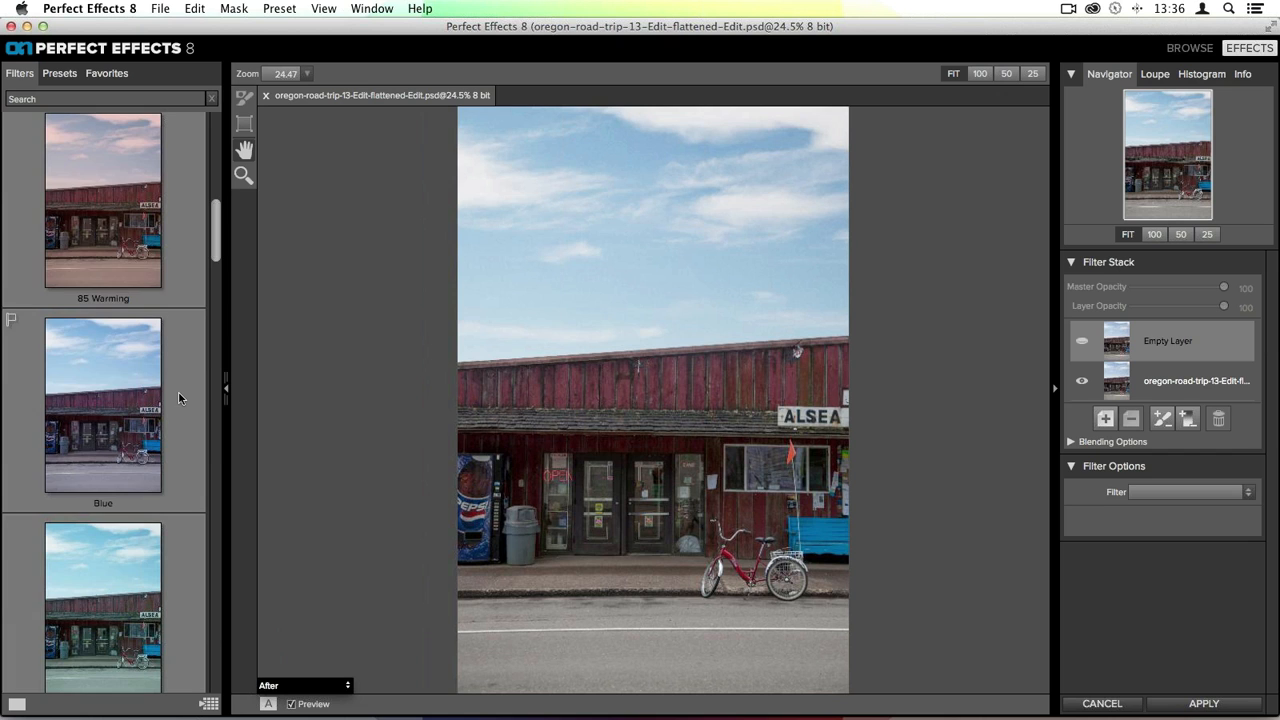
{"action": "left_click", "coordinate": [126, 312]}
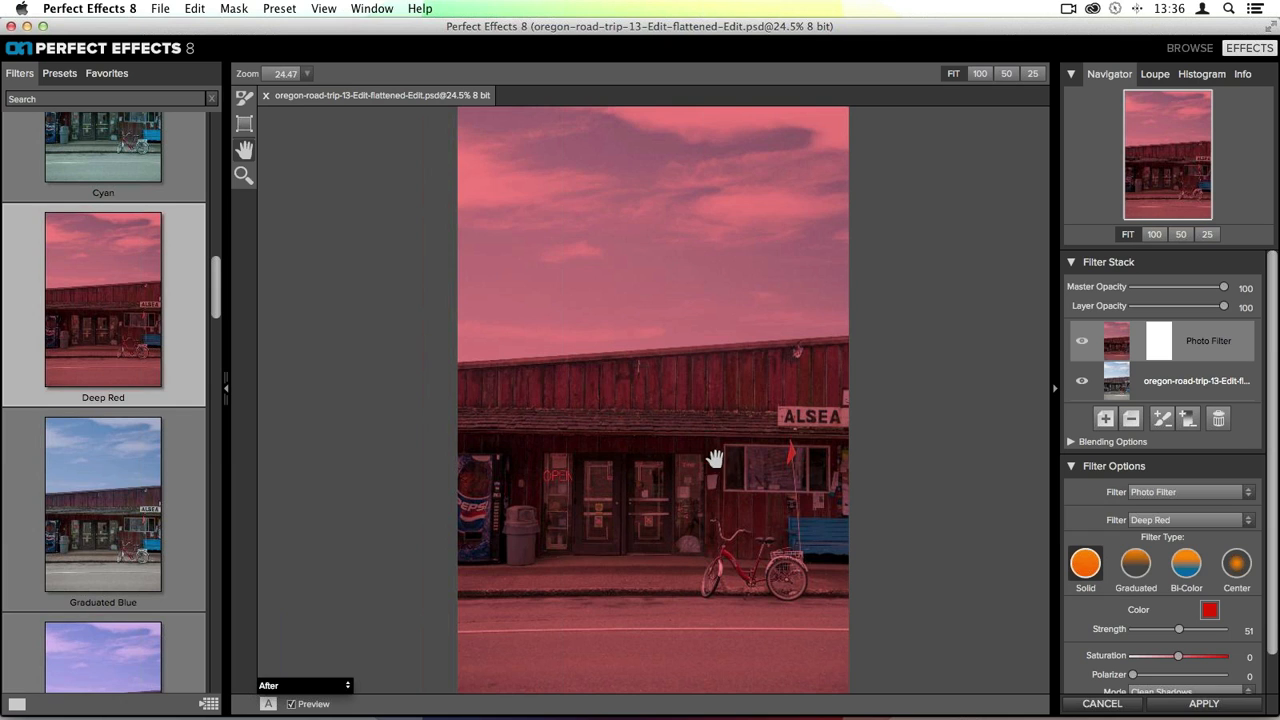
- Place a reflected-gradient masking bug on the building and narrow its feather to about 37
{"action": "left_click", "coordinate": [241, 124]}
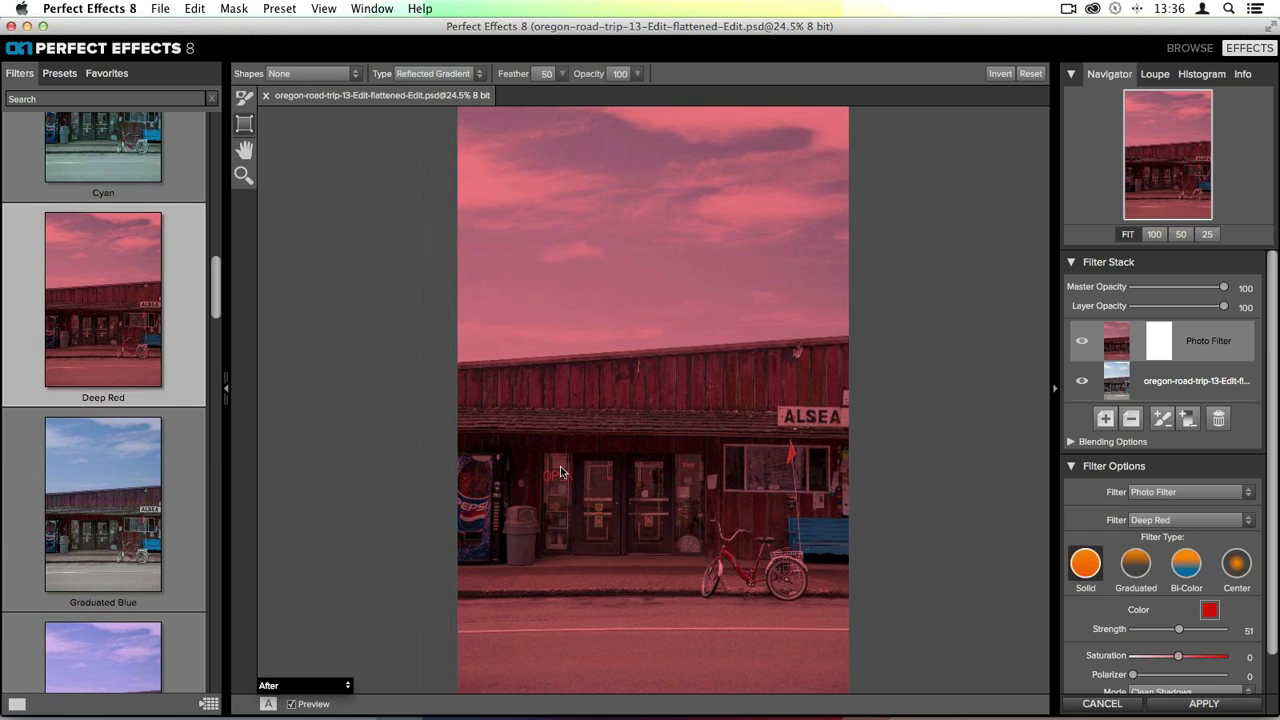
{"action": "left_click", "coordinate": [433, 73]}
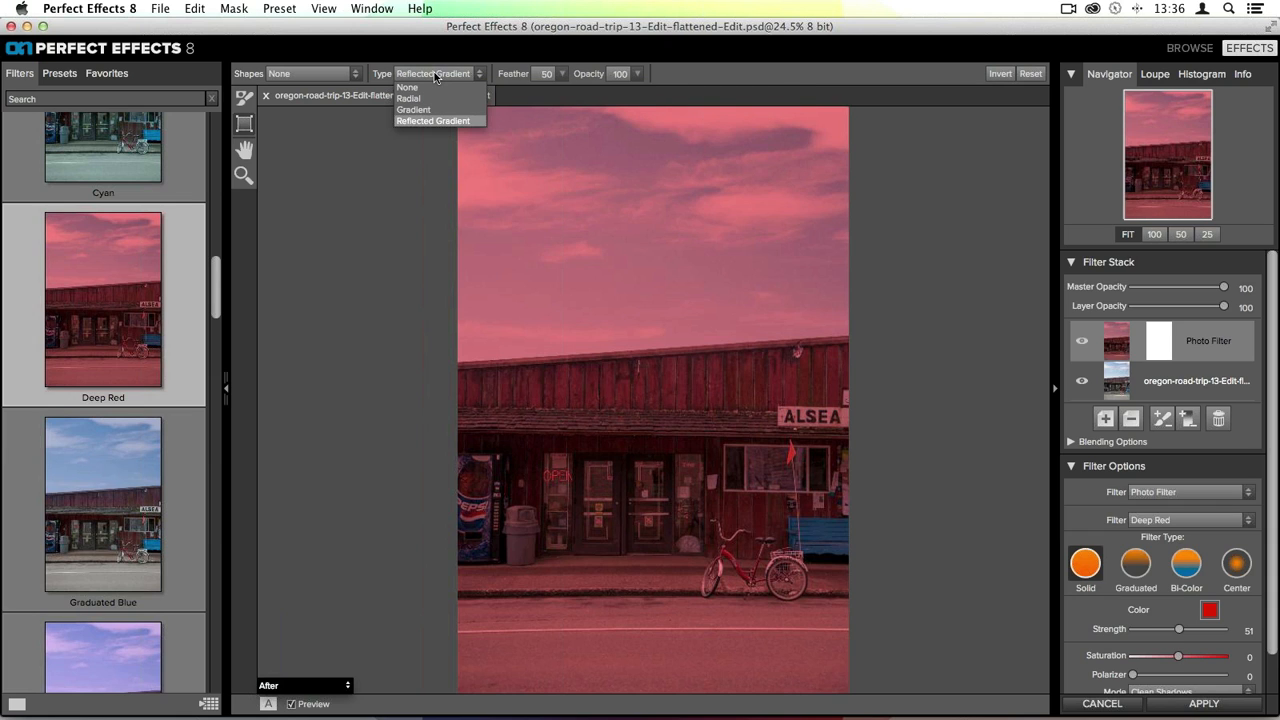
{"action": "left_click", "coordinate": [434, 72]}
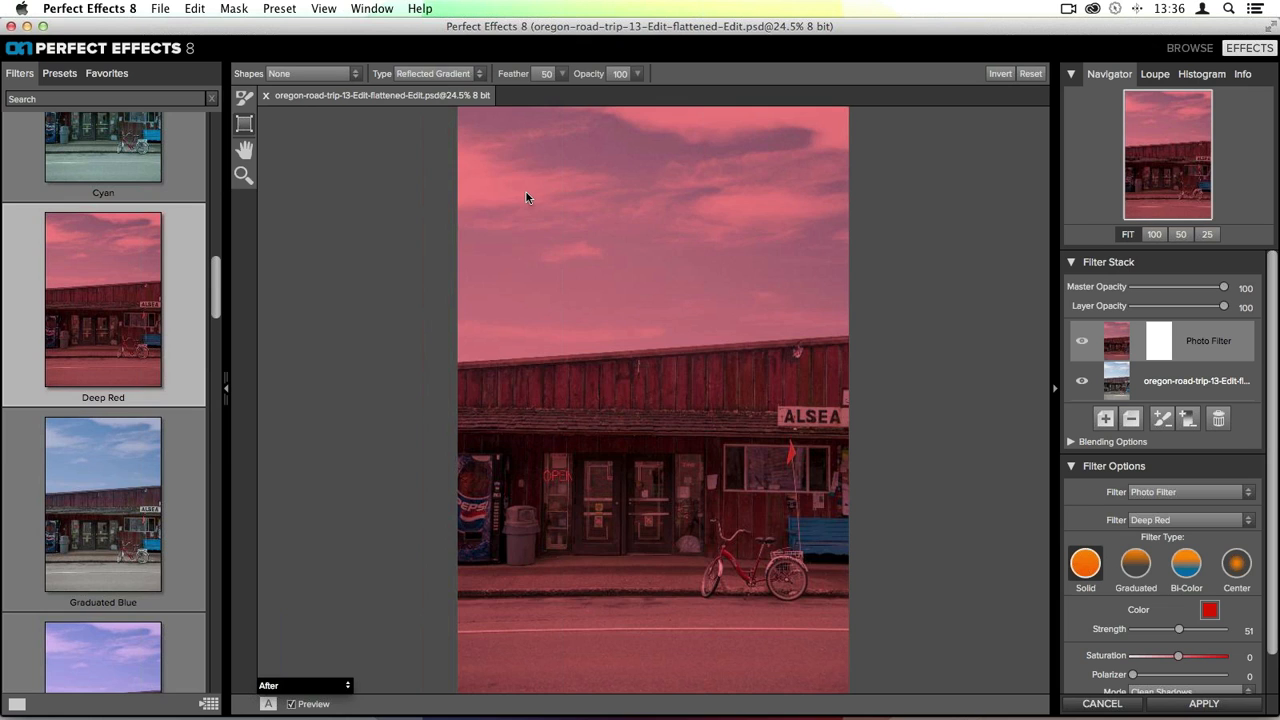
{"action": "left_click", "coordinate": [694, 427]}
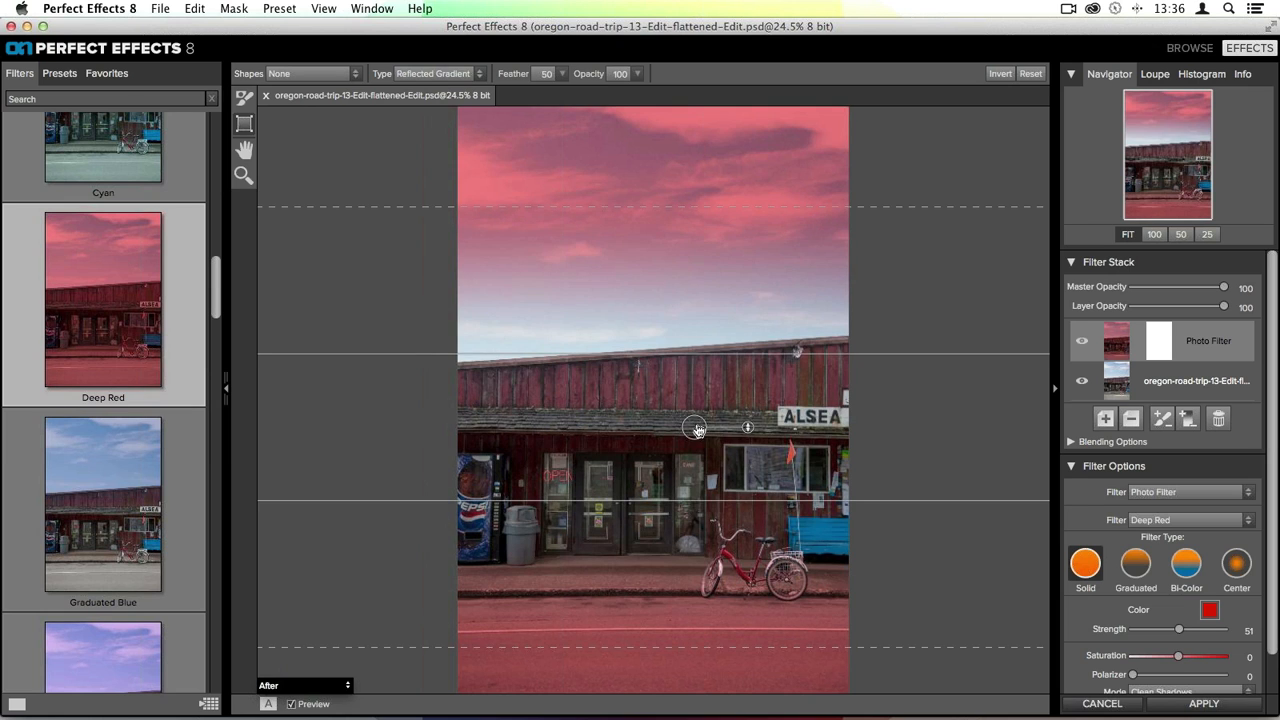
{"action": "left_click_drag", "start_coordinate": [696, 429], "coordinate": [654, 433]}
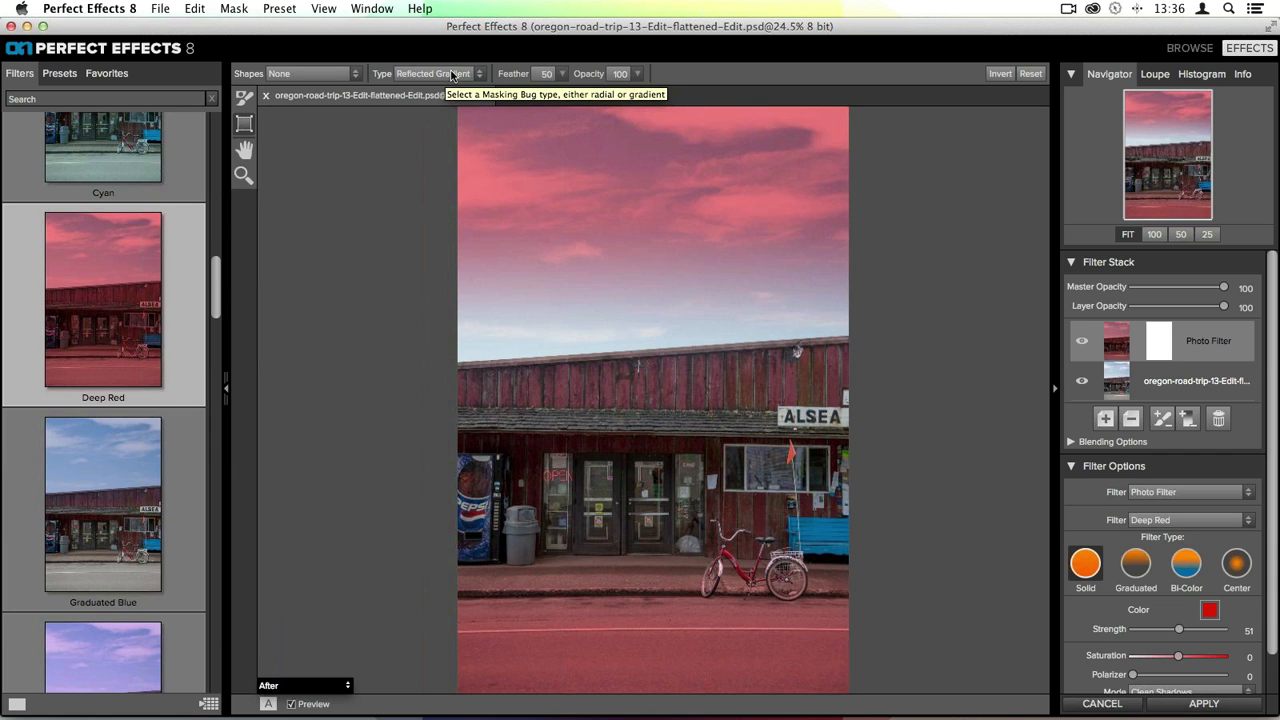
{"action": "left_click_drag", "start_coordinate": [646, 429], "coordinate": [661, 385]}
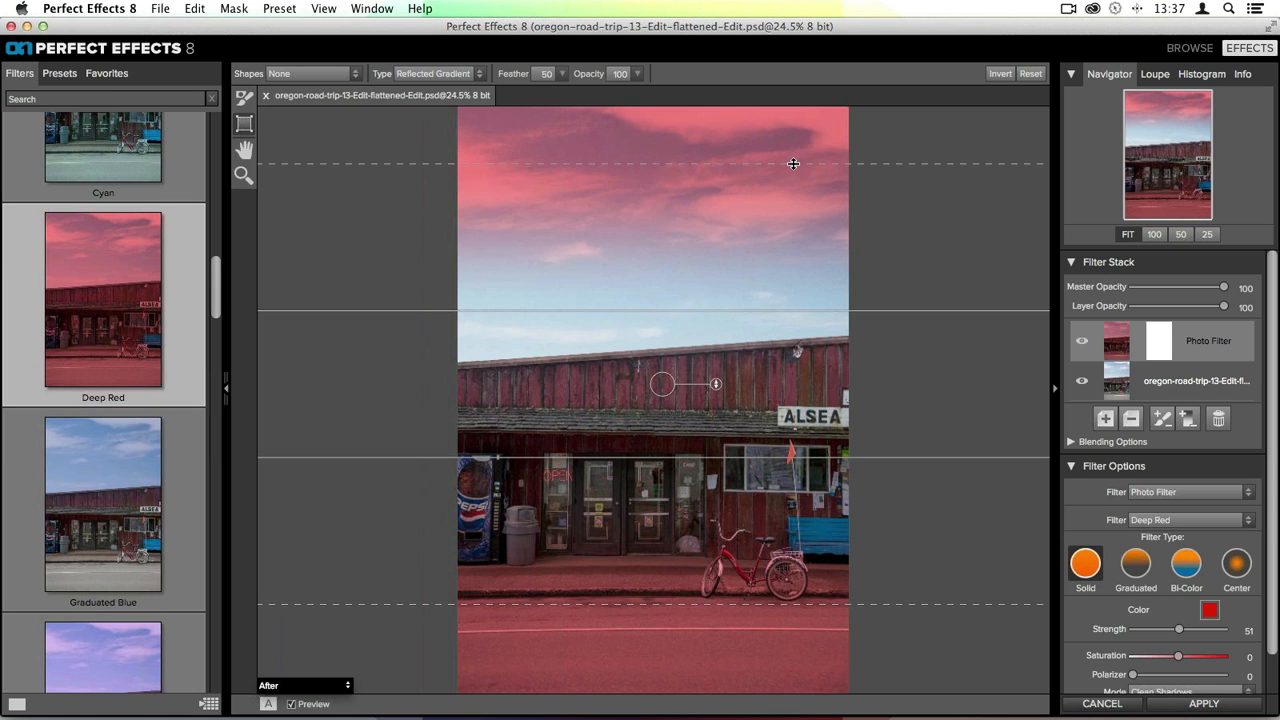
{"action": "left_click_drag", "start_coordinate": [793, 163], "coordinate": [797, 201]}
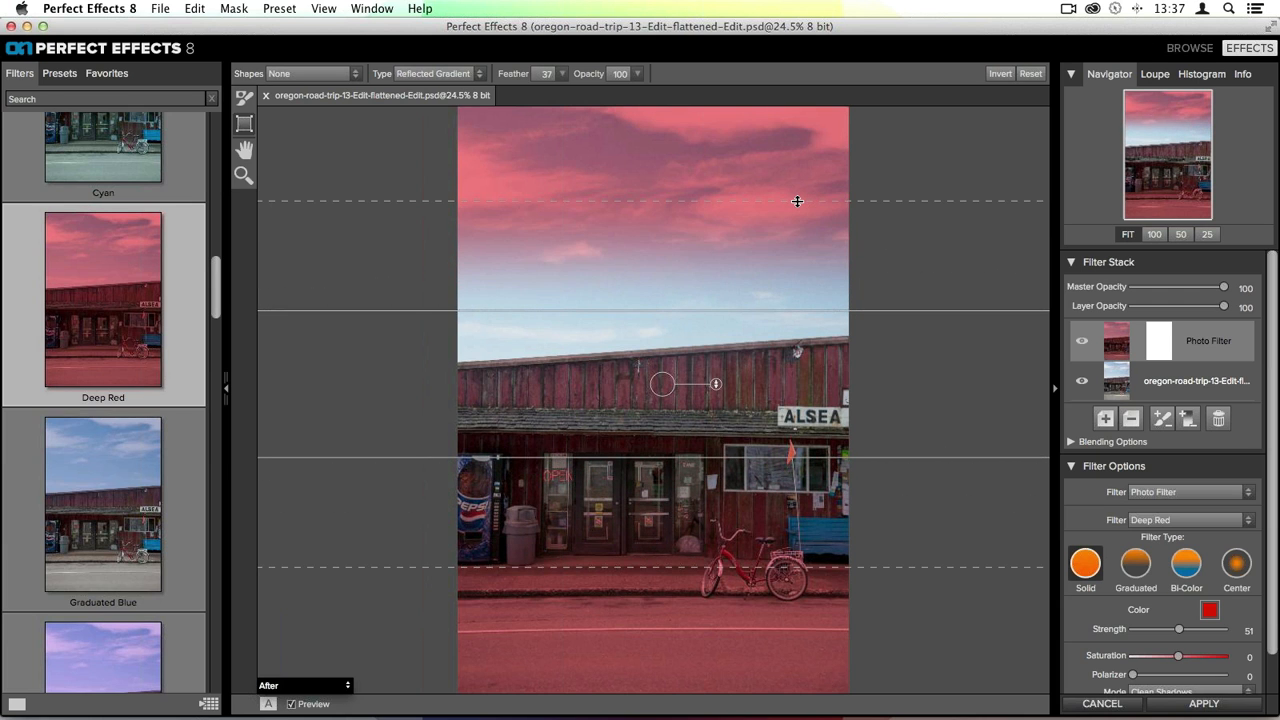
- Reverse the gradient mask so the red falls on the building, and move the bug down onto the storefront
{"action": "left_click_drag", "start_coordinate": [716, 385], "coordinate": [594, 386]}
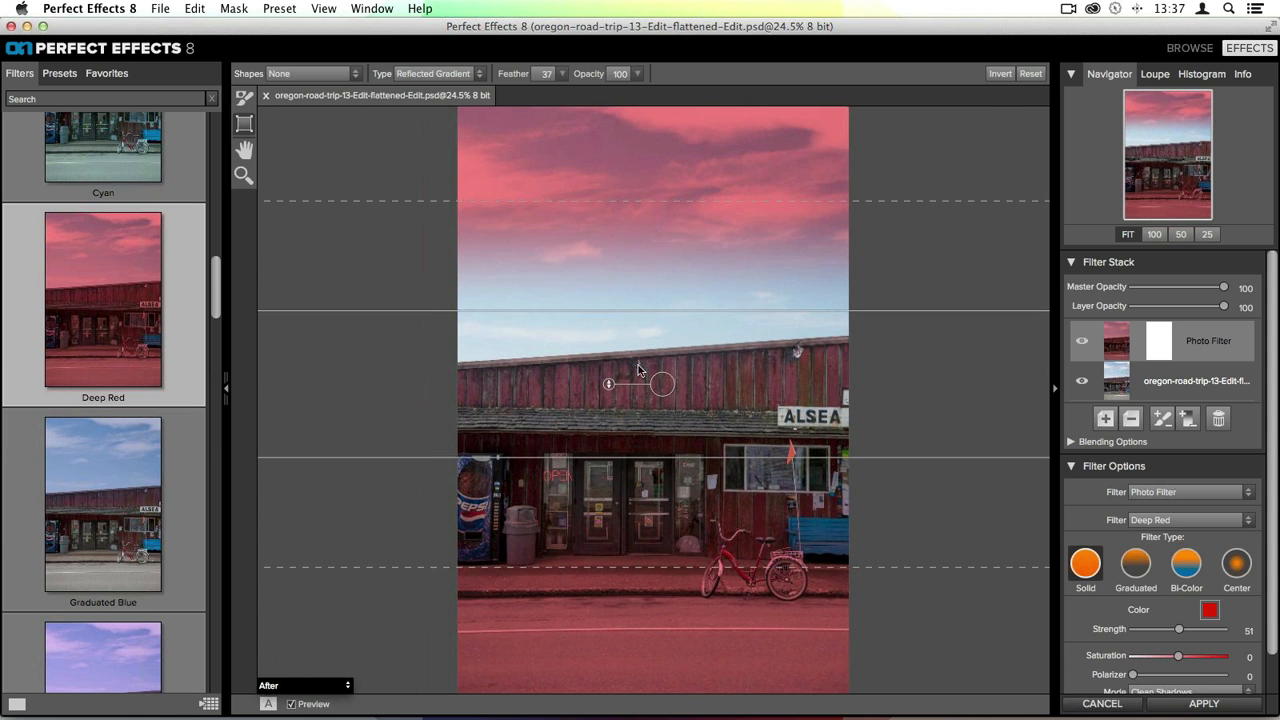
{"action": "left_click", "coordinate": [1000, 74]}
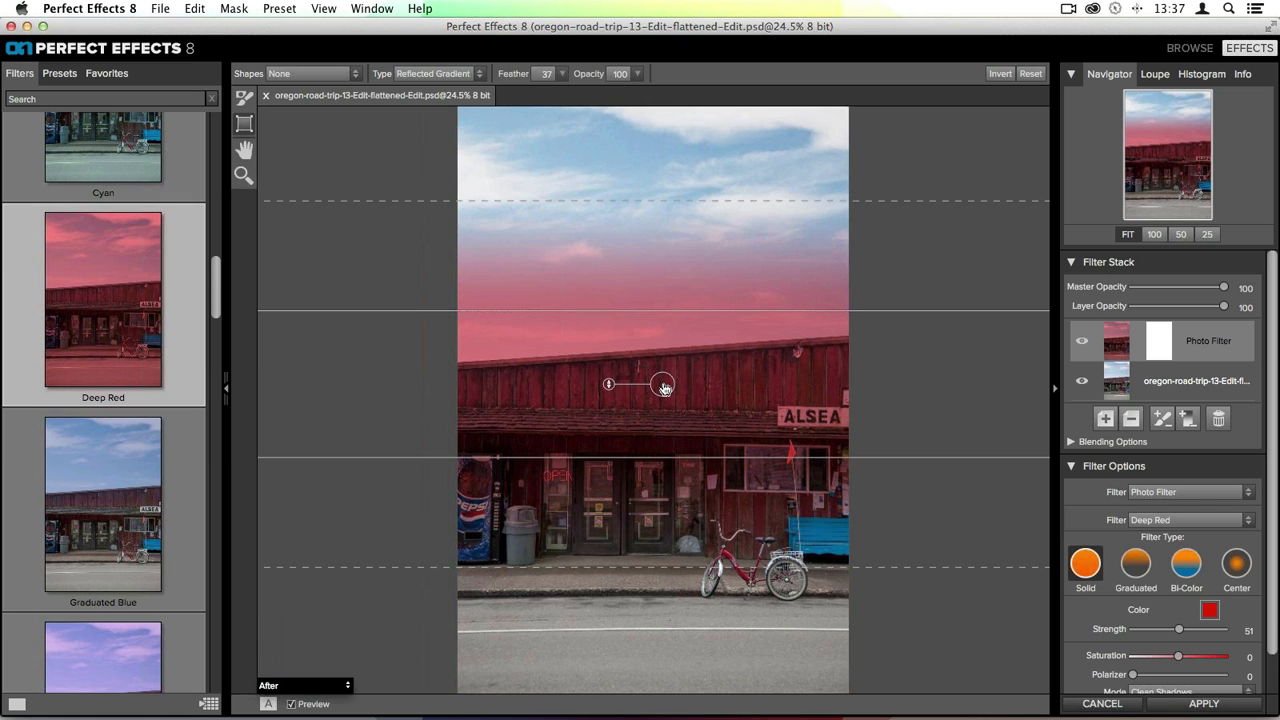
{"action": "left_click_drag", "start_coordinate": [665, 388], "coordinate": [647, 478]}
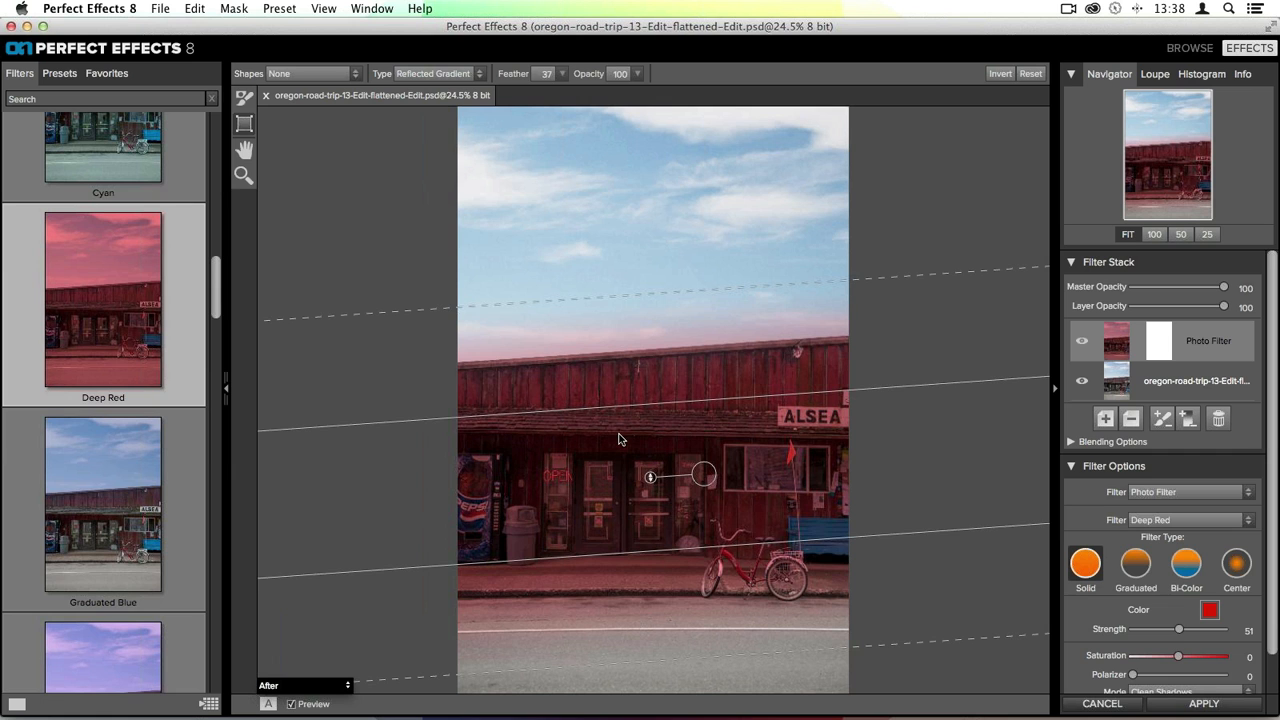
- Switch the masking bug type to Radial and enlarge the ellipse over the building and sky
{"action": "left_click", "coordinate": [436, 74]}
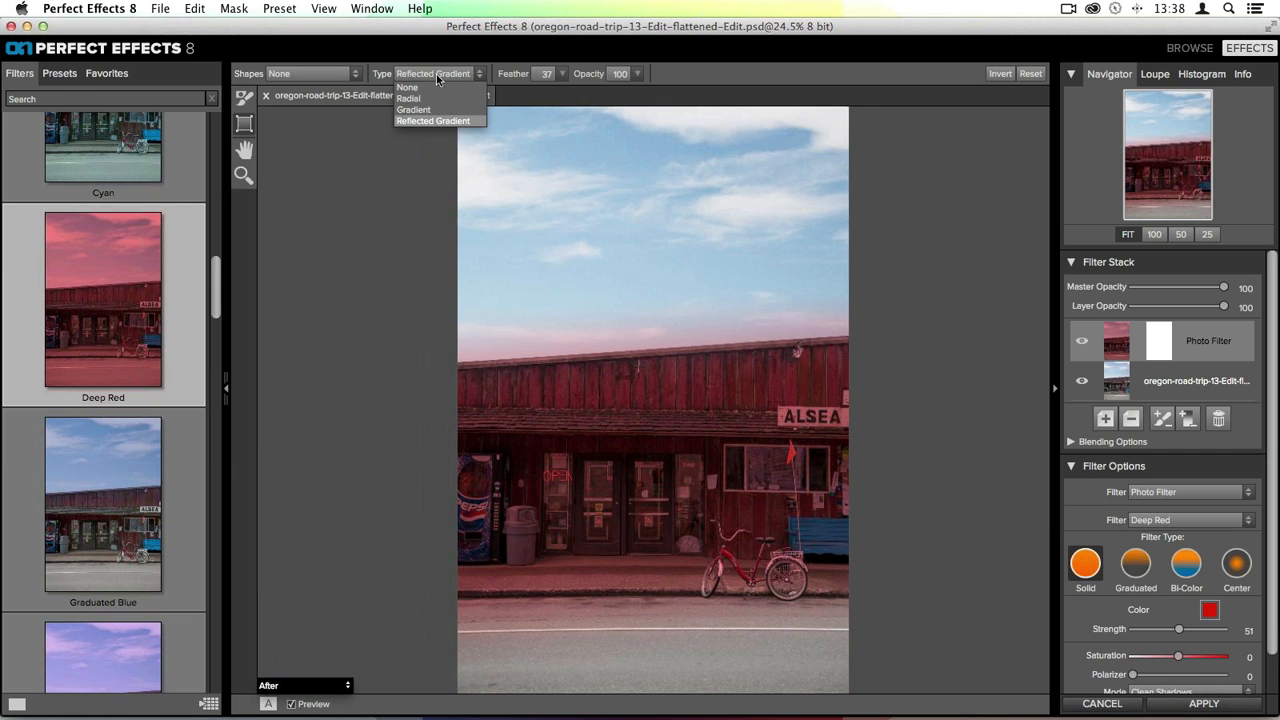
{"action": "left_click", "coordinate": [432, 101]}
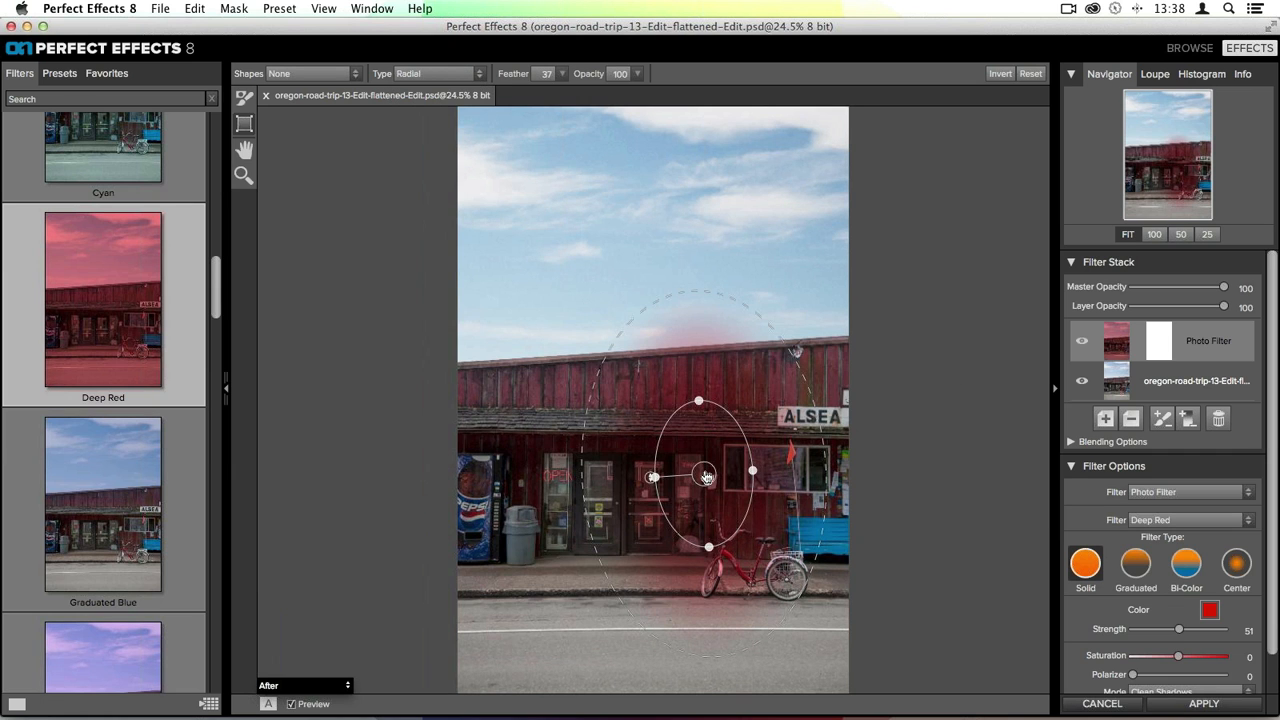
{"action": "left_click_drag", "start_coordinate": [700, 457], "coordinate": [651, 409]}
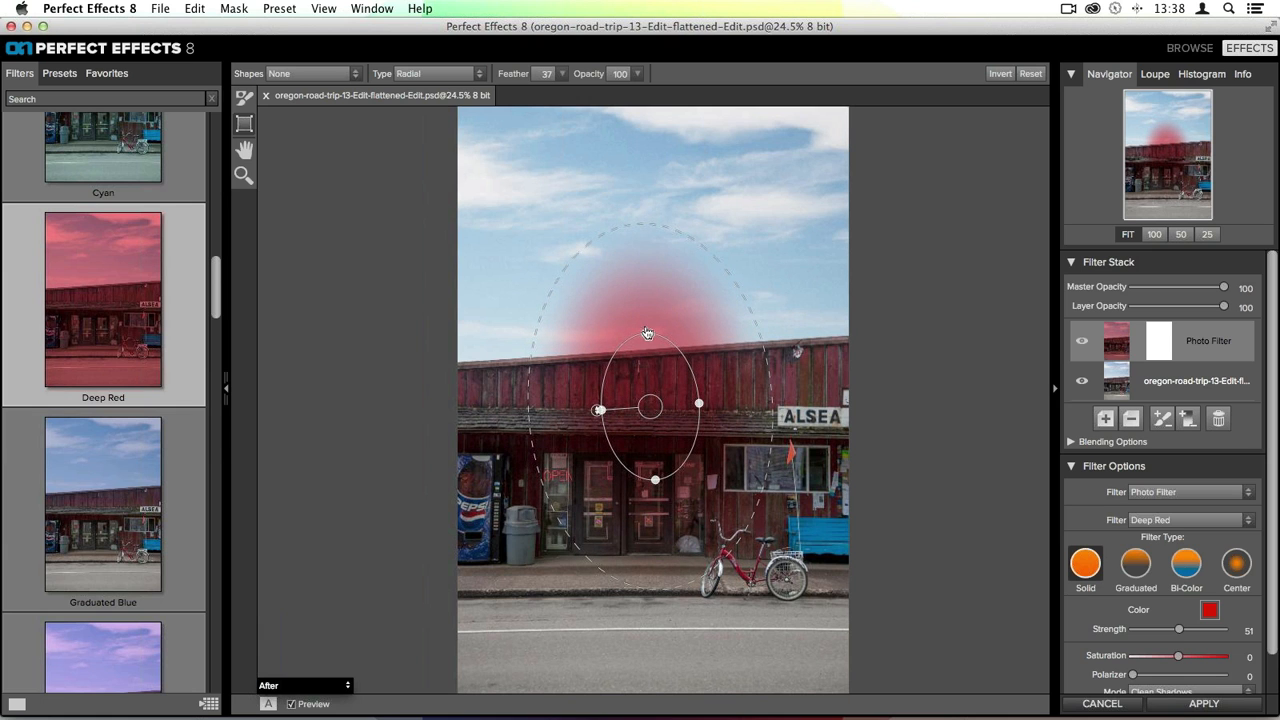
{"action": "left_click_drag", "start_coordinate": [651, 336], "coordinate": [685, 302]}
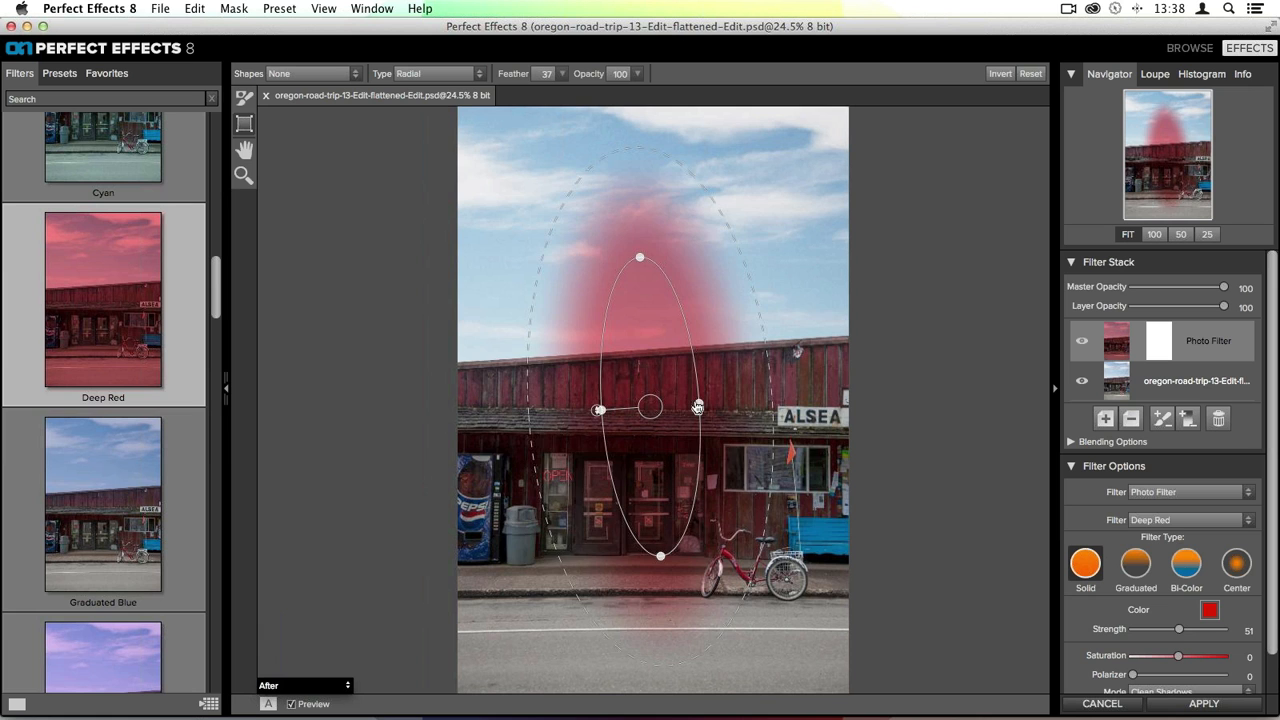
{"action": "left_click_drag", "start_coordinate": [698, 404], "coordinate": [774, 402]}
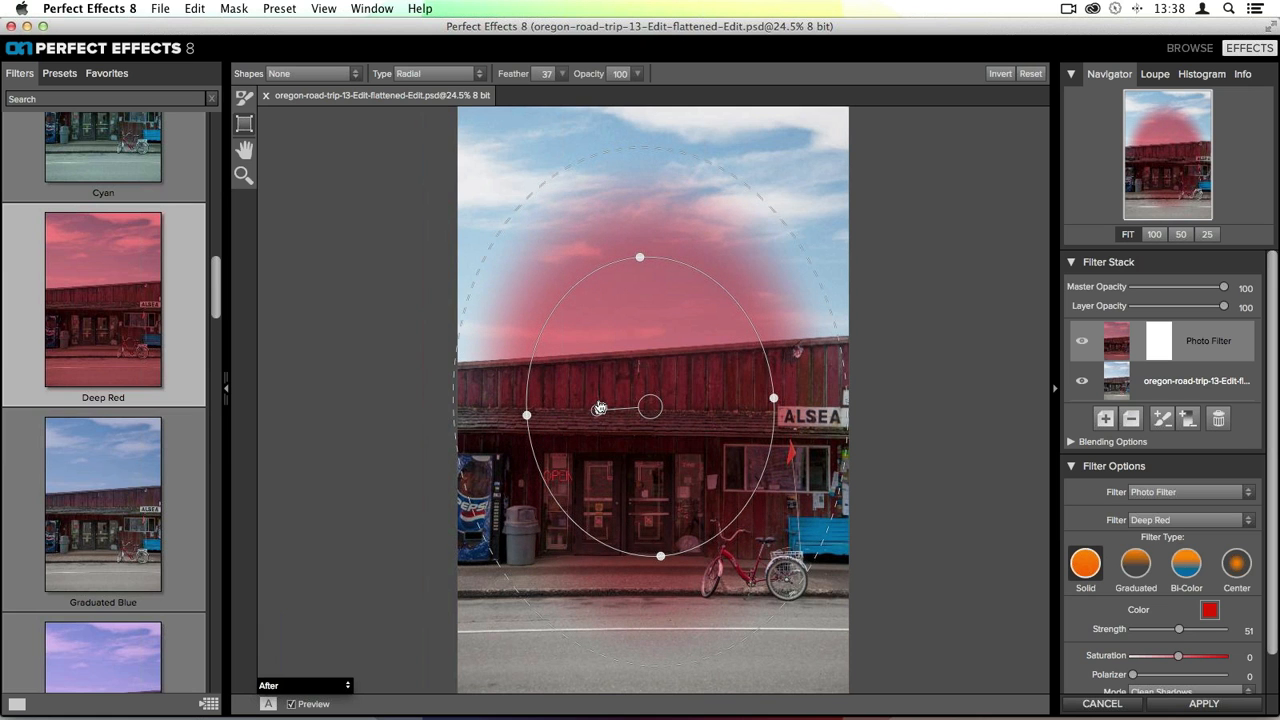
- Reshape the radial mask into a tall ellipse covering the sky and storefront, centred on the building
{"action": "left_click_drag", "start_coordinate": [597, 413], "coordinate": [571, 406]}
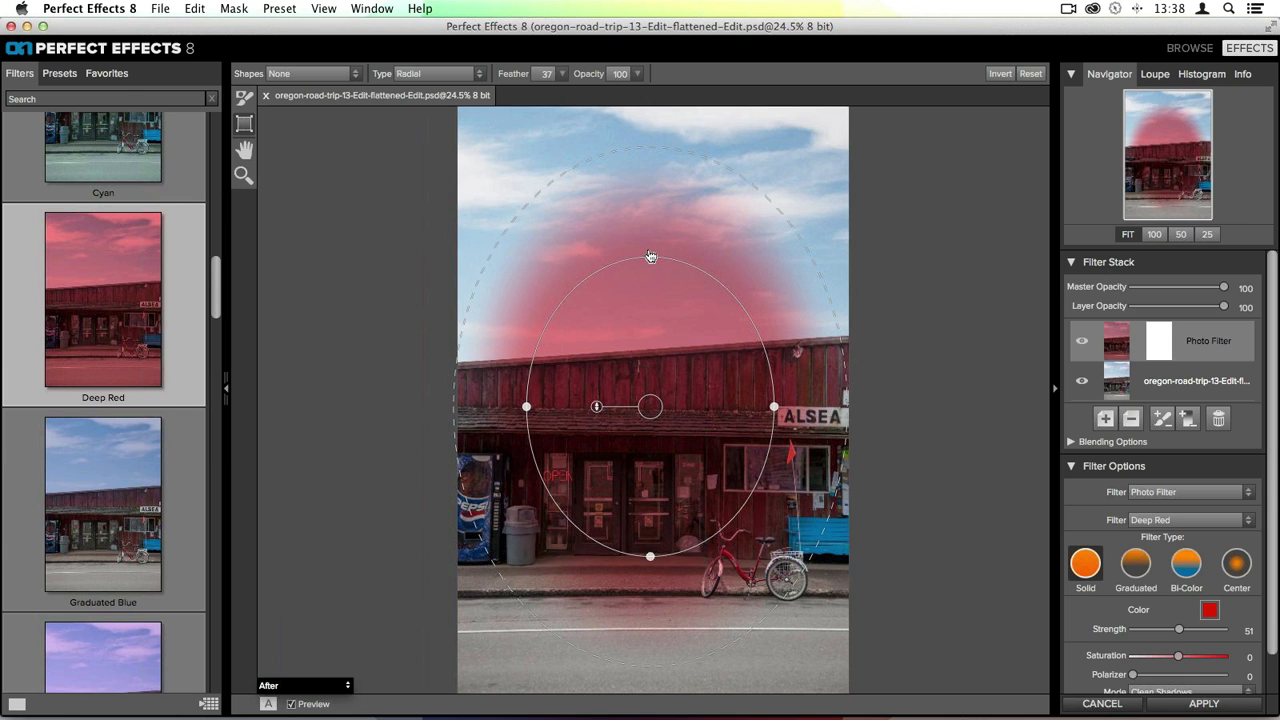
{"action": "mouse_move", "coordinate": [650, 257]}
{"action": "left_mouse_down"}
{"action": "mouse_move", "coordinate": [650, 237]}
{"action": "mouse_move", "coordinate": [648, 349]}
{"action": "mouse_move", "coordinate": [650, 258]}
{"action": "left_mouse_up"}
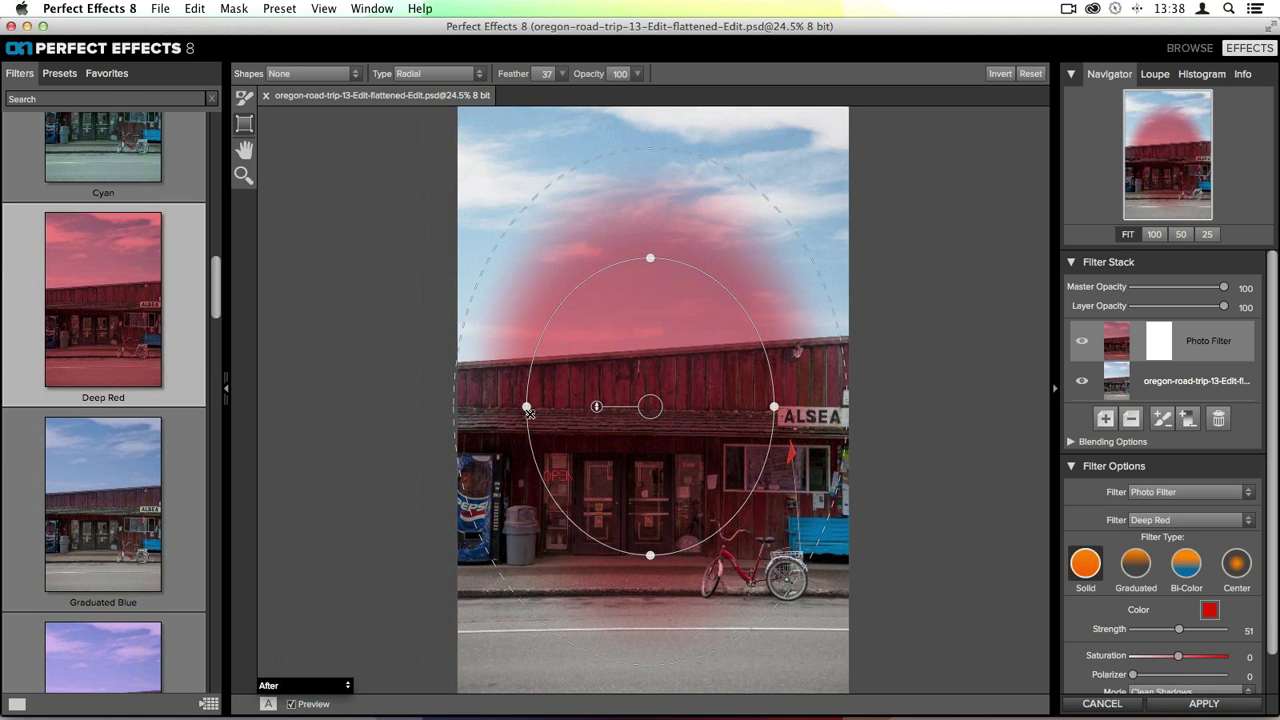
{"action": "left_click_drag", "start_coordinate": [527, 410], "coordinate": [547, 409]}
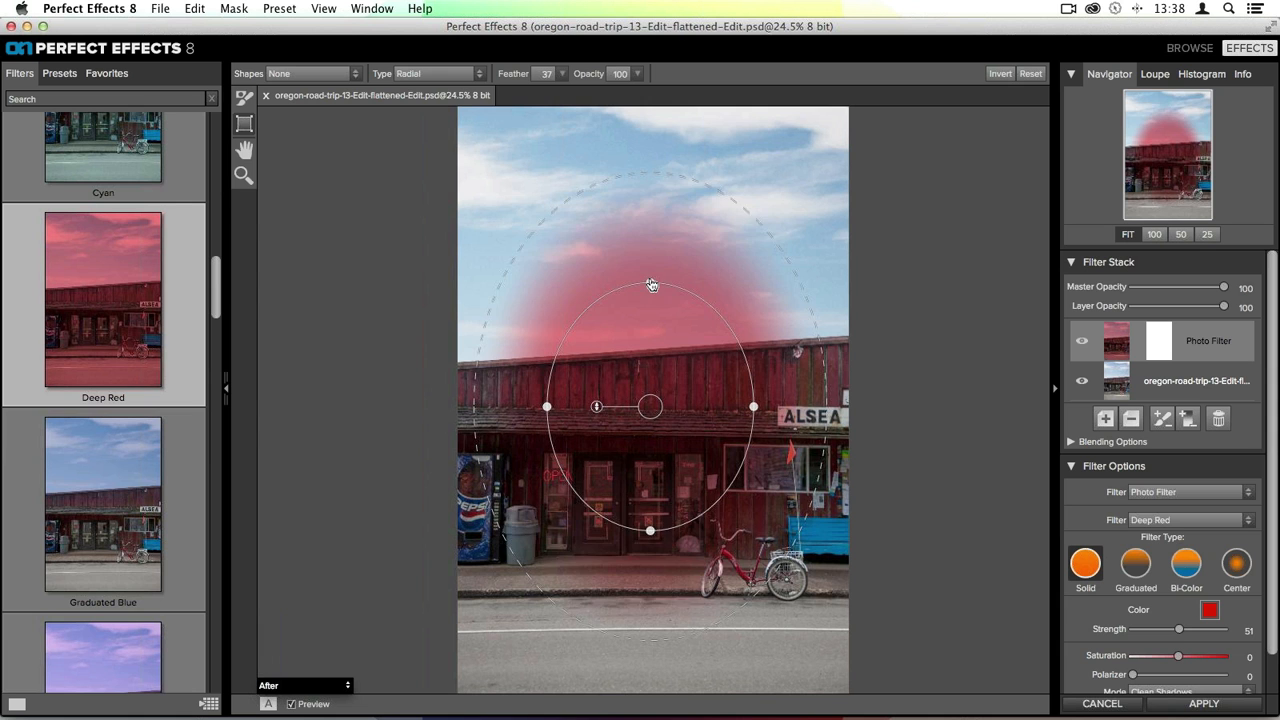
{"action": "left_click_drag", "start_coordinate": [651, 285], "coordinate": [640, 228]}
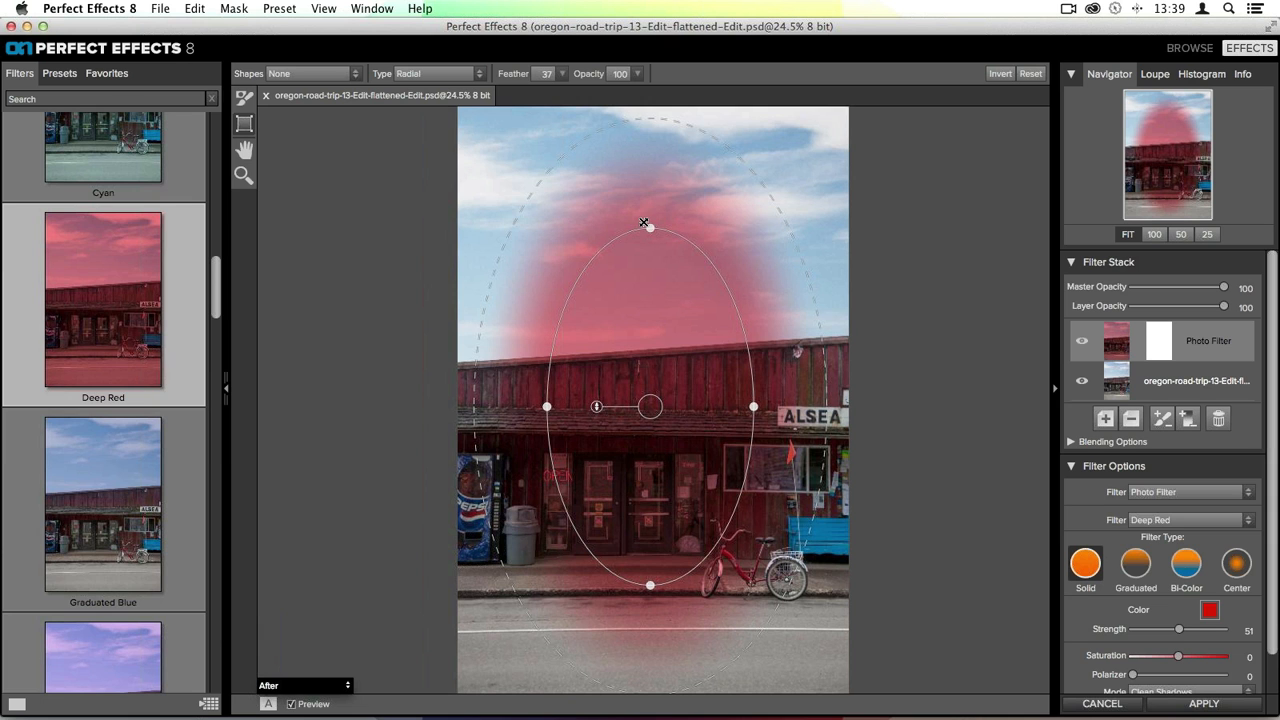
{"action": "left_click_drag", "start_coordinate": [643, 222], "coordinate": [606, 160]}
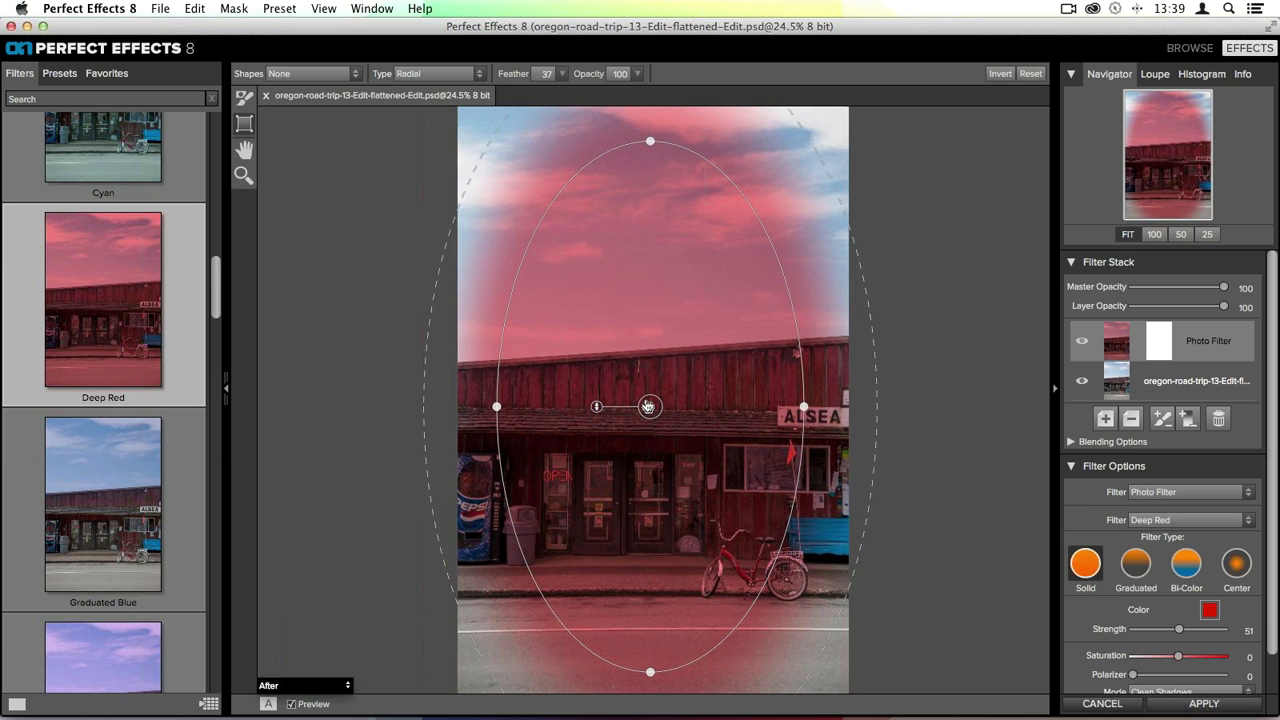
{"action": "left_click_drag", "start_coordinate": [651, 406], "coordinate": [661, 410]}
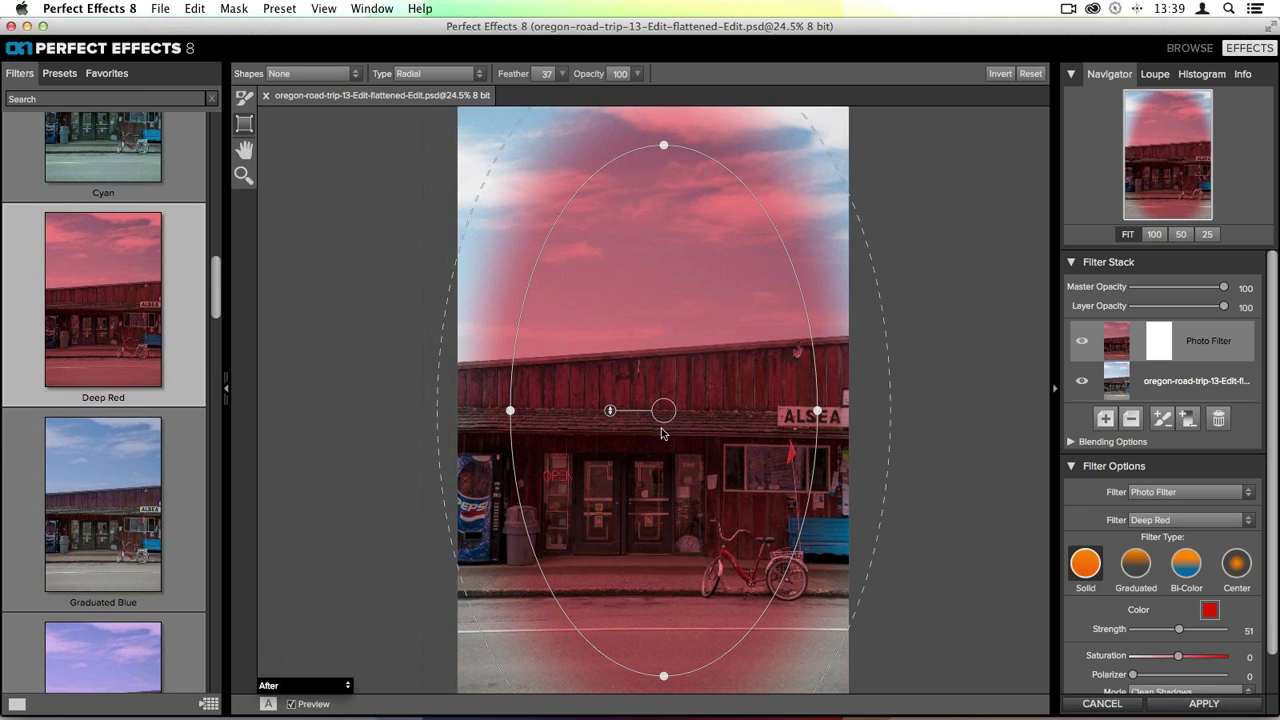
- Nudge the radial mask slightly upward and invert it so the filter applies outside the ellipse
{"action": "left_click_drag", "start_coordinate": [659, 411], "coordinate": [649, 400]}
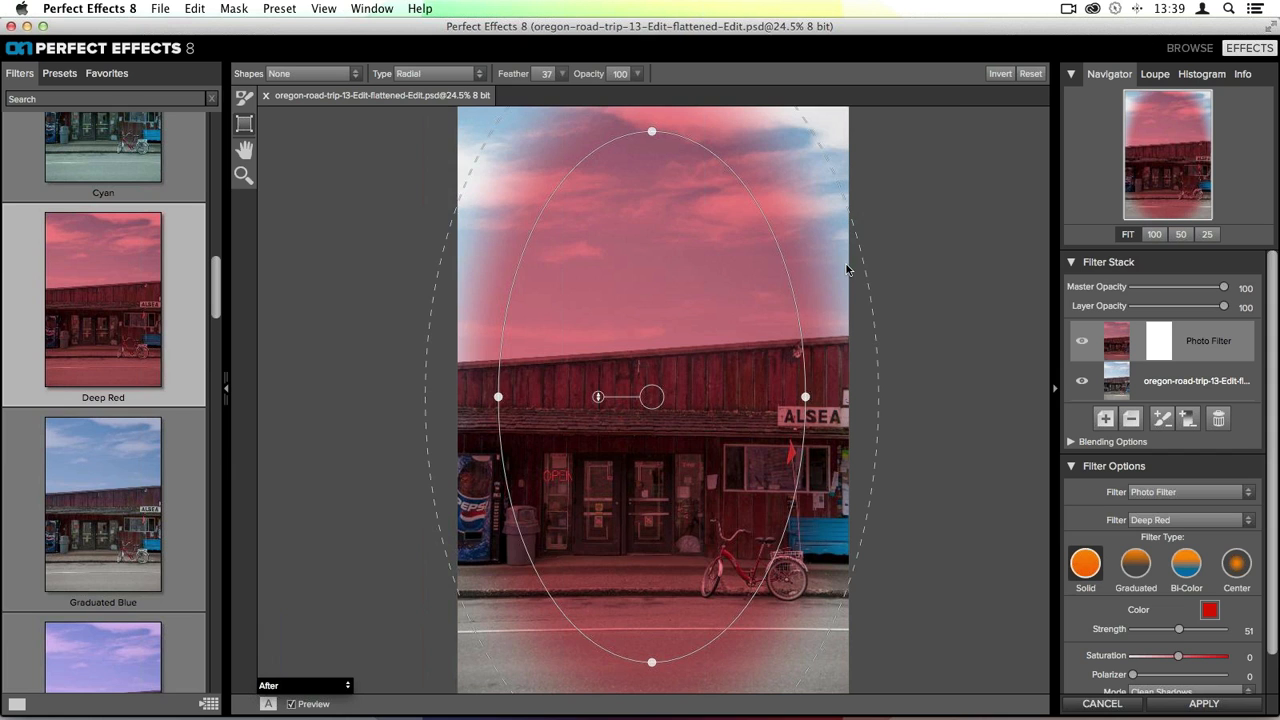
{"action": "left_click", "coordinate": [1000, 74]}
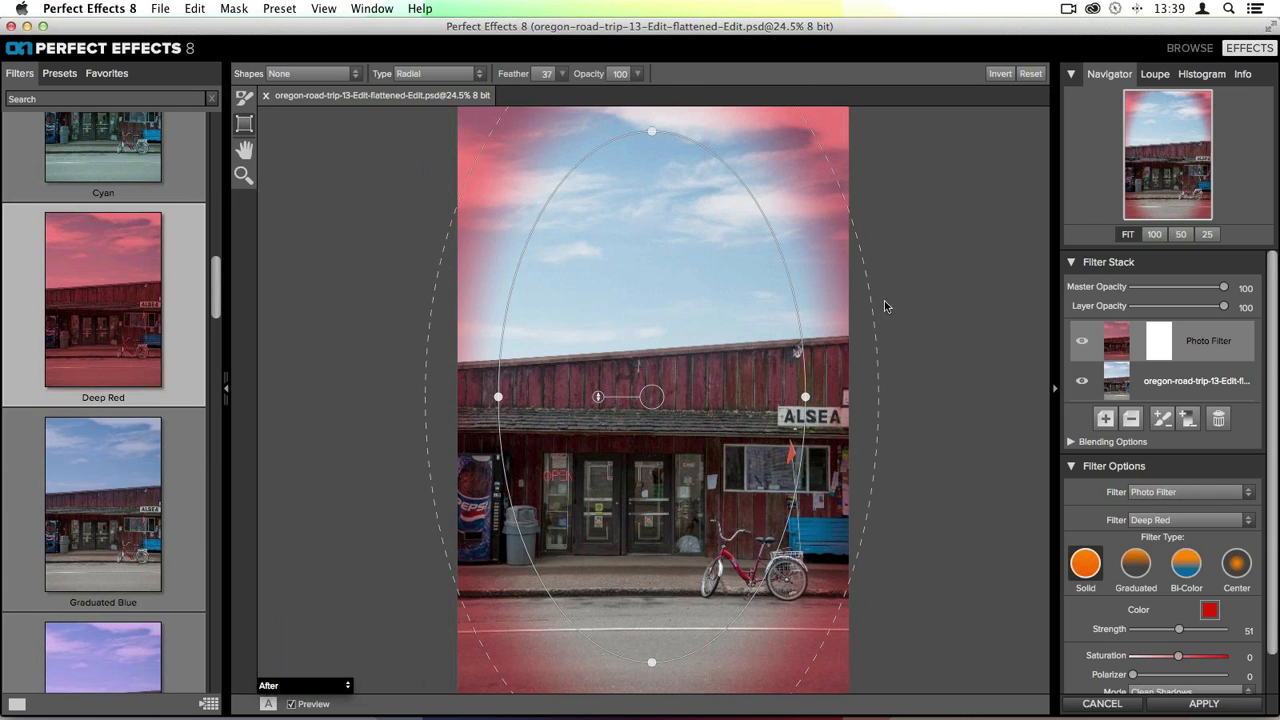
- Widen the radial mask's feather to about 93 and shrink the ellipse down around the storefront
{"action": "left_click_drag", "start_coordinate": [870, 296], "coordinate": [970, 228]}
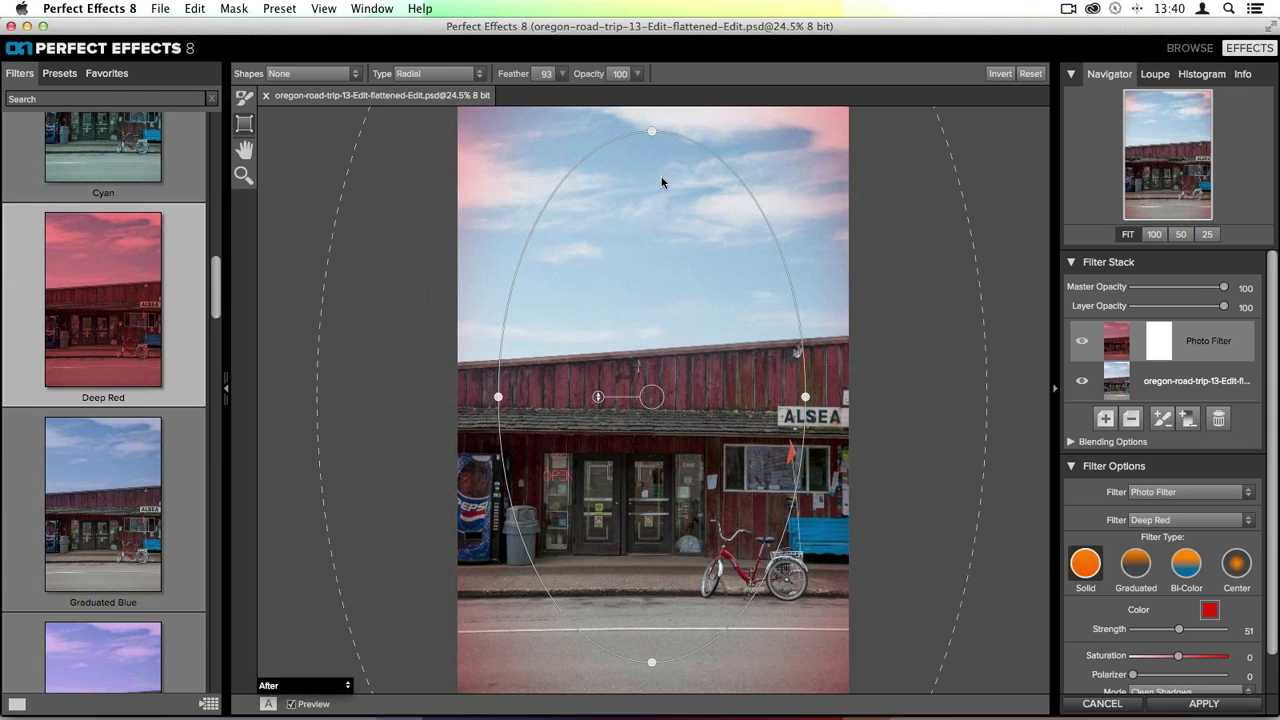
{"action": "left_click_drag", "start_coordinate": [657, 124], "coordinate": [615, 232]}
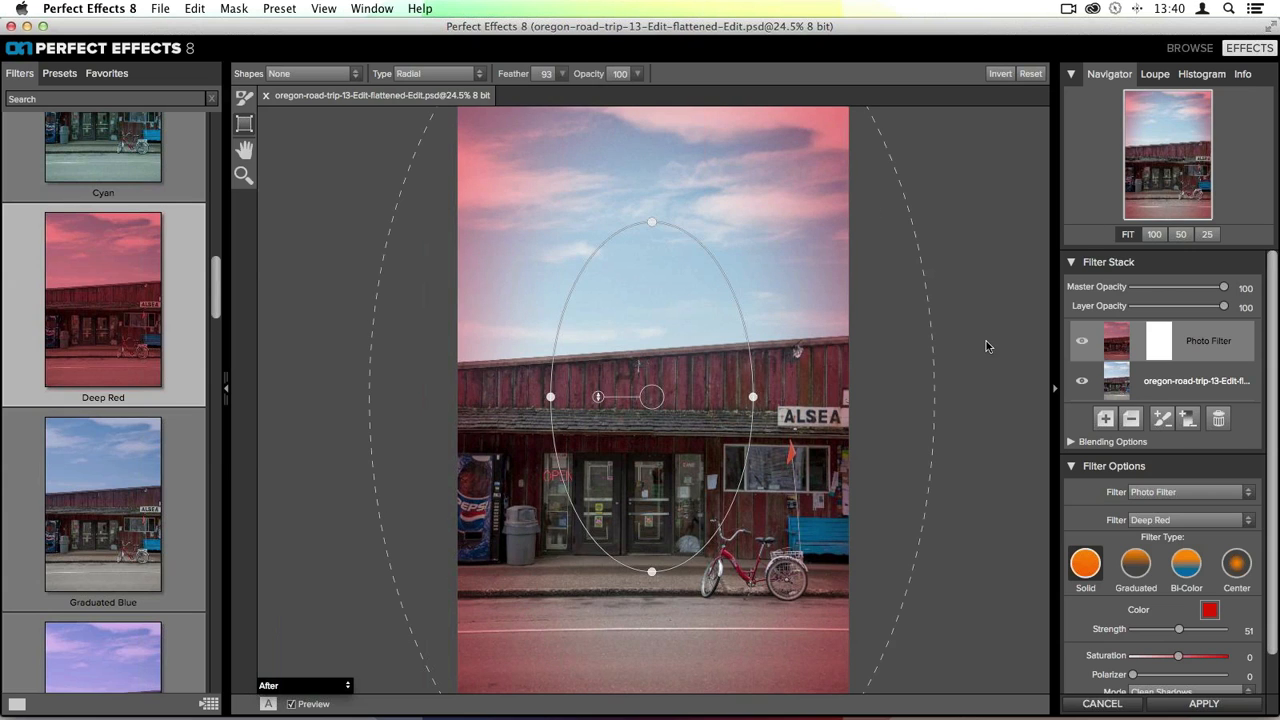
- Change the photo filter's colour to a light purple using the colour wheel and brightness slider
{"action": "scroll", "coordinate": [1144, 474], "scroll_direction": "down", "scroll_amount": 2}
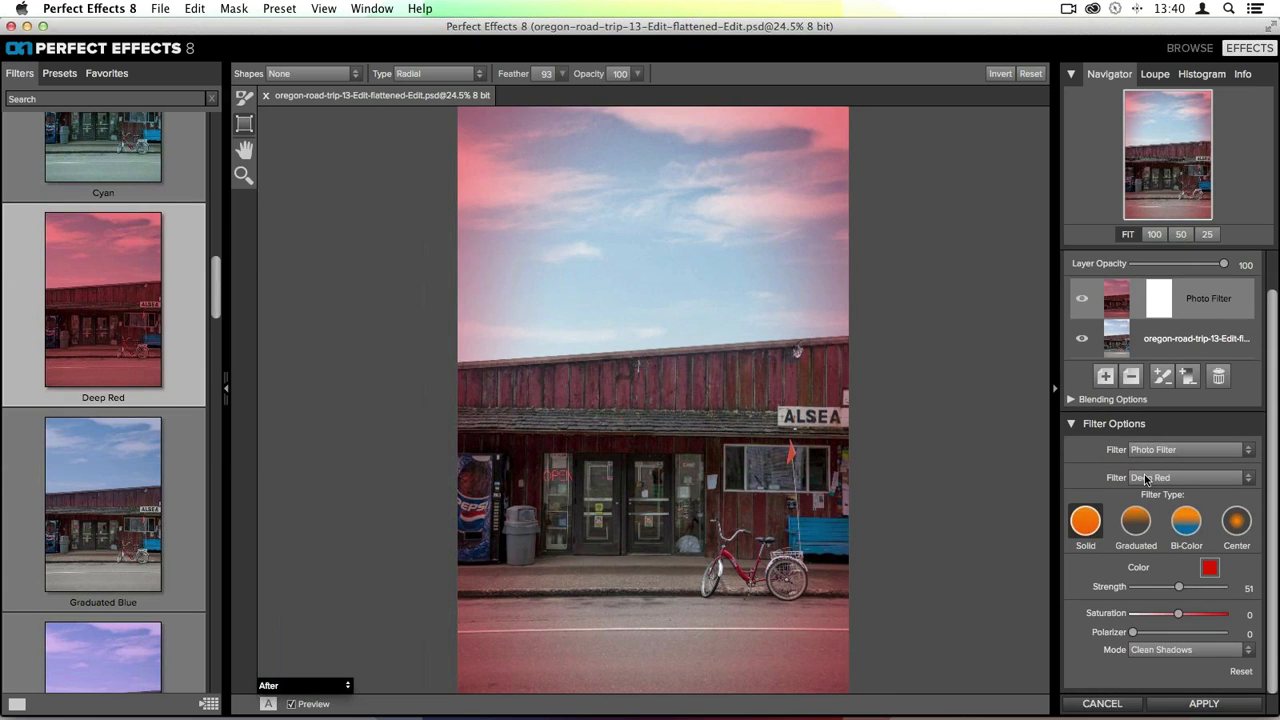
{"action": "left_click", "coordinate": [1211, 572]}
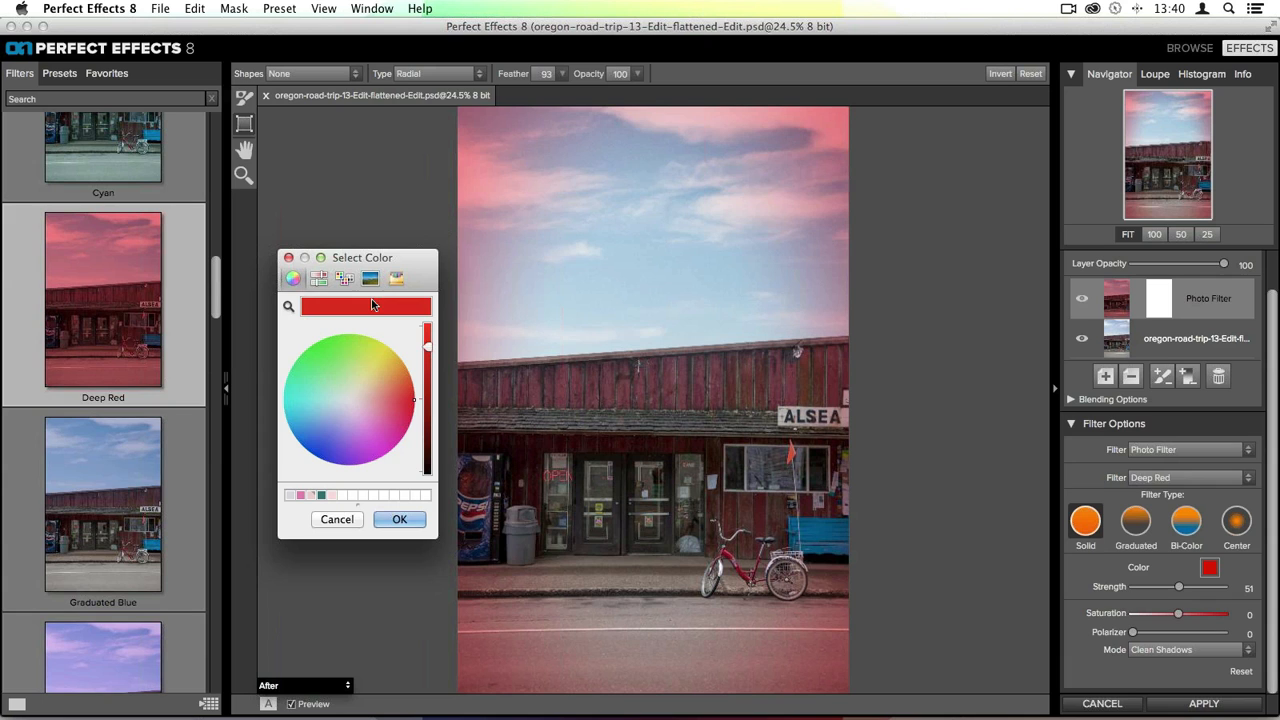
{"action": "left_click_drag", "start_coordinate": [386, 420], "coordinate": [343, 460]}
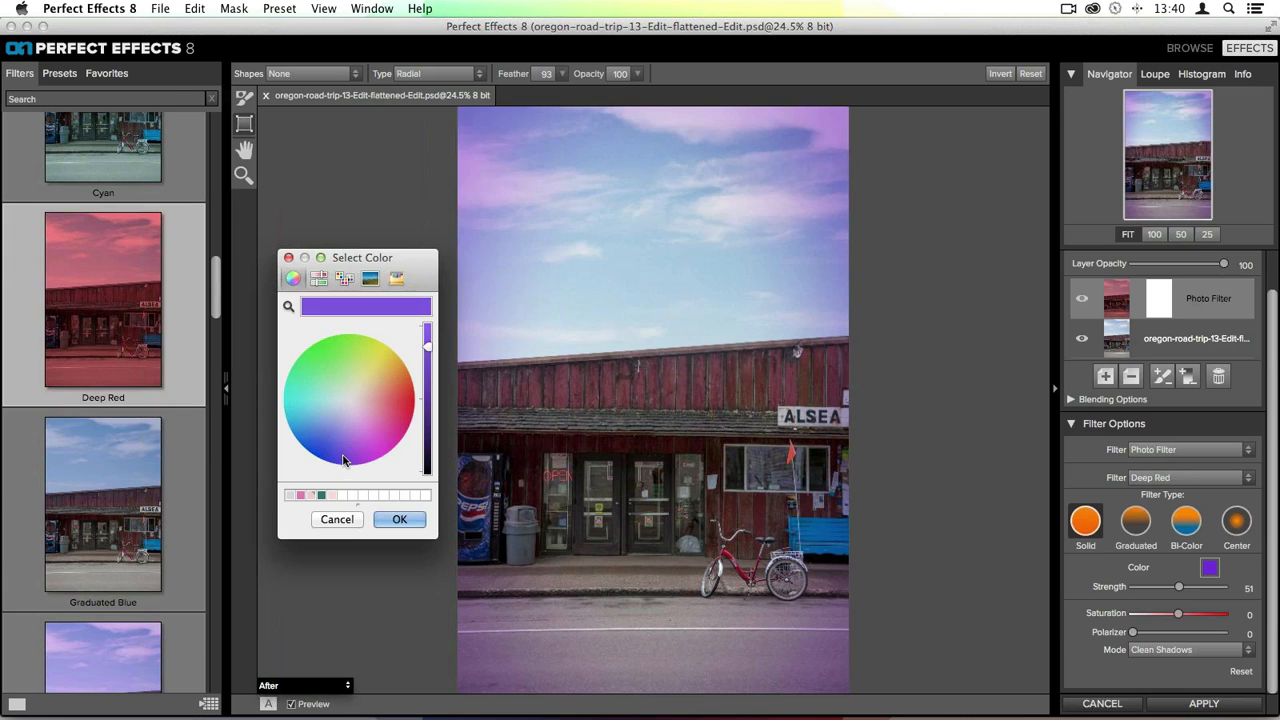
{"action": "left_click_drag", "start_coordinate": [343, 456], "coordinate": [345, 429]}
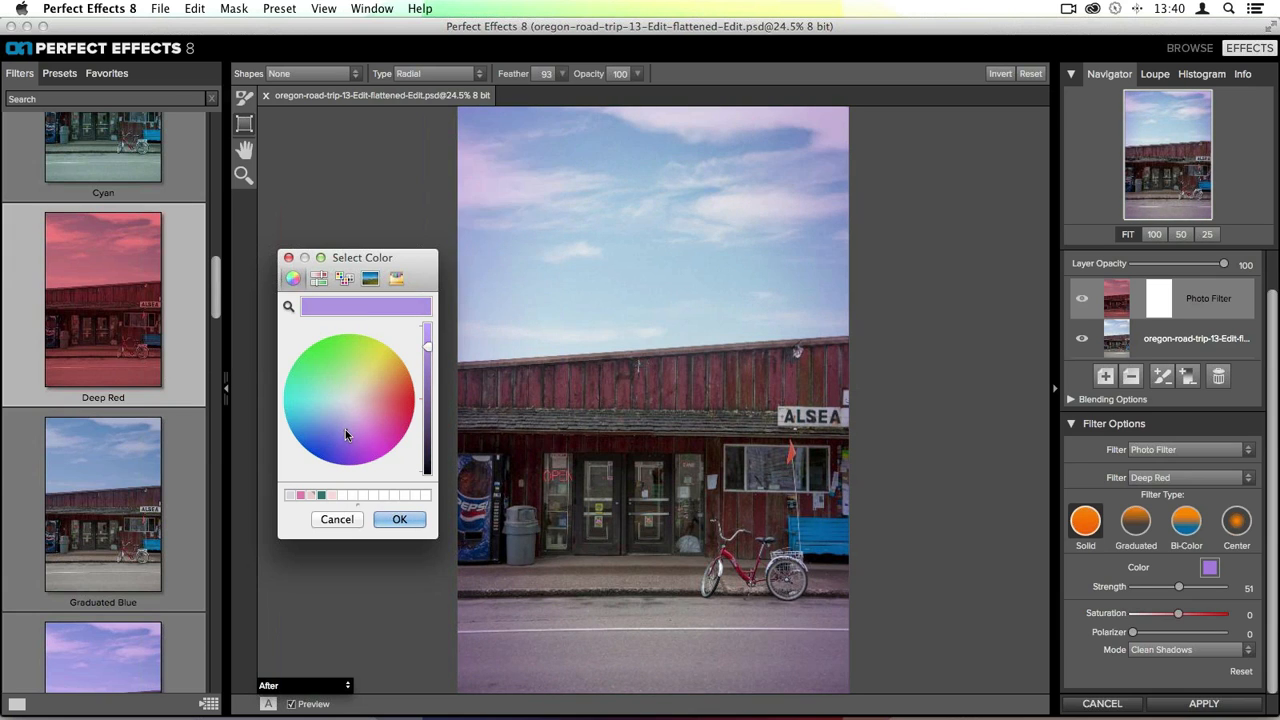
{"action": "mouse_move", "coordinate": [427, 346]}
{"action": "left_mouse_down"}
{"action": "mouse_move", "coordinate": [428, 403]}
{"action": "mouse_move", "coordinate": [425, 369]}
{"action": "left_mouse_up"}
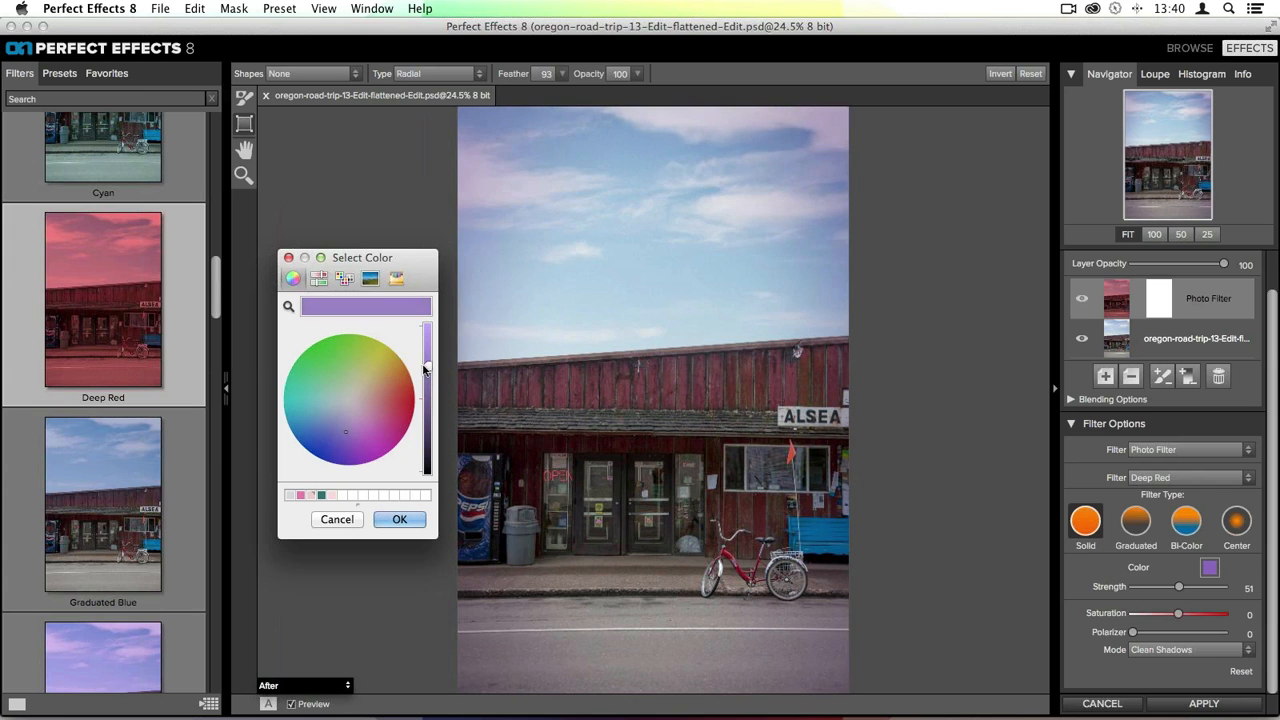
{"action": "left_click", "coordinate": [348, 438]}
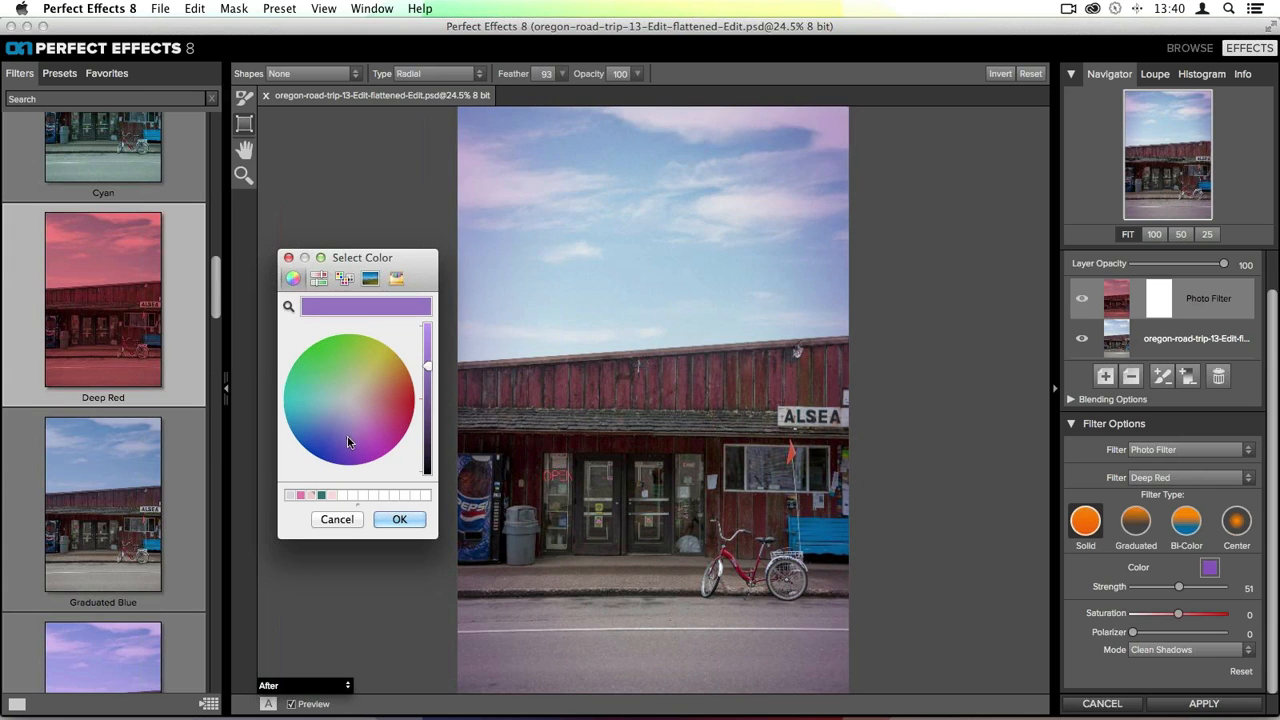
{"action": "left_click", "coordinate": [399, 520]}
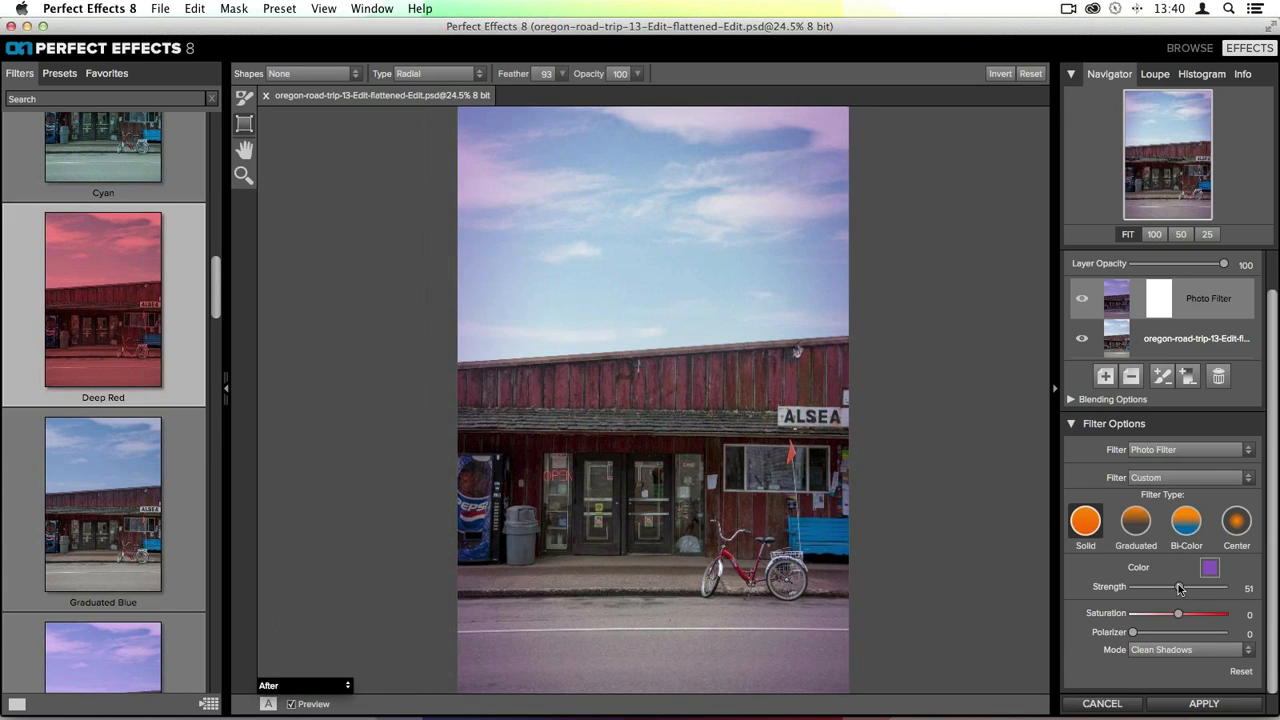
- Set the photo filter's Strength to 79 and Polarizer to 76
{"action": "left_click_drag", "start_coordinate": [1180, 589], "coordinate": [1205, 589]}
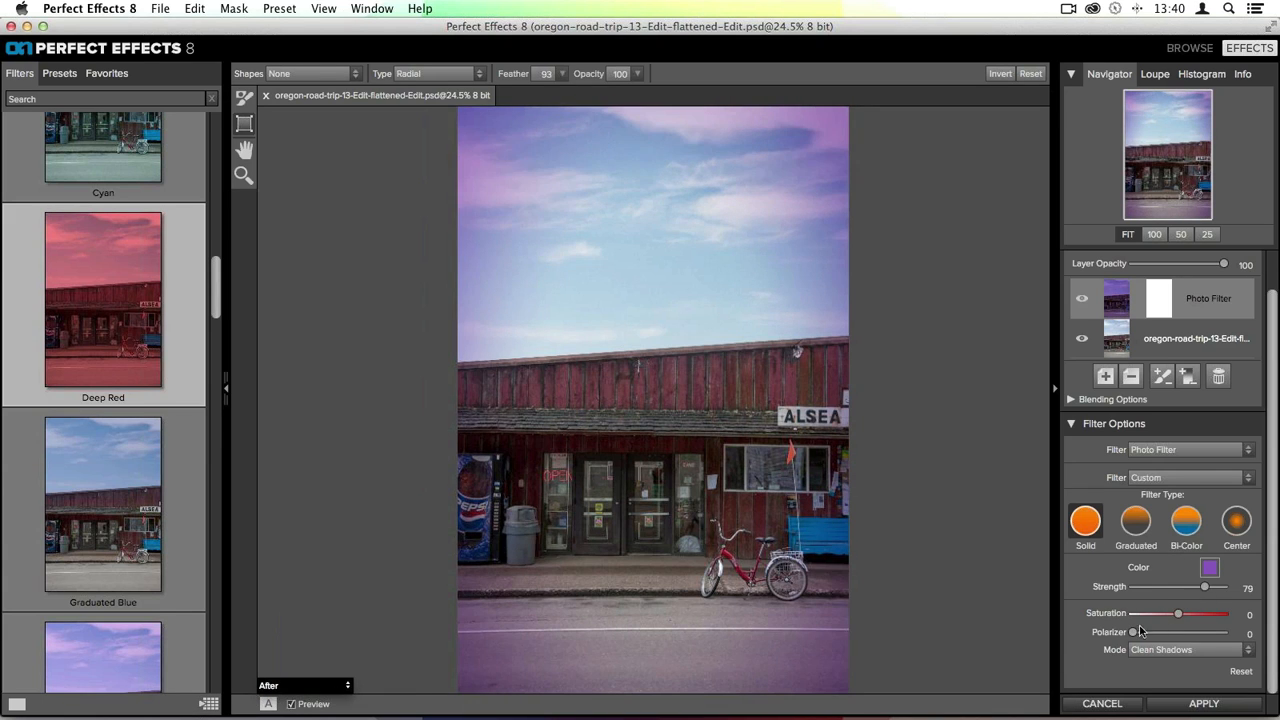
{"action": "left_click_drag", "start_coordinate": [1134, 633], "coordinate": [1203, 640]}
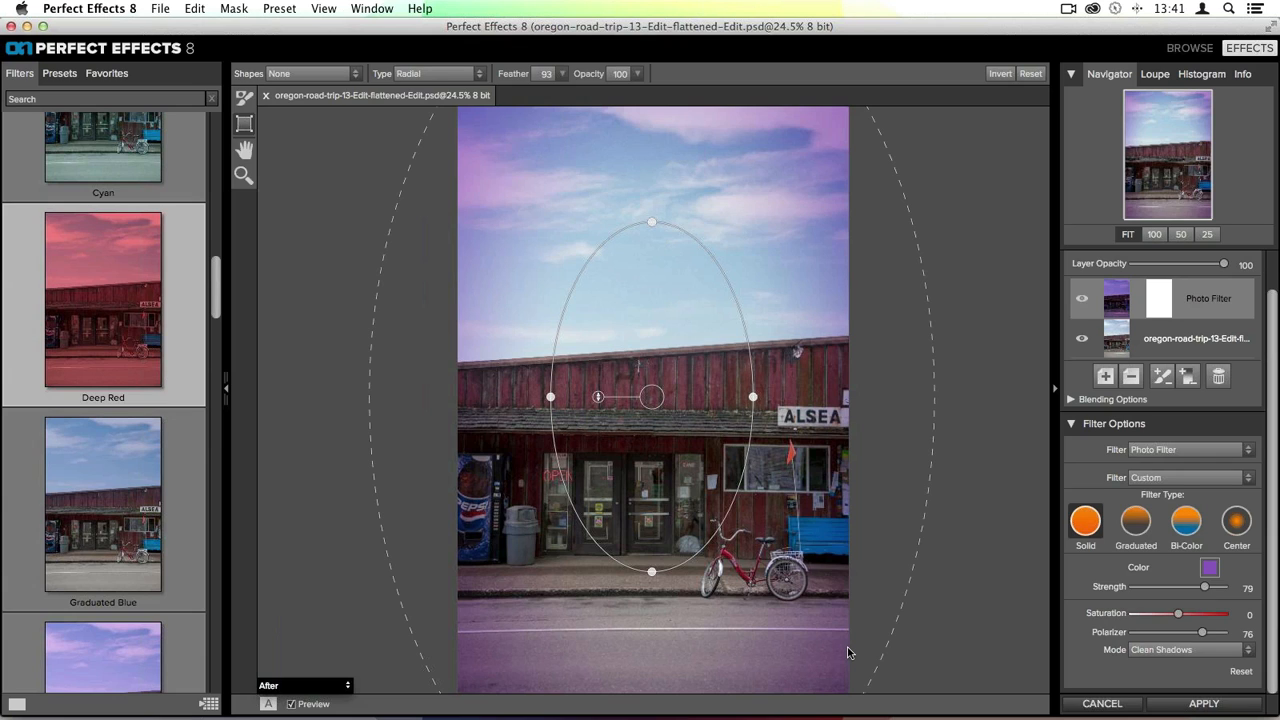
- Compare the photo filter's Mode options and reselect Clean Shadows
{"action": "left_click", "coordinate": [1145, 649]}
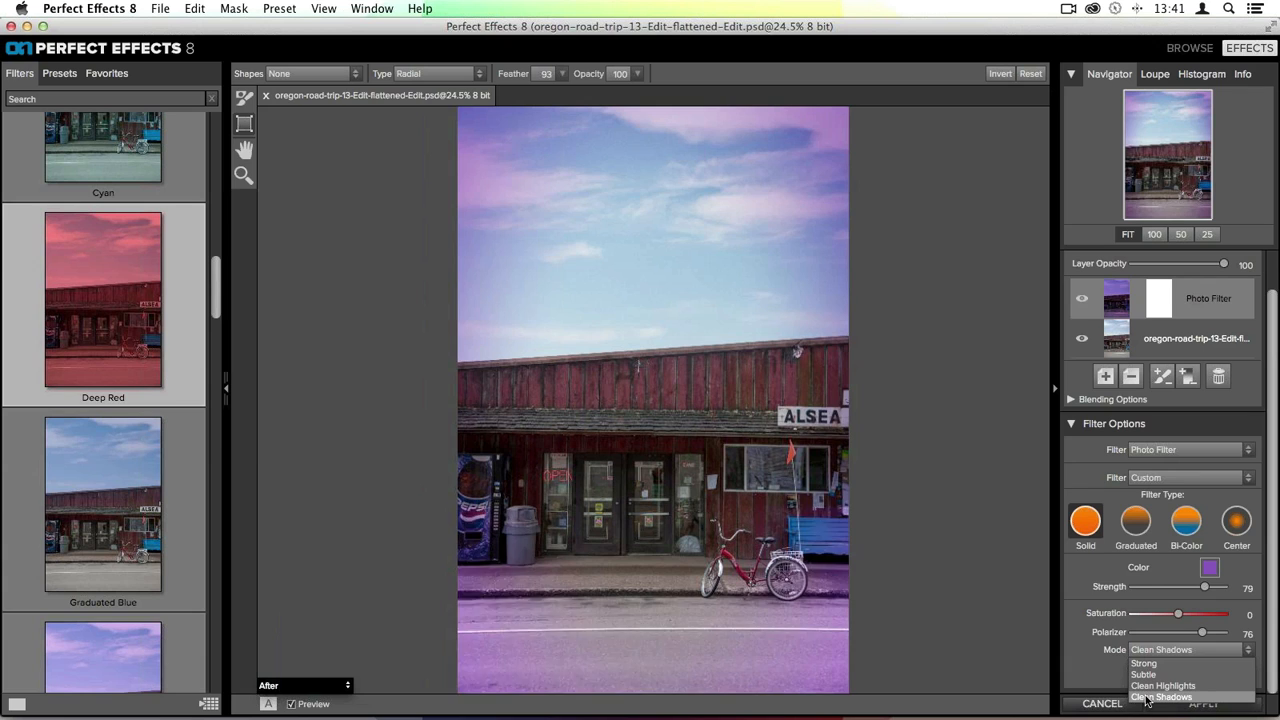
{"action": "left_click", "coordinate": [1146, 698]}
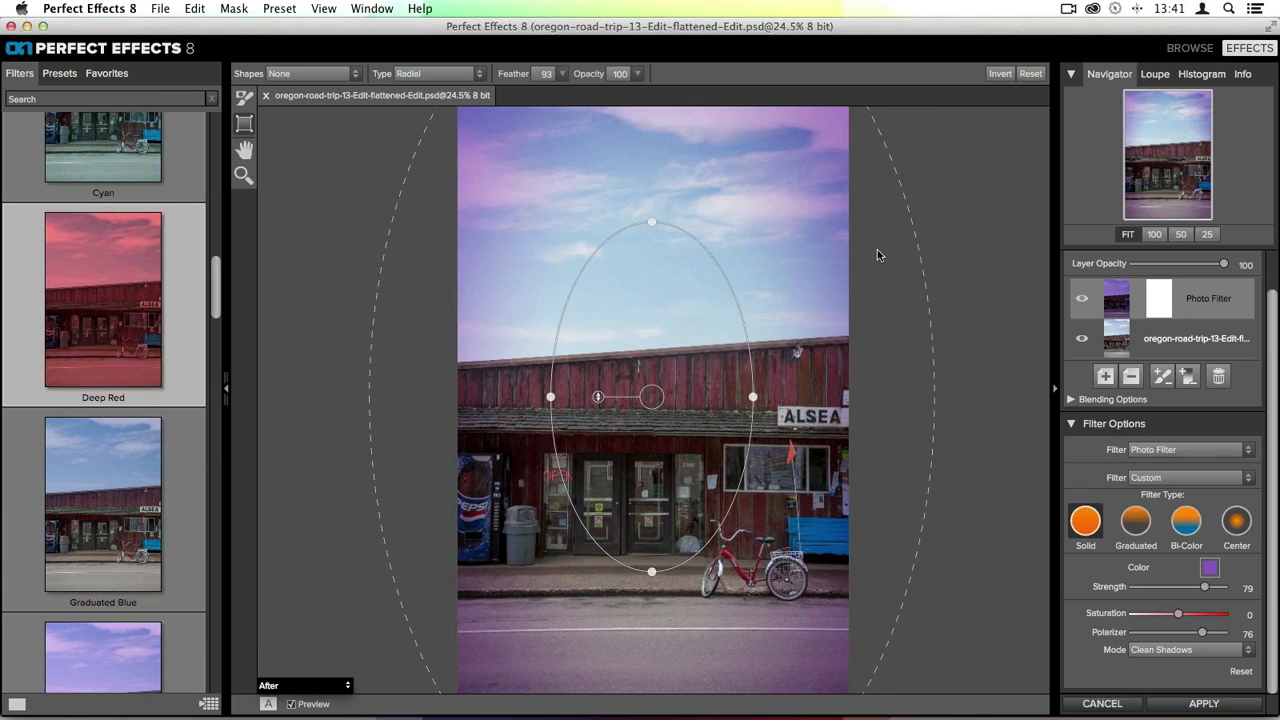
{"action": "left_click", "coordinate": [1184, 651]}
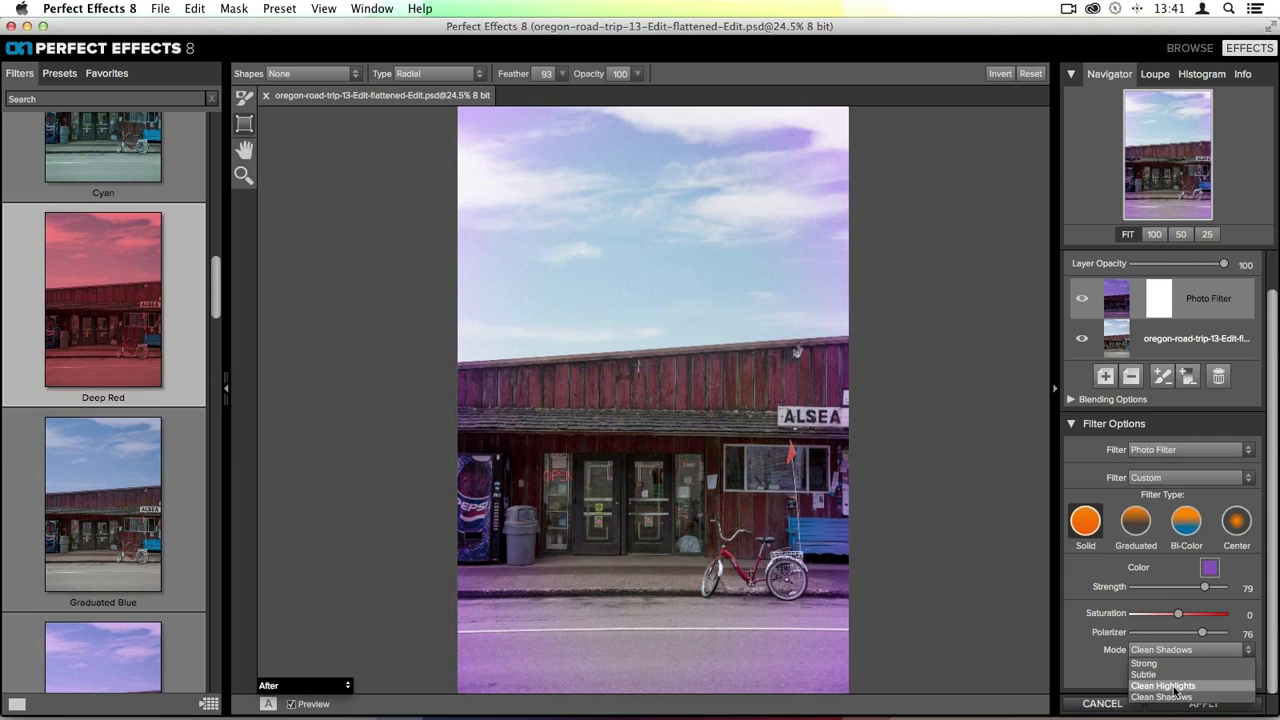
{"action": "left_click", "coordinate": [1175, 697]}
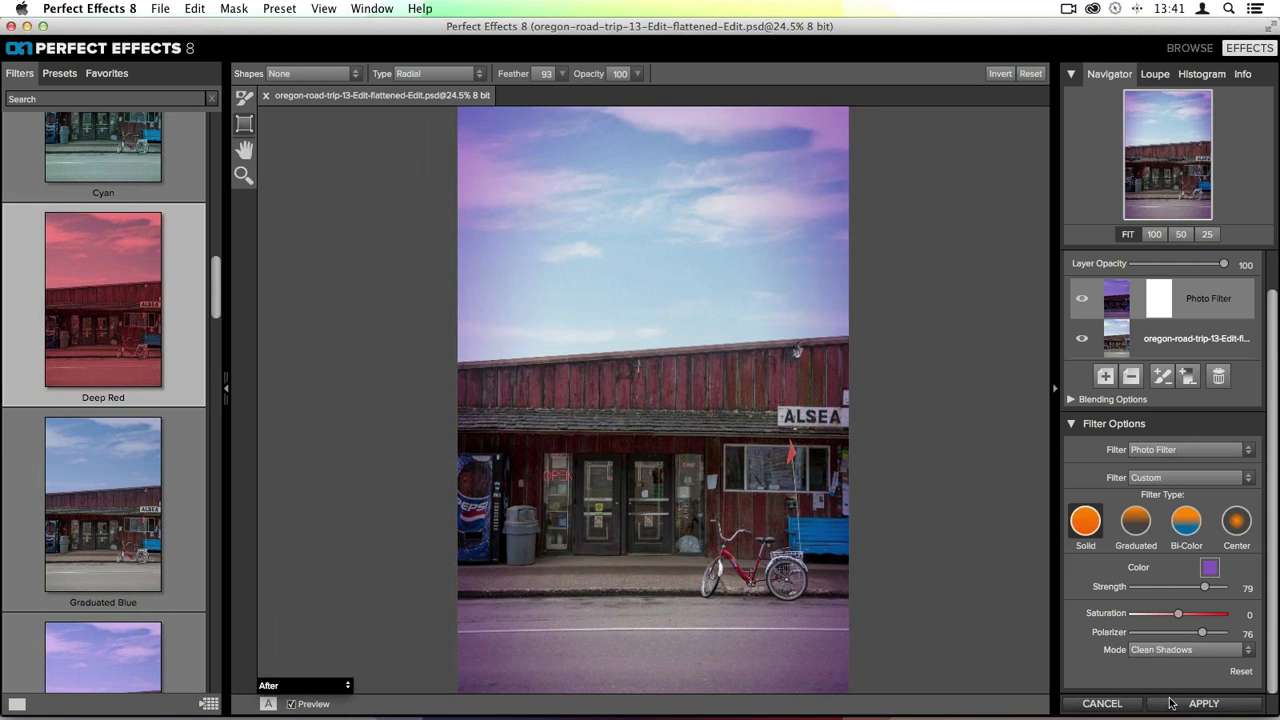
- Add a new empty layer to the filter stack
{"action": "scroll", "coordinate": [1183, 512], "scroll_direction": "up", "scroll_amount": 1}
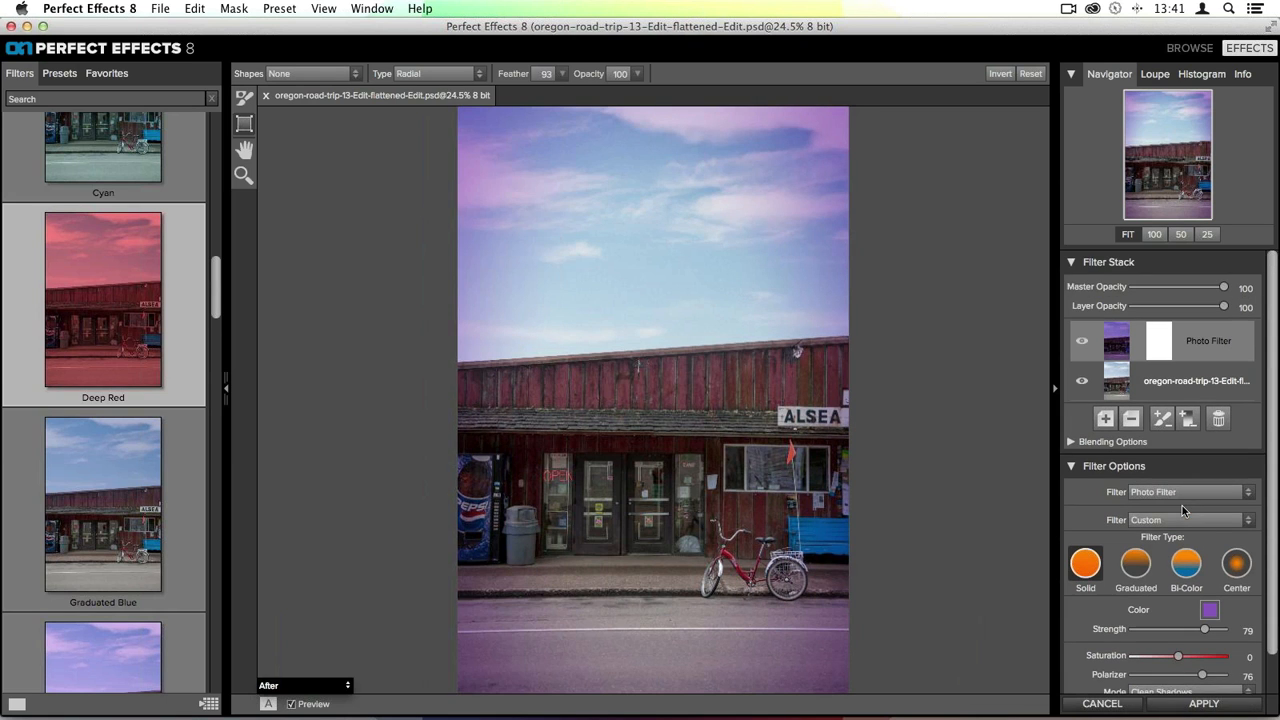
{"action": "left_click", "coordinate": [1131, 421]}
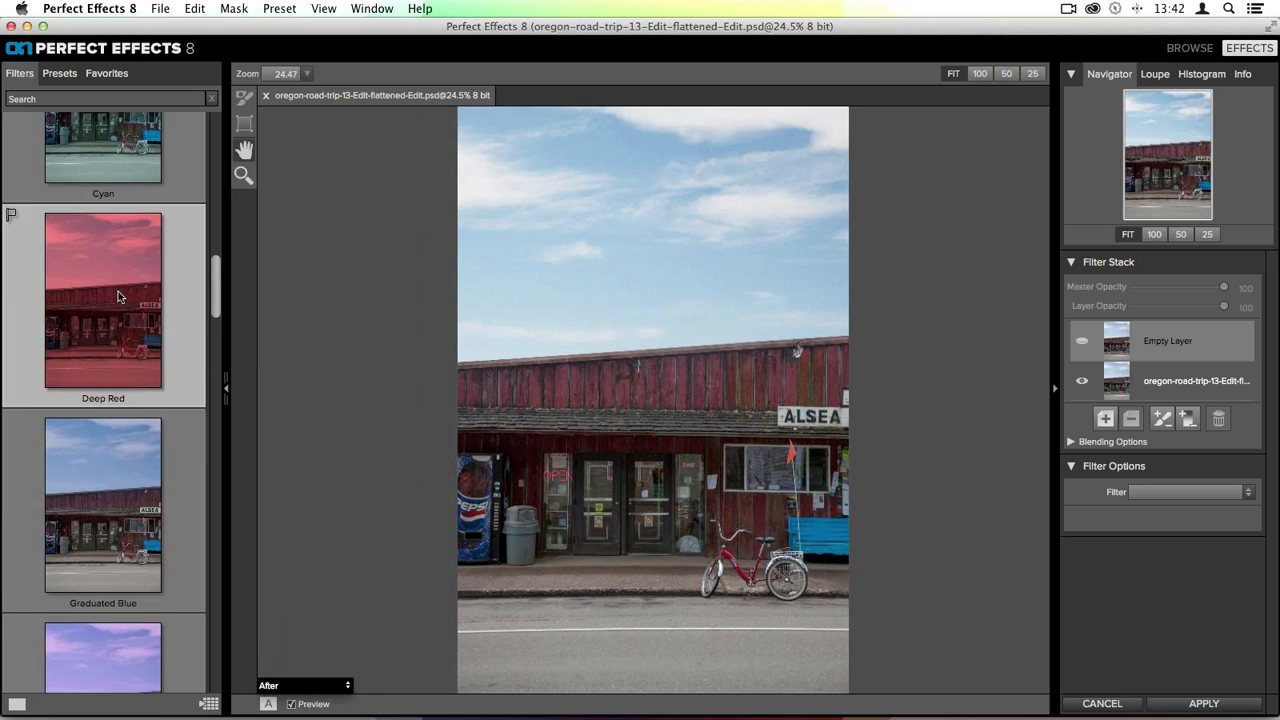
- Apply the Lens Blur filter's Tilt Shift preset to the new layer
{"action": "scroll", "coordinate": [118, 297], "scroll_direction": "up", "scroll_amount": 5}
{"action": "scroll", "coordinate": [118, 297], "scroll_direction": "up", "scroll_amount": 5}
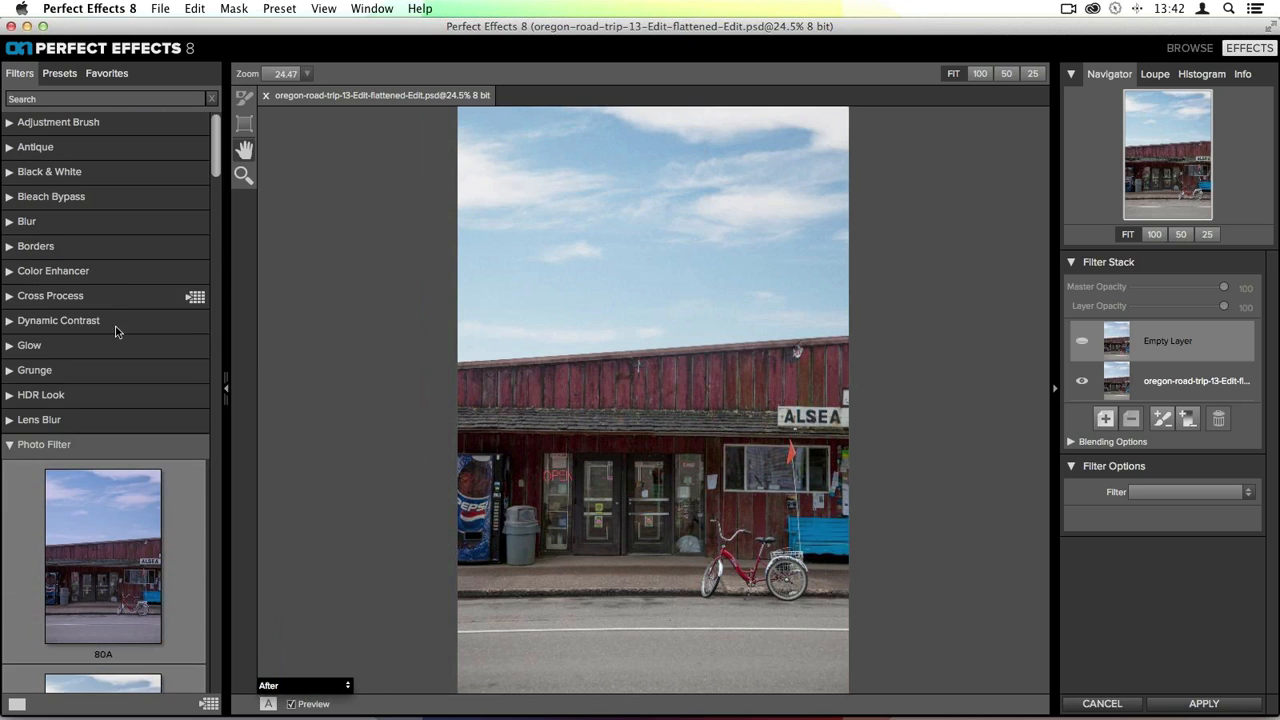
{"action": "left_click", "coordinate": [32, 443]}
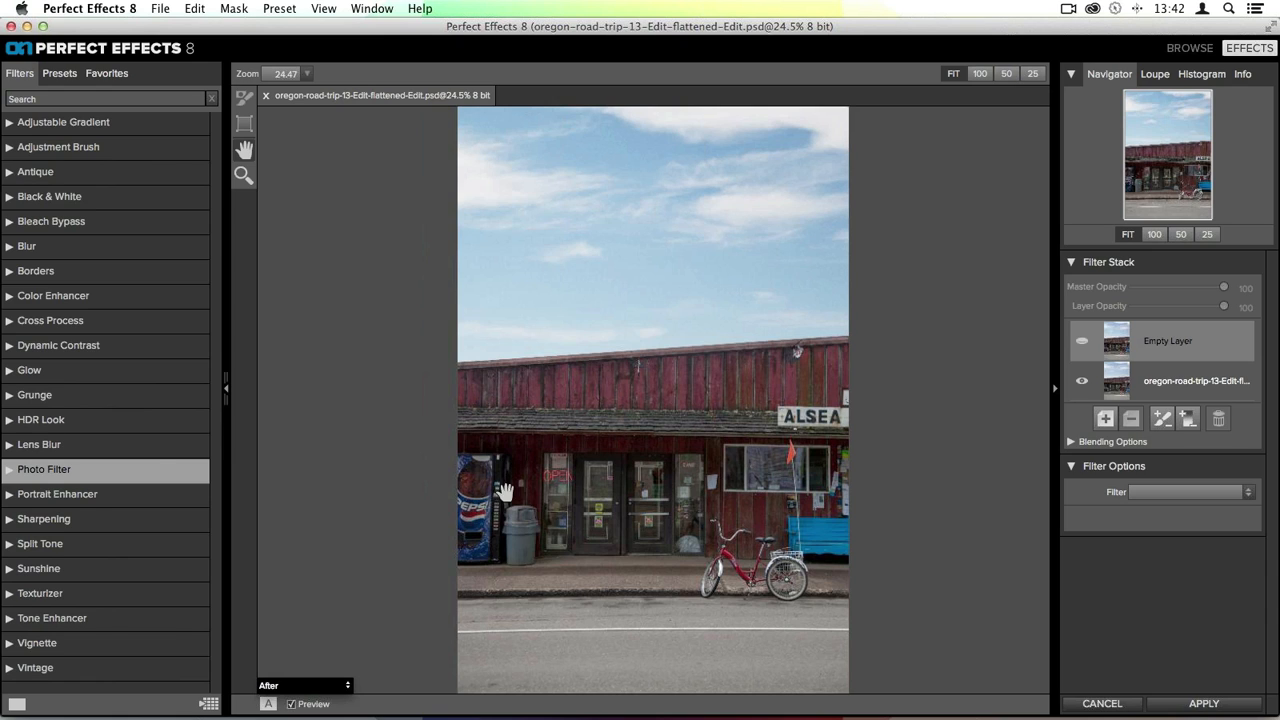
{"action": "left_click", "coordinate": [27, 444]}
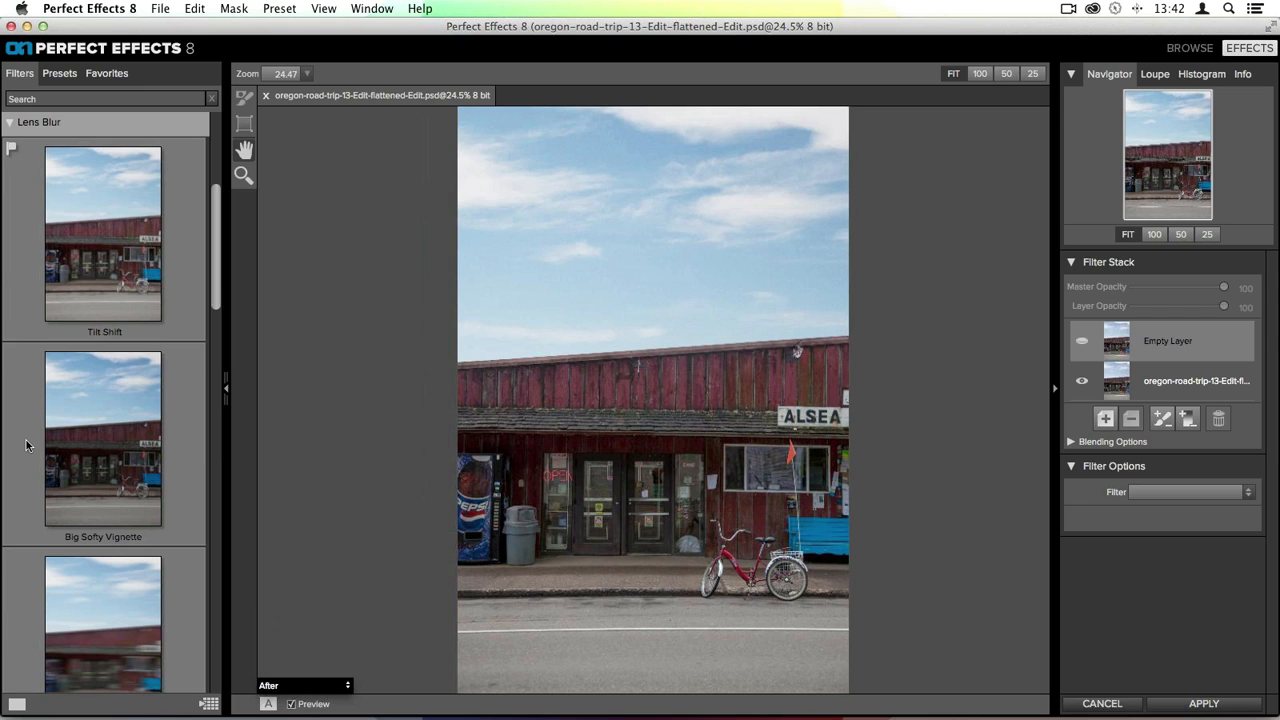
{"action": "left_click", "coordinate": [124, 282]}
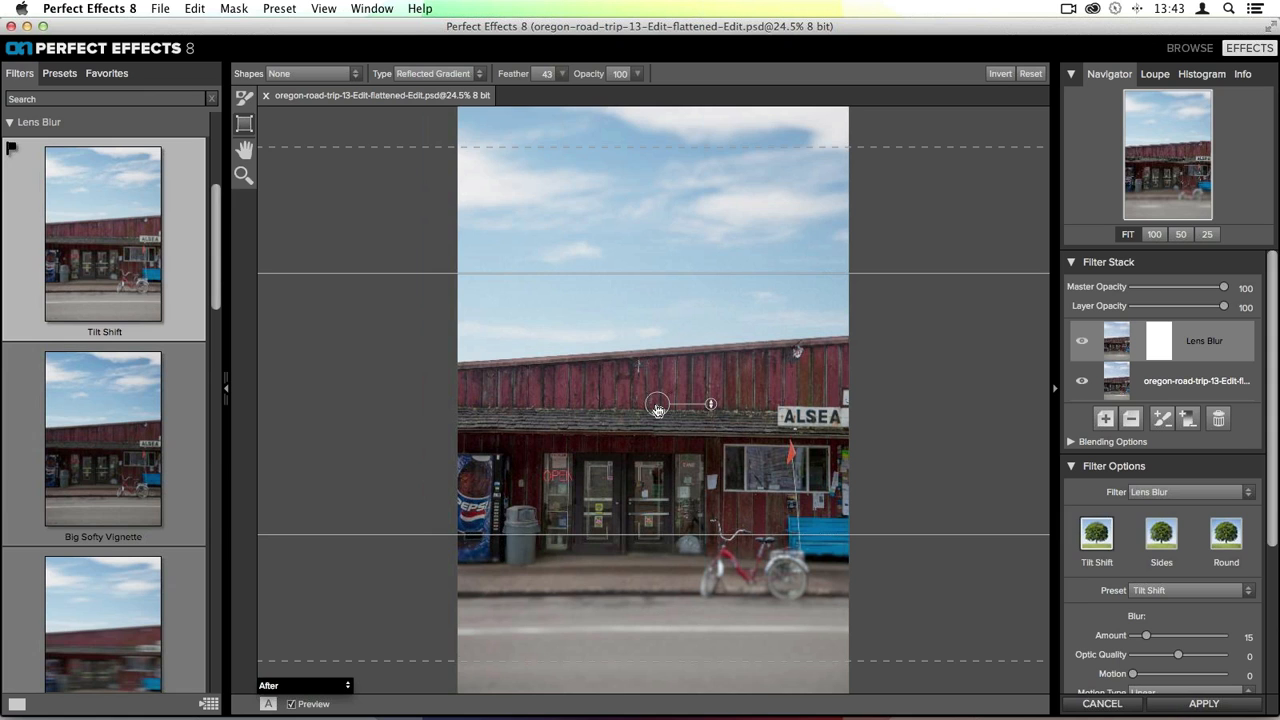
- Move the tilt-shift masking bug down onto the storefront doors
{"action": "left_click_drag", "start_coordinate": [657, 409], "coordinate": [660, 468]}
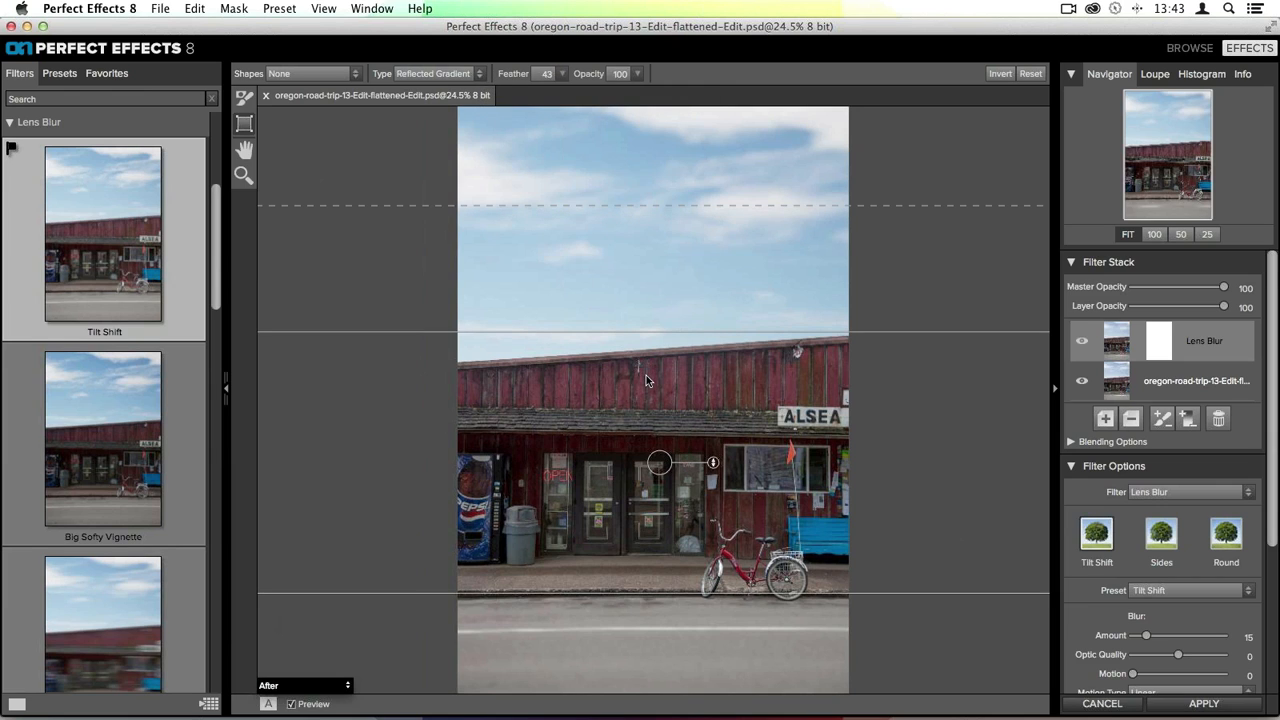
{"action": "left_click", "coordinate": [456, 75]}
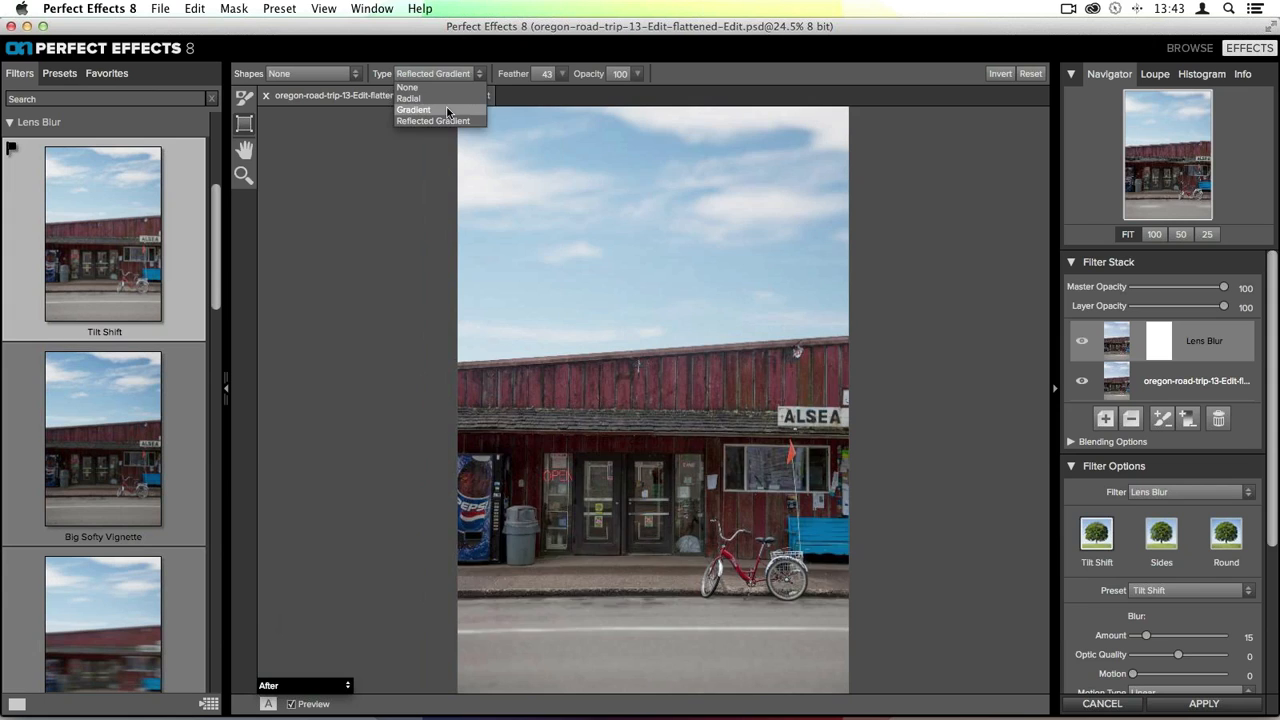
{"action": "left_click", "coordinate": [449, 109]}
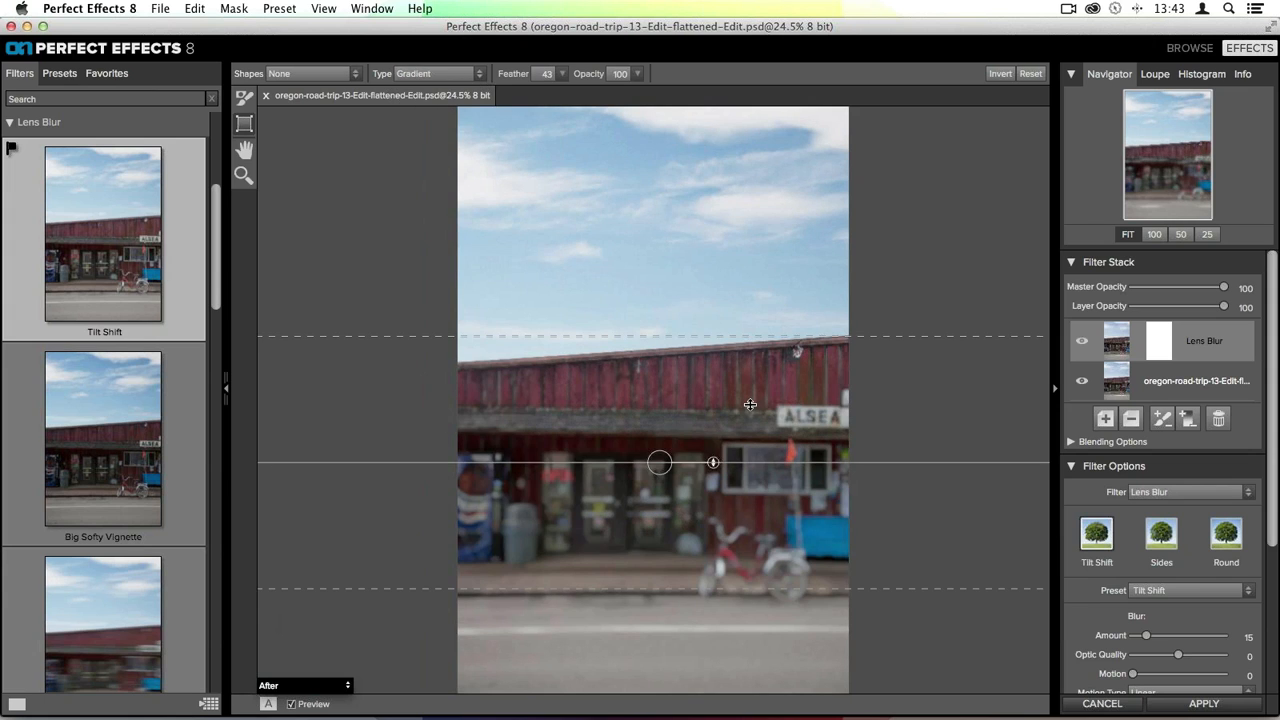
{"action": "left_click", "coordinate": [415, 75]}
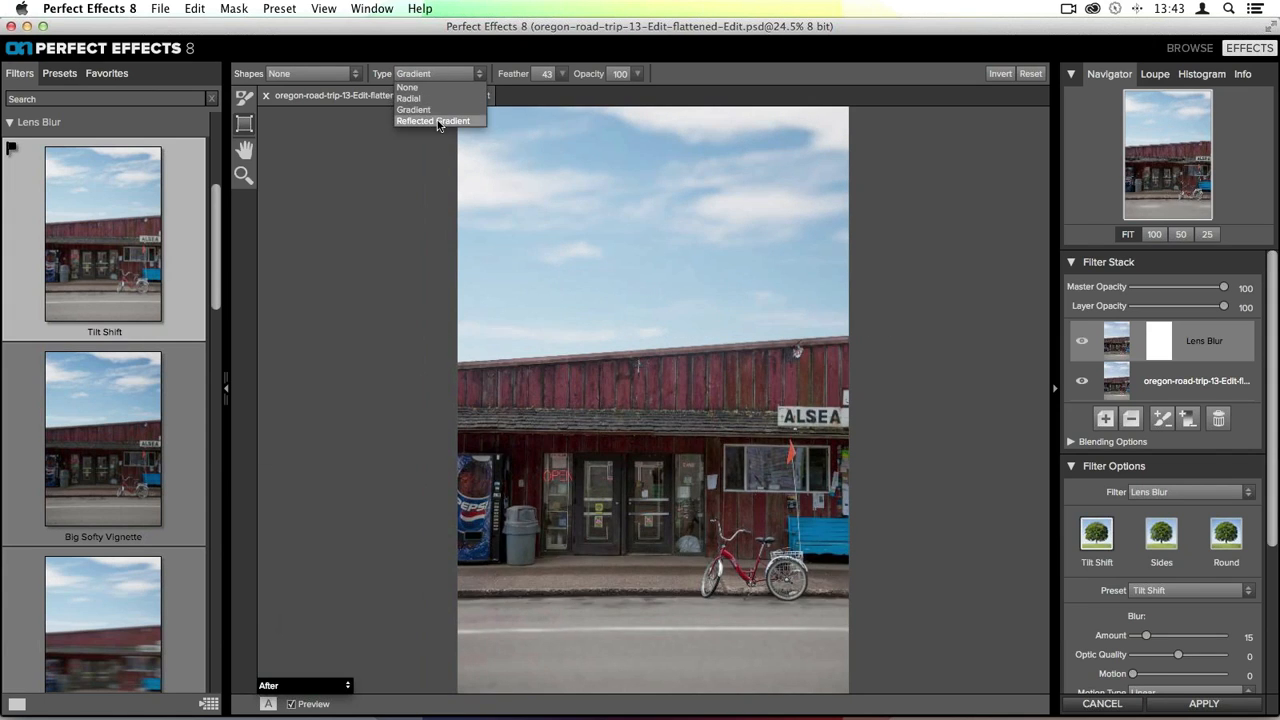
{"action": "left_click", "coordinate": [432, 121]}
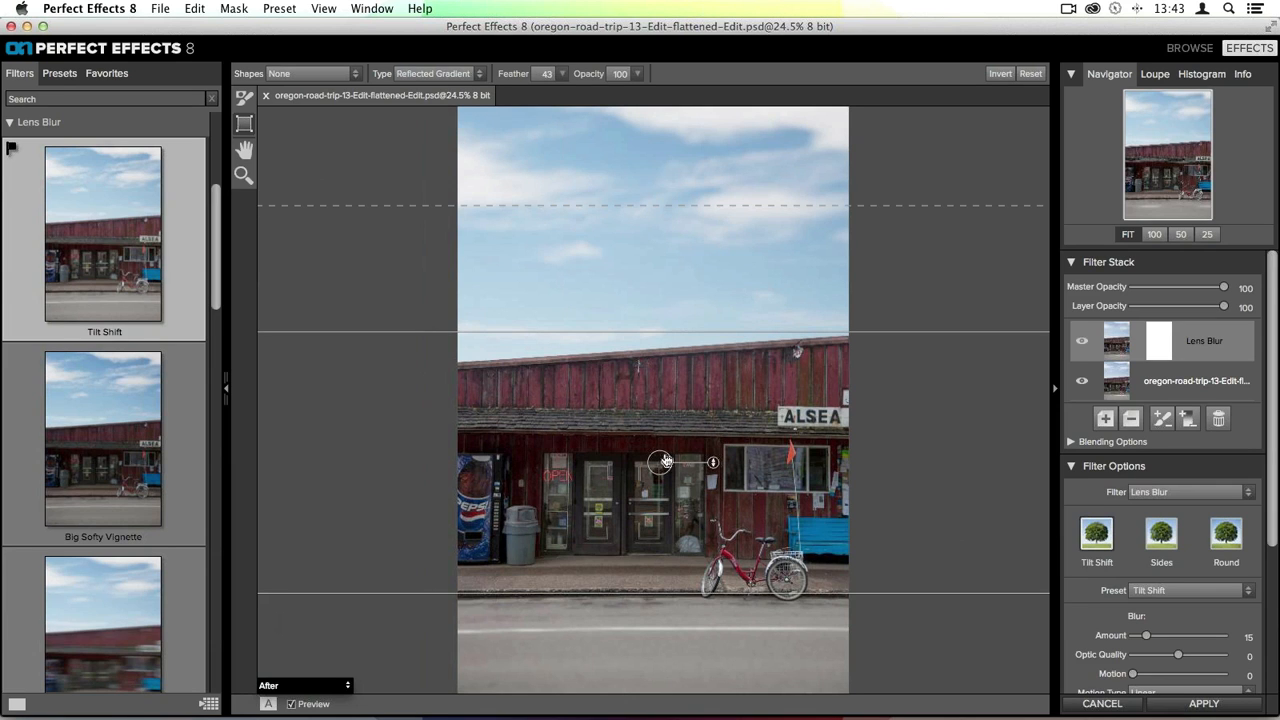
- Tilt the reflected gradient slightly and widen its feather to about 70
{"action": "left_click_drag", "start_coordinate": [660, 461], "coordinate": [731, 469]}
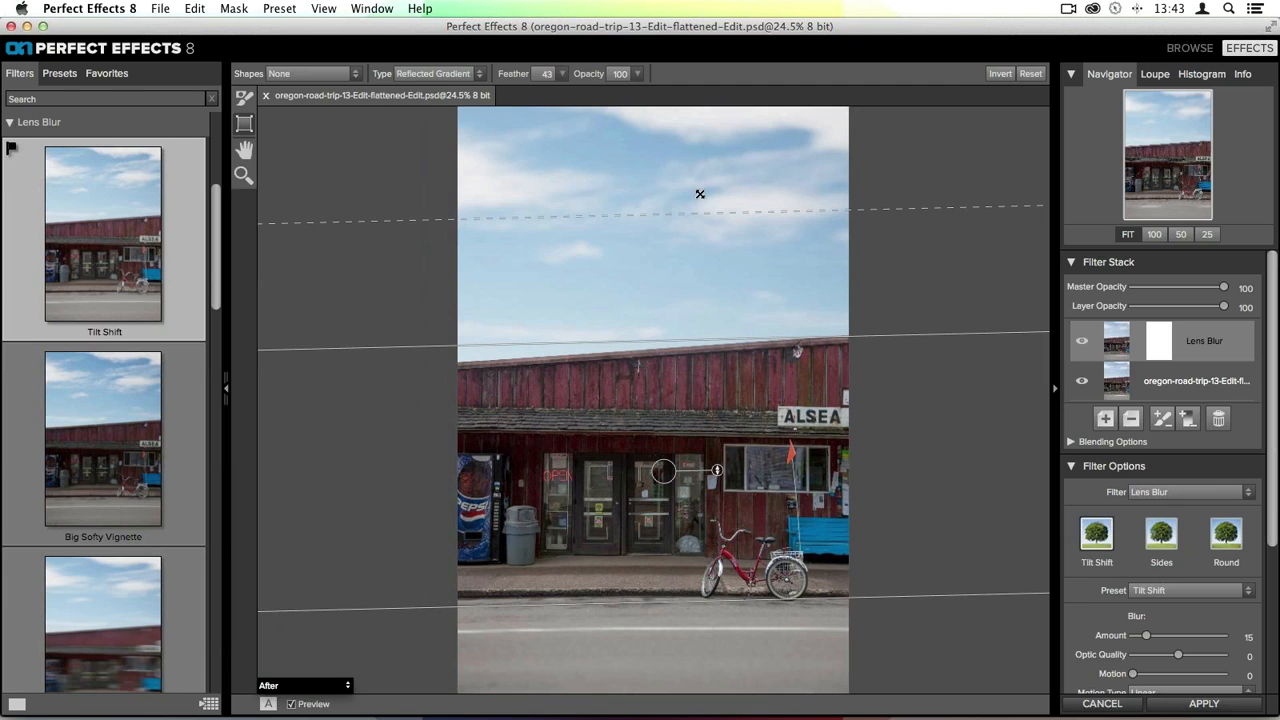
{"action": "left_click_drag", "start_coordinate": [695, 212], "coordinate": [661, 134]}
{"action": "left_click_drag", "start_coordinate": [681, 338], "coordinate": [680, 344]}
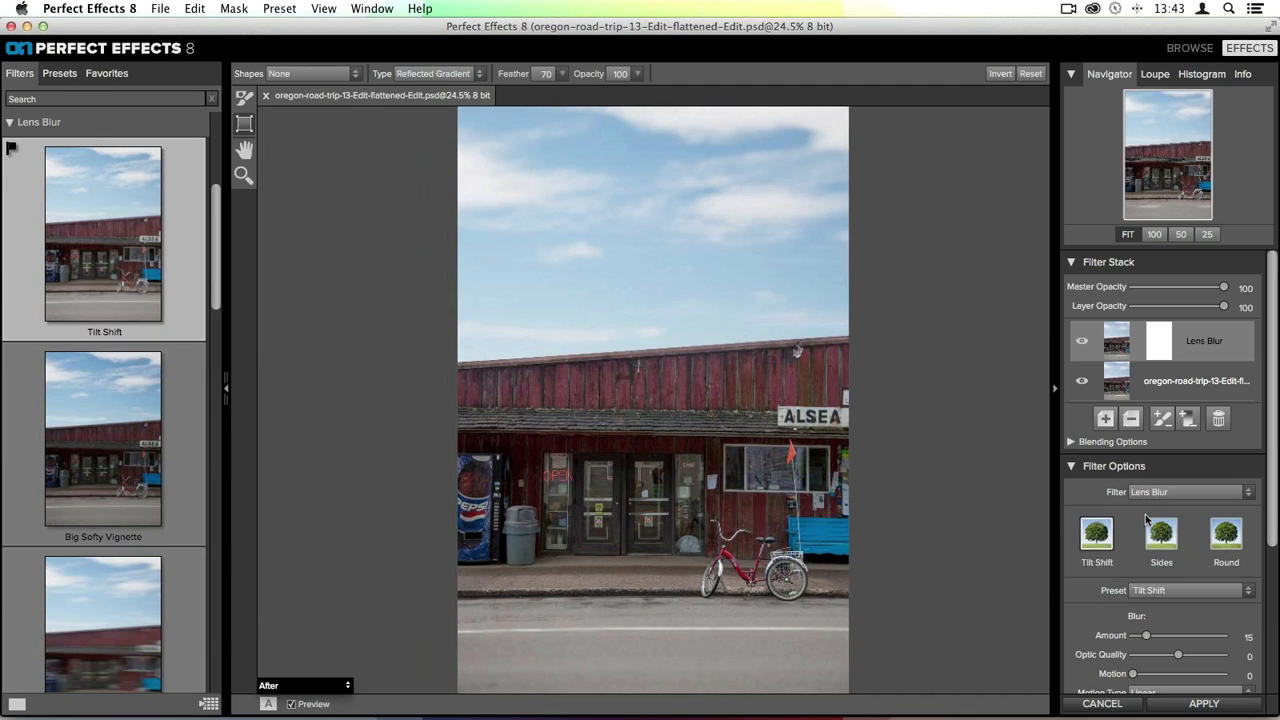
- Lower the lens blur Amount to 6
{"action": "scroll", "coordinate": [1214, 452], "scroll_direction": "down", "scroll_amount": 4}
{"action": "scroll", "coordinate": [1215, 457], "scroll_direction": "up", "scroll_amount": 2}
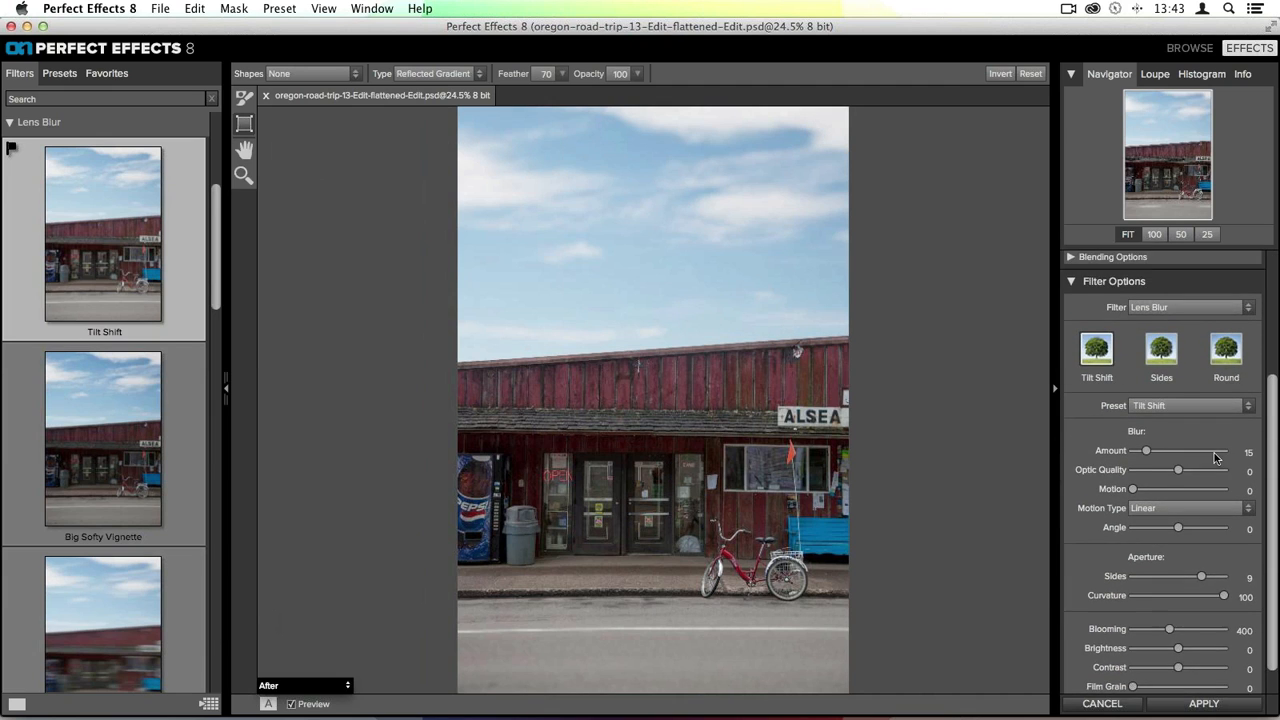
{"action": "scroll", "coordinate": [1215, 457], "scroll_direction": "down", "scroll_amount": 2}
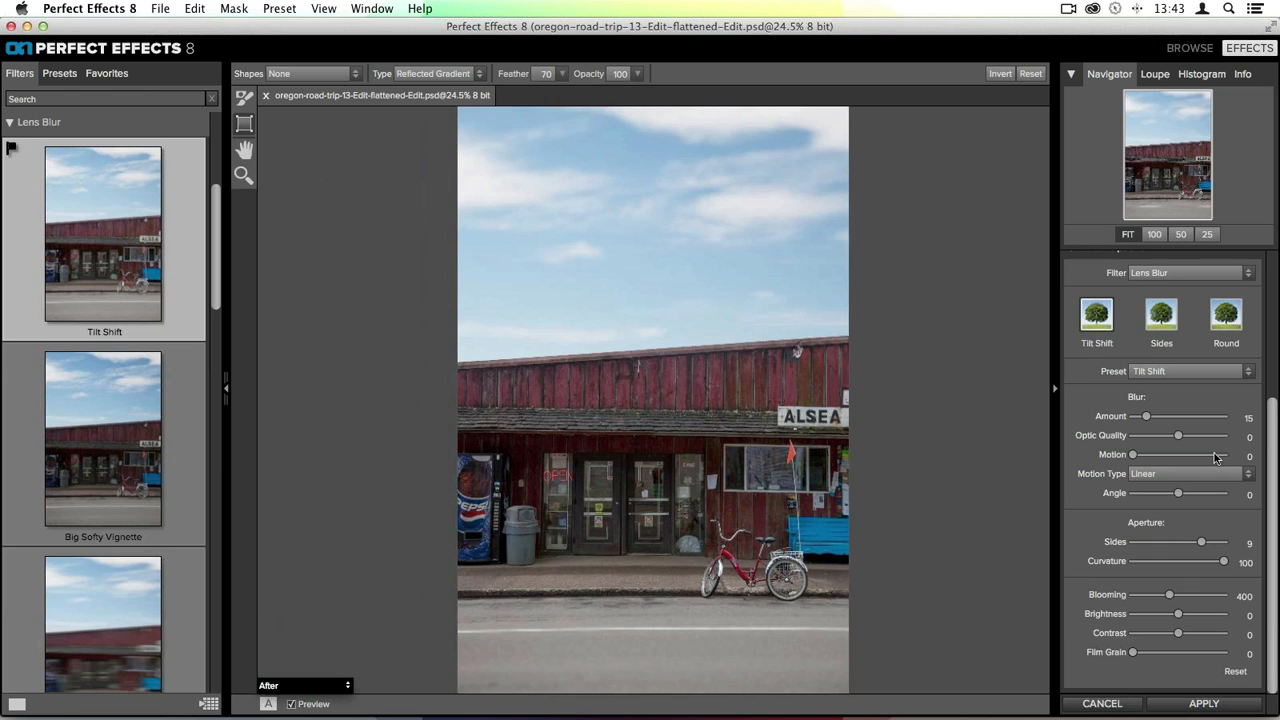
{"action": "mouse_move", "coordinate": [1145, 417]}
{"action": "left_mouse_down"}
{"action": "mouse_move", "coordinate": [1176, 420]}
{"action": "mouse_move", "coordinate": [1140, 420]}
{"action": "left_mouse_up"}
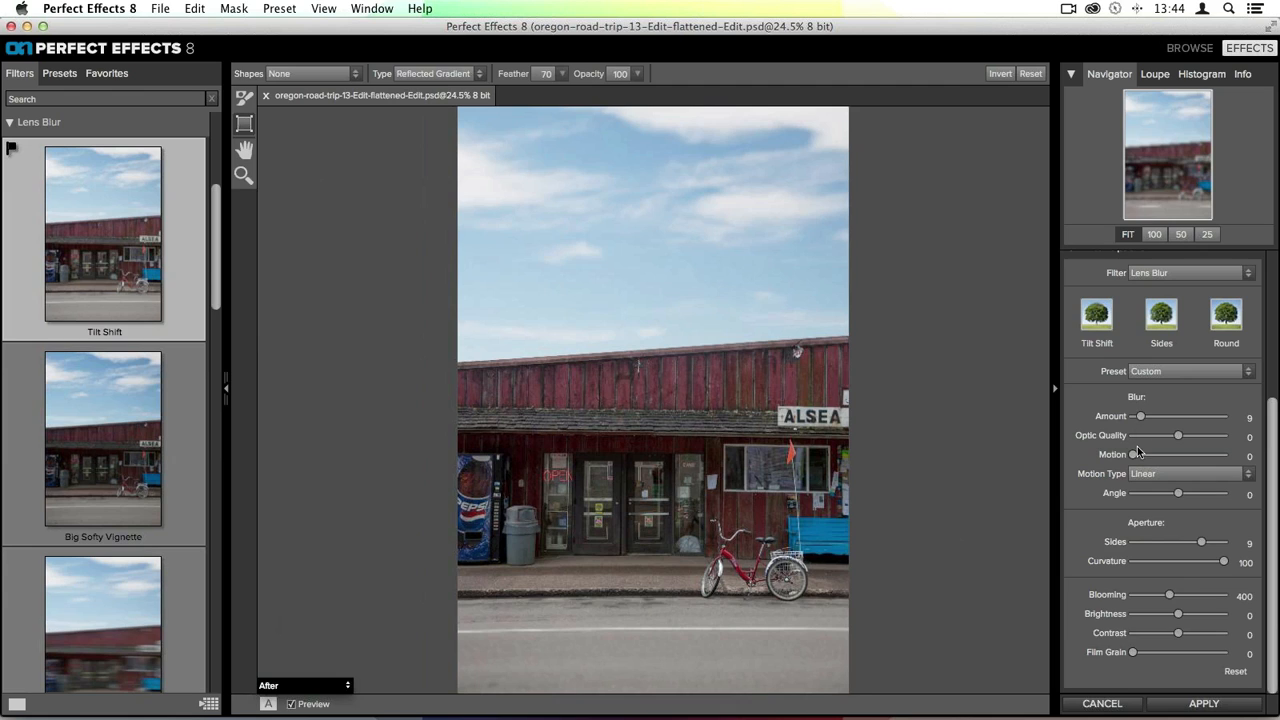
{"action": "left_click_drag", "start_coordinate": [1141, 416], "coordinate": [1137, 416]}
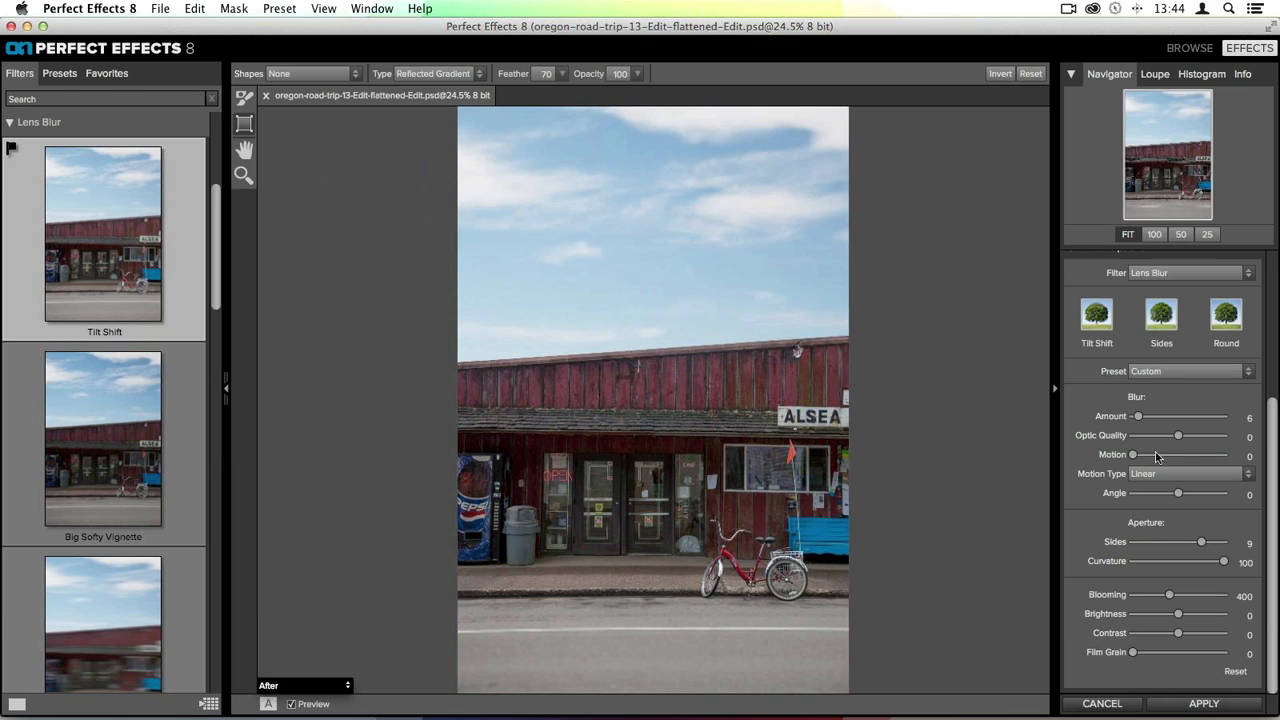
- Switch the lens blur Motion Type to Radial and set the Motion slider to 0
{"action": "mouse_move", "coordinate": [1133, 455]}
{"action": "left_mouse_down"}
{"action": "mouse_move", "coordinate": [1189, 462]}
{"action": "mouse_move", "coordinate": [1150, 455]}
{"action": "left_mouse_up"}
{"action": "left_click", "coordinate": [1157, 473]}
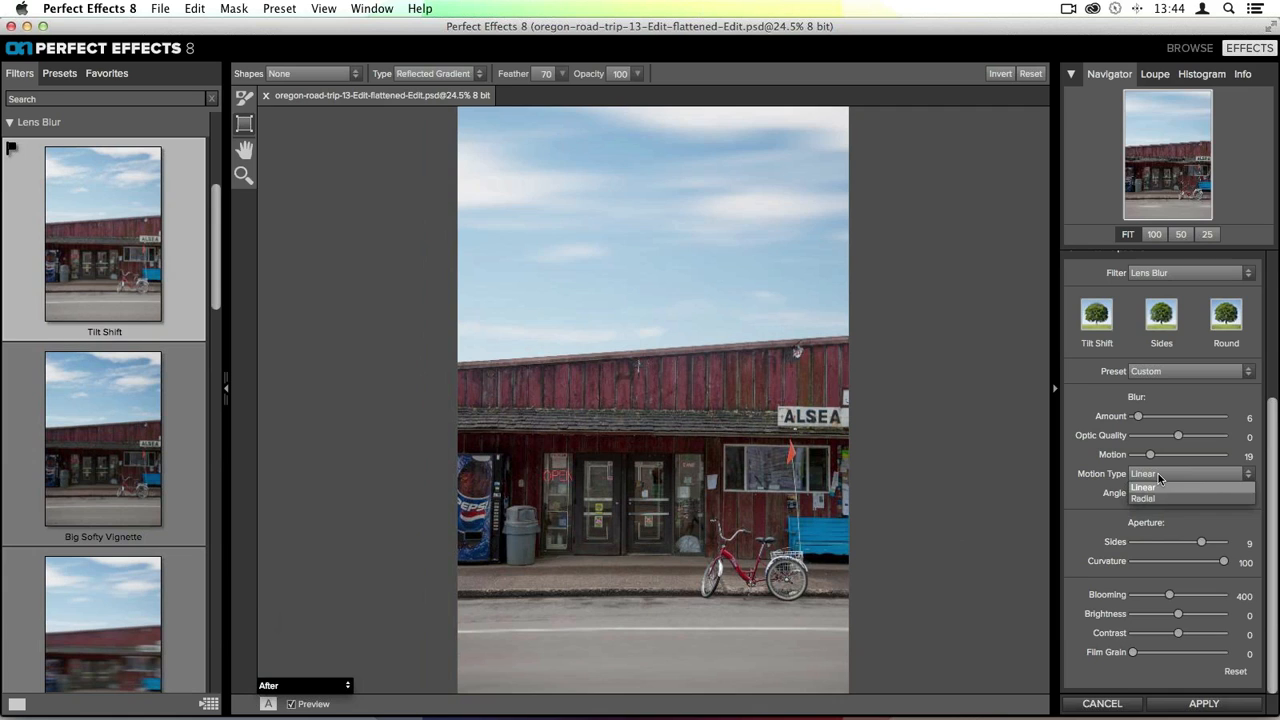
{"action": "left_click", "coordinate": [1157, 492]}
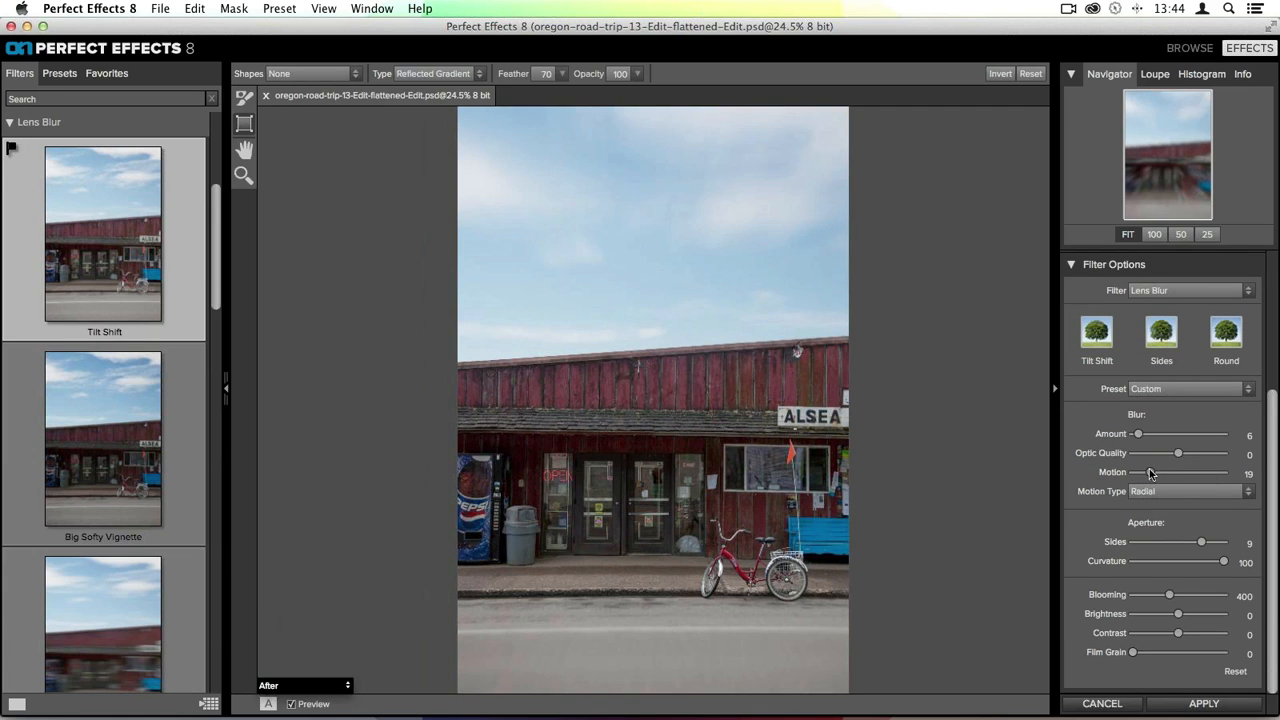
{"action": "left_click", "coordinate": [1147, 488]}
{"action": "left_click", "coordinate": [1112, 474]}
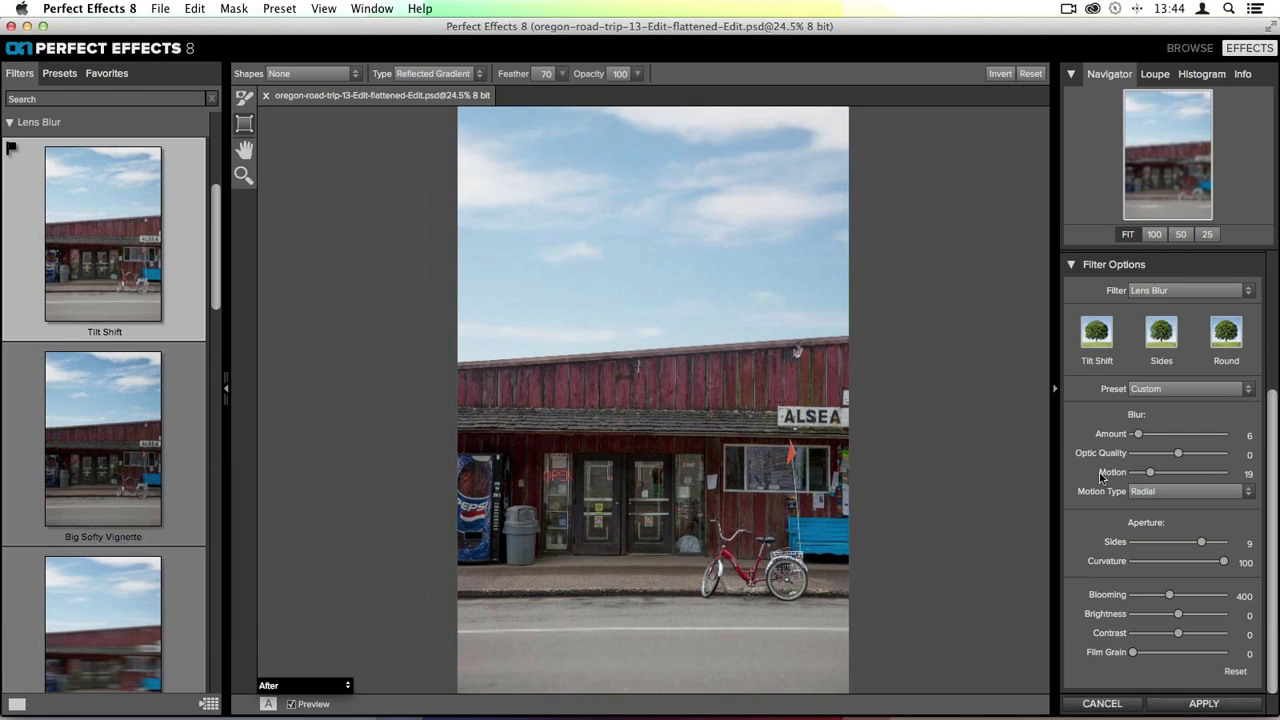
{"action": "left_click_drag", "start_coordinate": [1149, 474], "coordinate": [1111, 474]}
- Lower the lens blur Blooming to 175 and Brightness to -40
{"action": "left_click_drag", "start_coordinate": [1171, 596], "coordinate": [1160, 620]}
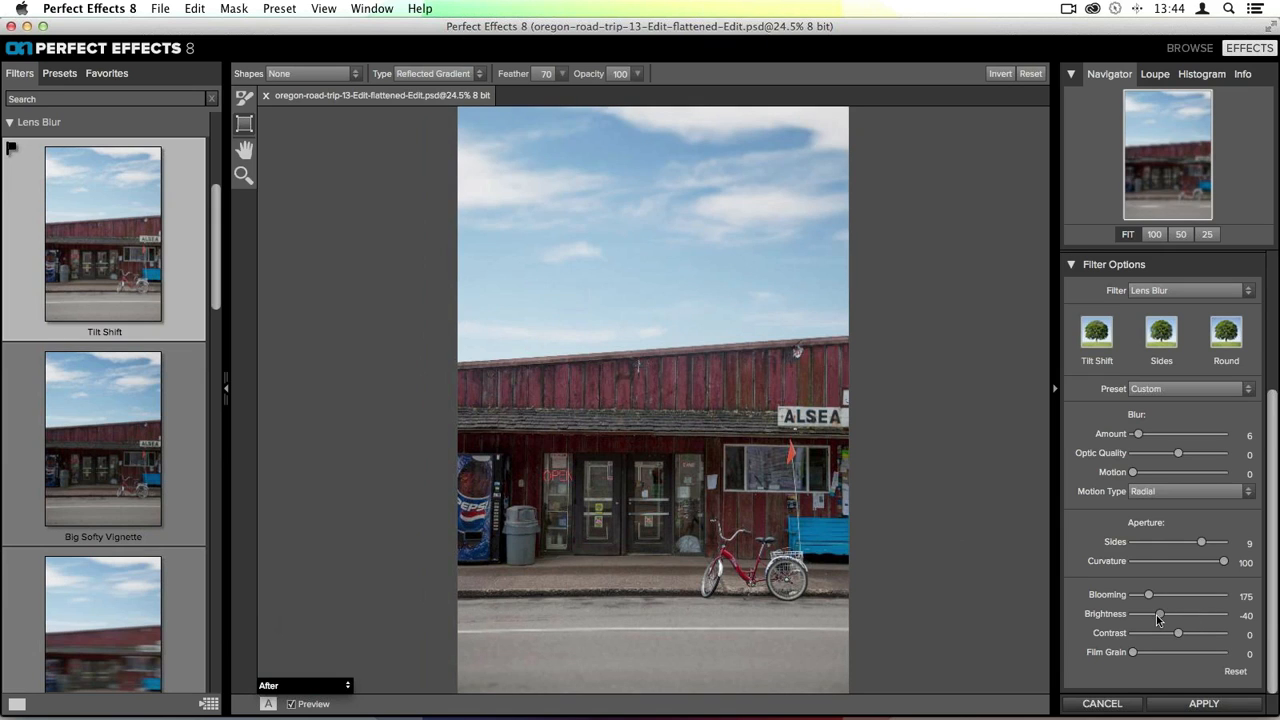
{"action": "scroll", "coordinate": [1172, 558], "scroll_direction": "up", "scroll_amount": 5}
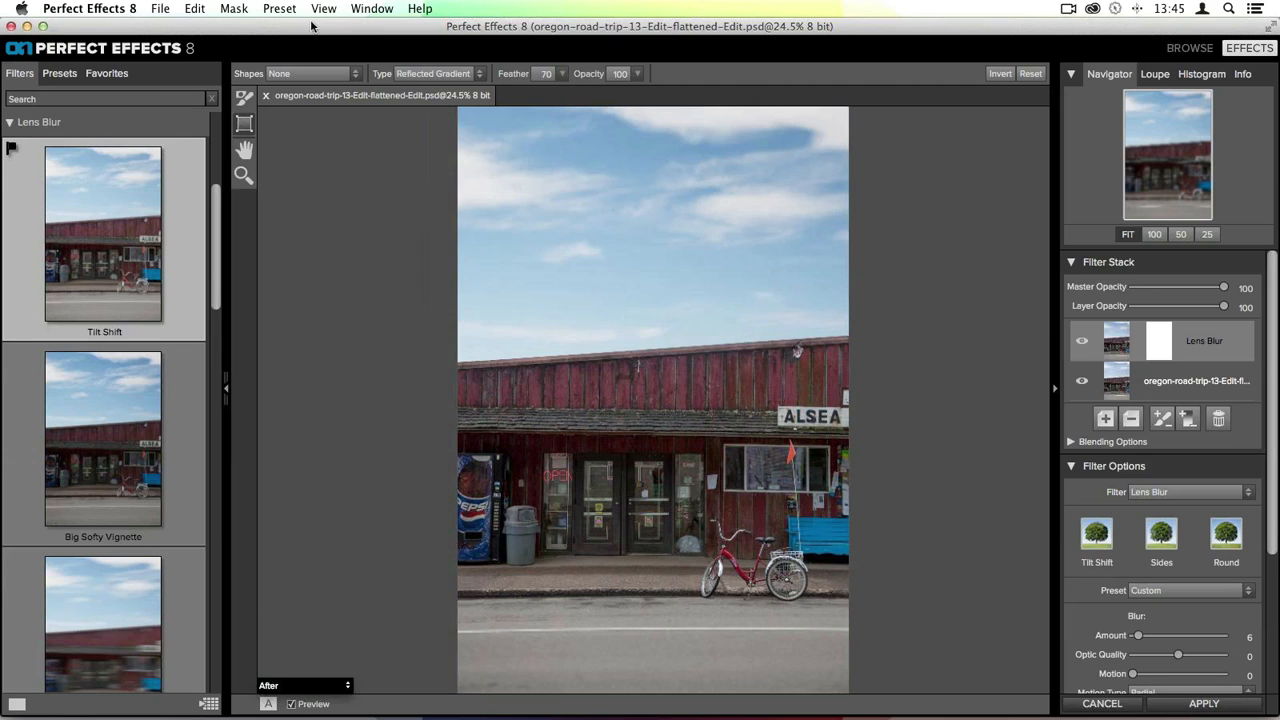
- Set up the Masking Brush at size 250 and opacity 3 in Paint Out mode with Perfect Brush enabled
{"action": "left_click", "coordinate": [245, 98]}
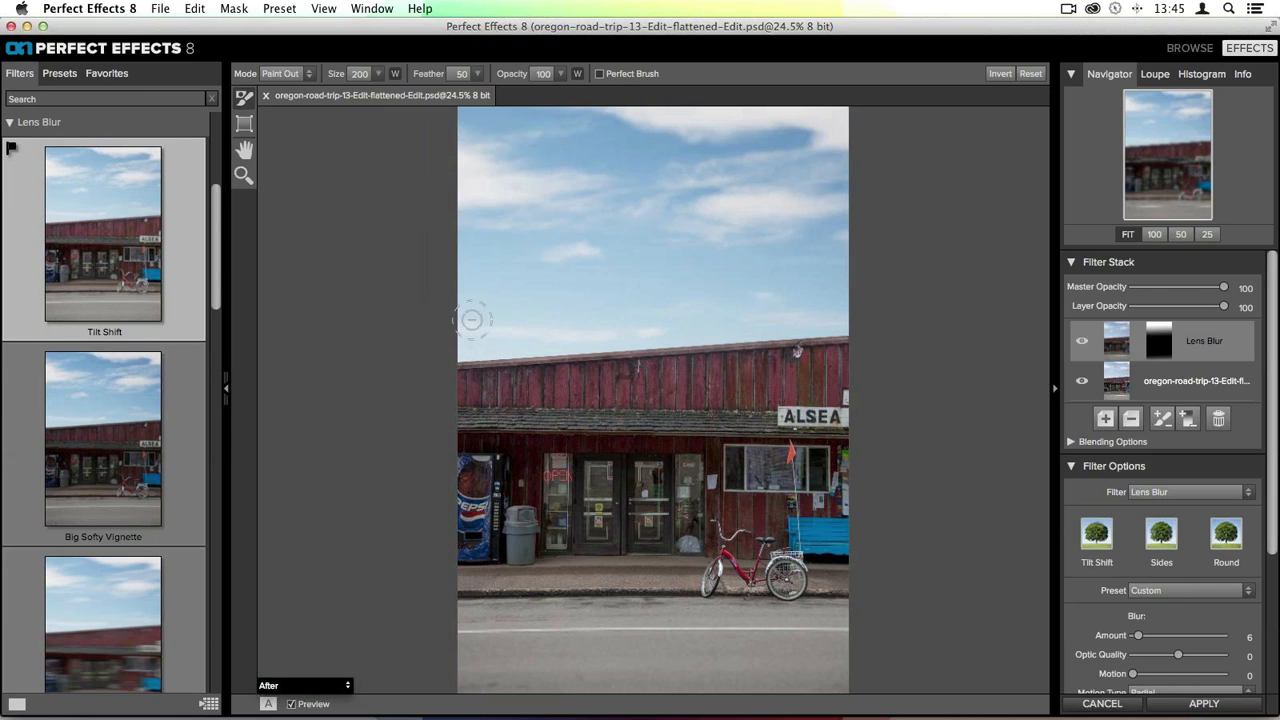
{"action": "key", "text": "bracketright"}
{"action": "key", "text": "bracketright"}
{"action": "key", "text": "bracketright"}
{"action": "key", "text": "bracketright"}
{"action": "key", "text": "bracketleft"}
{"action": "key", "text": "bracketleft"}
{"action": "left_click_drag", "start_coordinate": [518, 76], "coordinate": [406, 68]}
{"action": "key", "text": "x"}
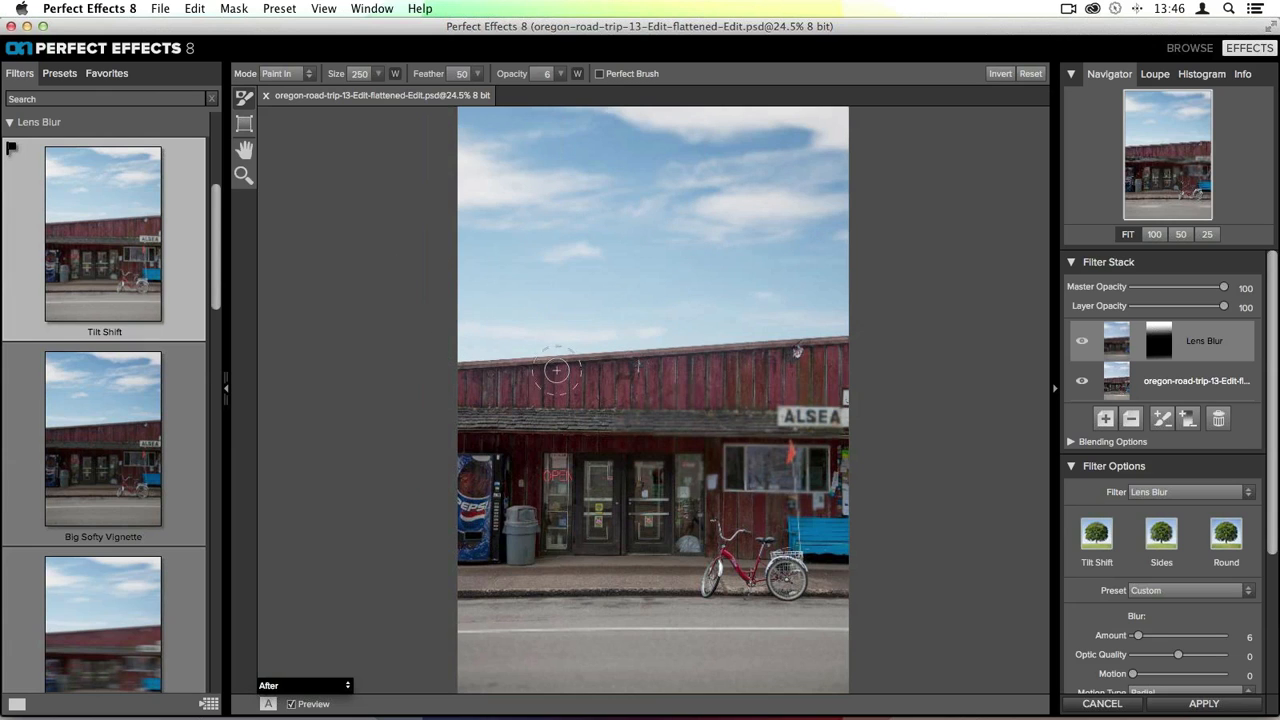
{"action": "key", "text": "x"}
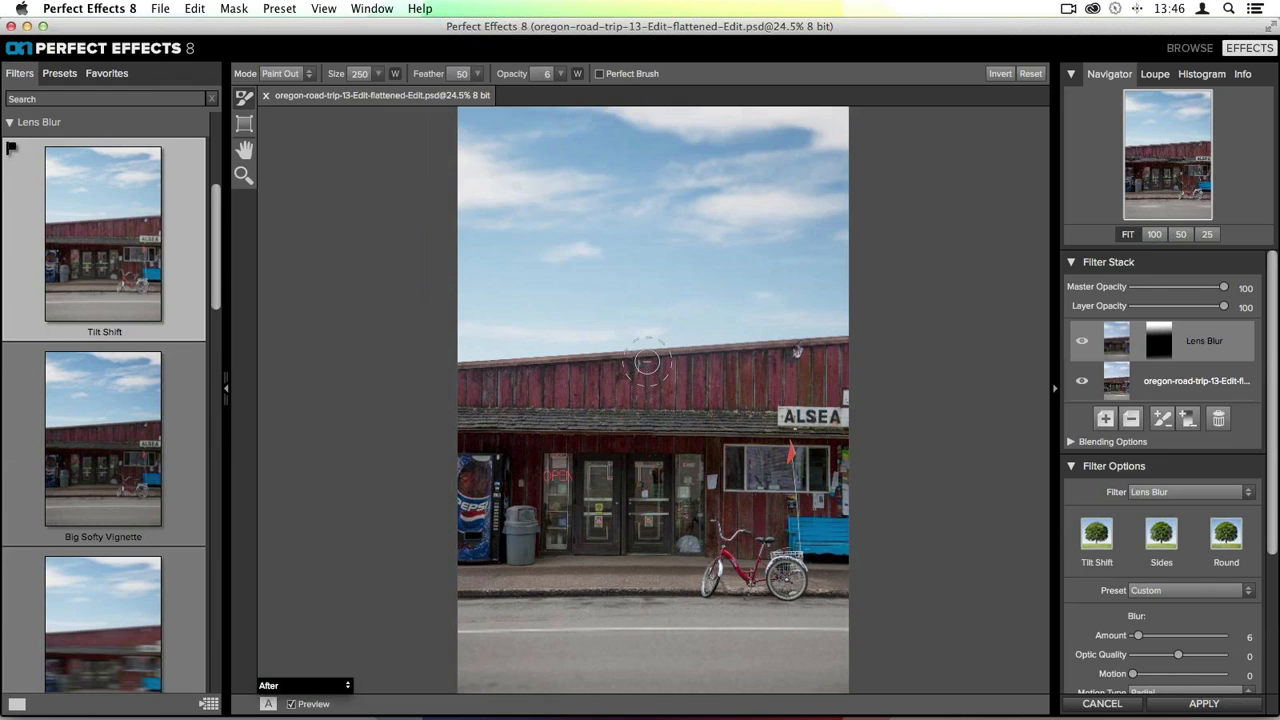
{"action": "key", "text": "x"}
{"action": "left_click_drag", "start_coordinate": [511, 78], "coordinate": [503, 79]}
{"action": "left_click", "coordinate": [599, 74]}
{"action": "key", "text": "x"}
- Apply the edits to the storefront photo and return to Lightroom
{"action": "left_click", "coordinate": [280, 8]}
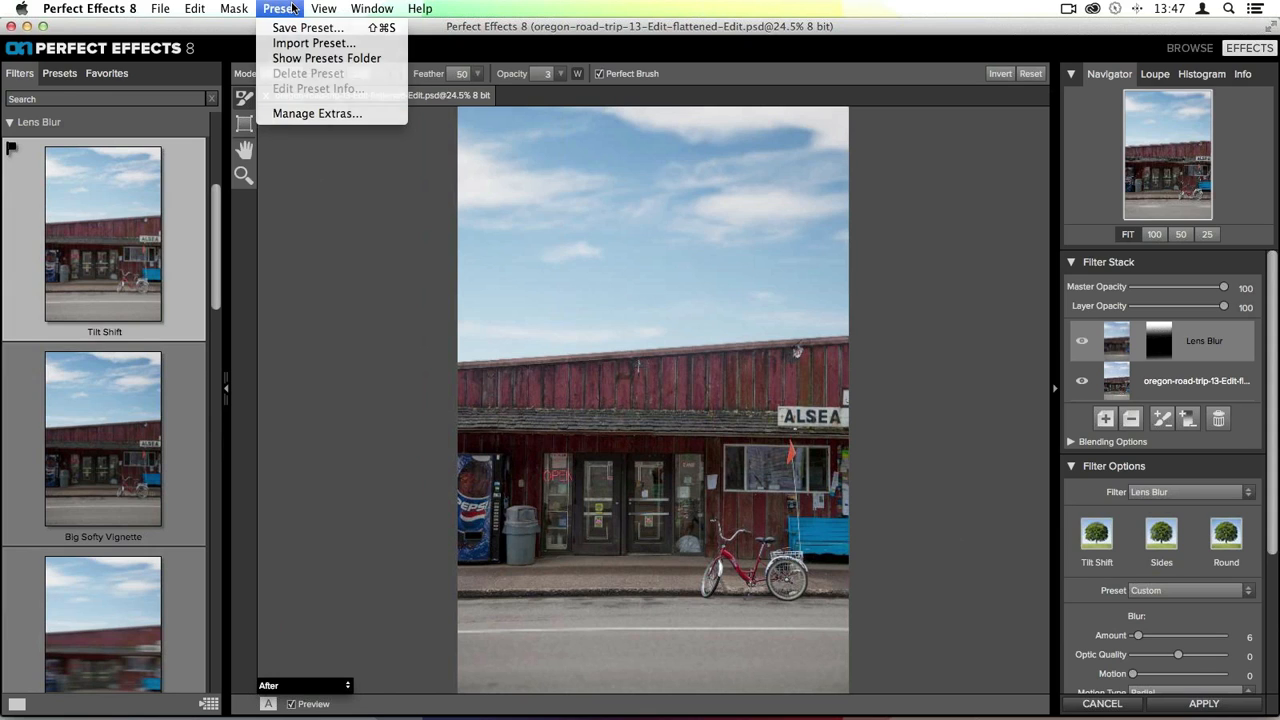
{"action": "left_click", "coordinate": [293, 8]}
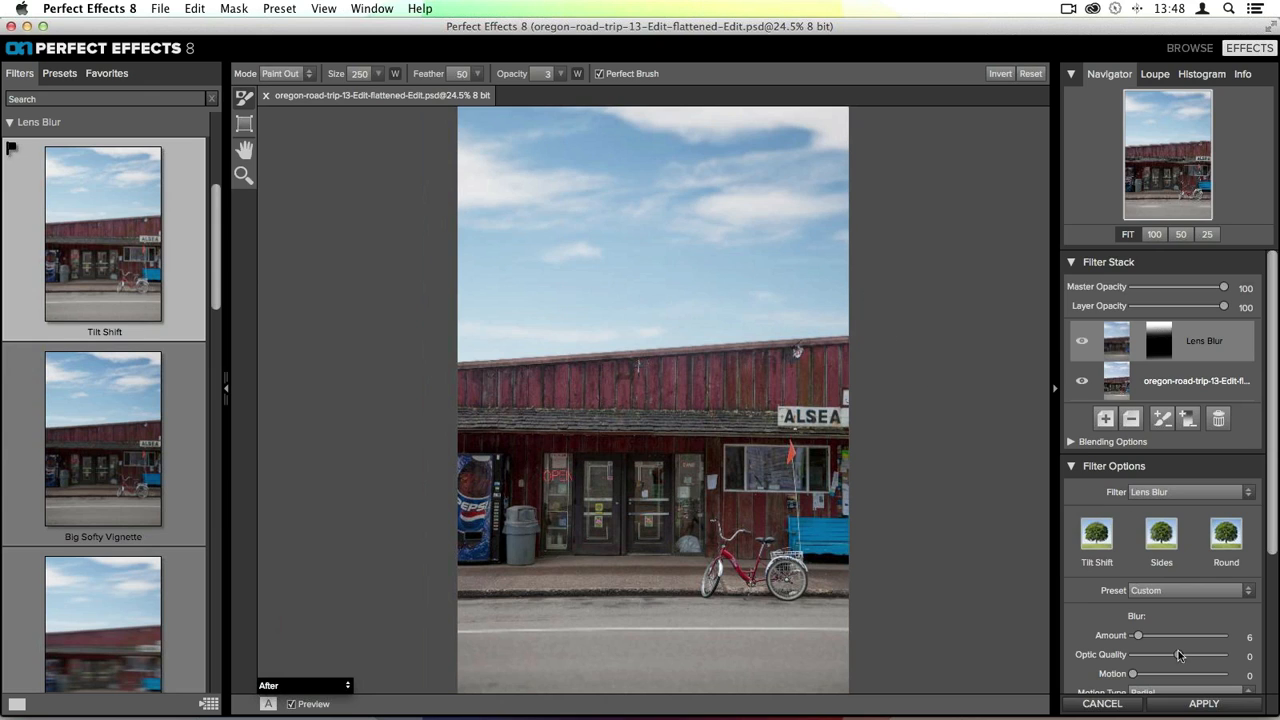
{"action": "left_click", "coordinate": [1175, 702]}
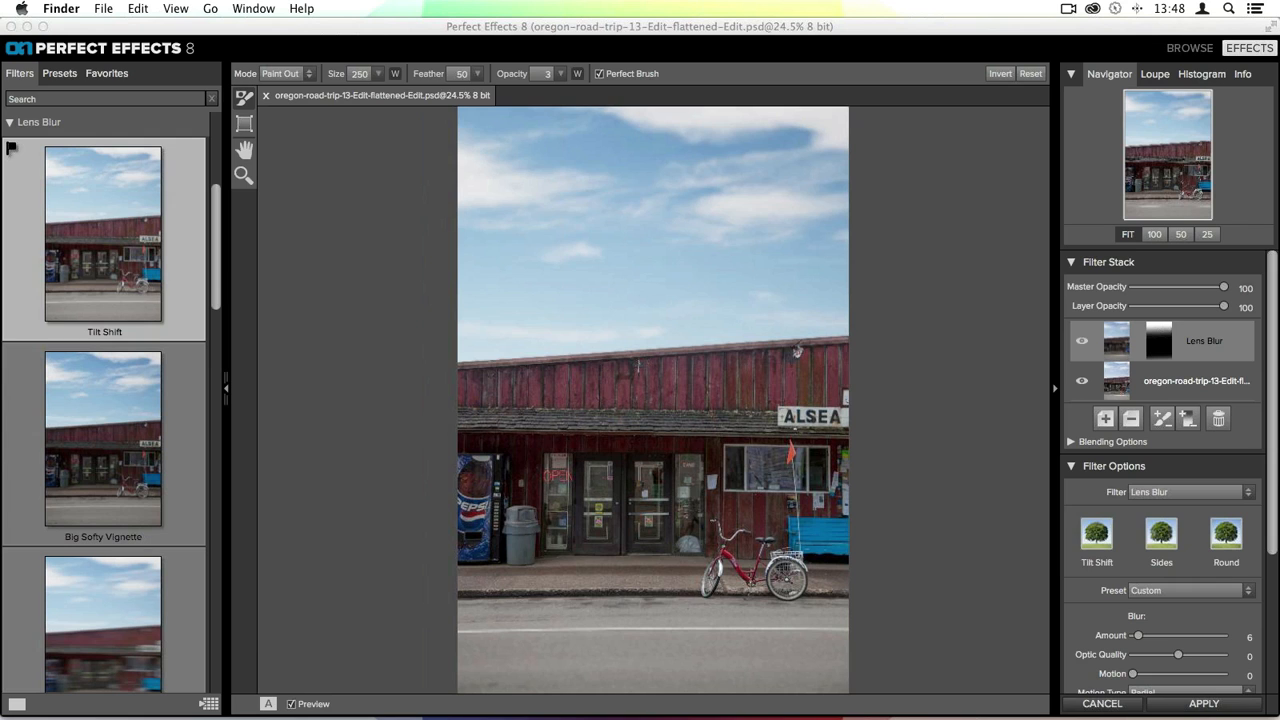
{"action": "left_click", "coordinate": [1194, 706]}
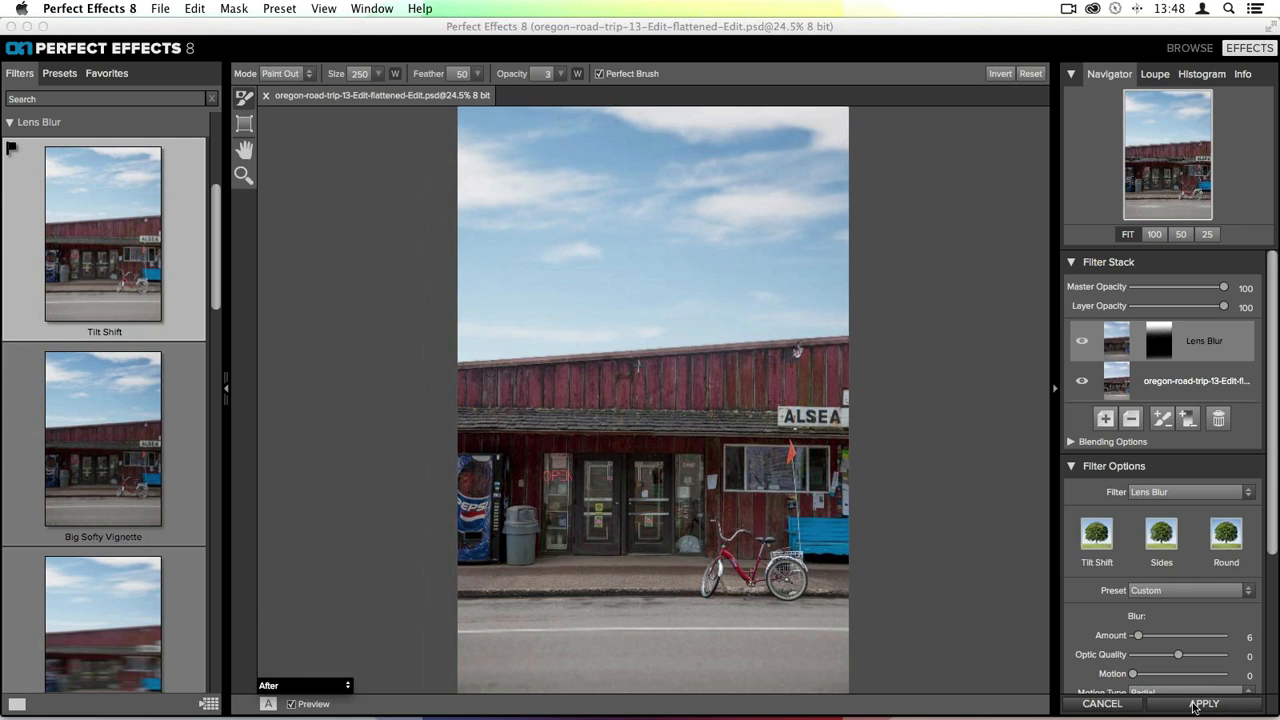
{"action": "left_click", "coordinate": [1194, 706]}
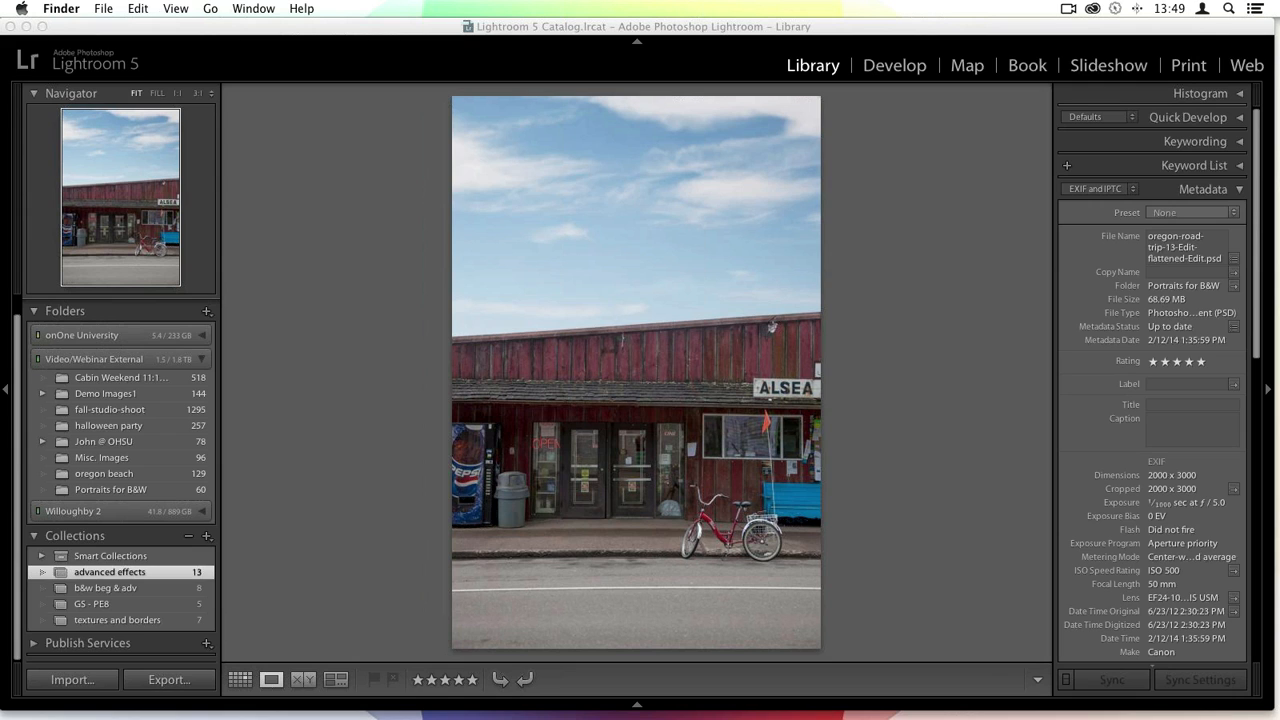
- Open the Casey headshot portrait from the collection grid in Lightroom
{"action": "left_click", "coordinate": [537, 32]}
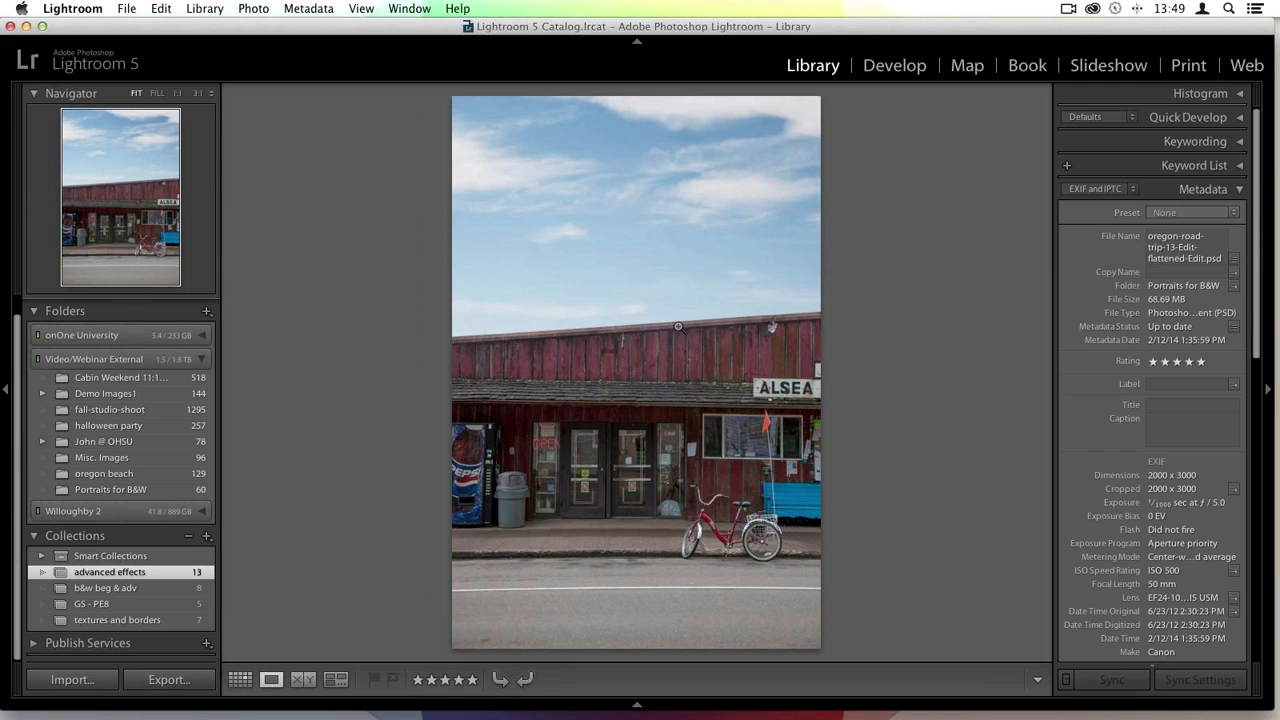
{"action": "key", "text": "g"}
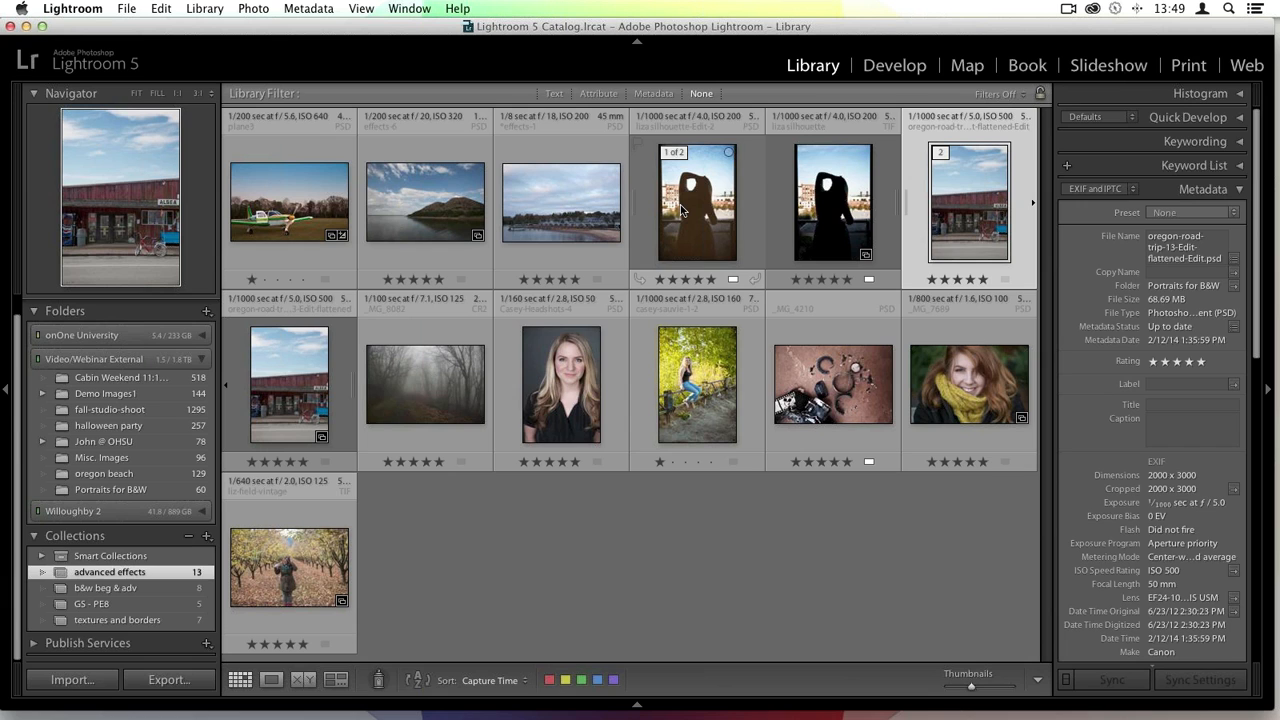
{"action": "double_click", "coordinate": [580, 410]}
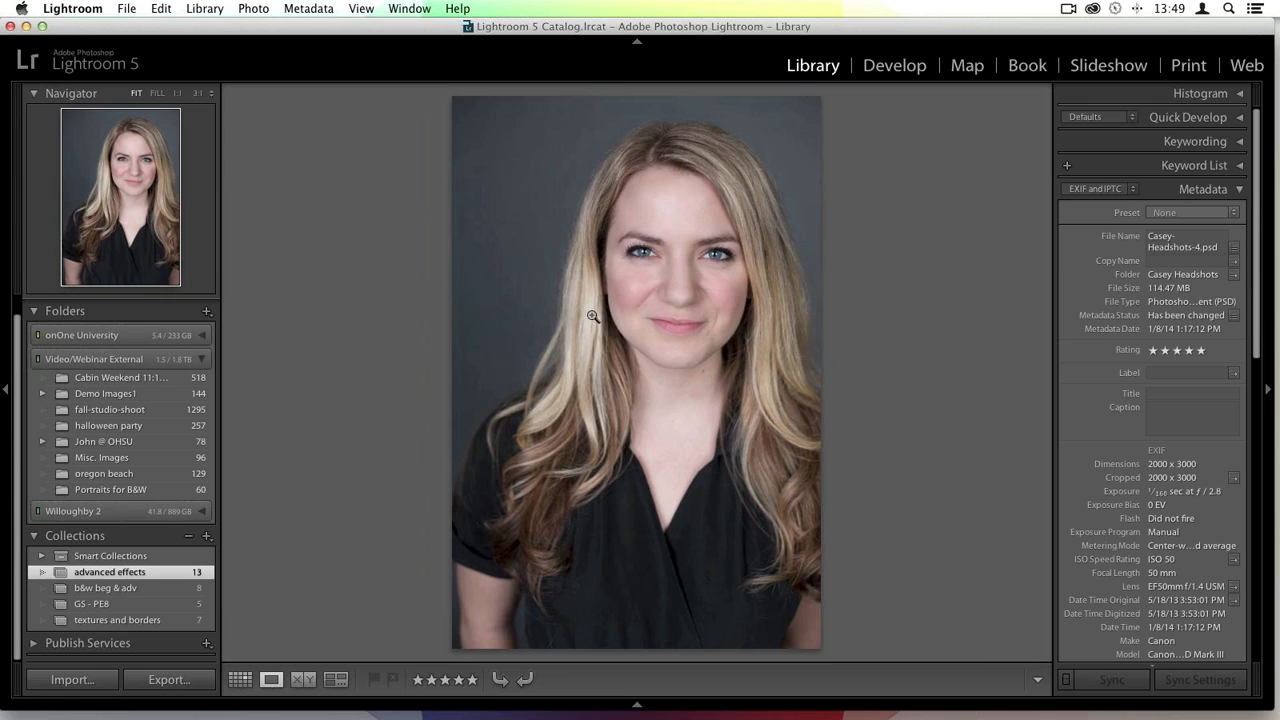
- Edit the headshot in Perfect Effects 8 as a copy with Lightroom adjustments at 8 bits/component
{"action": "right_click", "coordinate": [681, 270]}
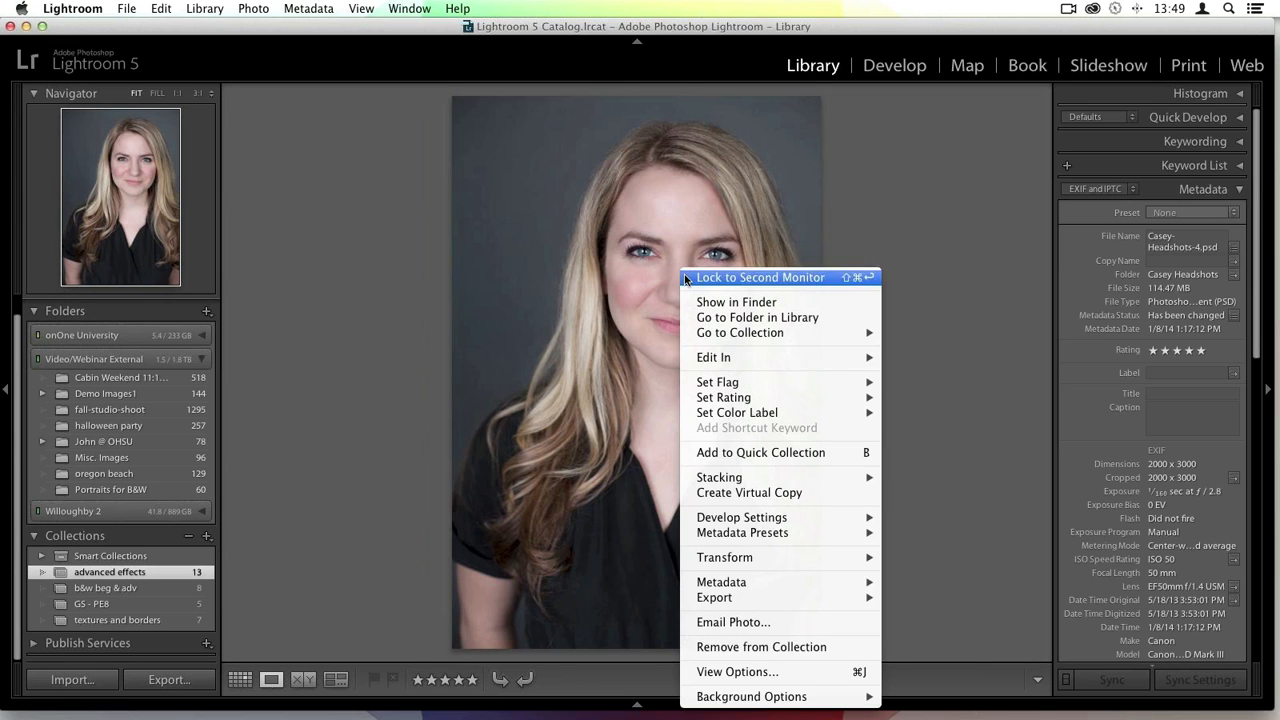
{"action": "mouse_move", "coordinate": [820, 360]}
{"action": "left_click", "coordinate": [962, 405]}
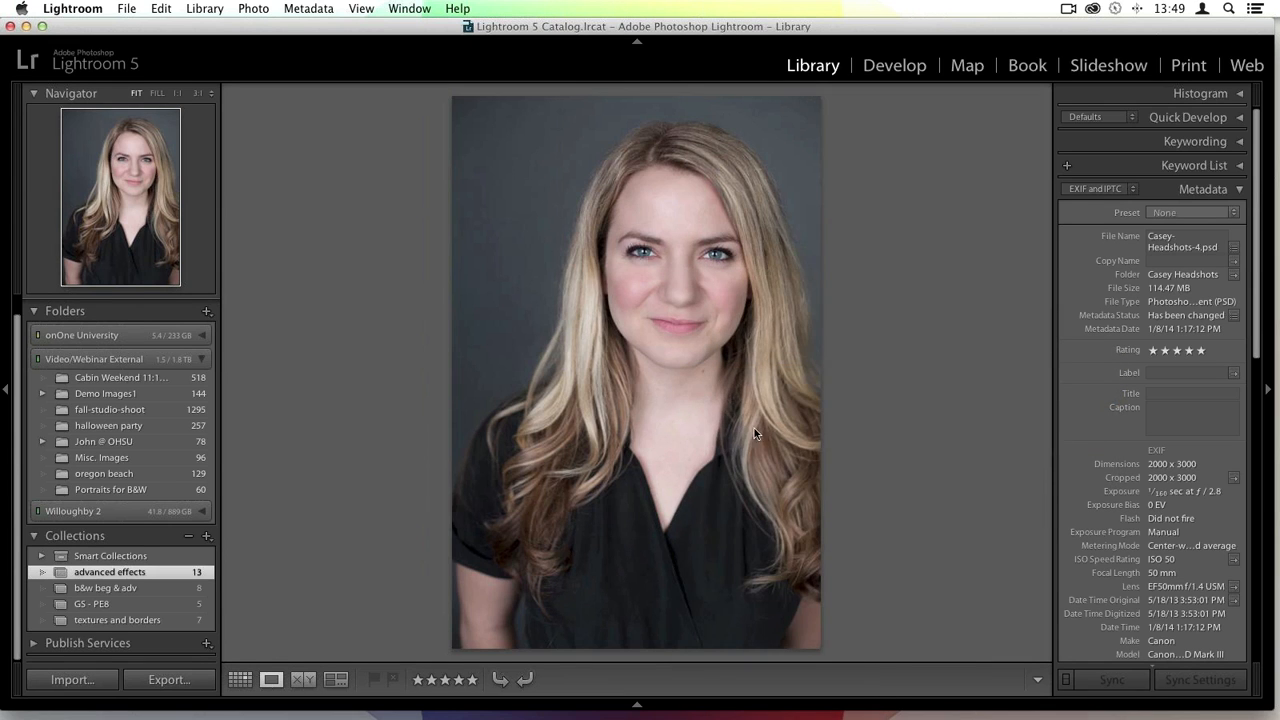
{"action": "left_click", "coordinate": [727, 409]}
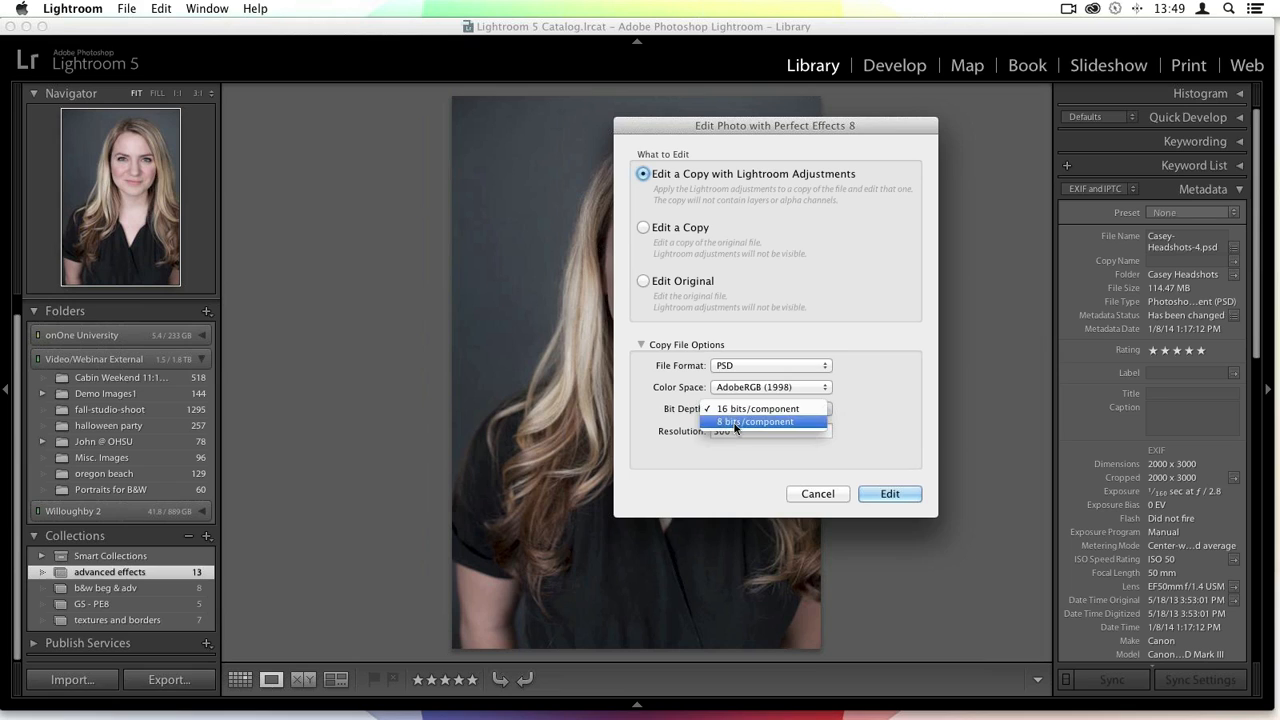
{"action": "left_click", "coordinate": [735, 422]}
{"action": "left_click", "coordinate": [892, 495]}
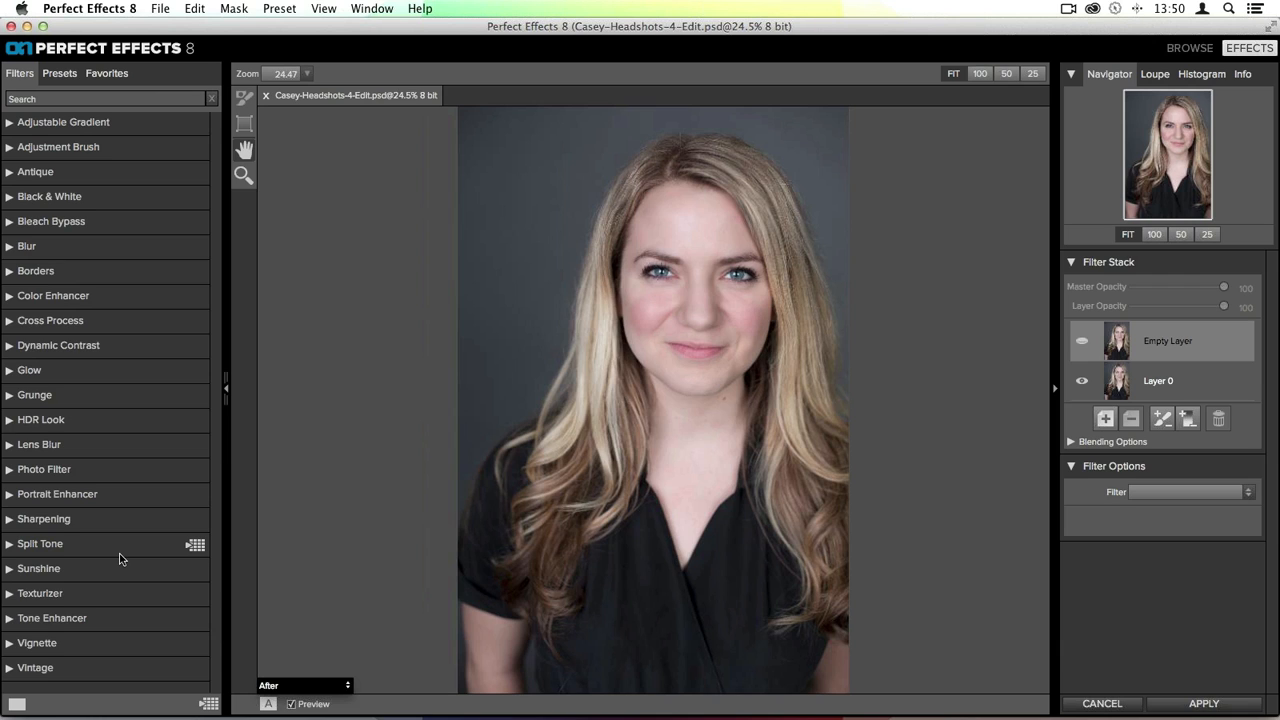
- Apply the Portrait Enhancer filter's Strong preset to the empty layer
{"action": "left_click", "coordinate": [44, 500]}
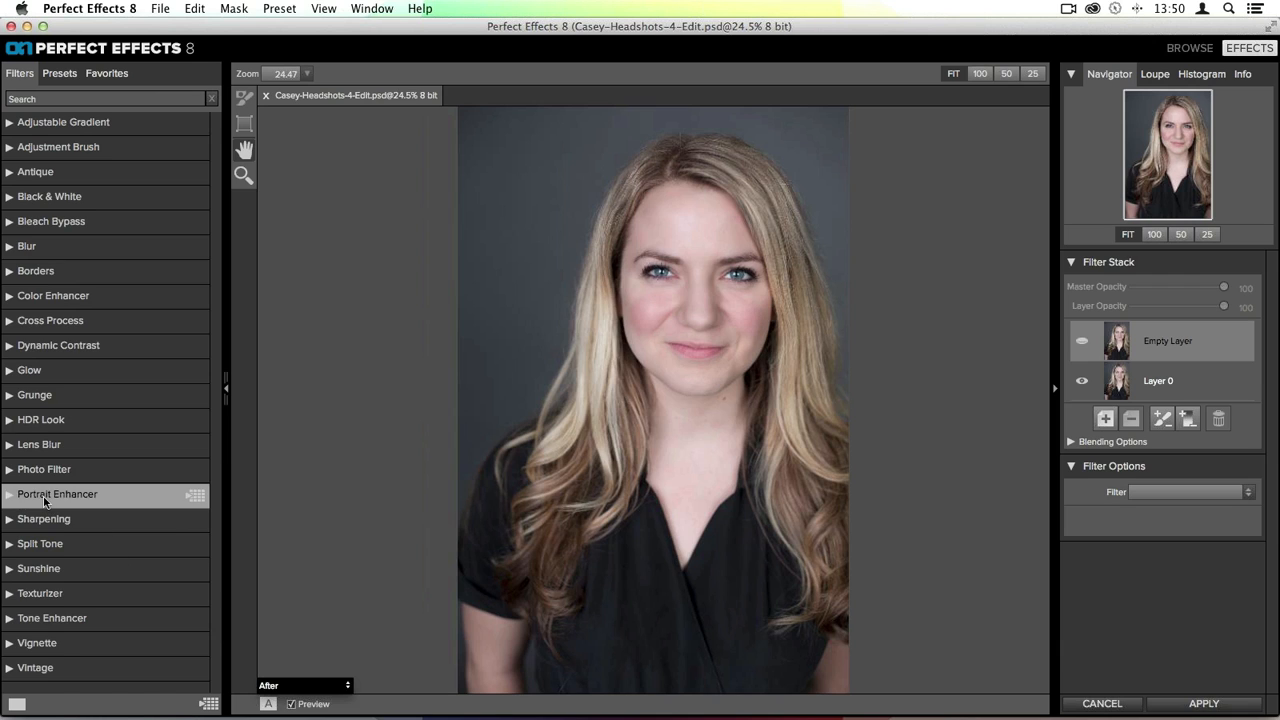
{"action": "left_click", "coordinate": [44, 500]}
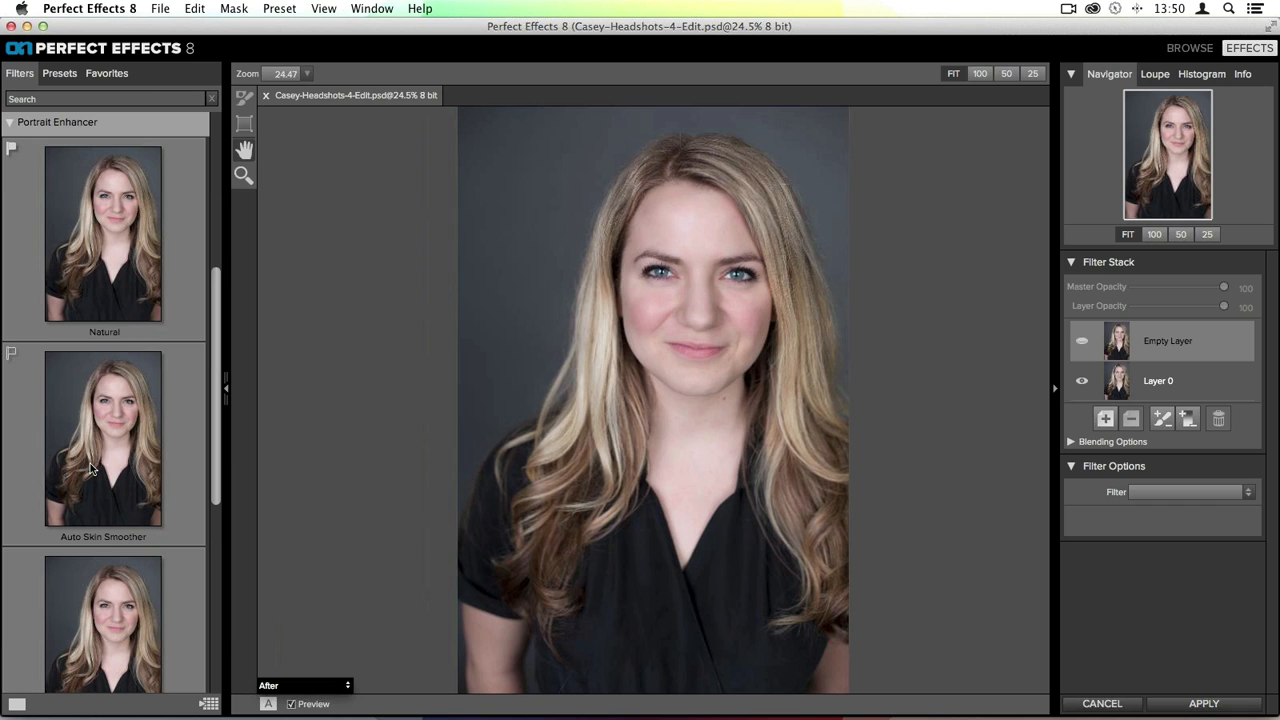
{"action": "scroll", "coordinate": [110, 380], "scroll_direction": "down", "scroll_amount": 3}
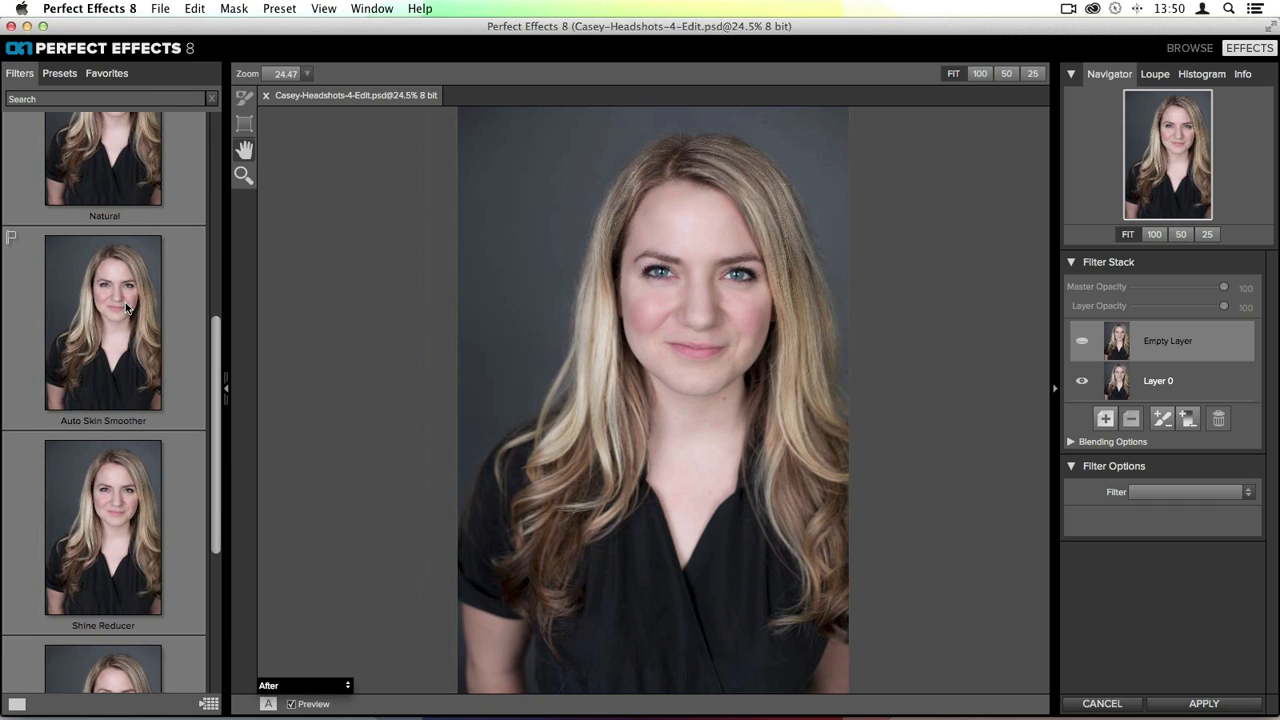
{"action": "scroll", "coordinate": [125, 302], "scroll_direction": "up", "scroll_amount": 5}
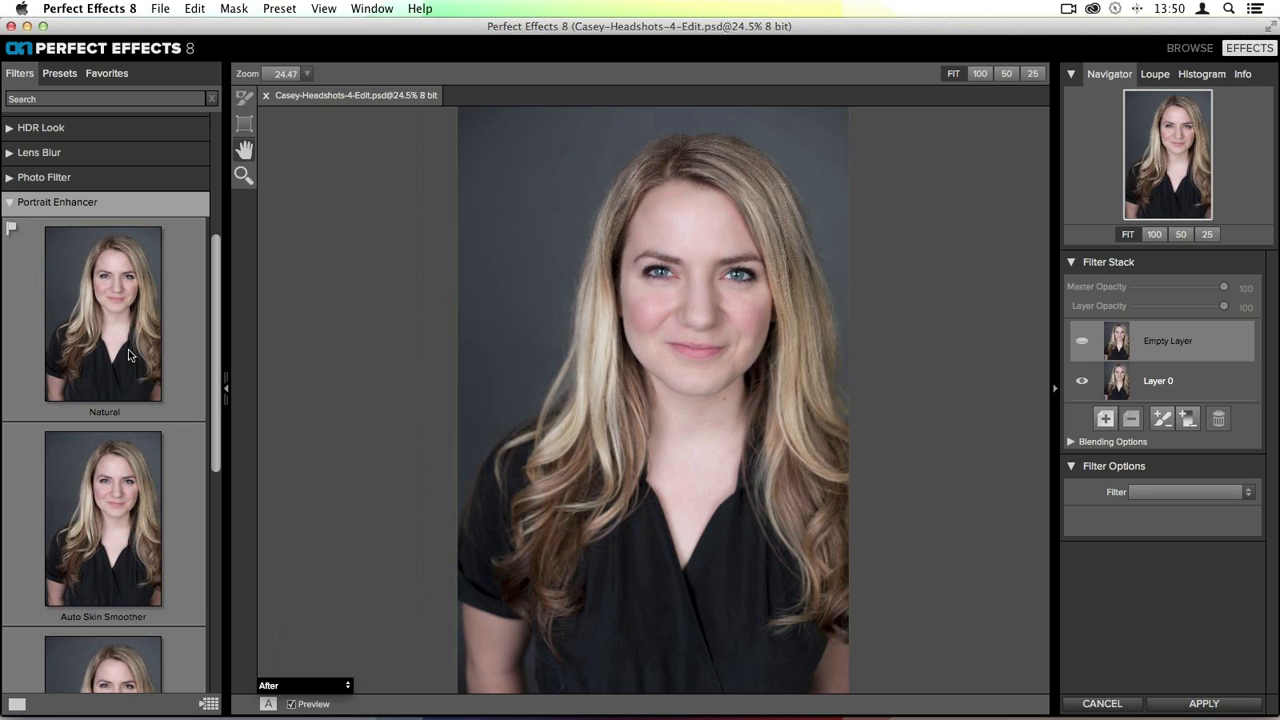
{"action": "scroll", "coordinate": [73, 330], "scroll_direction": "down", "scroll_amount": 10}
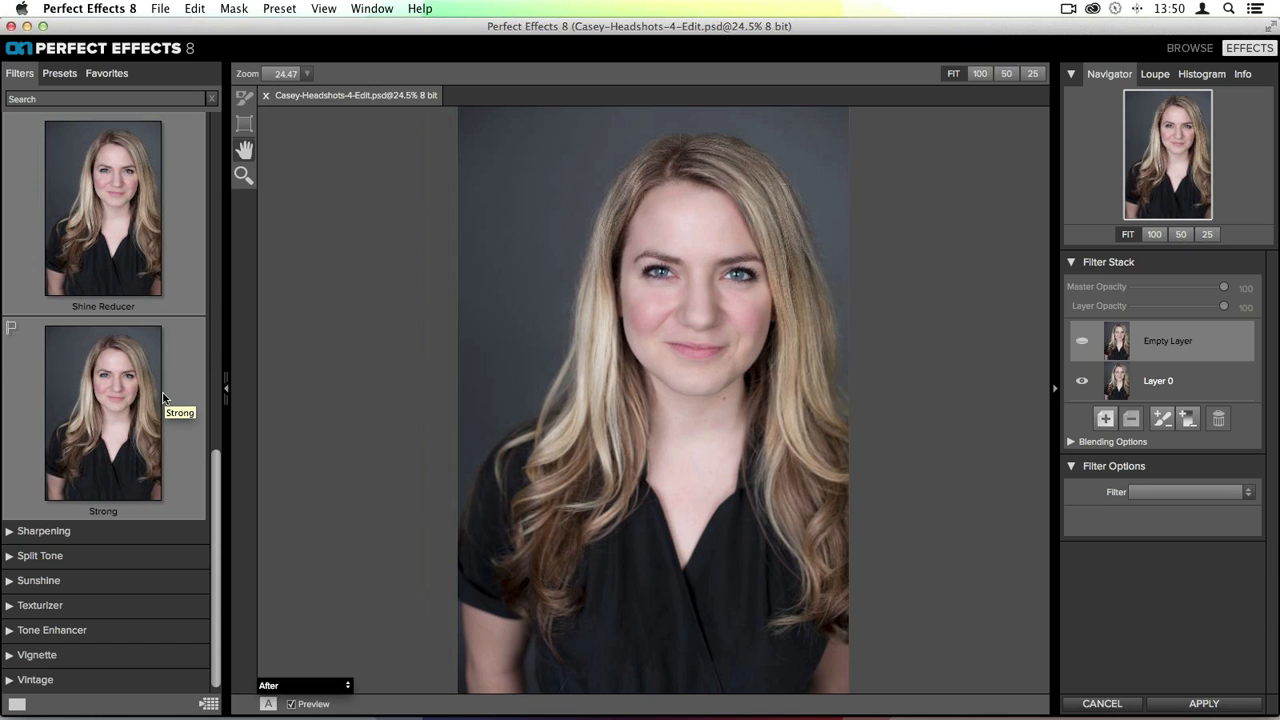
{"action": "left_click", "coordinate": [116, 366]}
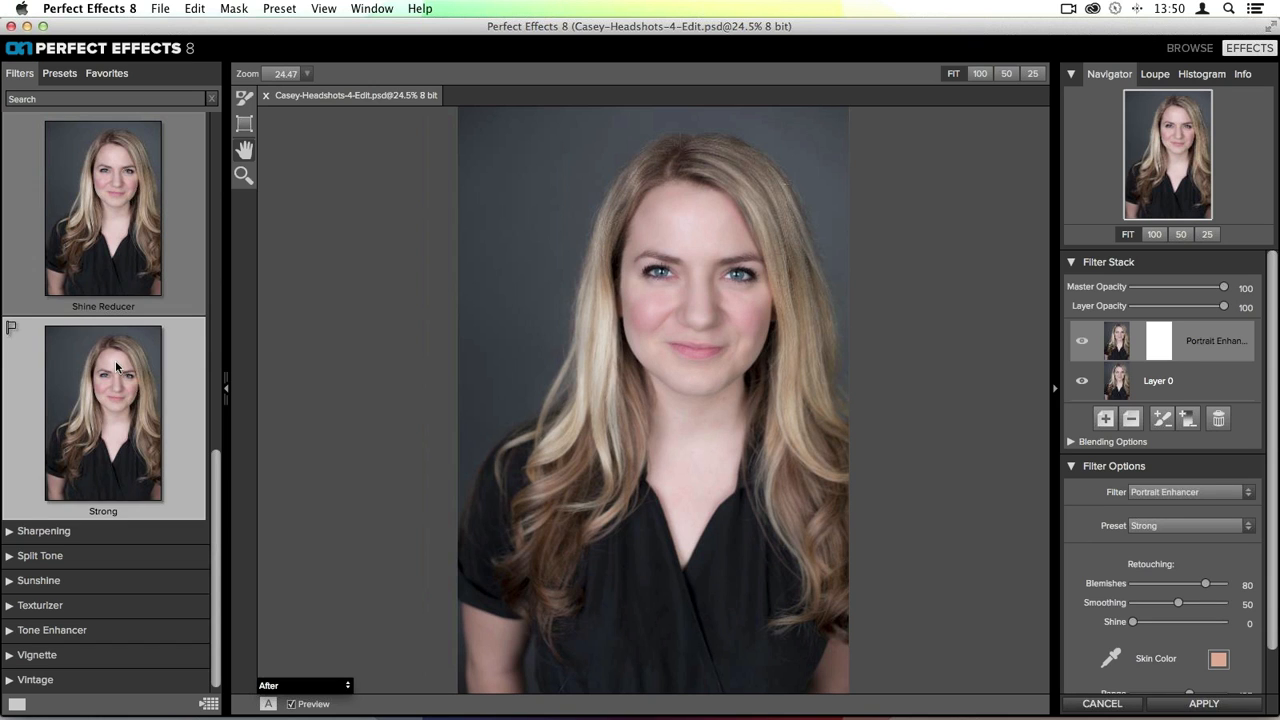
- Examine the Portrait Enhancer layer's Blending Options
{"action": "scroll", "coordinate": [1183, 408], "scroll_direction": "down", "scroll_amount": 2}
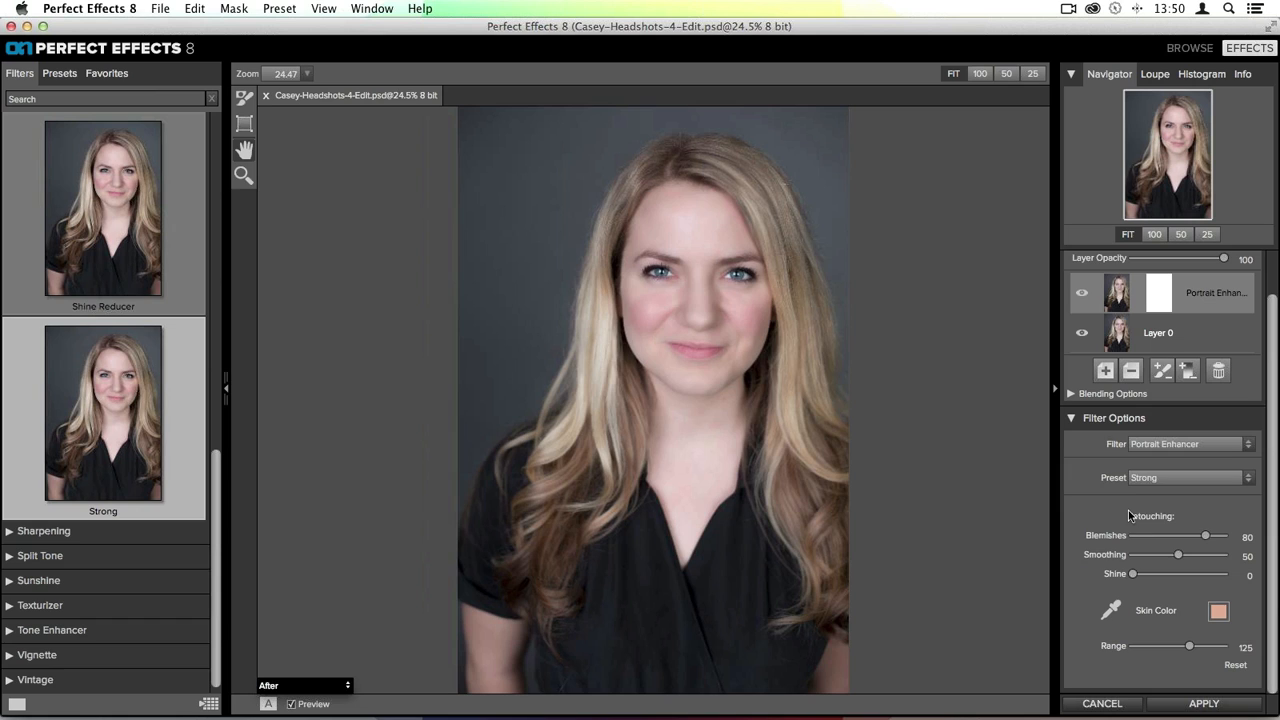
{"action": "left_click", "coordinate": [1080, 395]}
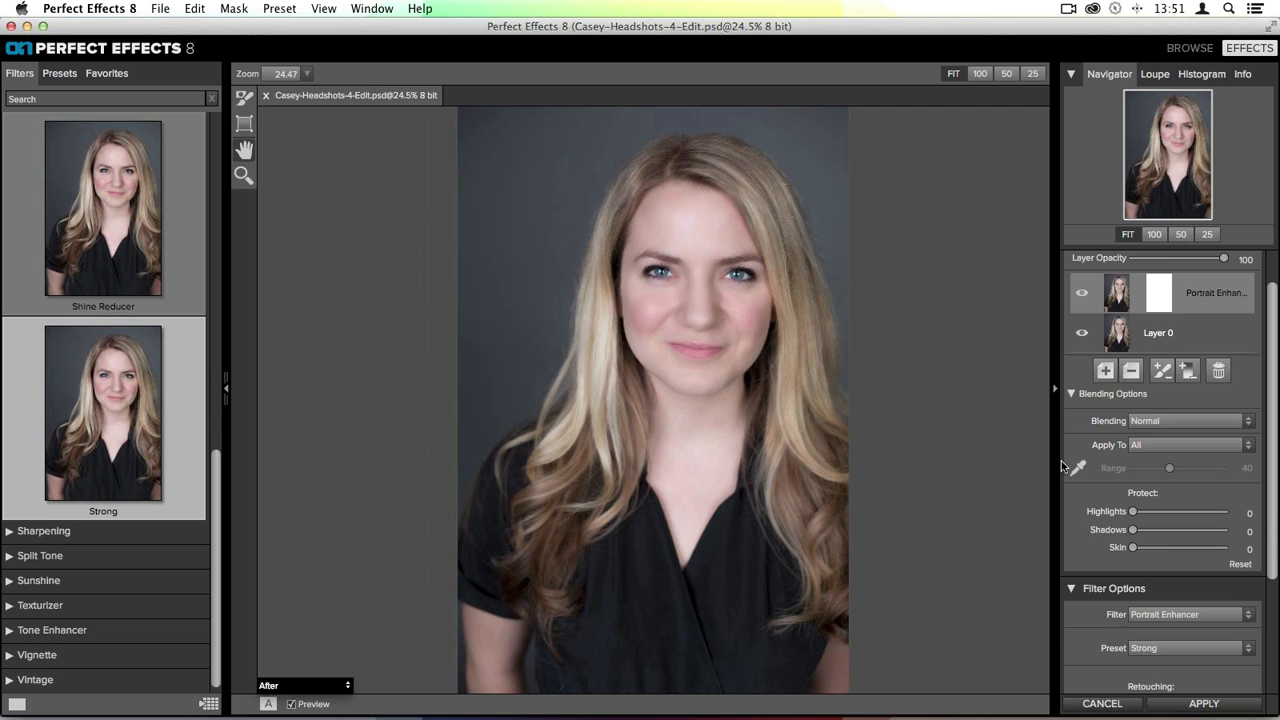
{"action": "scroll", "coordinate": [1208, 510], "scroll_direction": "down", "scroll_amount": 3}
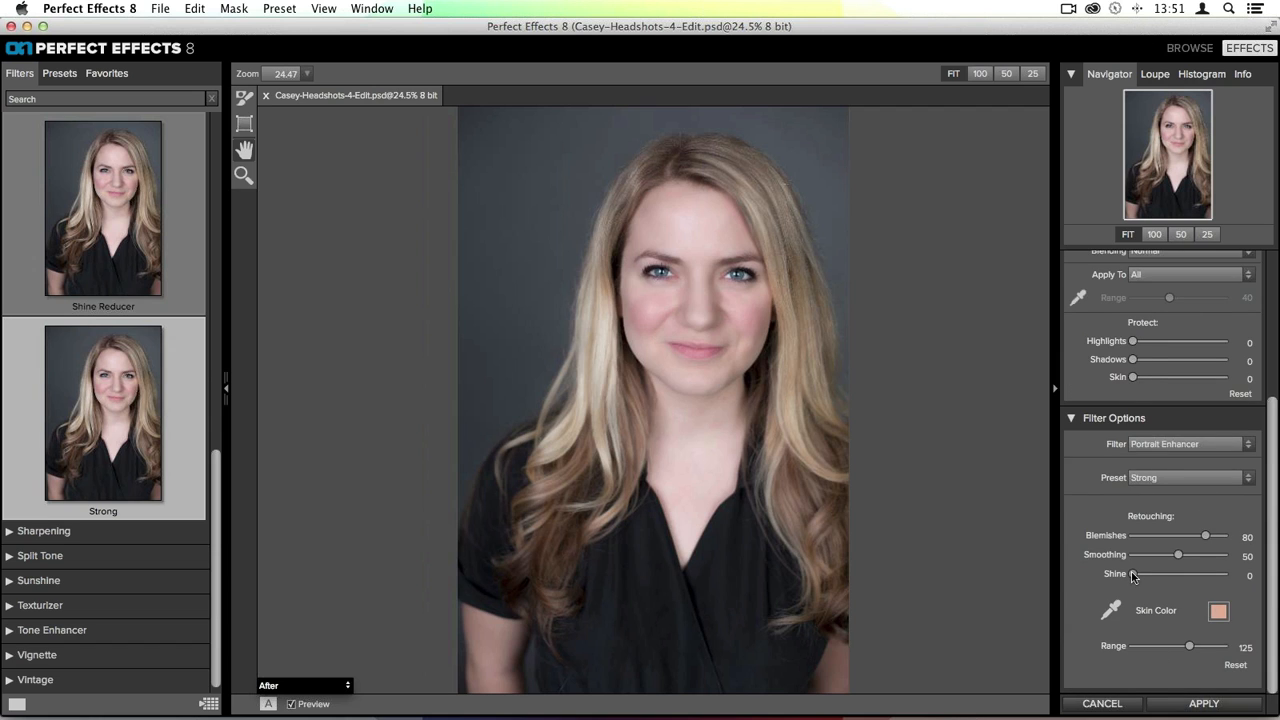
{"action": "scroll", "coordinate": [1065, 365], "scroll_direction": "up", "scroll_amount": 3}
{"action": "left_click", "coordinate": [1072, 377]}
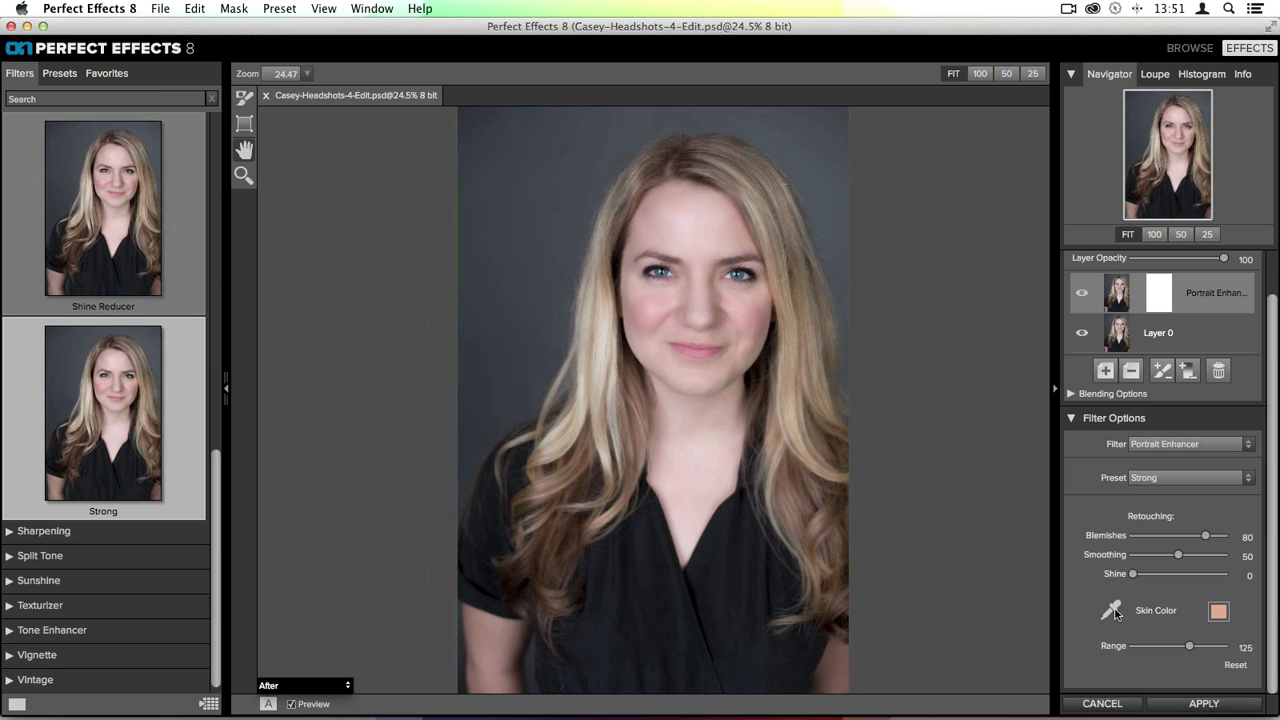
- Sample the skin color from the woman's cheek and widen the skin color Range
{"action": "left_click", "coordinate": [1112, 611]}
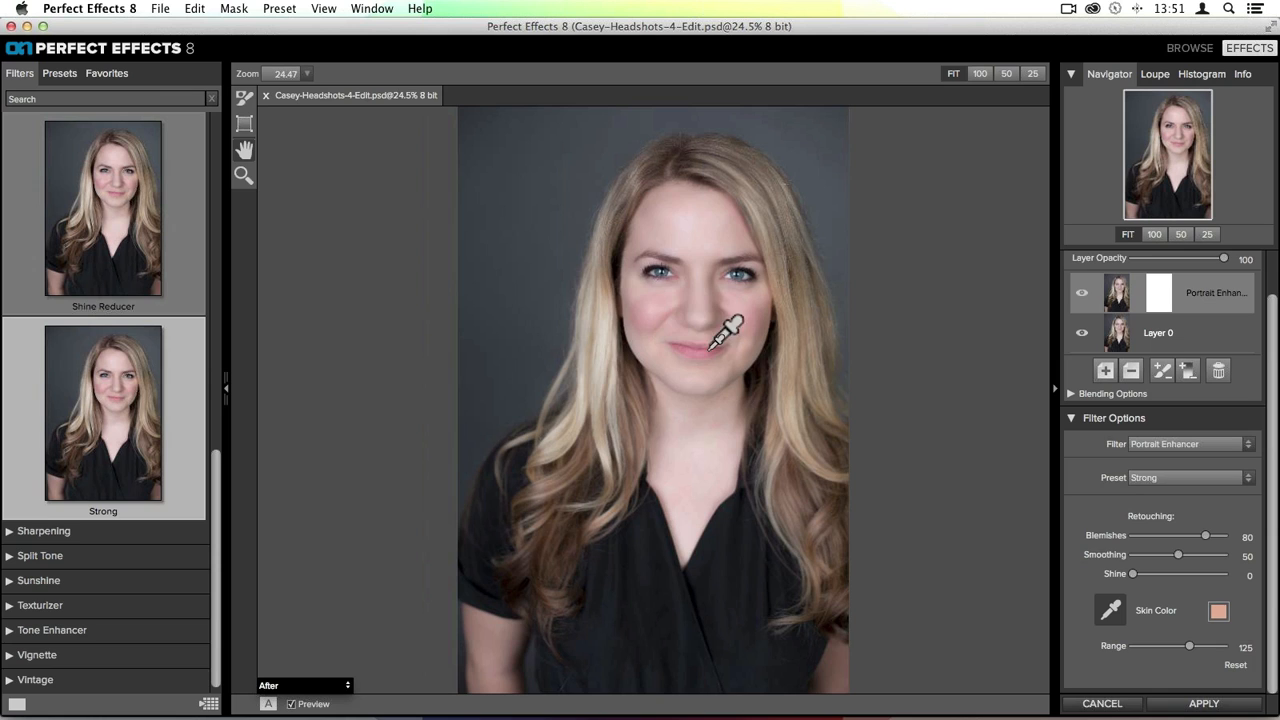
{"action": "left_click", "coordinate": [657, 236]}
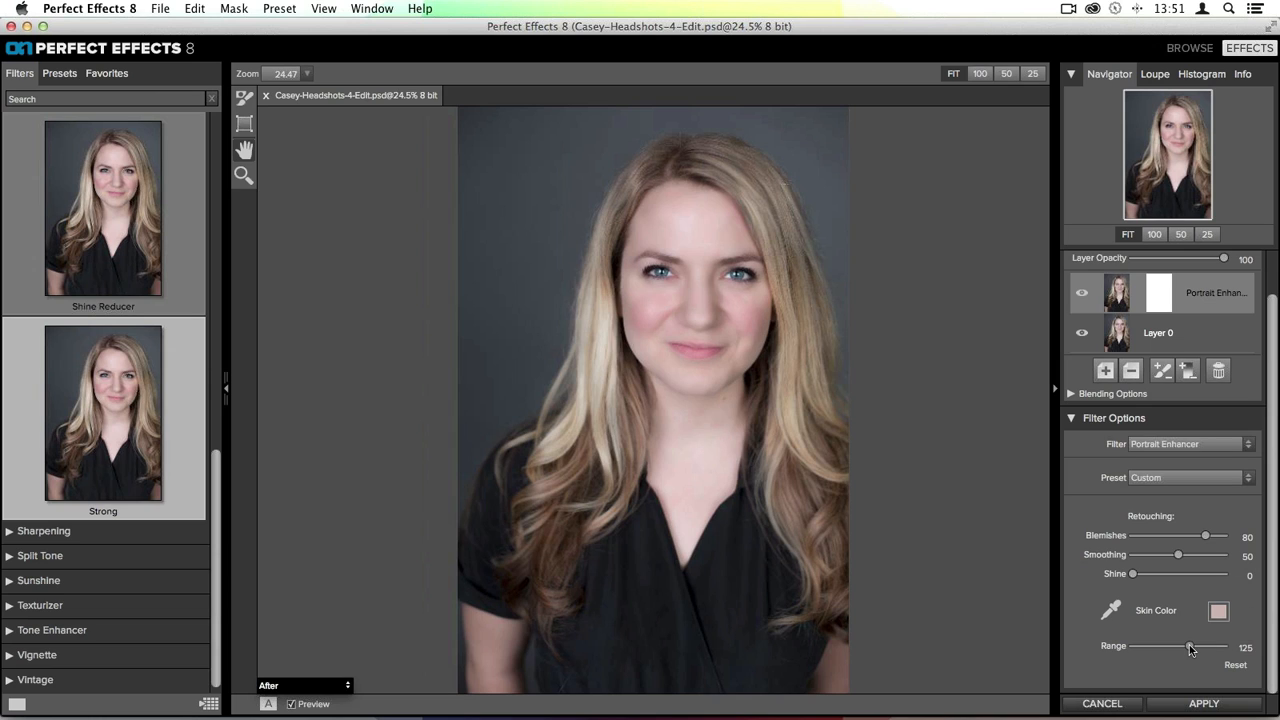
{"action": "mouse_move", "coordinate": [1190, 648]}
{"action": "left_mouse_down"}
{"action": "mouse_move", "coordinate": [1136, 646]}
{"action": "mouse_move", "coordinate": [1261, 652]}
{"action": "mouse_move", "coordinate": [1215, 650]}
{"action": "left_mouse_up"}
- Raise the Shine reduction to 62
{"action": "left_click_drag", "start_coordinate": [1133, 574], "coordinate": [1189, 578]}
{"action": "scroll", "coordinate": [1190, 580], "scroll_direction": "up", "scroll_amount": 2}
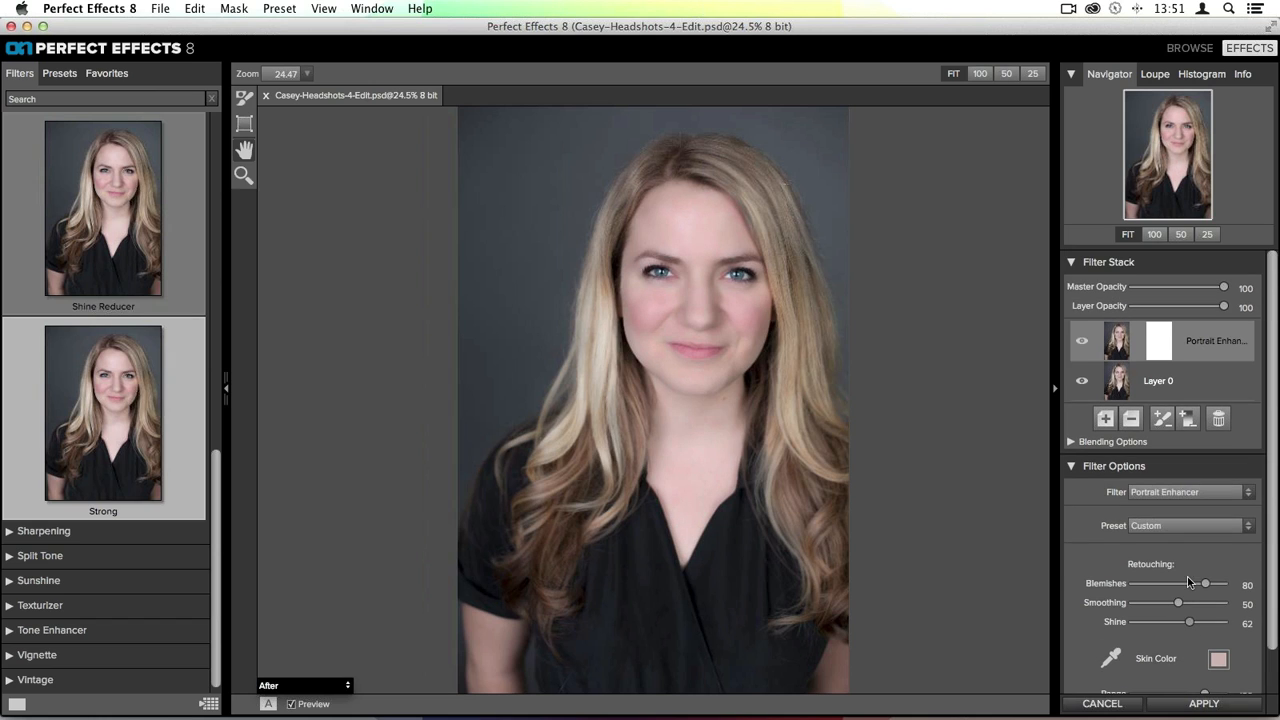
- Compare the portrait with the enhancer layer off and on, zoomed in on the face
{"action": "left_click", "coordinate": [1082, 342]}
{"action": "left_click", "coordinate": [1083, 342]}
{"action": "key", "text": "super+equal"}
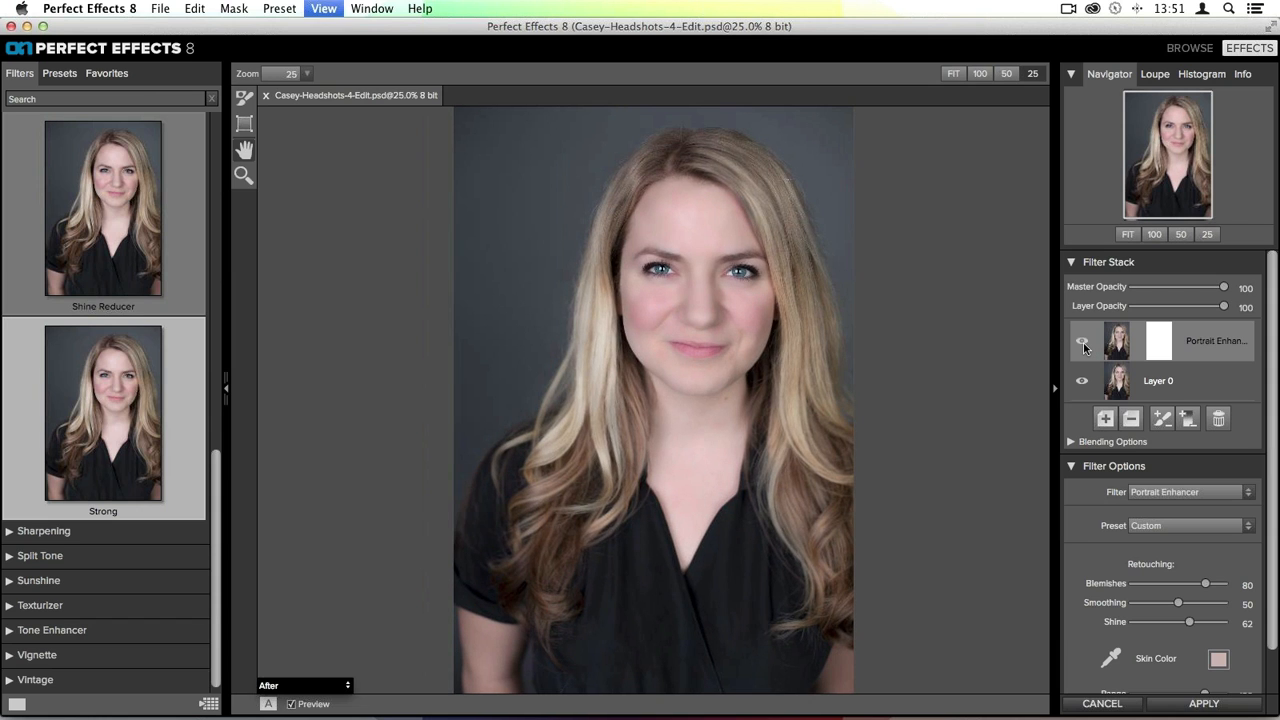
{"action": "left_click_drag", "start_coordinate": [808, 237], "coordinate": [780, 295]}
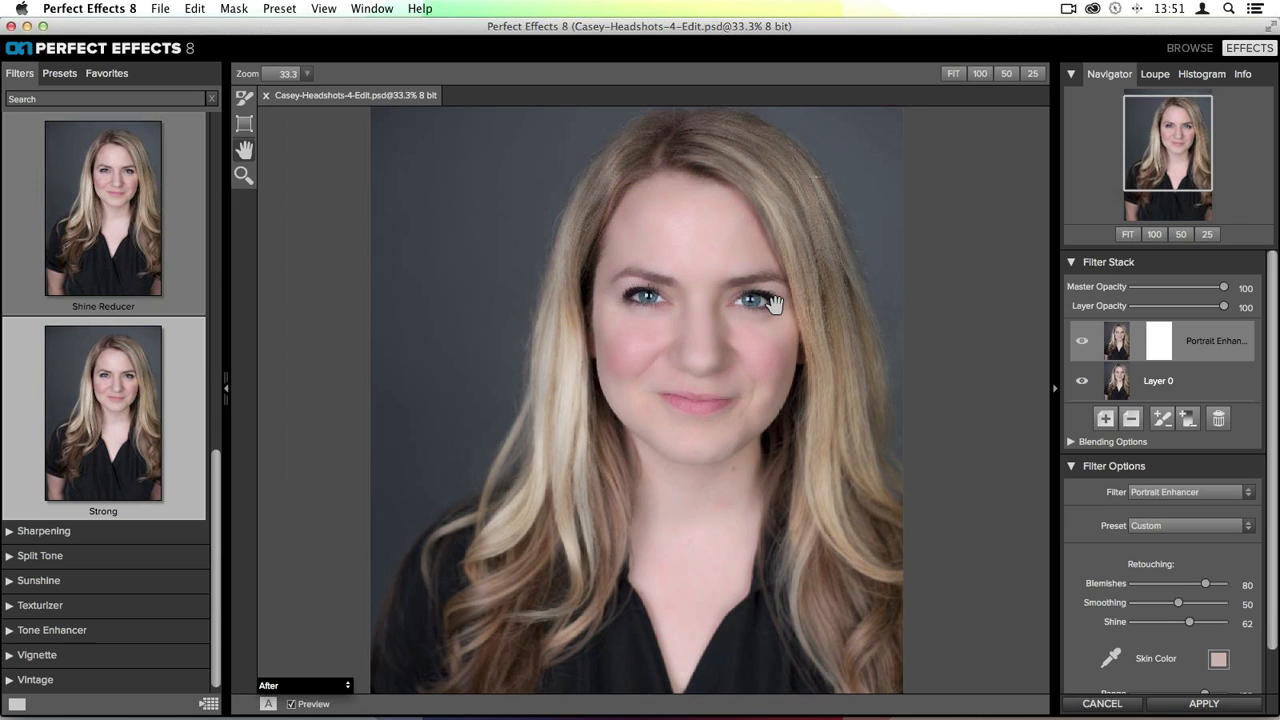
- Toggle the Portrait Enhancer layer's visibility twice more to judge the skin retouch at this zoom
{"action": "left_click", "coordinate": [1080, 342]}
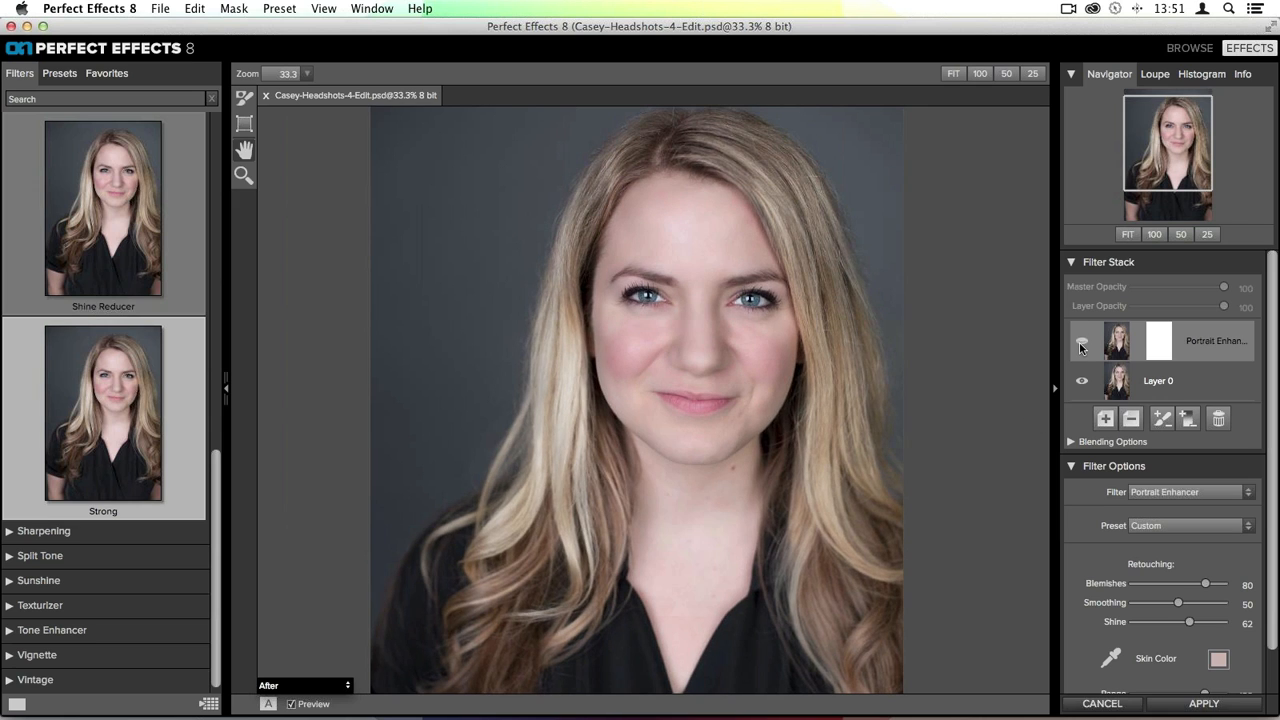
{"action": "left_click", "coordinate": [1080, 342]}
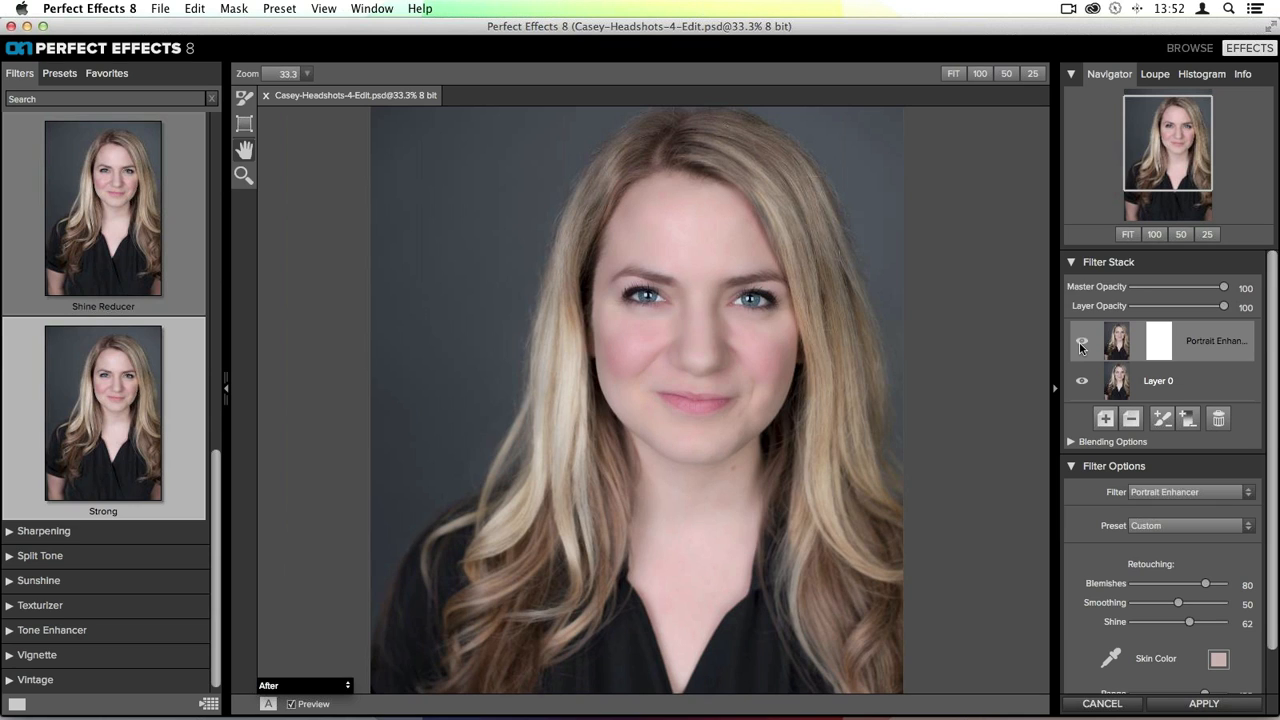
{"action": "left_click", "coordinate": [1079, 342]}
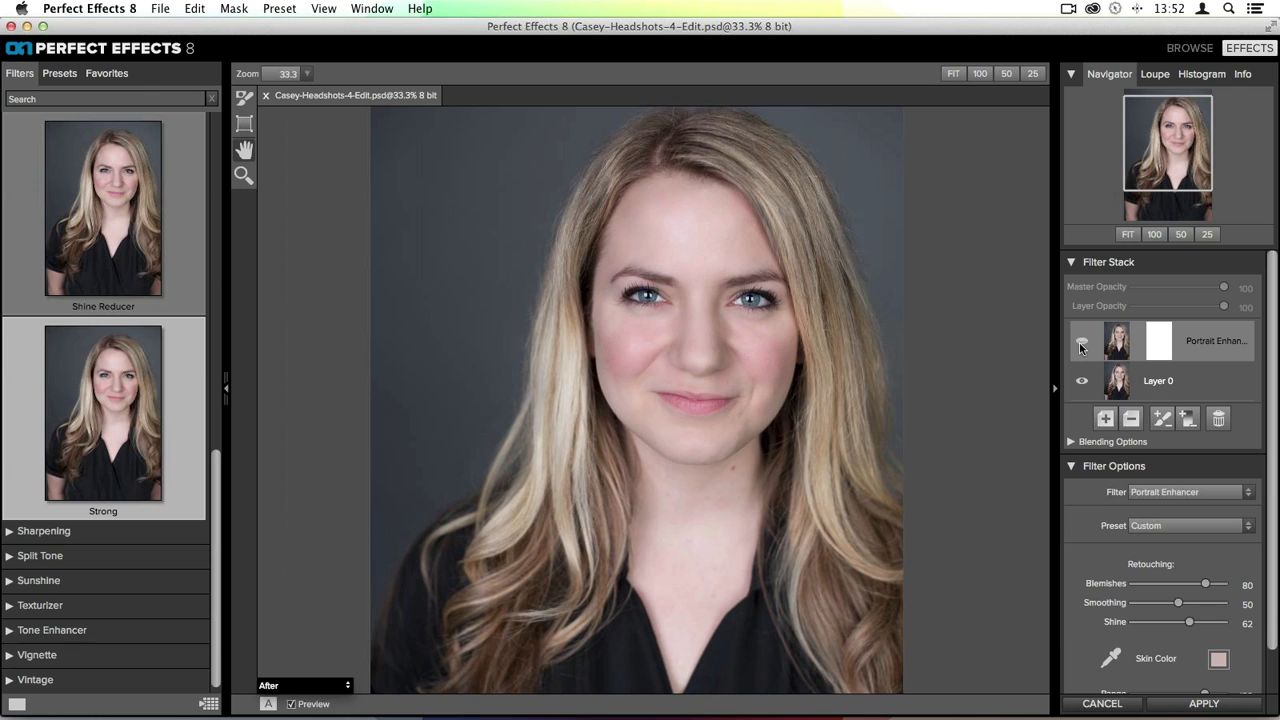
{"action": "left_click", "coordinate": [1079, 342]}
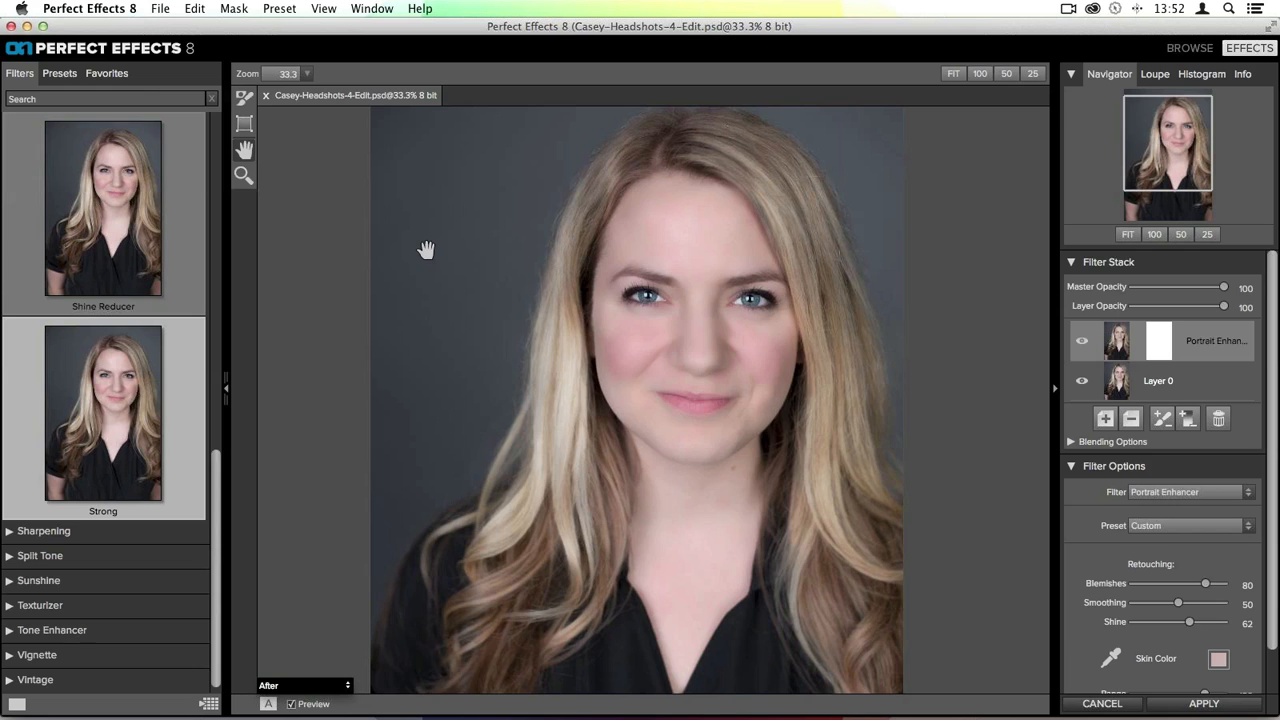
- Invert the Portrait Enhancer layer's mask and paint the effect back onto the face and neck with a size 125 Perfect Brush
{"action": "left_click", "coordinate": [244, 97]}
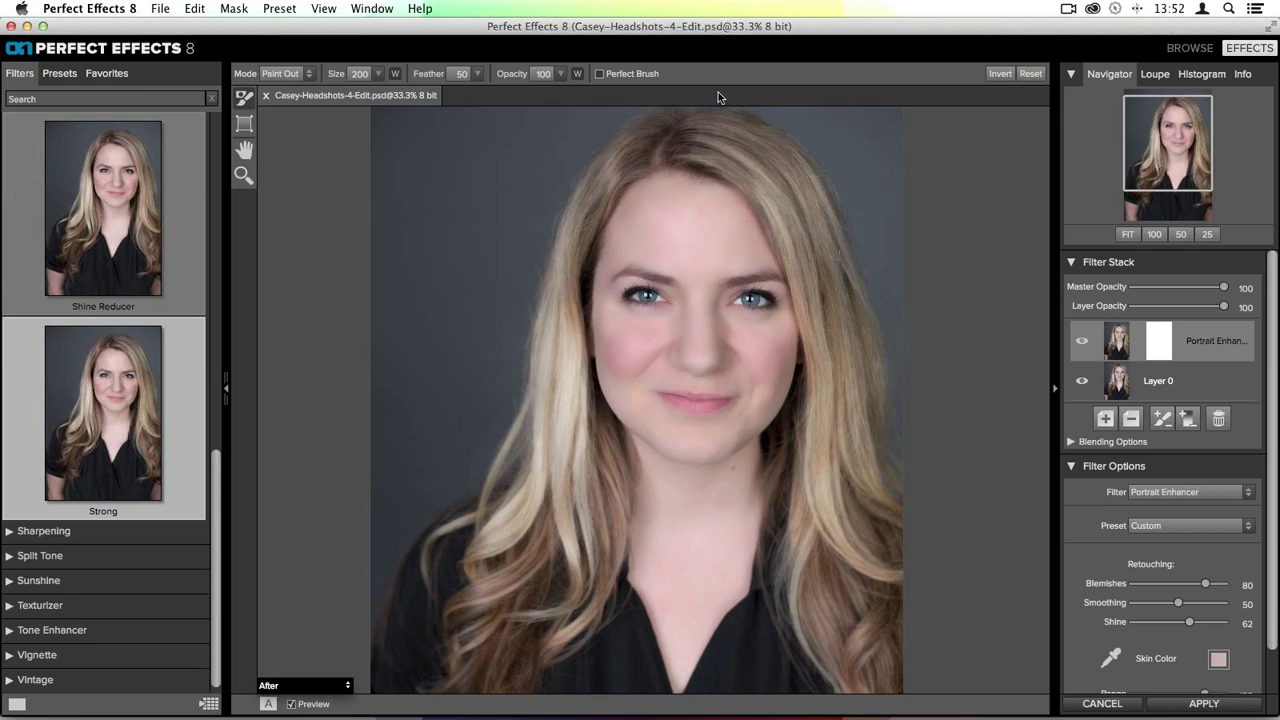
{"action": "key", "text": "super+r"}
{"action": "key", "text": "super+z"}
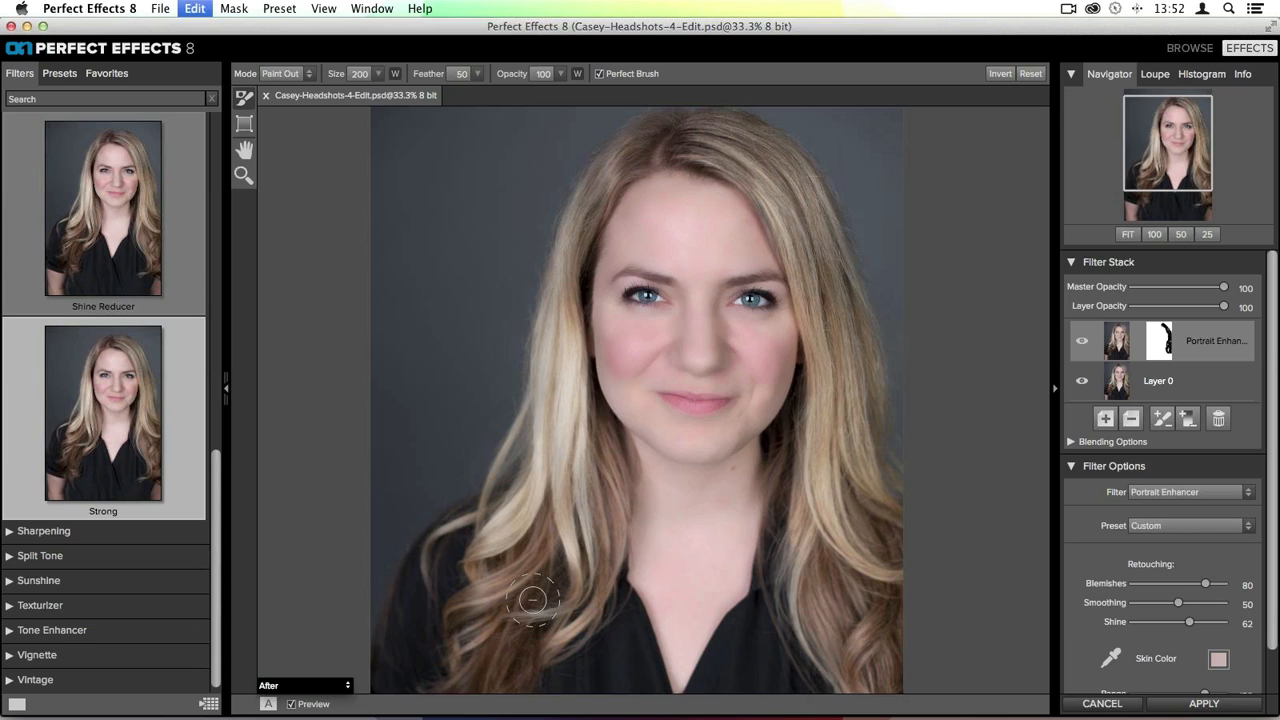
{"action": "left_click", "coordinate": [1000, 74]}
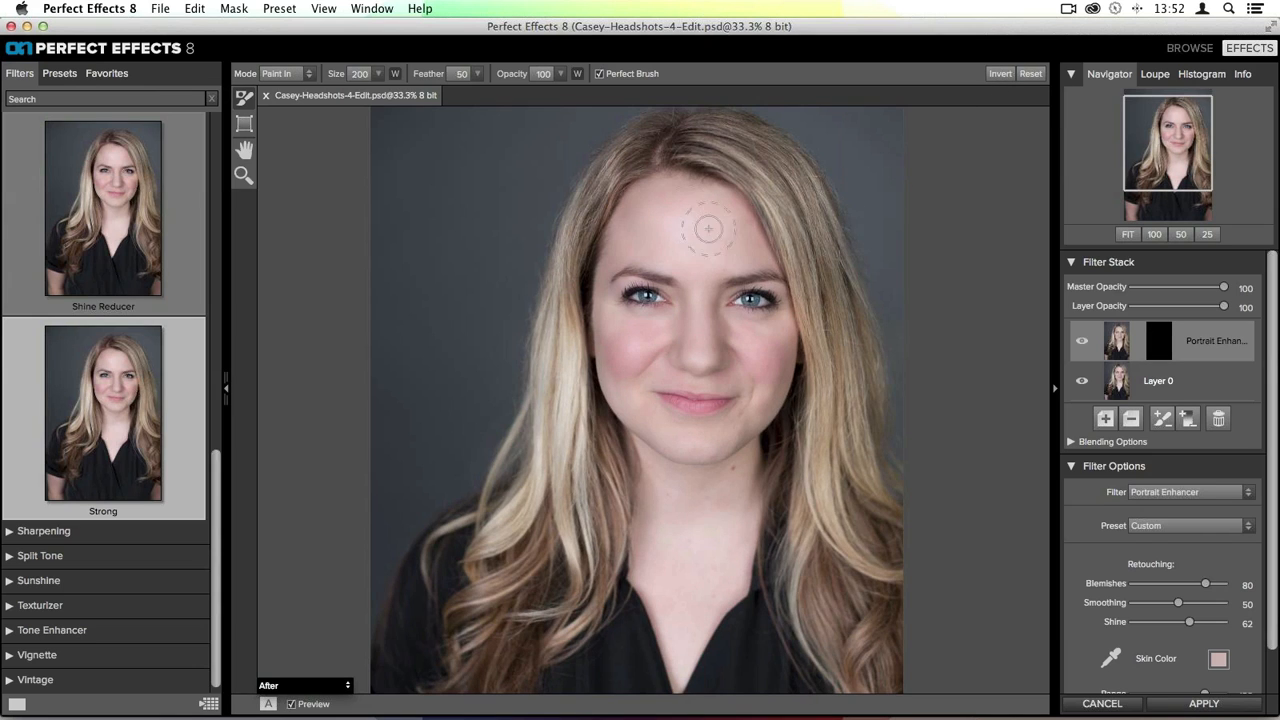
{"action": "key", "text": "bracketleft"}
{"action": "key", "text": "bracketleft"}
{"action": "key", "text": "bracketleft"}
{"action": "left_click_drag", "start_coordinate": [746, 363], "coordinate": [757, 413]}
{"action": "left_click_drag", "start_coordinate": [729, 500], "coordinate": [672, 526]}
- Lower the Portrait Enhancer layer's opacity to 63 and toggle its visibility to compare
{"action": "left_click_drag", "start_coordinate": [1223, 306], "coordinate": [1190, 306]}
{"action": "left_click", "coordinate": [1081, 342]}
{"action": "left_click", "coordinate": [1081, 342]}
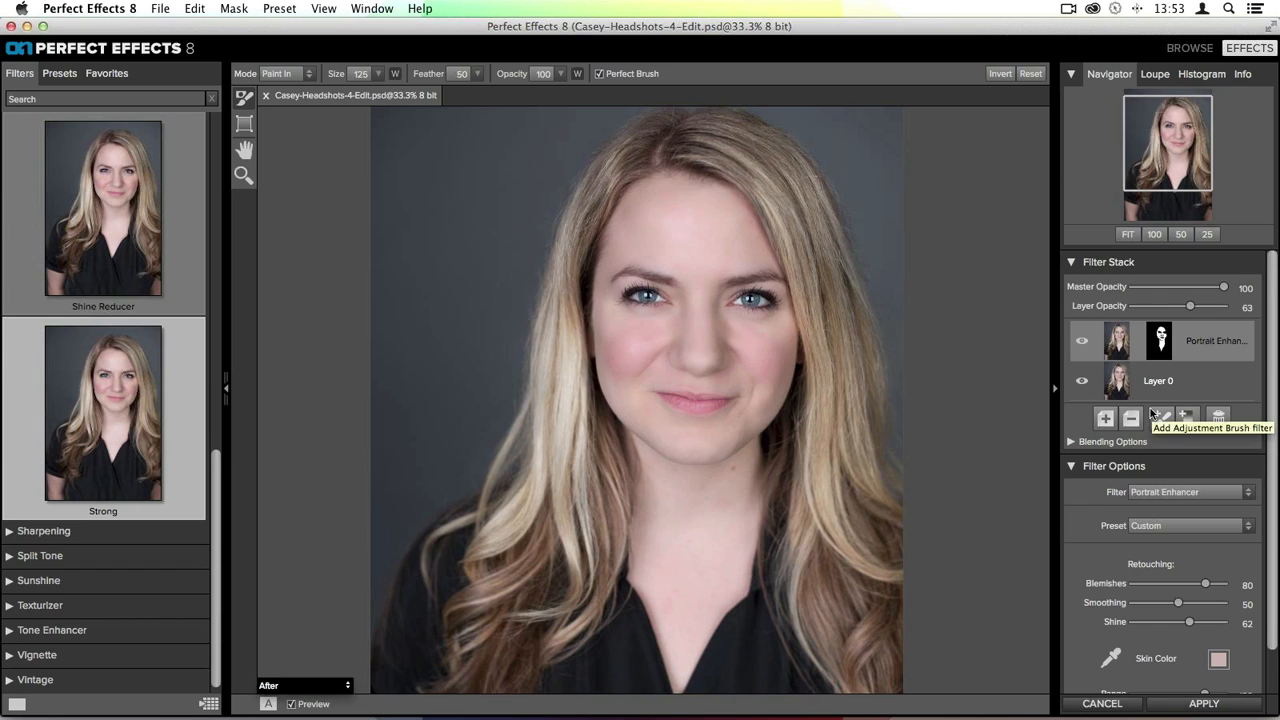
- Fit the image to the window and add a new filter layer using the Sunshine filter's Radiance preset
{"action": "key", "text": "super+0"}
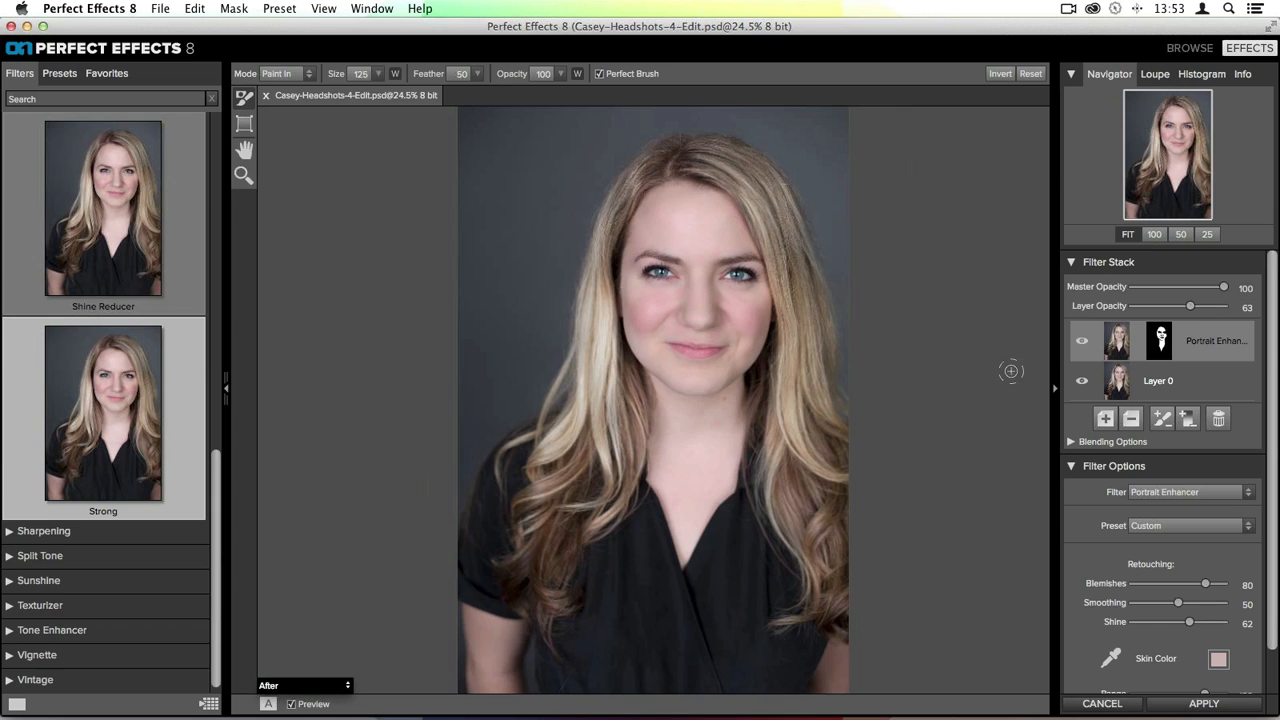
{"action": "left_click", "coordinate": [1105, 418]}
{"action": "scroll", "coordinate": [50, 180], "scroll_direction": "up", "scroll_amount": 10}
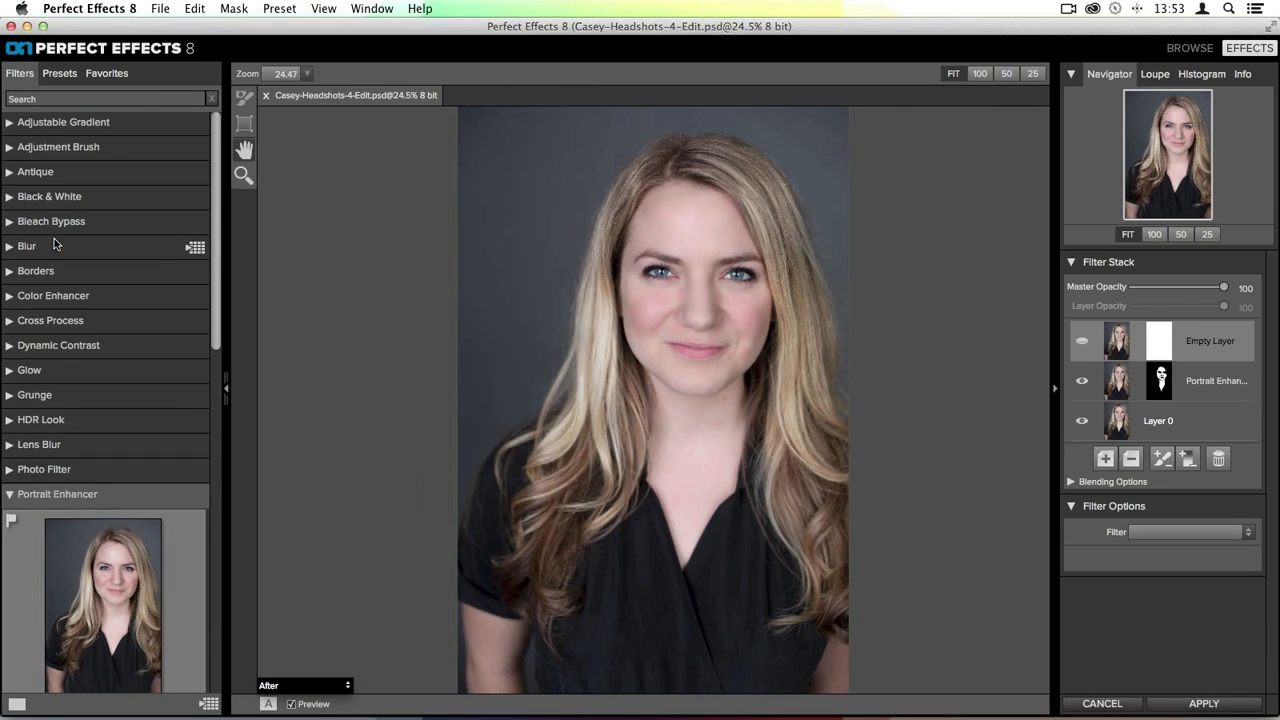
{"action": "left_click", "coordinate": [27, 499]}
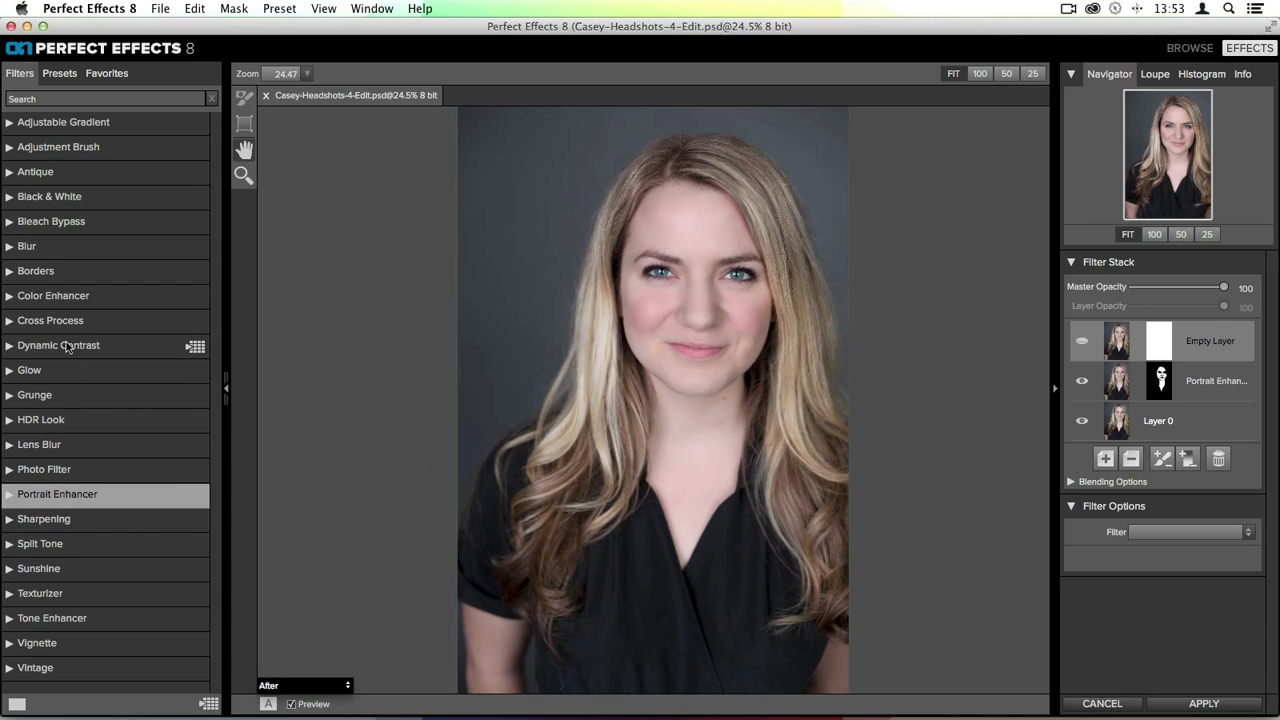
{"action": "left_click", "coordinate": [52, 574]}
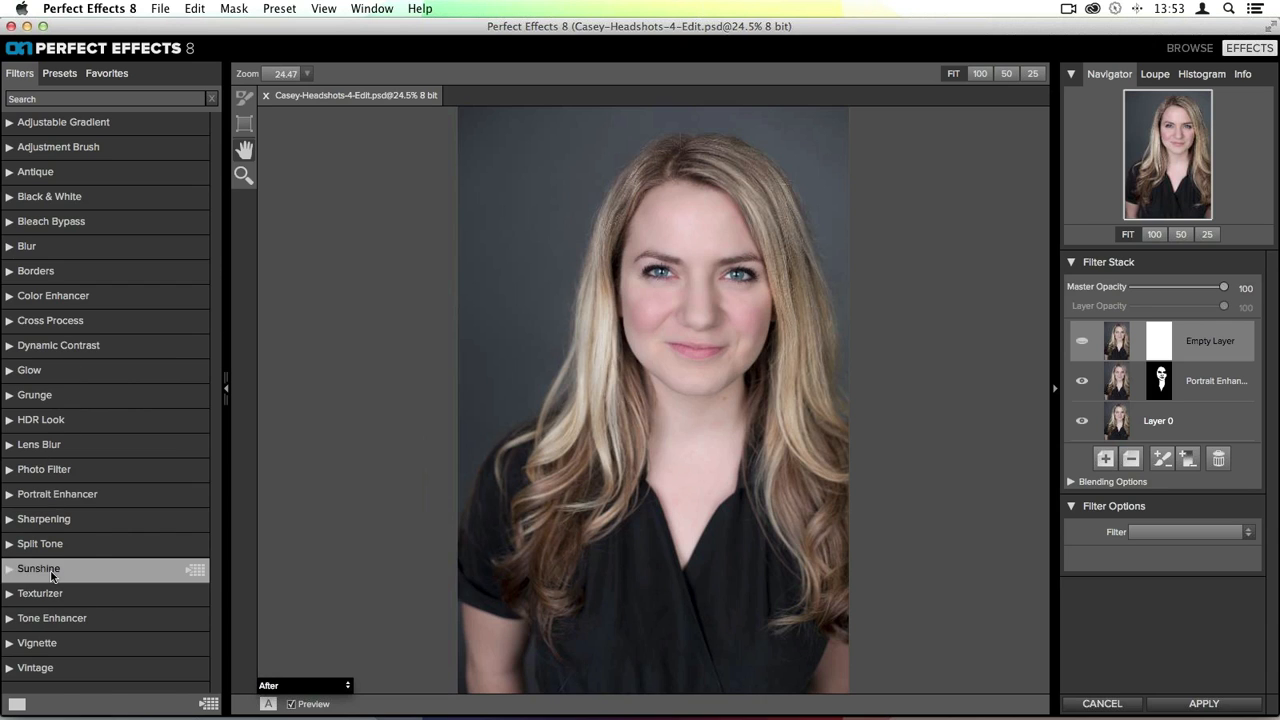
{"action": "left_click", "coordinate": [52, 574]}
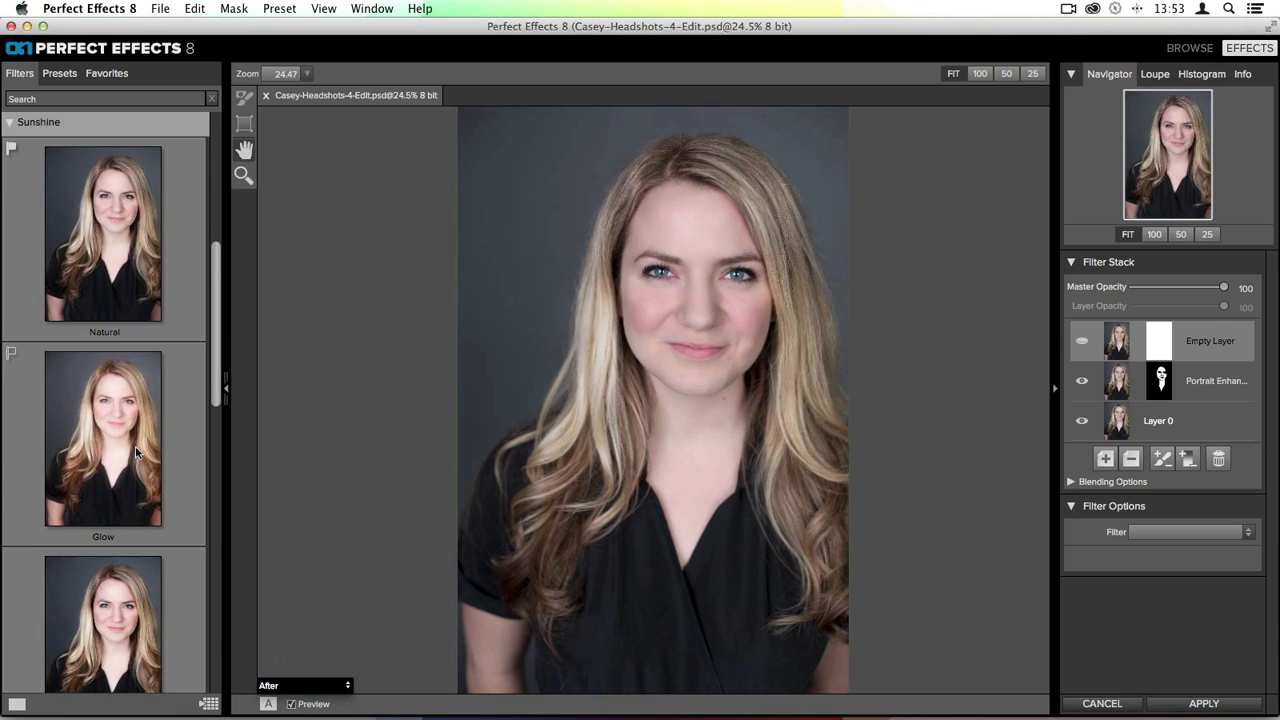
{"action": "scroll", "coordinate": [136, 452], "scroll_direction": "down", "scroll_amount": 5}
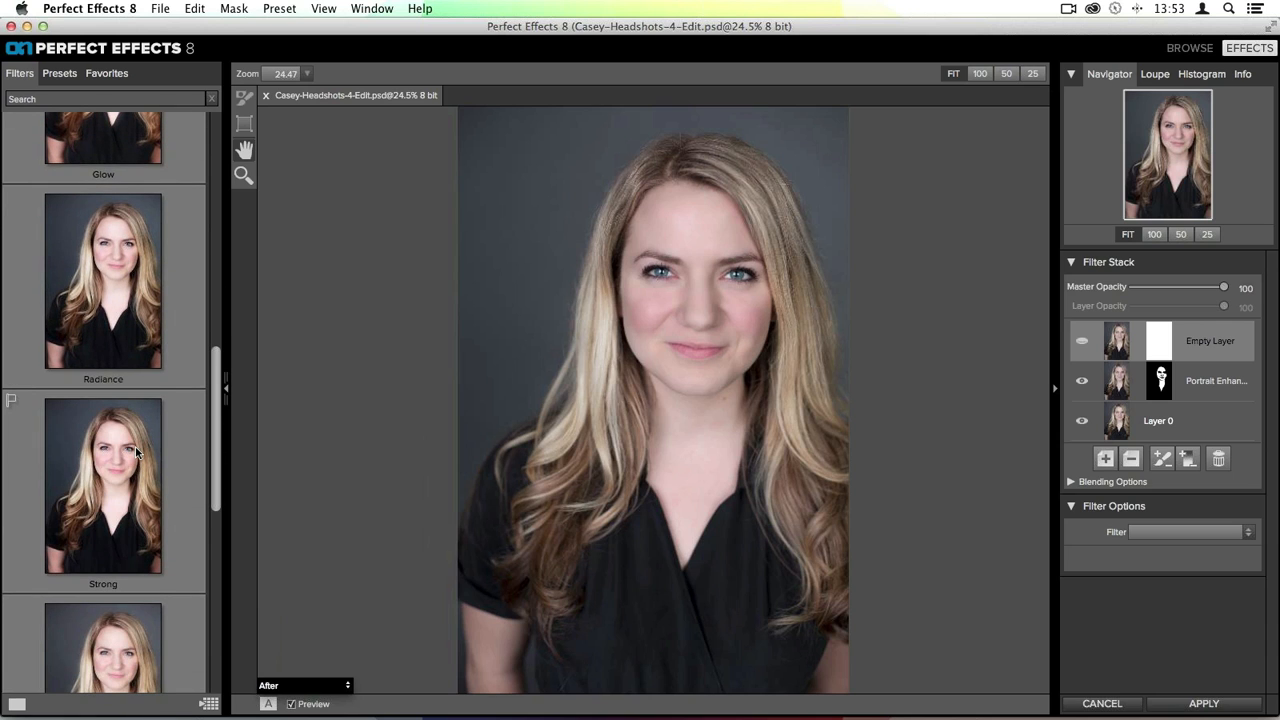
{"action": "left_click", "coordinate": [126, 305]}
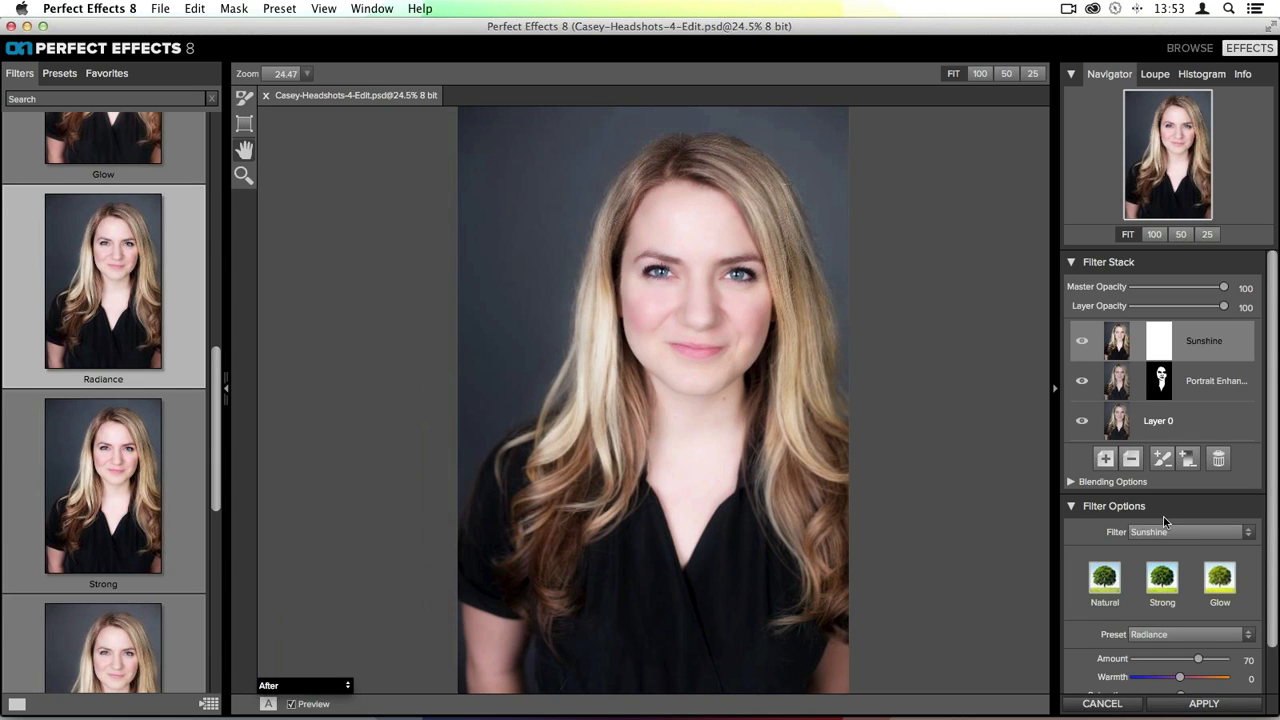
- Set the Sunshine Amount to 61, Warmth to 3 and Glow to 9
{"action": "scroll", "coordinate": [1175, 614], "scroll_direction": "down", "scroll_amount": 2}
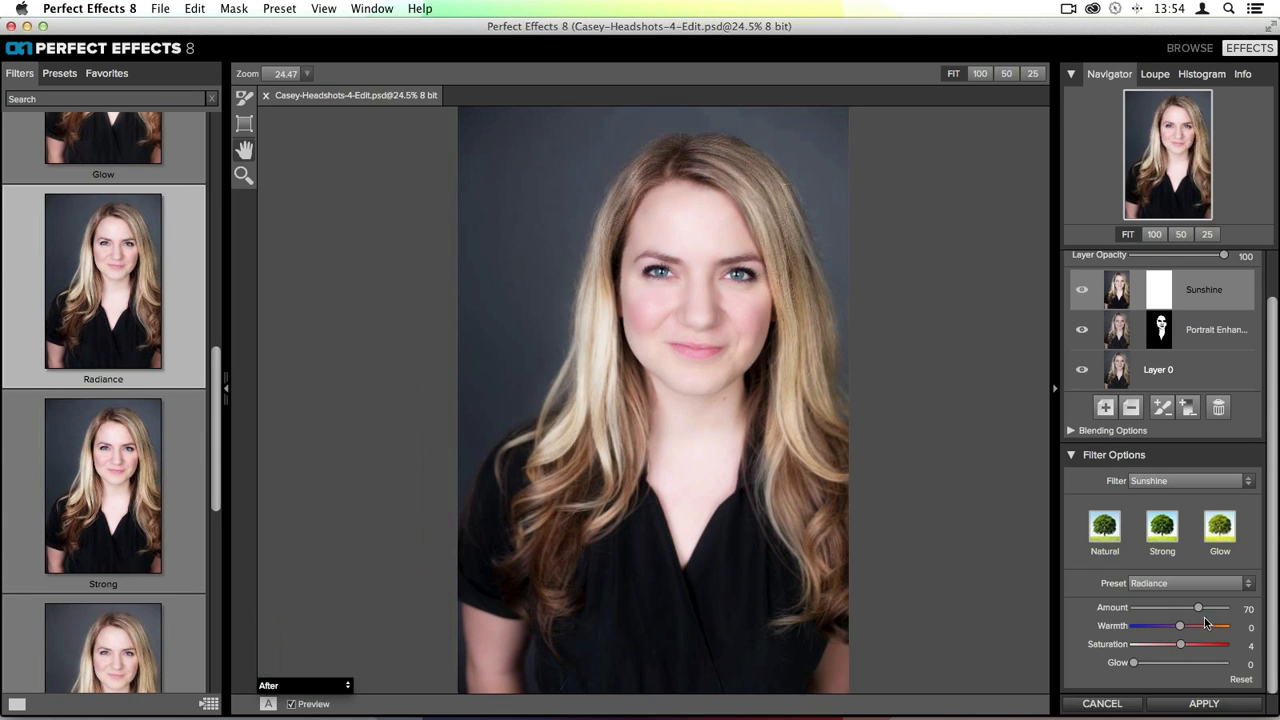
{"action": "mouse_move", "coordinate": [1198, 608]}
{"action": "left_mouse_down"}
{"action": "mouse_move", "coordinate": [1134, 609]}
{"action": "mouse_move", "coordinate": [1200, 609]}
{"action": "mouse_move", "coordinate": [1190, 613]}
{"action": "left_mouse_up"}
{"action": "mouse_move", "coordinate": [1182, 631]}
{"action": "left_mouse_down"}
{"action": "mouse_move", "coordinate": [1206, 630]}
{"action": "mouse_move", "coordinate": [1183, 628]}
{"action": "left_mouse_up"}
{"action": "left_click", "coordinate": [1248, 627]}
{"action": "type", "text": "3"}
{"action": "key", "text": "Tab"}
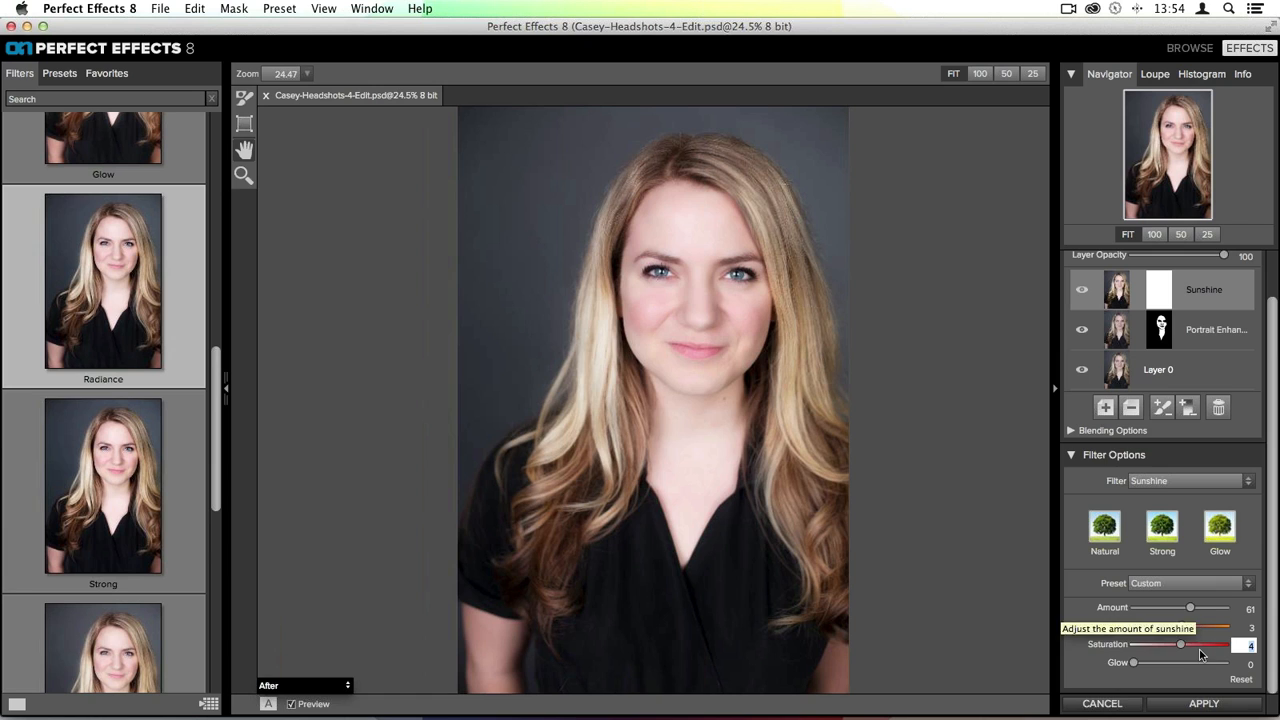
{"action": "mouse_move", "coordinate": [1181, 644]}
{"action": "left_mouse_down"}
{"action": "mouse_move", "coordinate": [1161, 644]}
{"action": "mouse_move", "coordinate": [1181, 644]}
{"action": "left_mouse_up"}
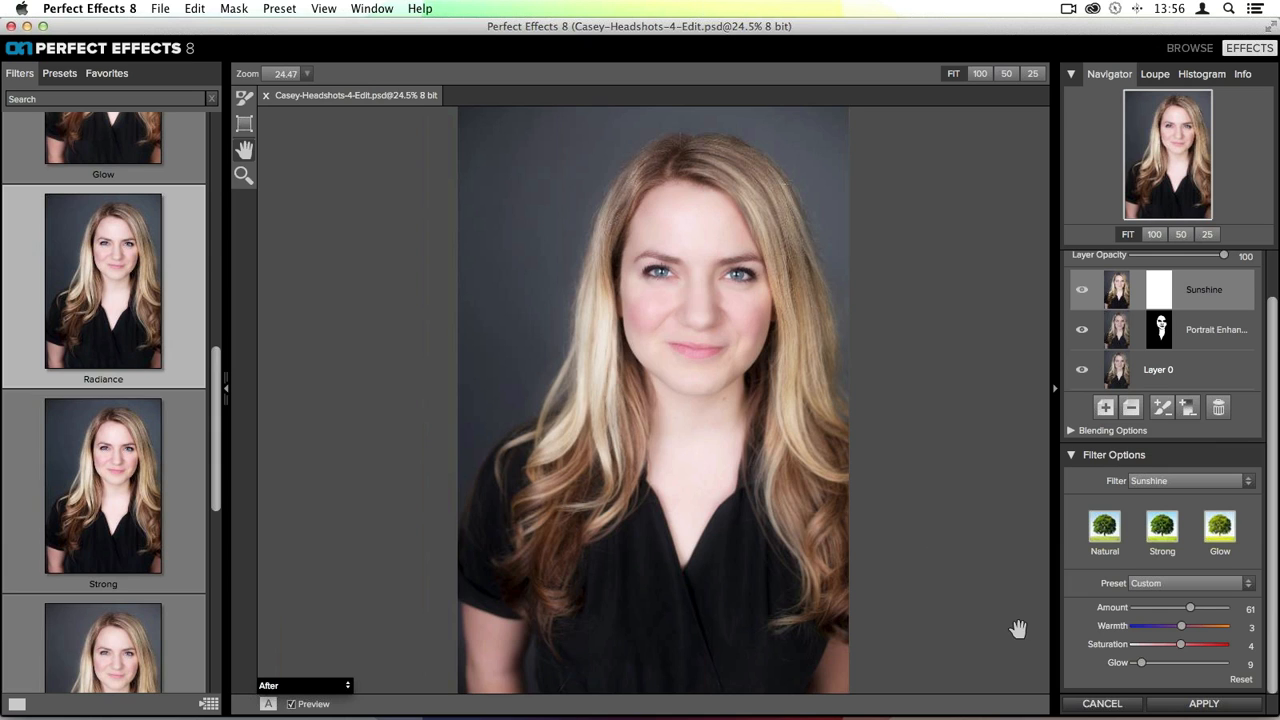
- Add another filter layer and apply the Color Enhancer filter's Auto Color preset after browsing its presets
{"action": "scroll", "coordinate": [1171, 494], "scroll_direction": "up", "scroll_amount": 2}
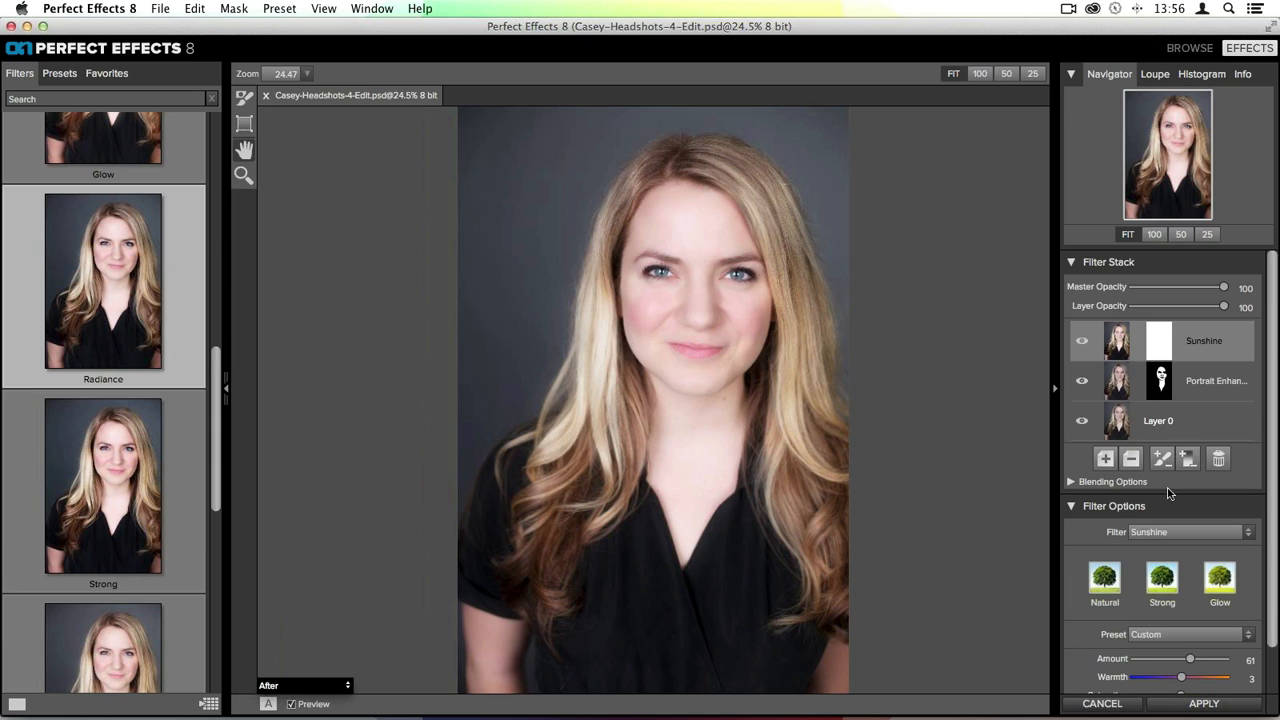
{"action": "left_click", "coordinate": [1106, 459]}
{"action": "scroll", "coordinate": [118, 437], "scroll_direction": "up", "scroll_amount": 8}
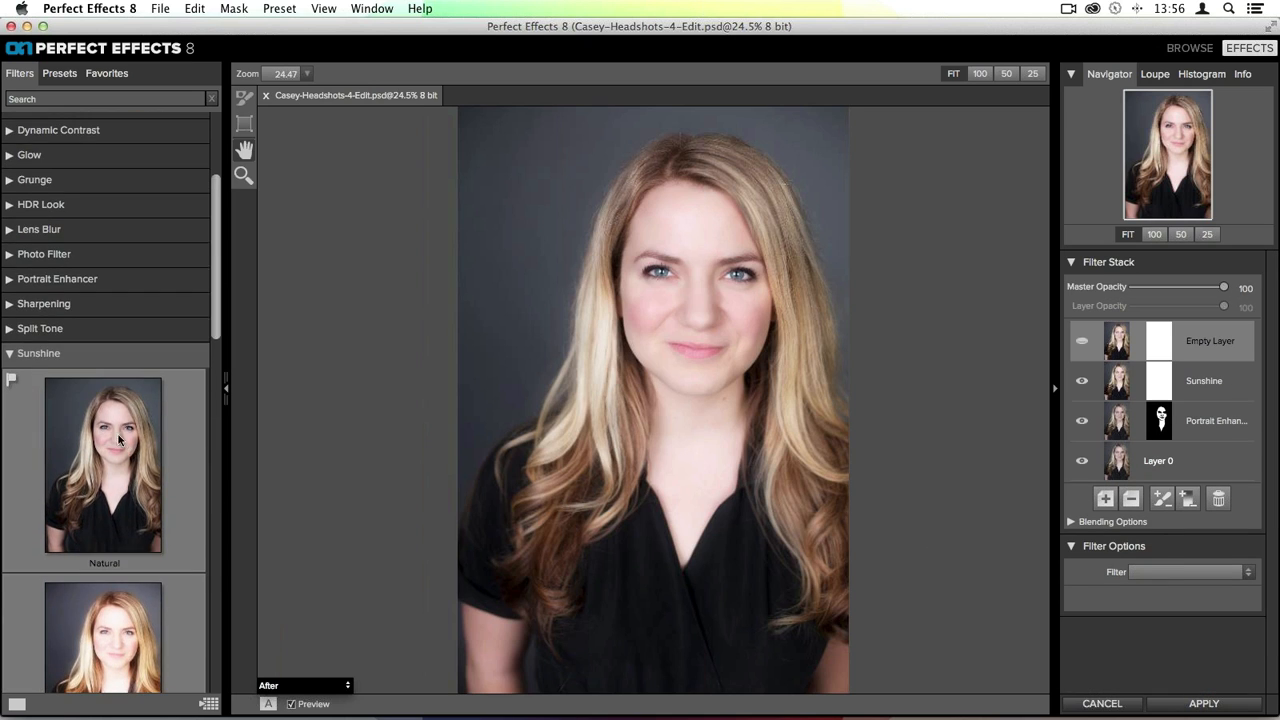
{"action": "left_click", "coordinate": [18, 356]}
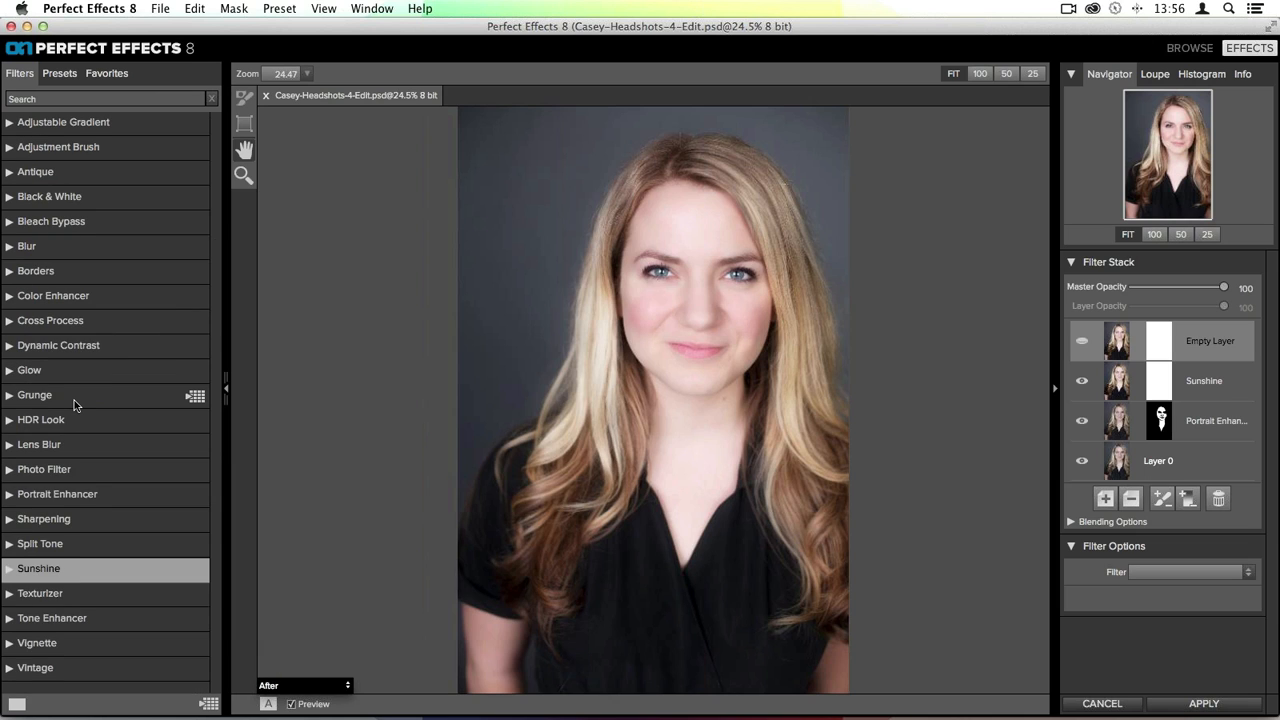
{"action": "left_click", "coordinate": [30, 297]}
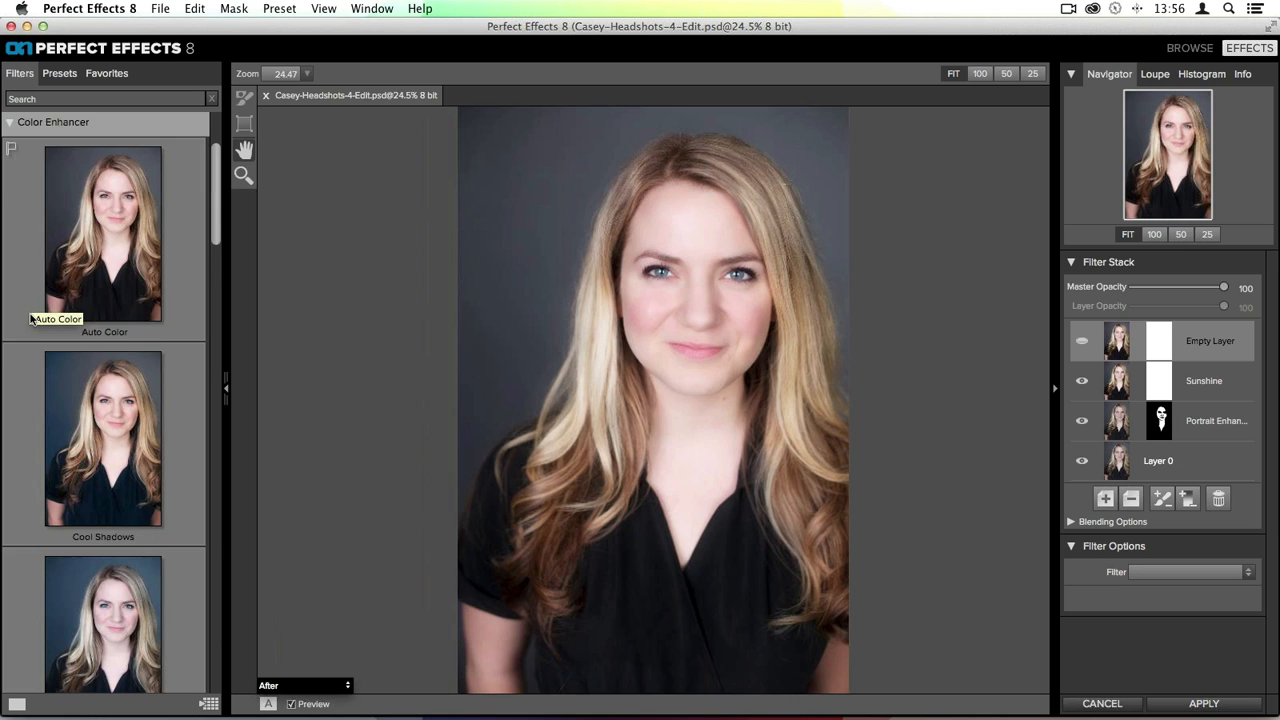
{"action": "scroll", "coordinate": [30, 310], "scroll_direction": "down", "scroll_amount": 8}
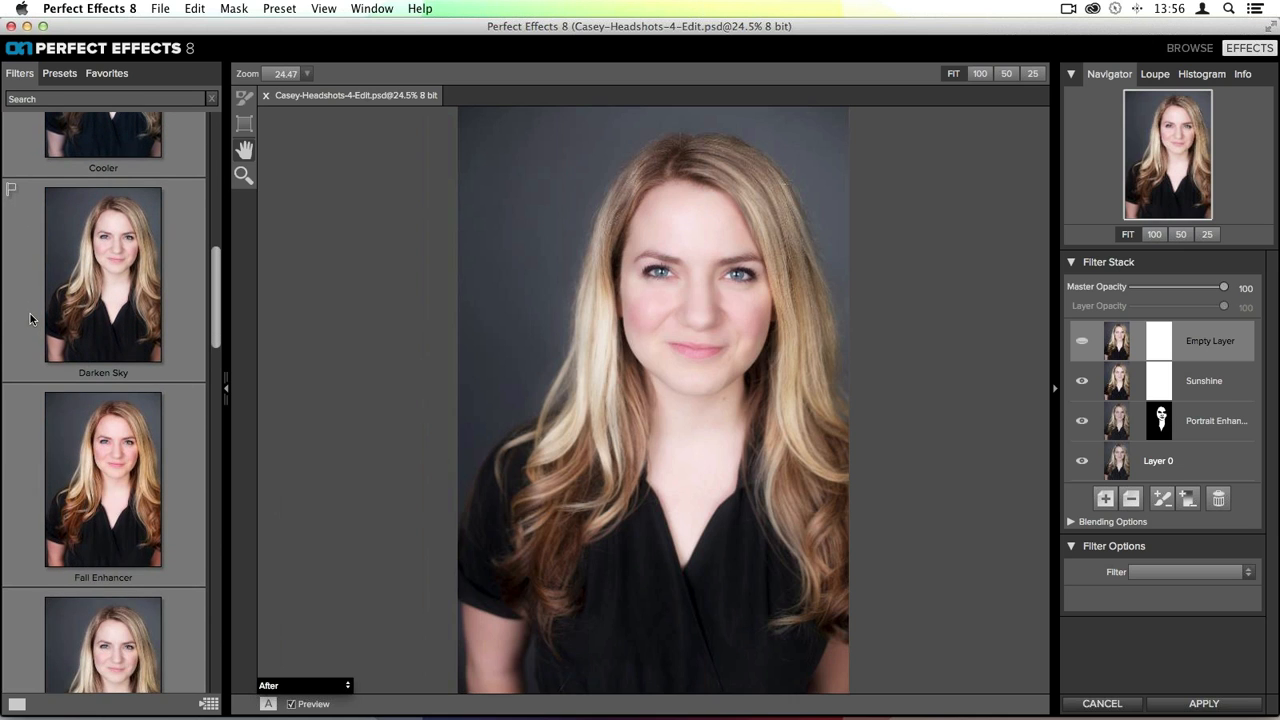
{"action": "scroll", "coordinate": [30, 318], "scroll_direction": "down", "scroll_amount": 6}
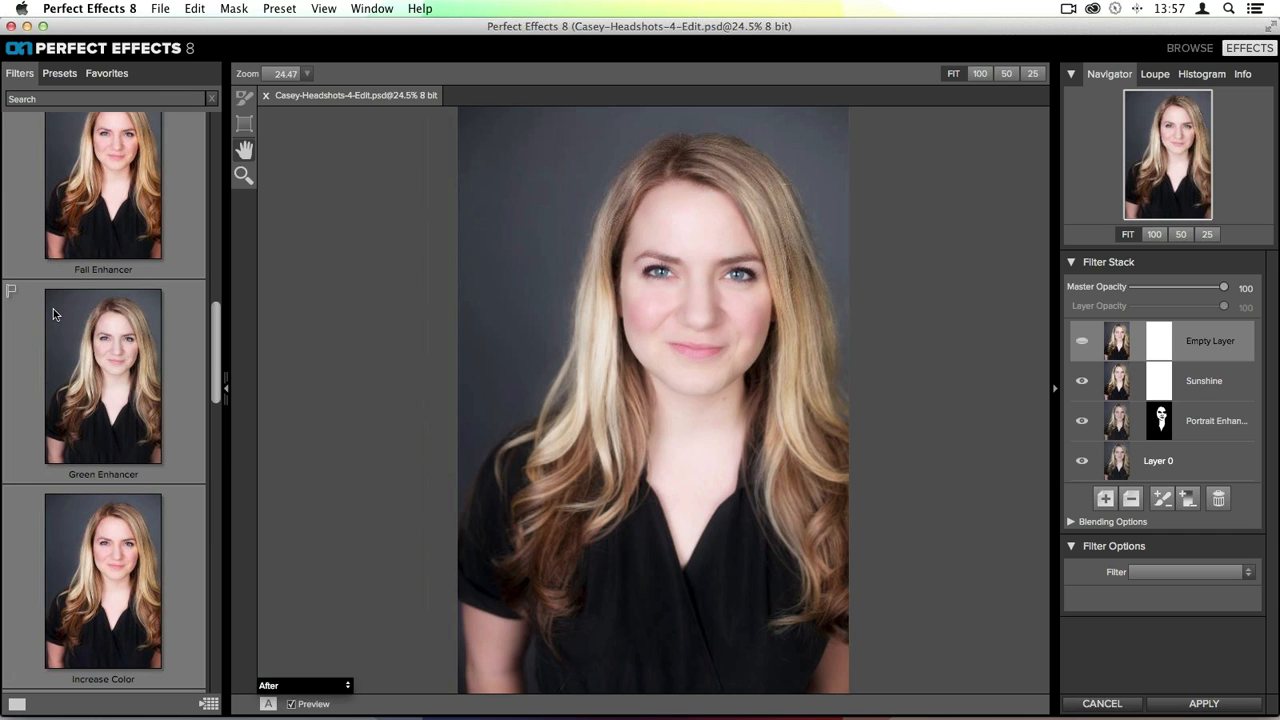
{"action": "scroll", "coordinate": [109, 329], "scroll_direction": "down", "scroll_amount": 5}
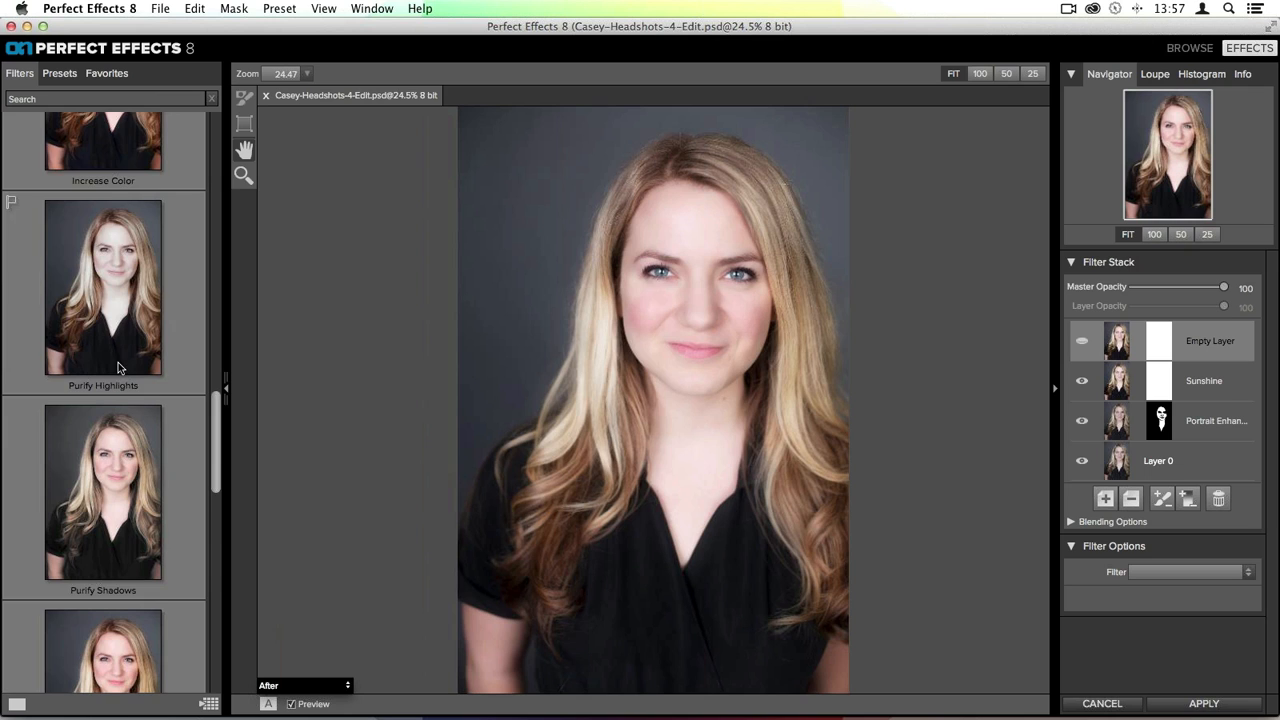
{"action": "scroll", "coordinate": [118, 362], "scroll_direction": "down", "scroll_amount": 3}
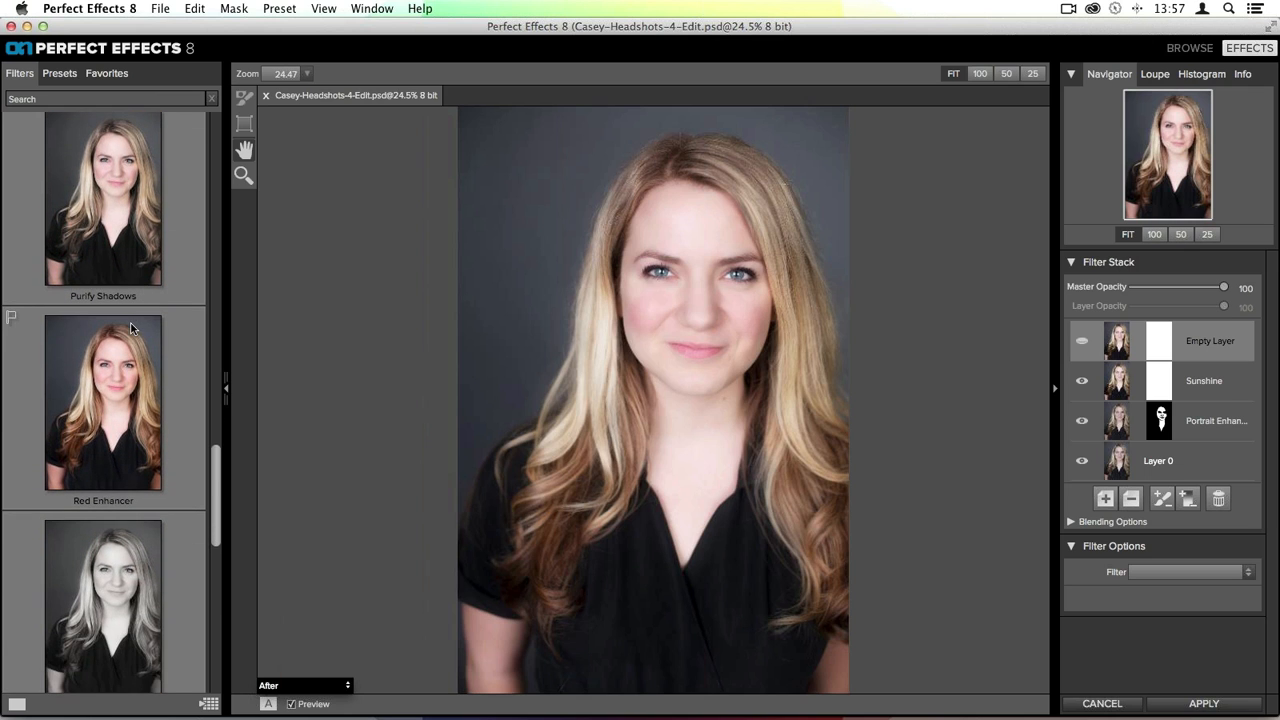
{"action": "scroll", "coordinate": [131, 323], "scroll_direction": "down", "scroll_amount": 2}
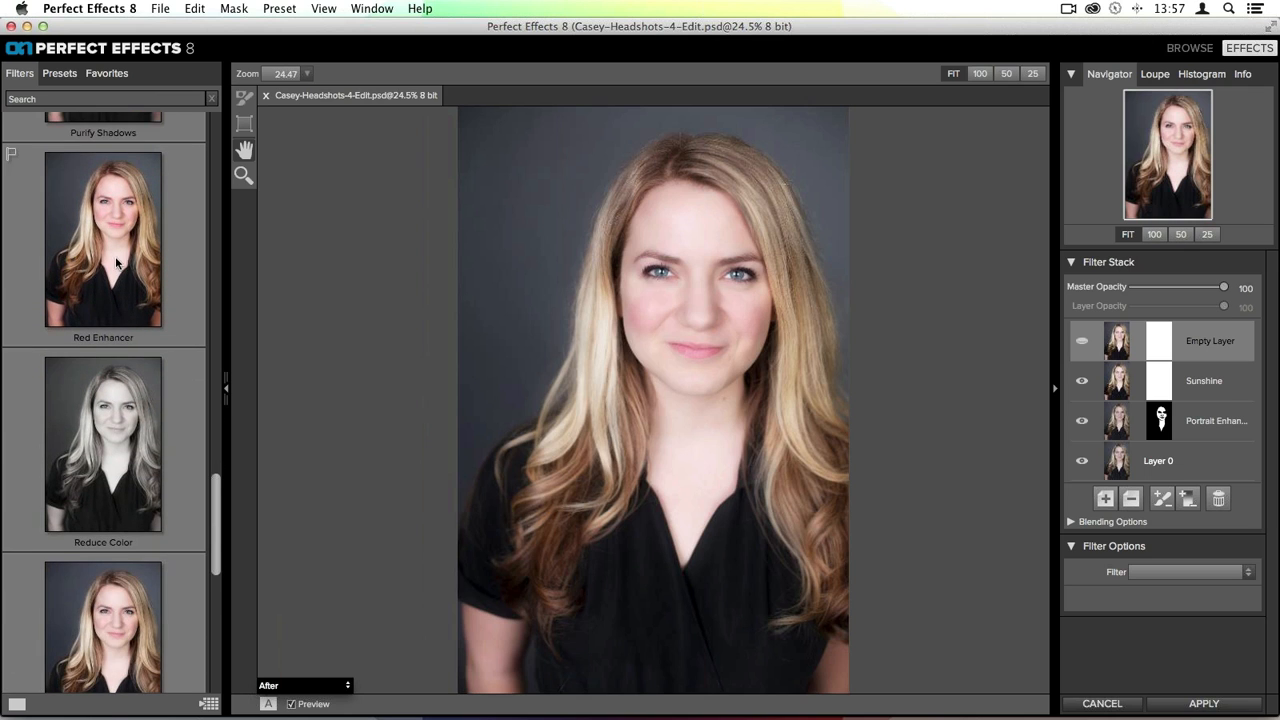
{"action": "scroll", "coordinate": [128, 346], "scroll_direction": "down", "scroll_amount": 2}
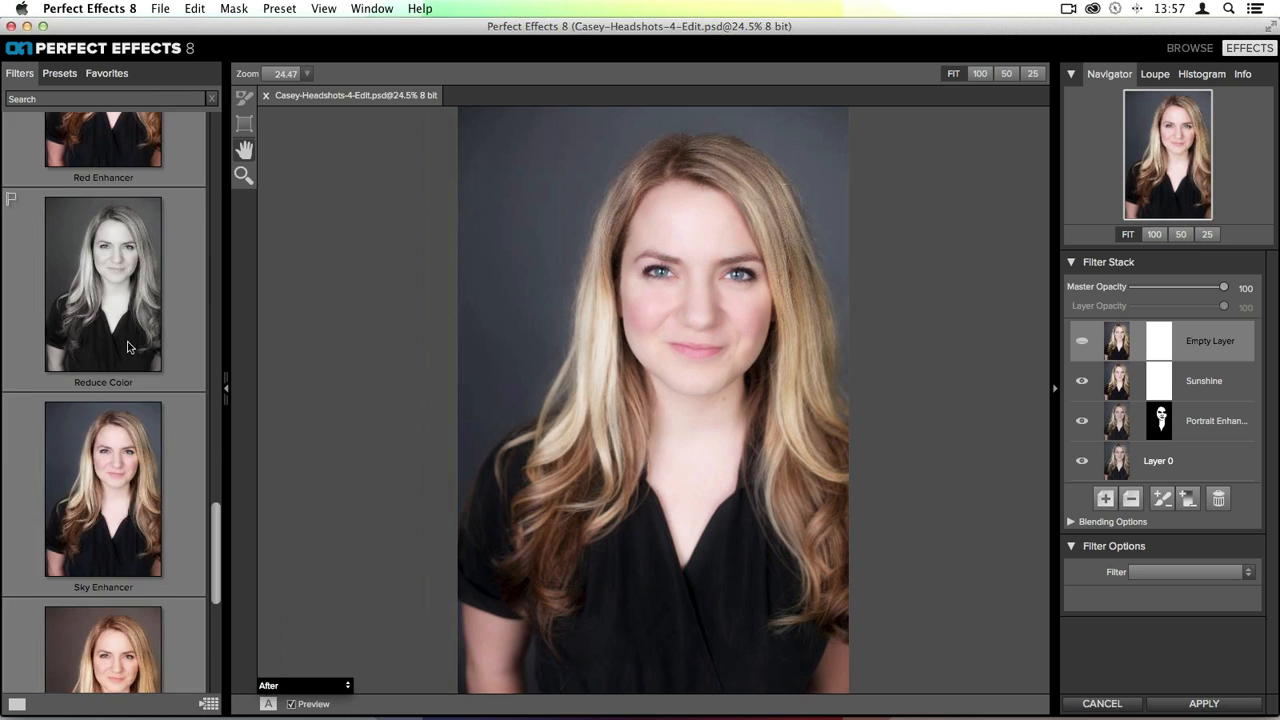
{"action": "scroll", "coordinate": [127, 347], "scroll_direction": "up", "scroll_amount": 20}
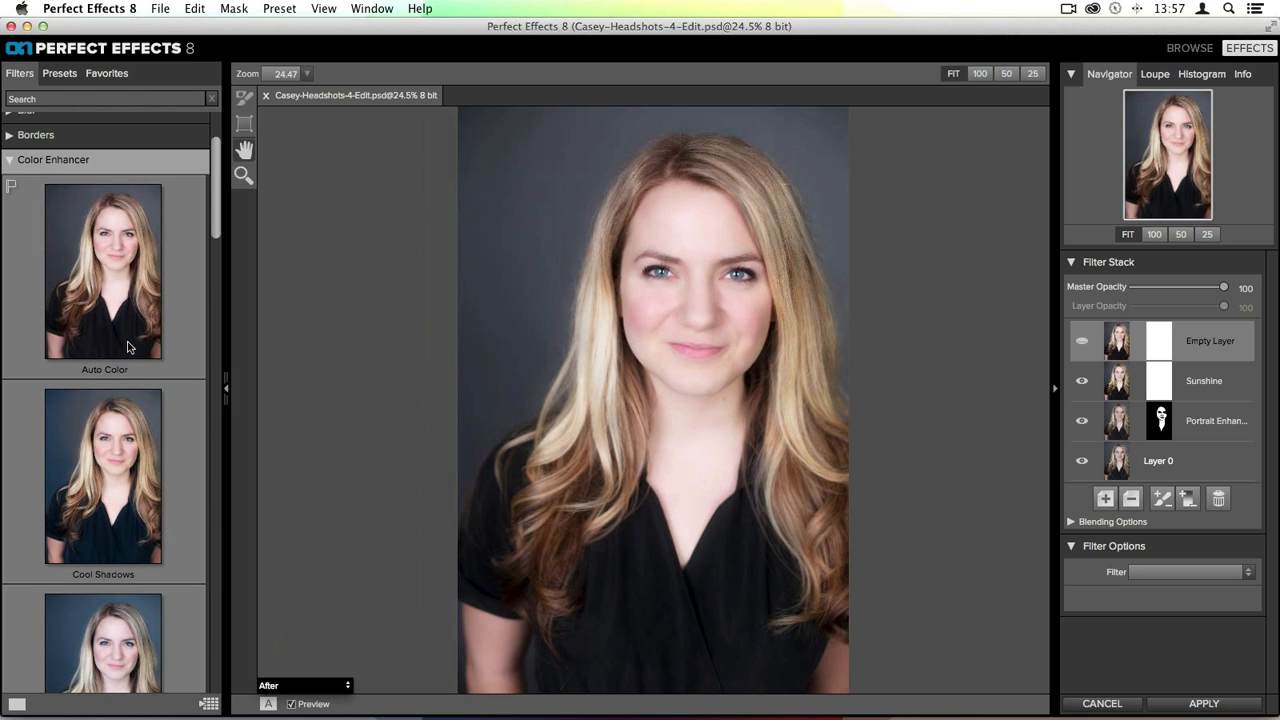
{"action": "left_click", "coordinate": [127, 345]}
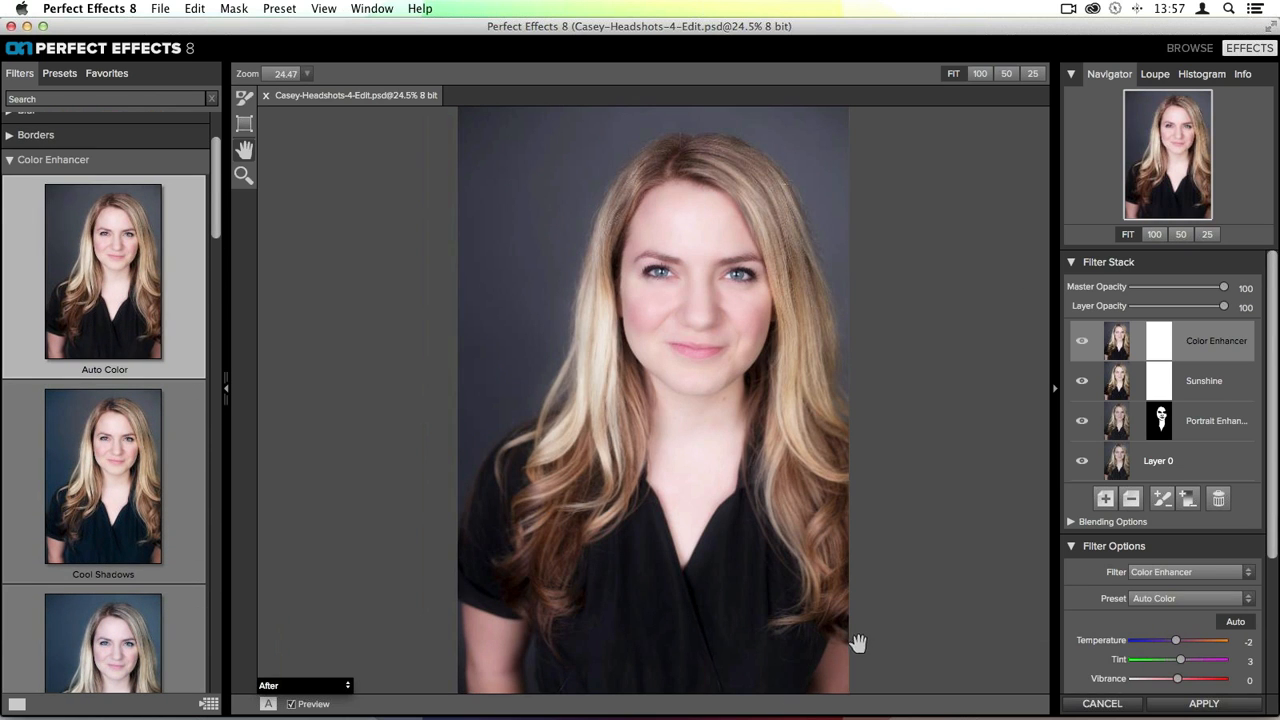
- Switch off the Auto color correction and set the Color Range to Red
{"action": "scroll", "coordinate": [1206, 540], "scroll_direction": "down", "scroll_amount": 3}
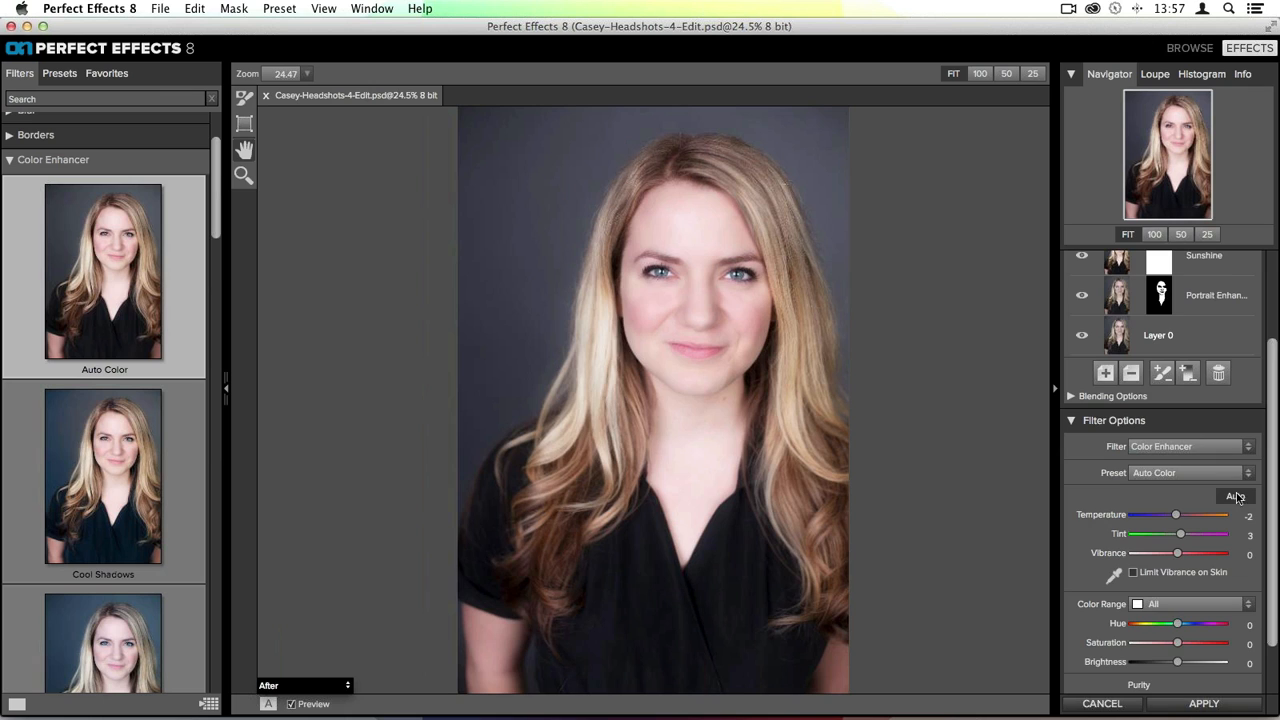
{"action": "scroll", "coordinate": [1232, 500], "scroll_direction": "down", "scroll_amount": 2}
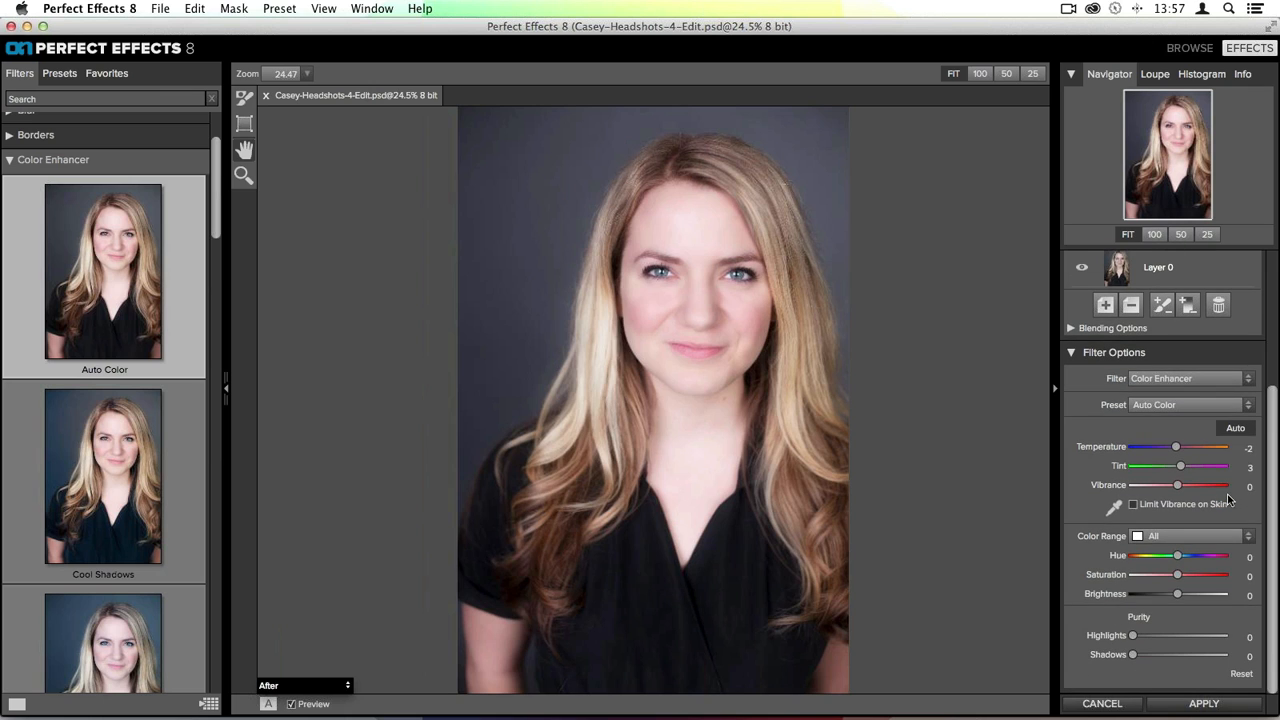
{"action": "left_click", "coordinate": [1242, 429]}
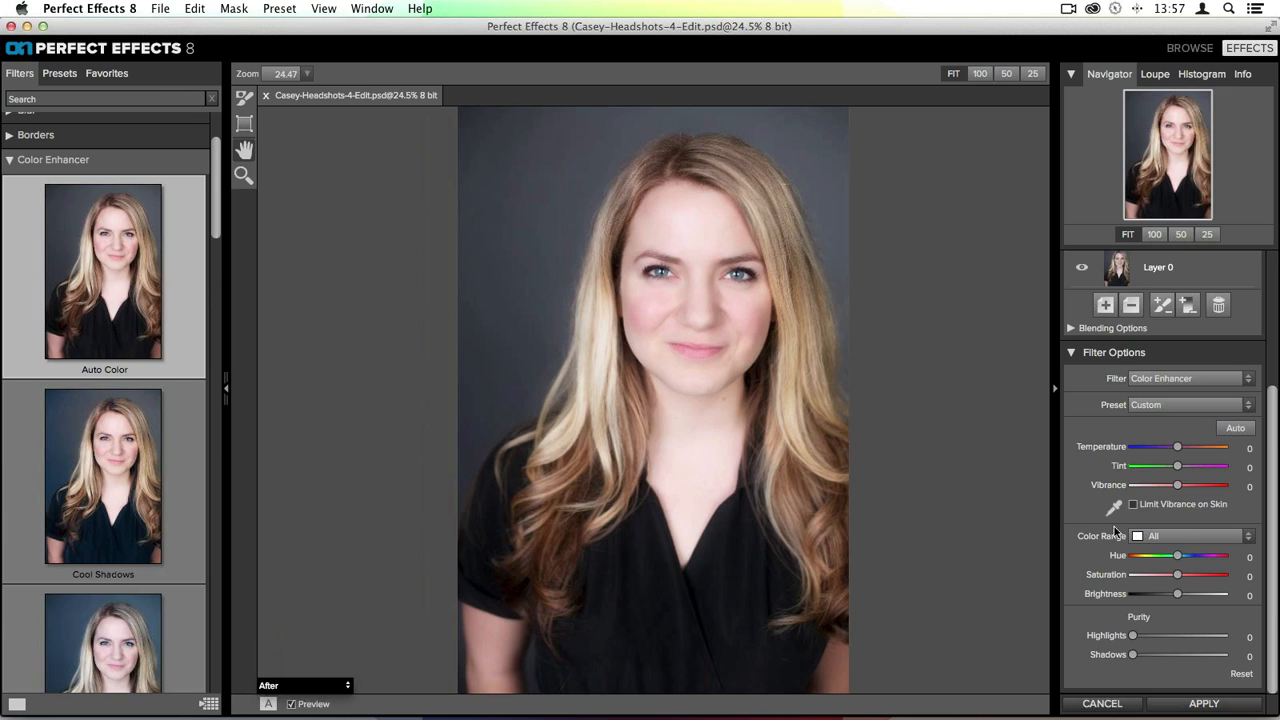
{"action": "left_click", "coordinate": [1186, 540]}
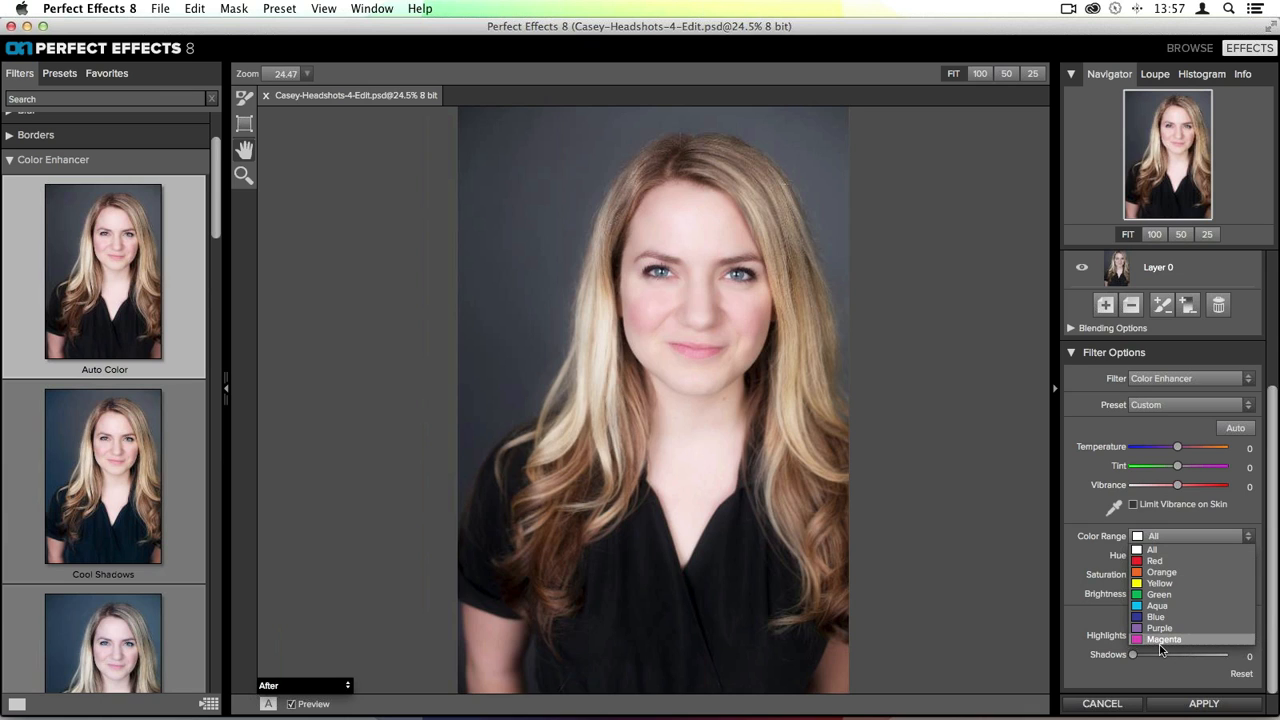
{"action": "left_click", "coordinate": [1152, 561]}
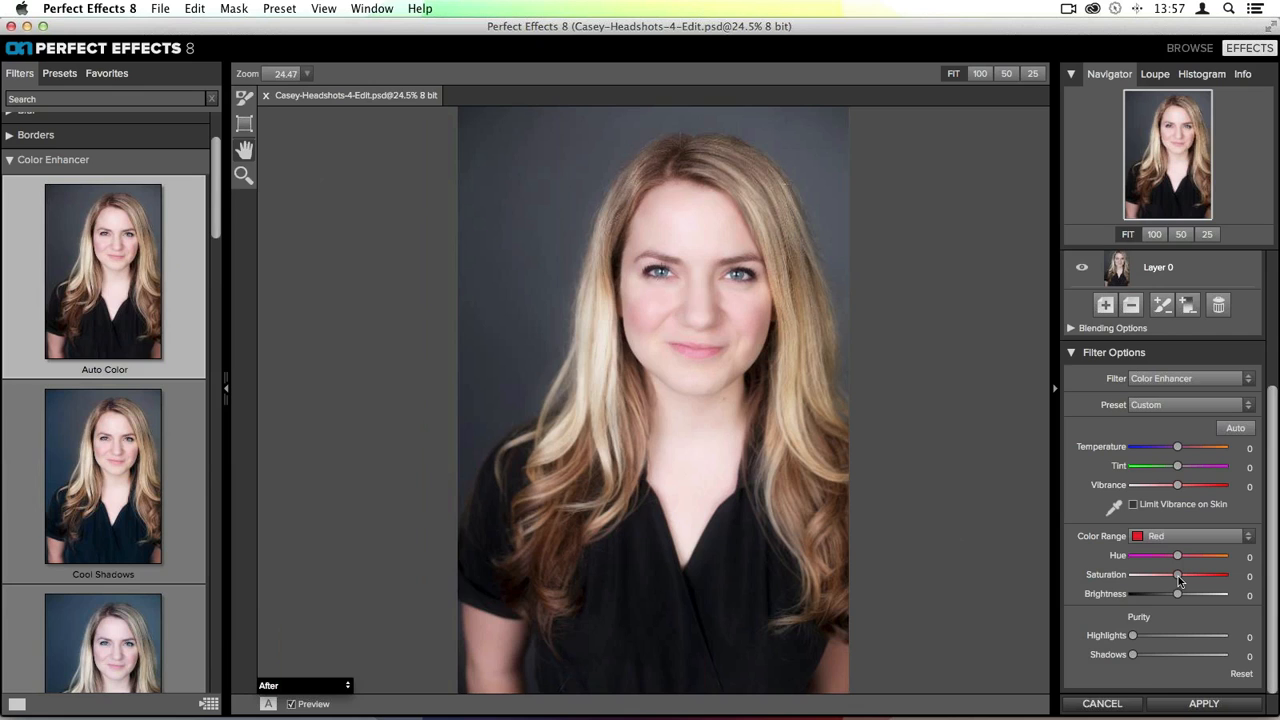
- Set the Red range's Saturation to -2 after testing its extremes, and nudge its Hue and Brightness sliders slightly
{"action": "left_click_drag", "start_coordinate": [1178, 577], "coordinate": [1224, 576]}
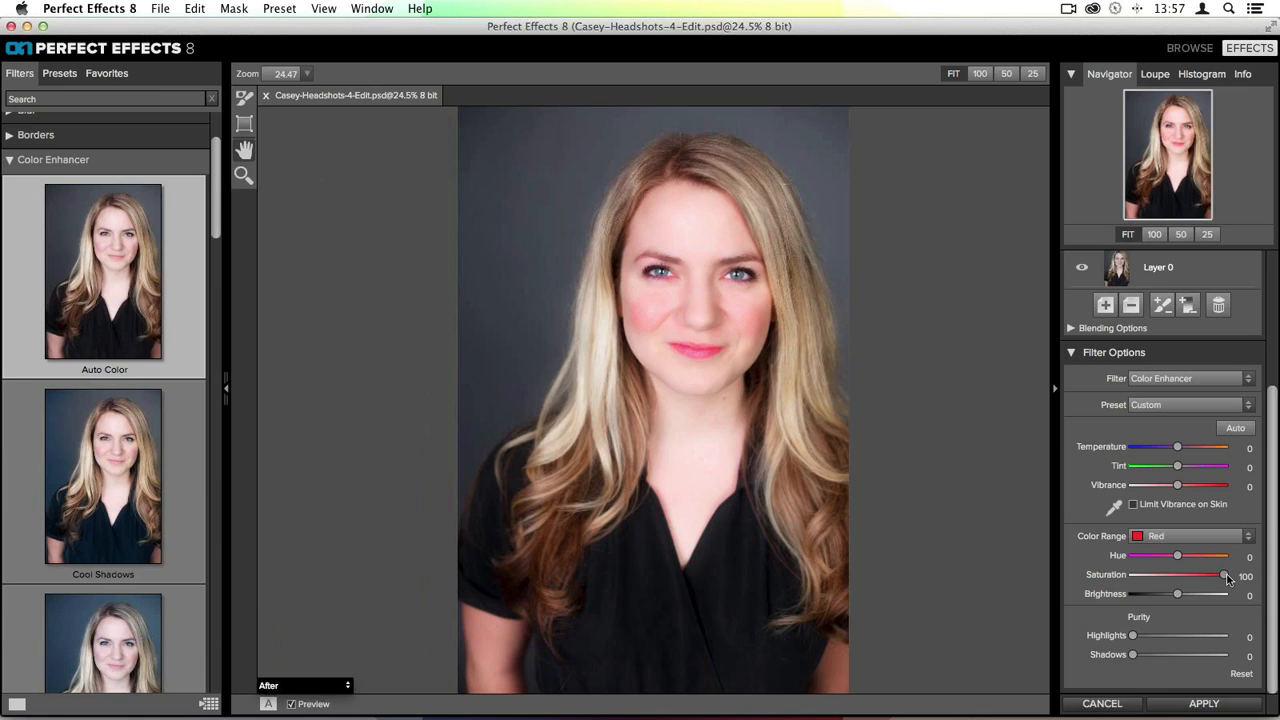
{"action": "left_click_drag", "start_coordinate": [1224, 578], "coordinate": [1176, 578]}
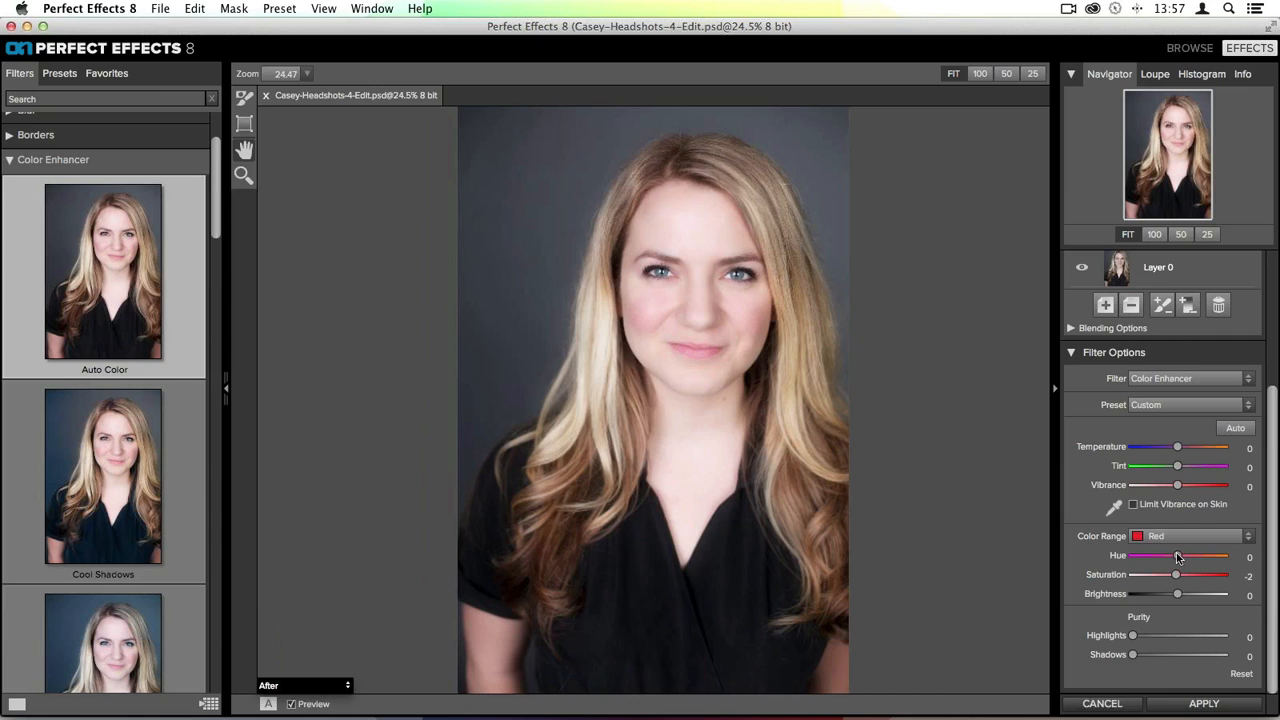
{"action": "left_click_drag", "start_coordinate": [1177, 557], "coordinate": [1187, 562]}
{"action": "mouse_move", "coordinate": [1177, 596]}
{"action": "left_mouse_down"}
{"action": "mouse_move", "coordinate": [1191, 601]}
{"action": "mouse_move", "coordinate": [1158, 601]}
{"action": "left_mouse_up"}
- Switch the Color Range to Yellow and push its Saturation slider up
{"action": "left_click", "coordinate": [1186, 537]}
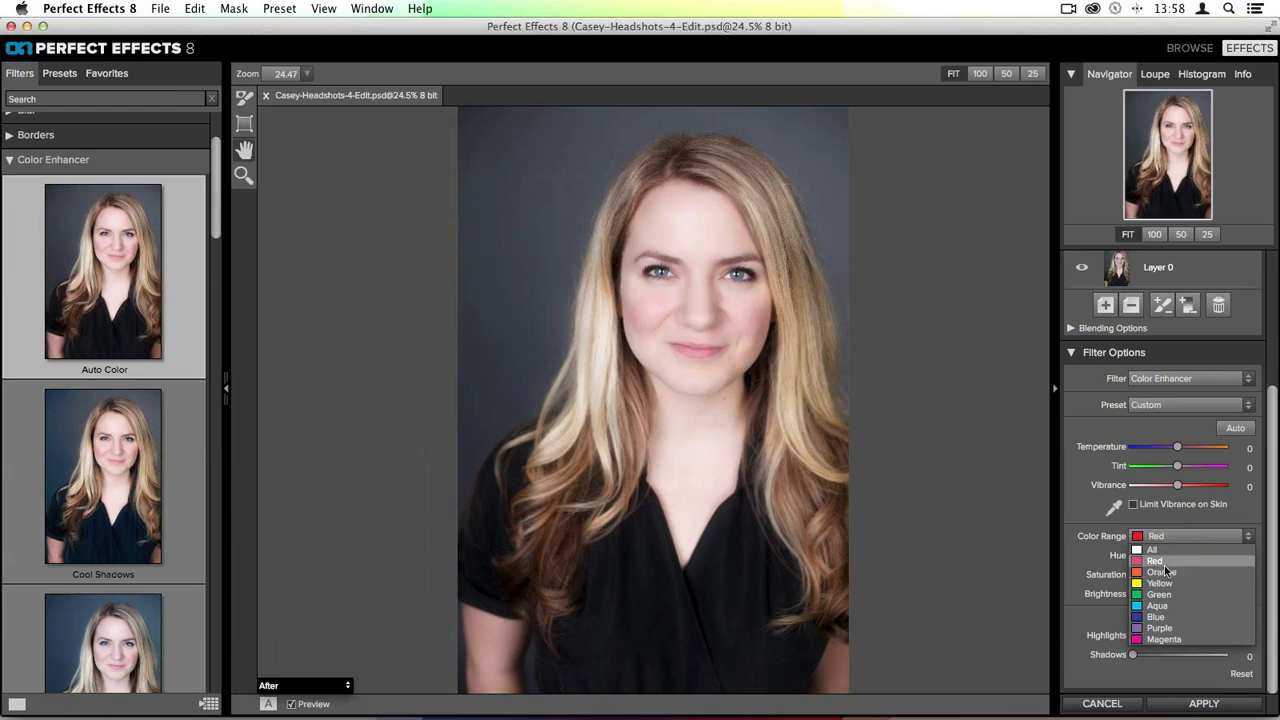
{"action": "left_click", "coordinate": [1168, 583]}
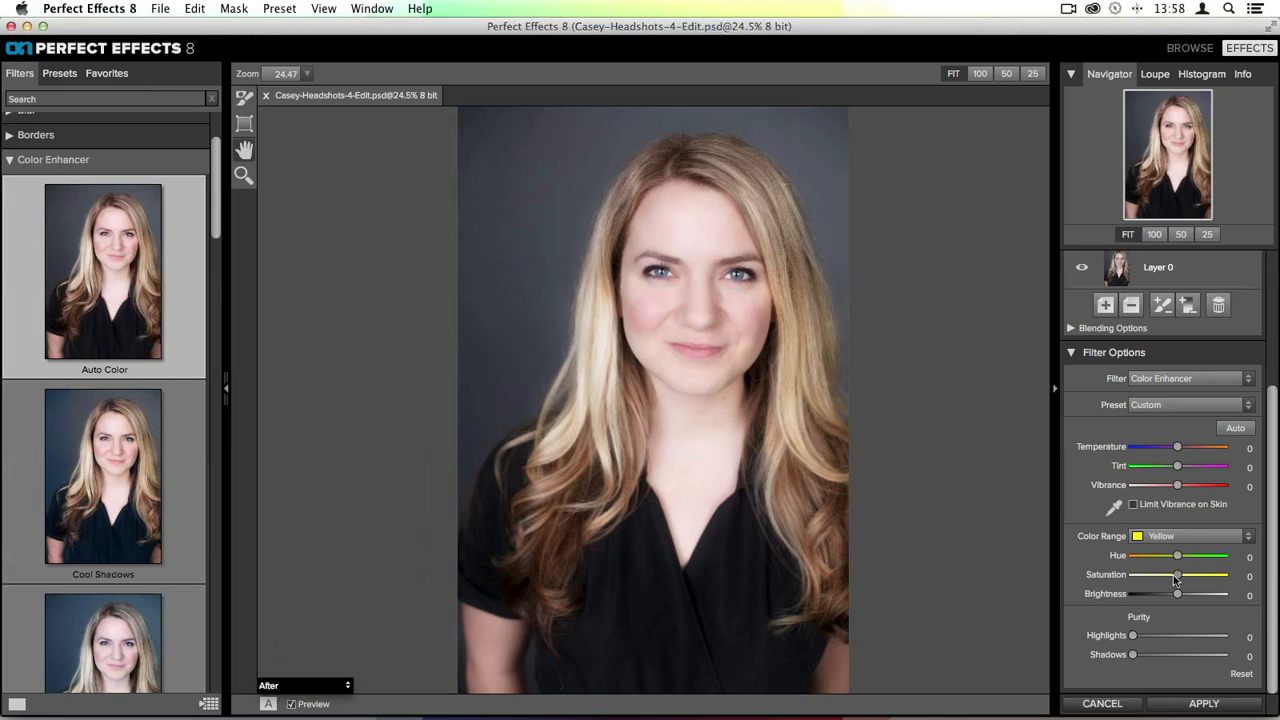
{"action": "left_click_drag", "start_coordinate": [1177, 574], "coordinate": [1276, 577]}
- Switch the Color Range to Orange, set its Saturation to 2 and nudge its Hue slider slightly lower
{"action": "left_click", "coordinate": [1168, 537]}
{"action": "left_click", "coordinate": [1160, 572]}
{"action": "left_click_drag", "start_coordinate": [1177, 575], "coordinate": [1223, 575]}
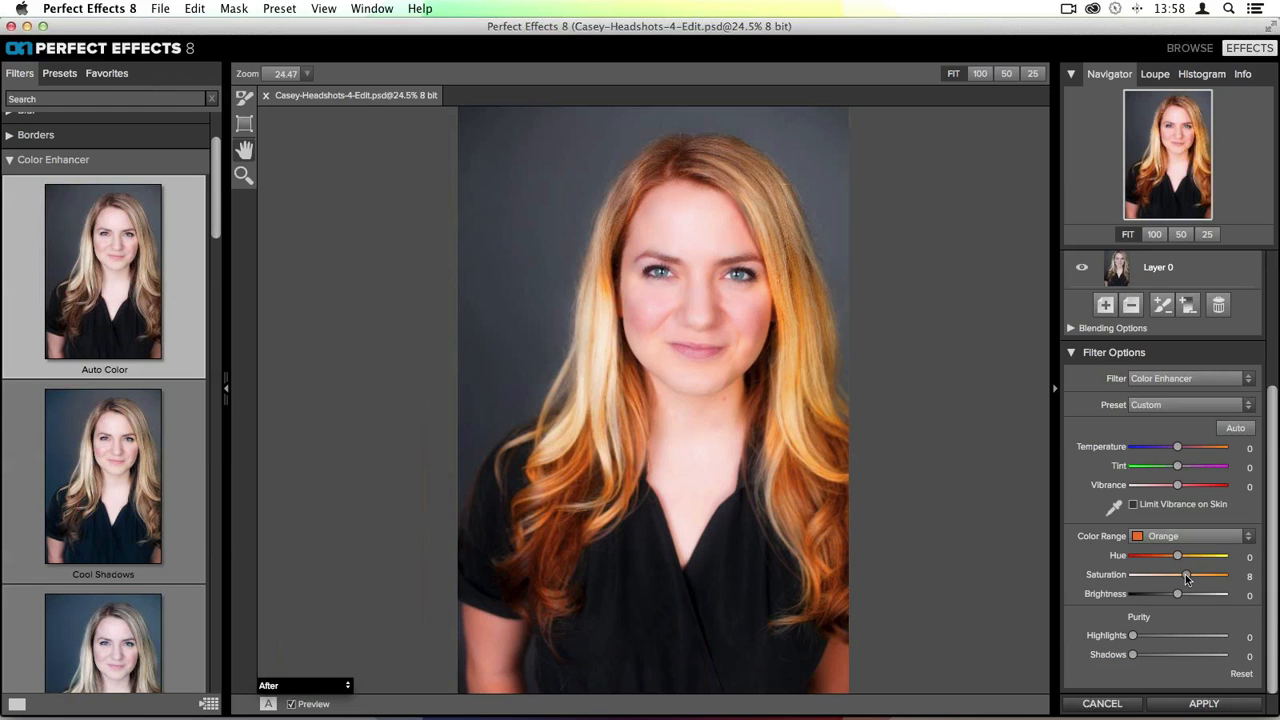
{"action": "left_click_drag", "start_coordinate": [1185, 574], "coordinate": [1182, 574]}
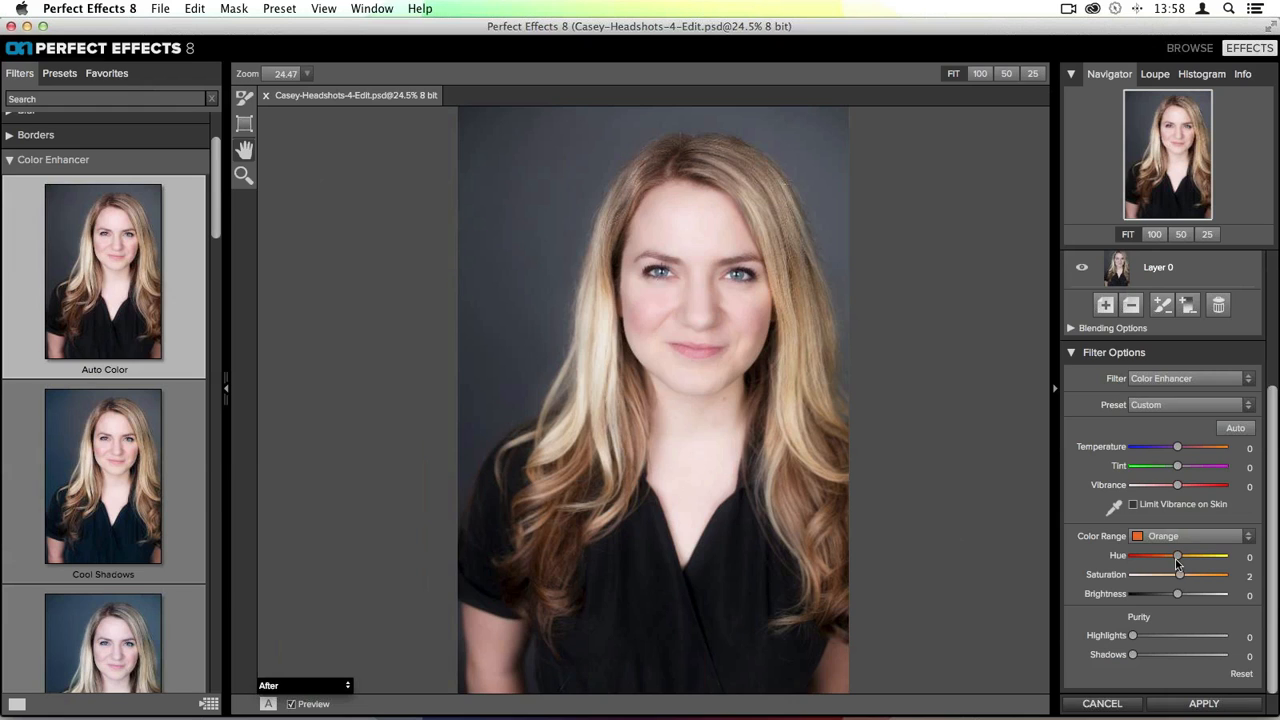
{"action": "left_click_drag", "start_coordinate": [1177, 556], "coordinate": [1171, 557]}
{"action": "left_click_drag", "start_coordinate": [1170, 561], "coordinate": [1167, 559]}
- Compare the edit by selecting the base Layer 0 and then the Color Enhancer layer in the filter stack
{"action": "scroll", "coordinate": [1153, 299], "scroll_direction": "up", "scroll_amount": 5}
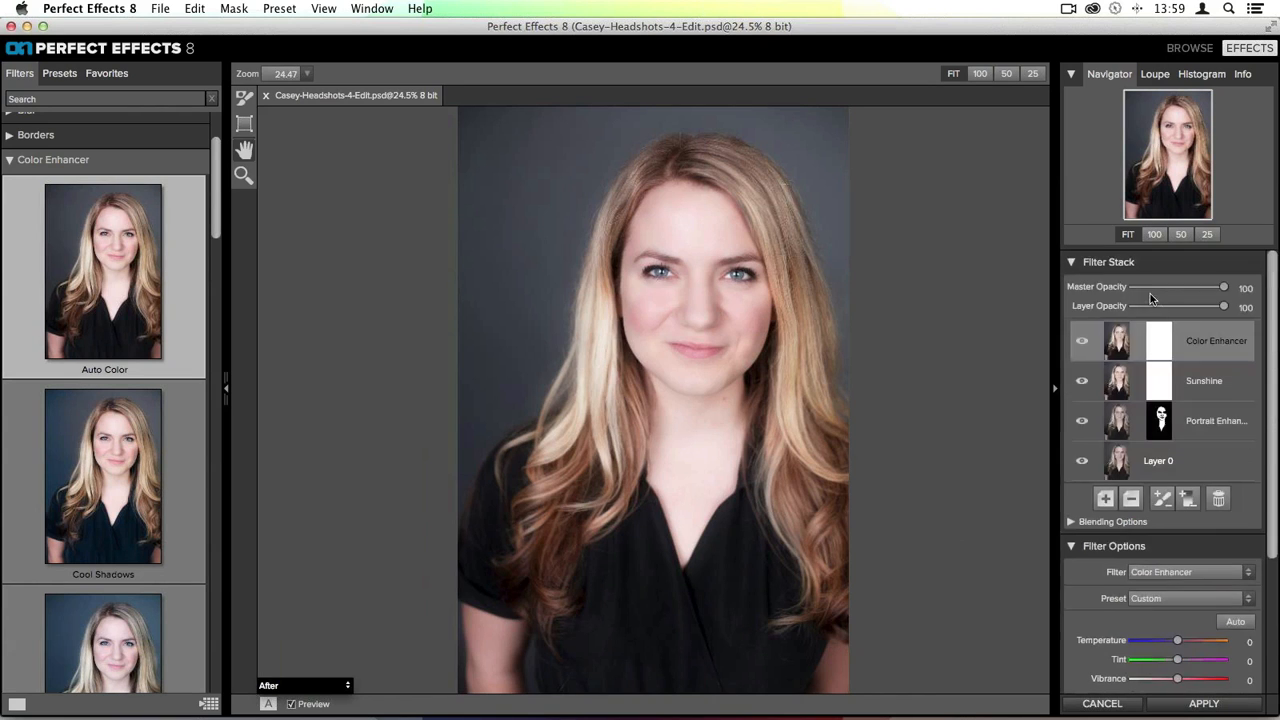
{"action": "left_click", "coordinate": [1112, 470]}
{"action": "left_click", "coordinate": [1122, 347]}
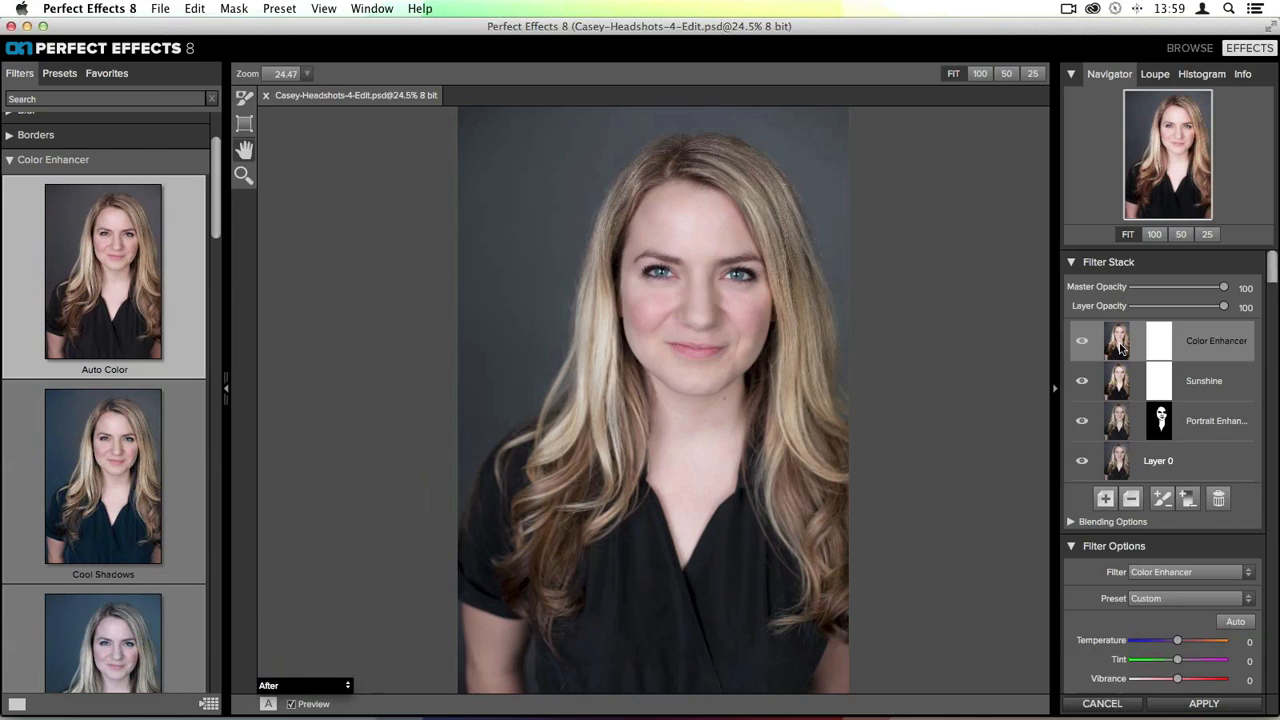
{"action": "left_click", "coordinate": [1118, 446]}
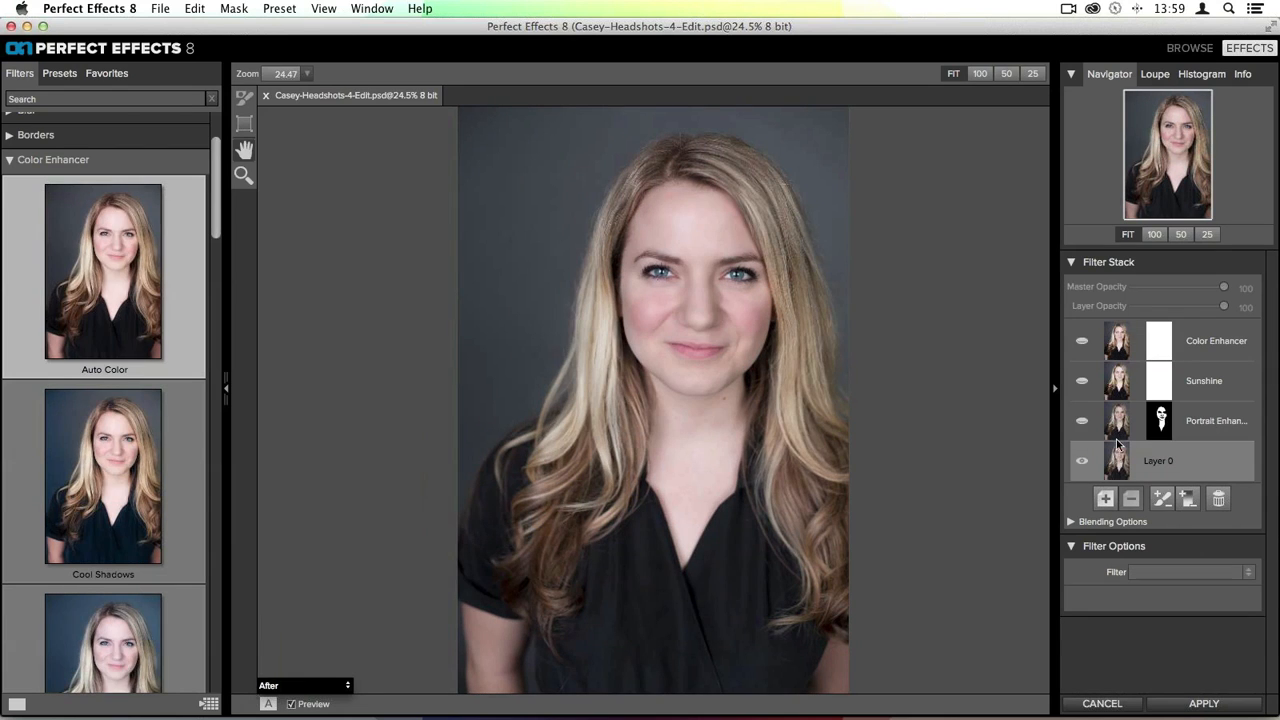
{"action": "left_click", "coordinate": [1116, 348]}
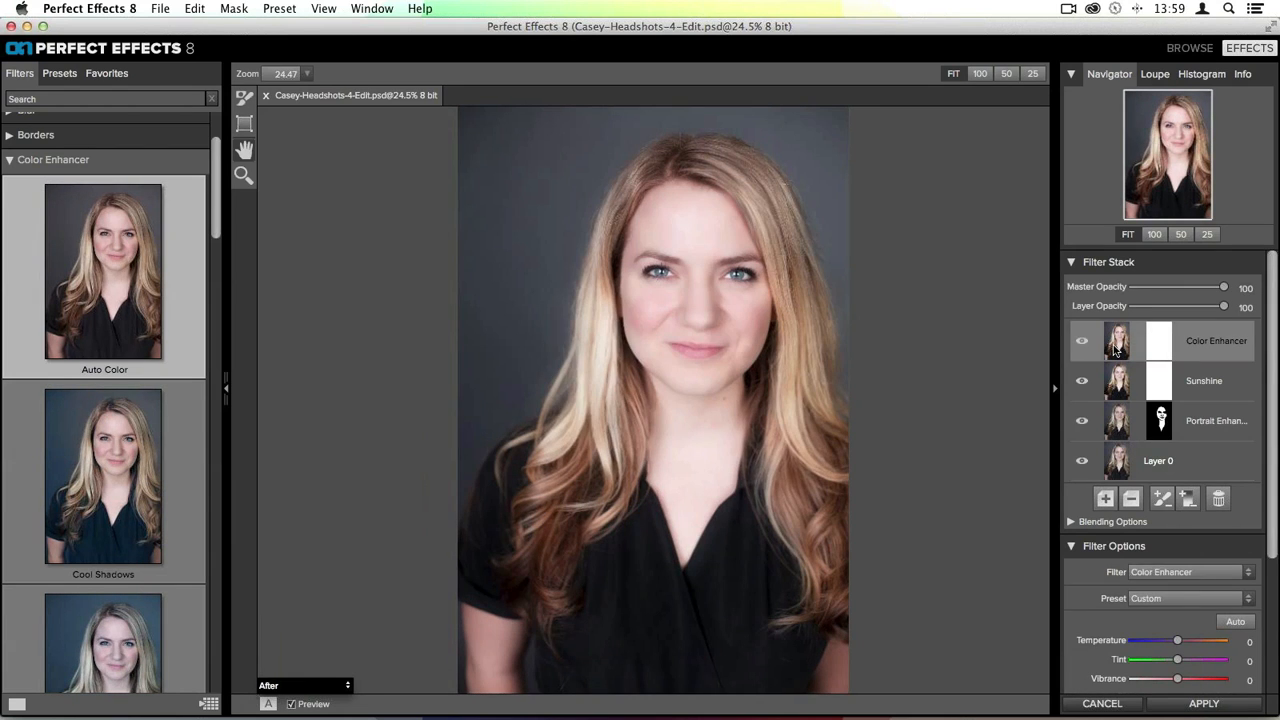